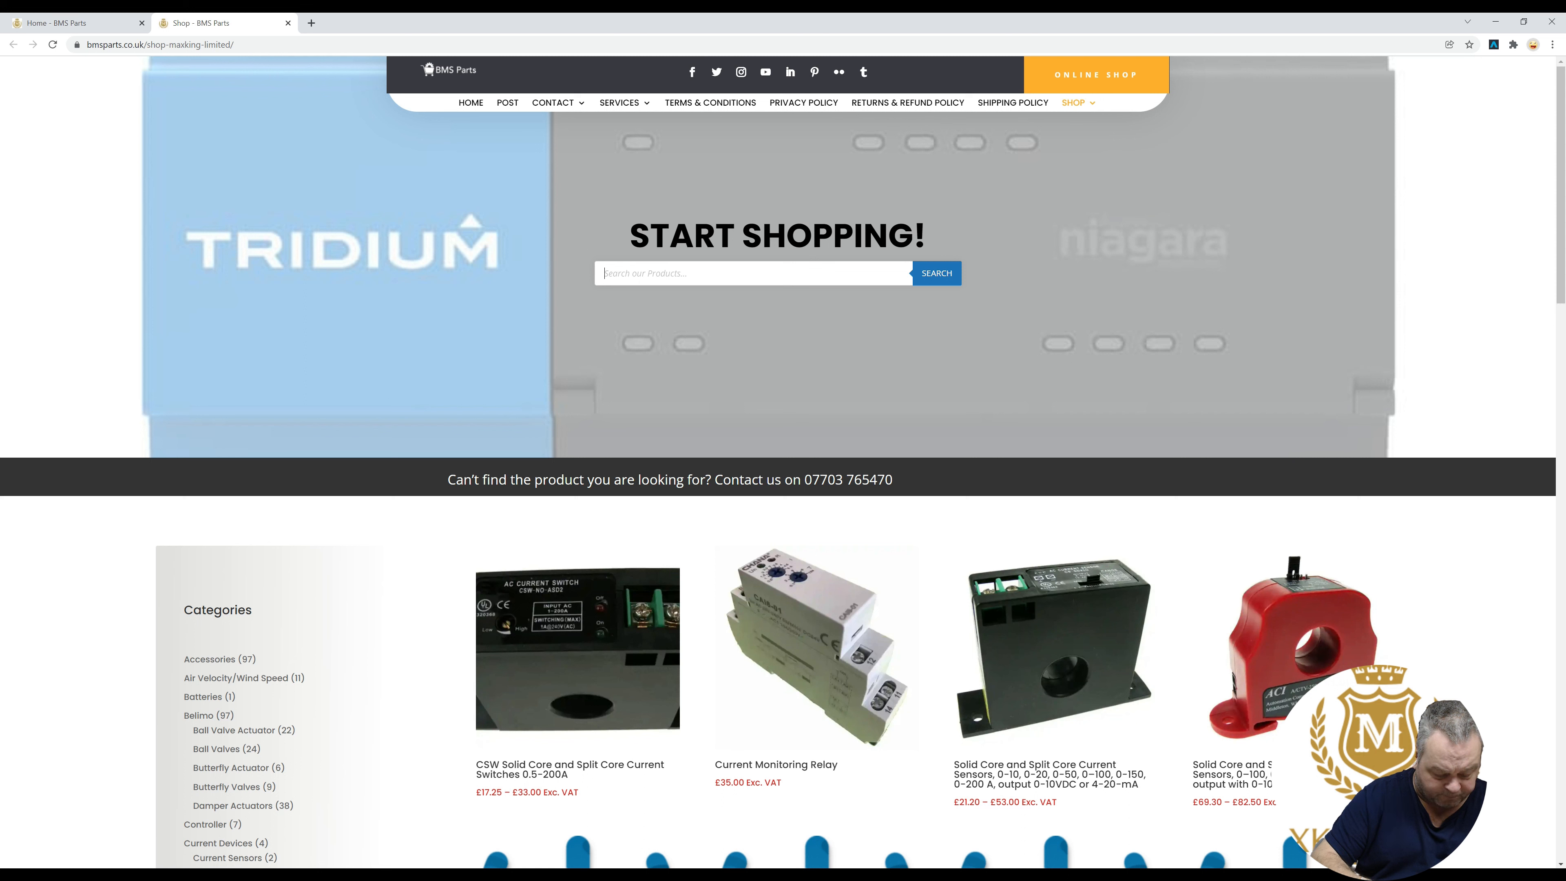
- Search the shop for mac36 and select the iSMA-B-MAC36NL-100 model on its product page
type("mac36")
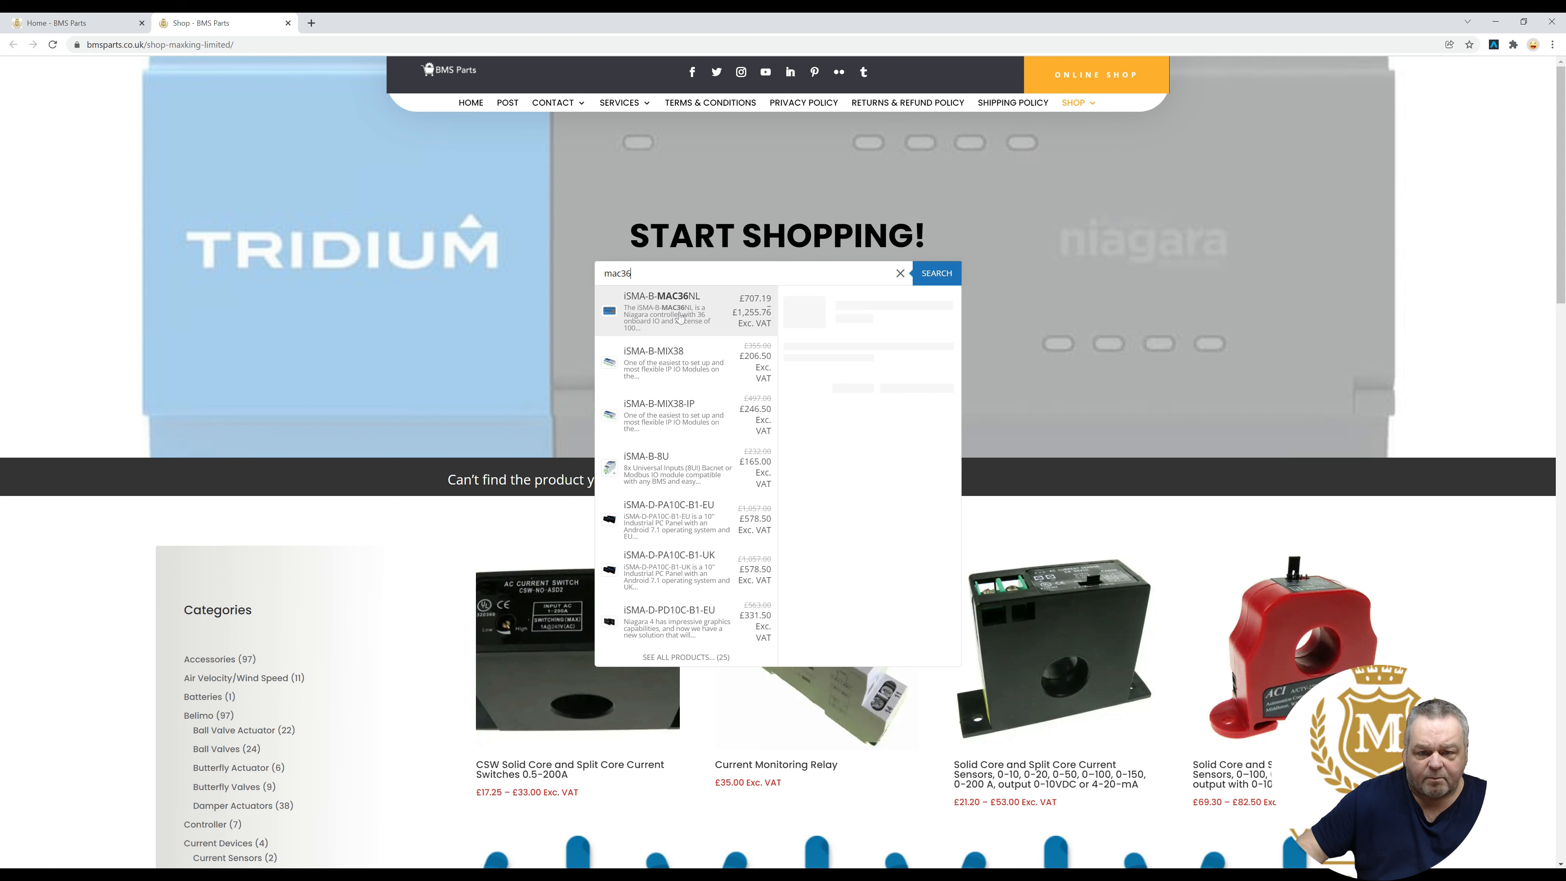
left_click(680, 315)
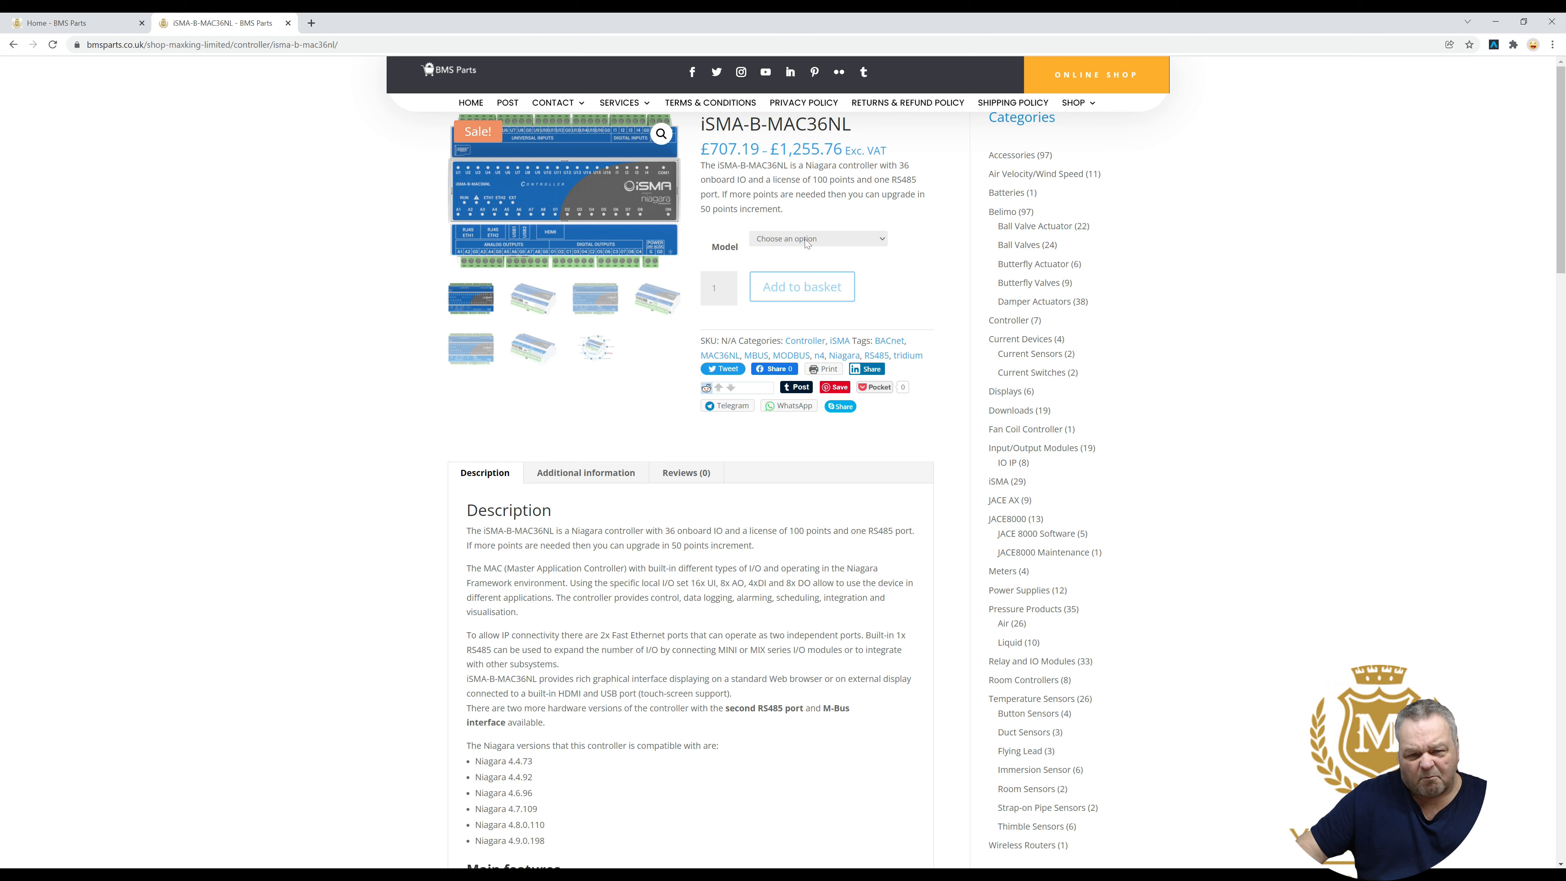
left_click(806, 240)
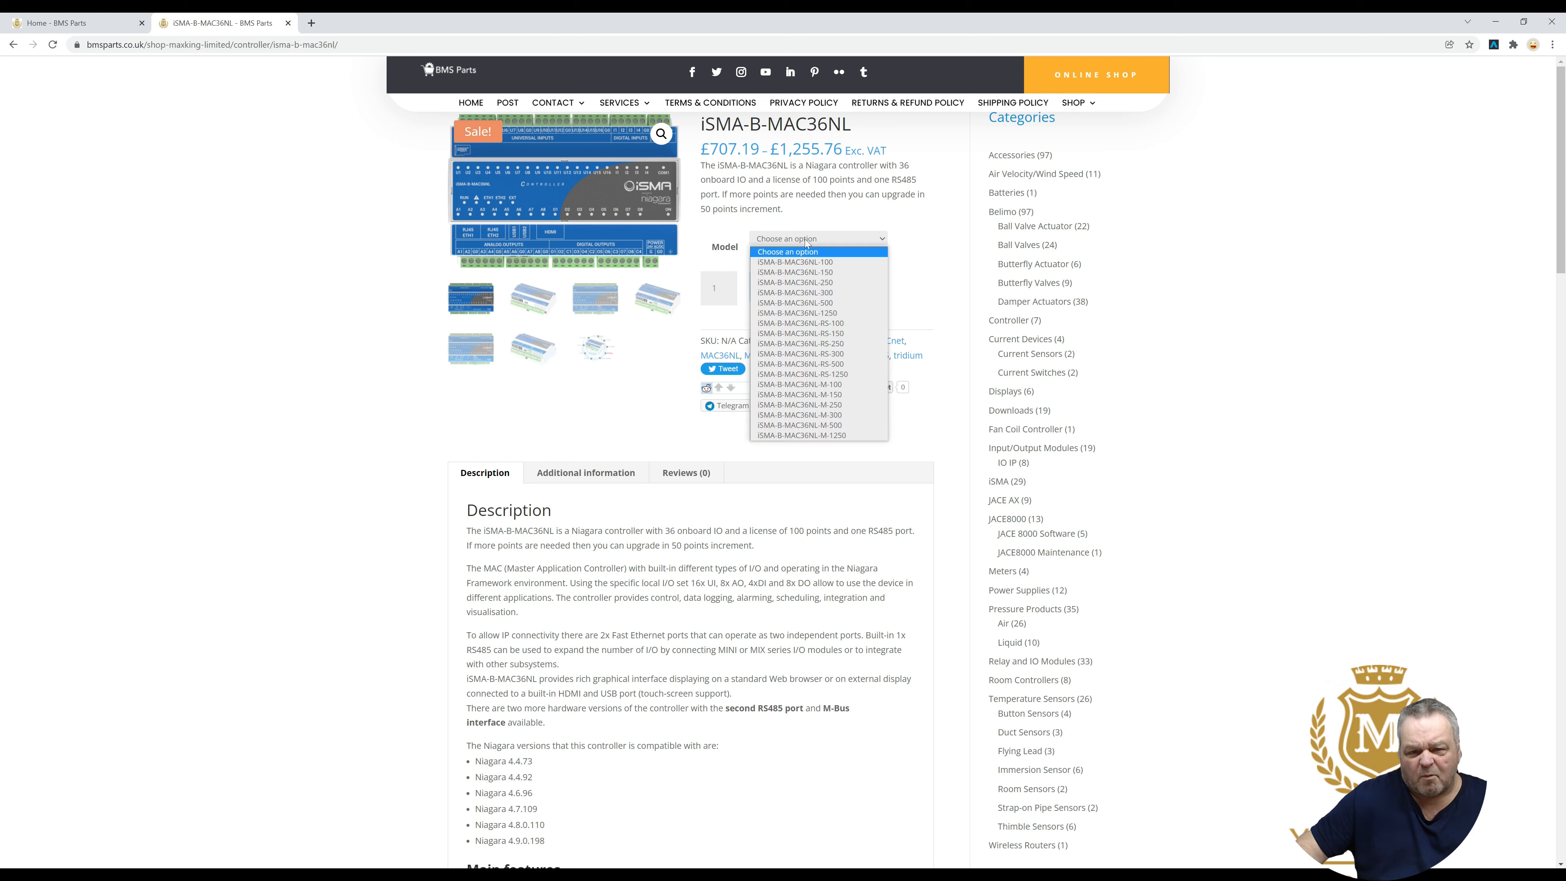
left_click(800, 262)
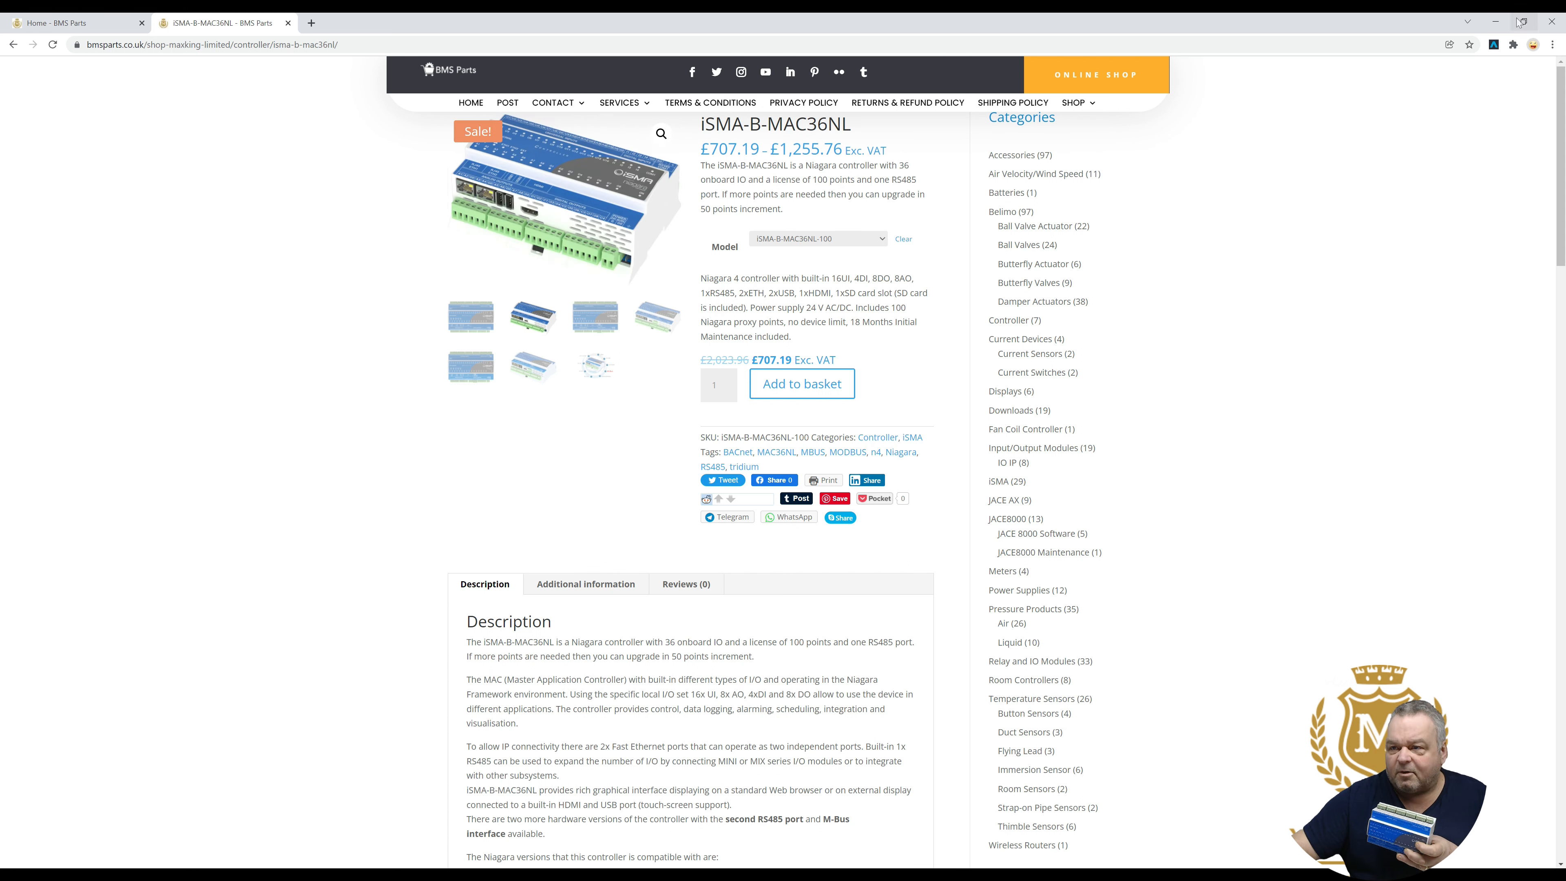
- Close the shop's Chrome window and switch over to Tridium EMEA Workbench
left_click(1549, 24)
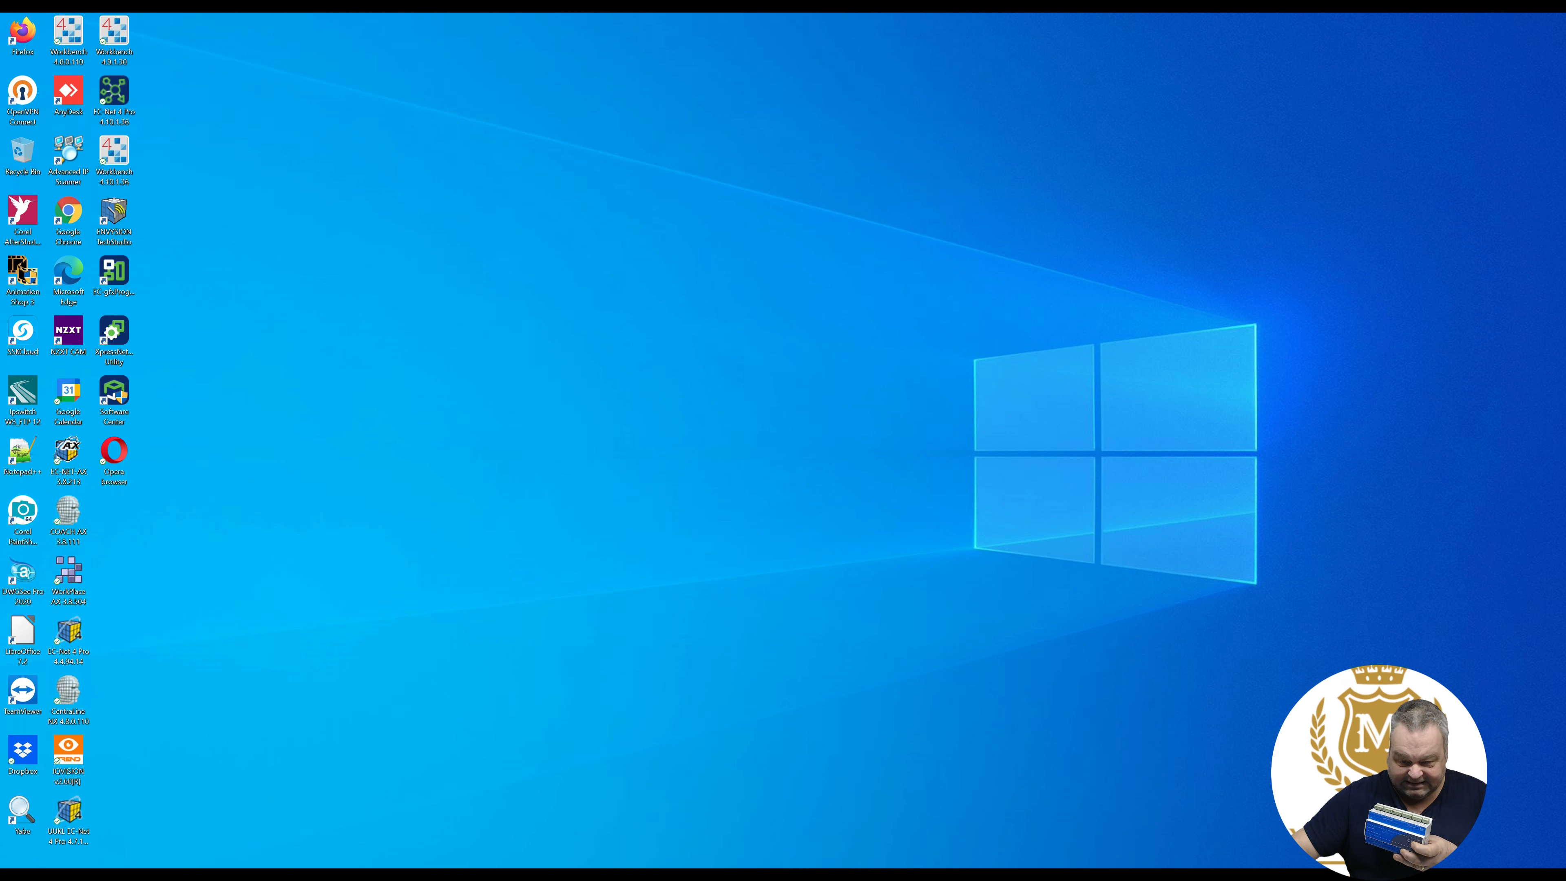
key("alt+Tab")
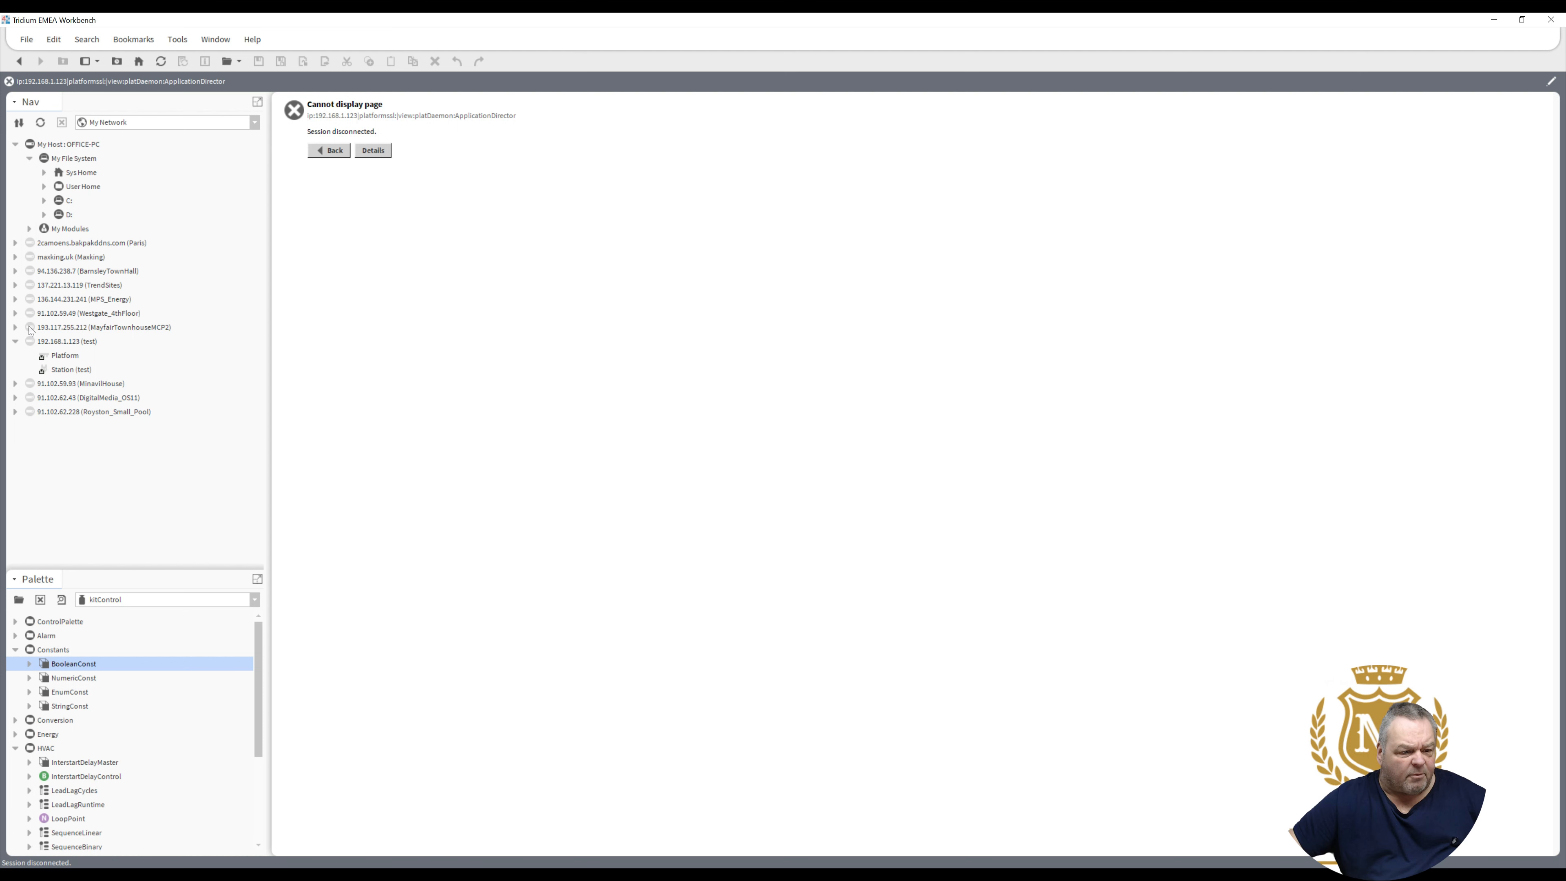
- Connect to the 192.168.1.123 (test) controller's Platform and confirm the login credentials
left_click(61, 356)
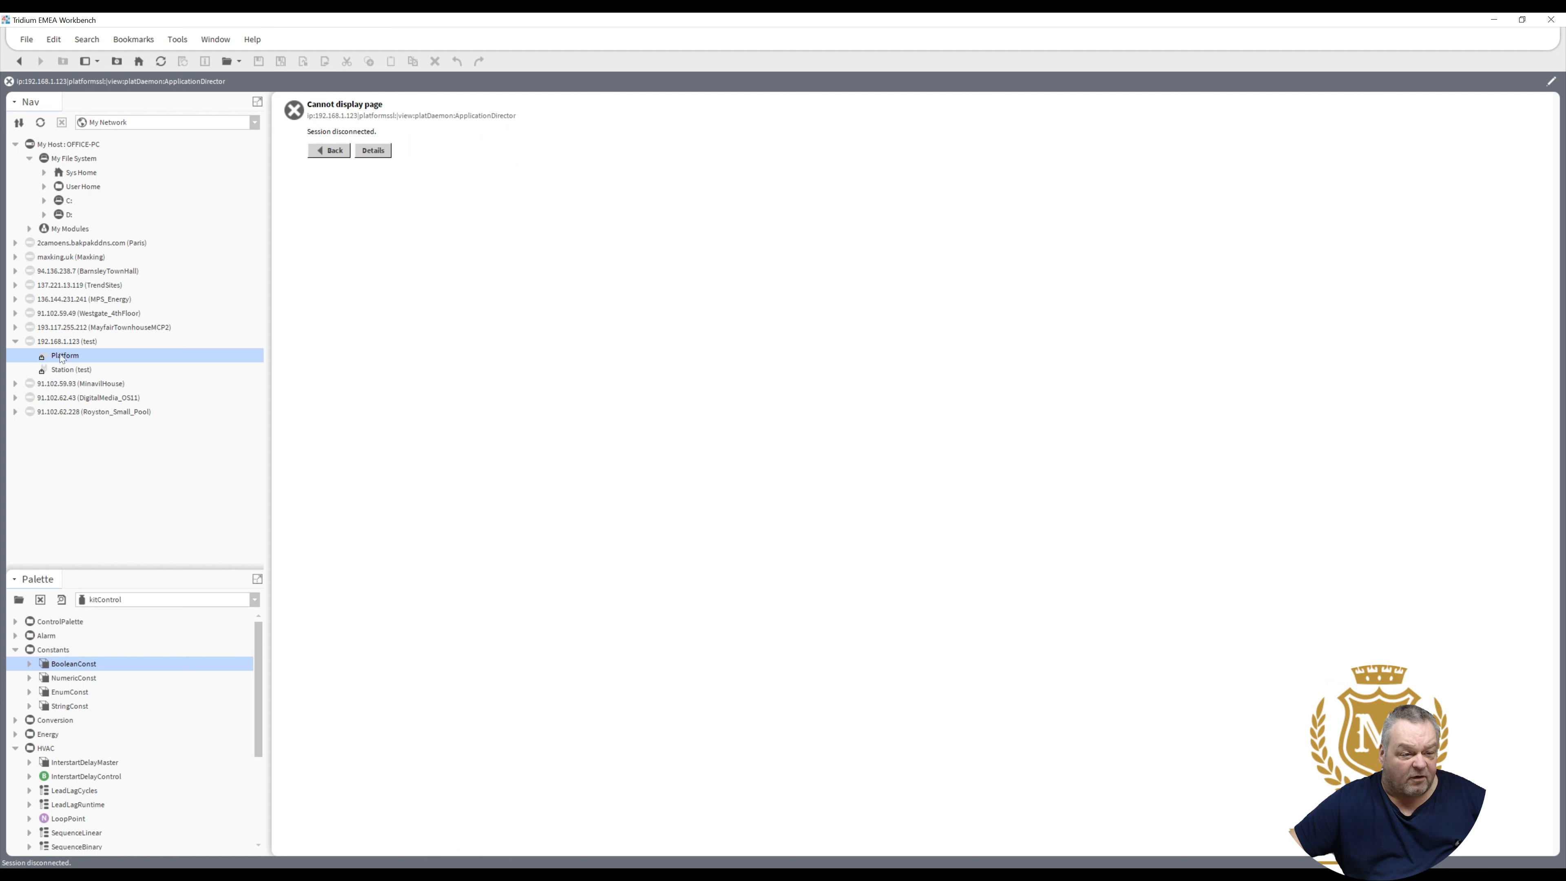
double_click(62, 356)
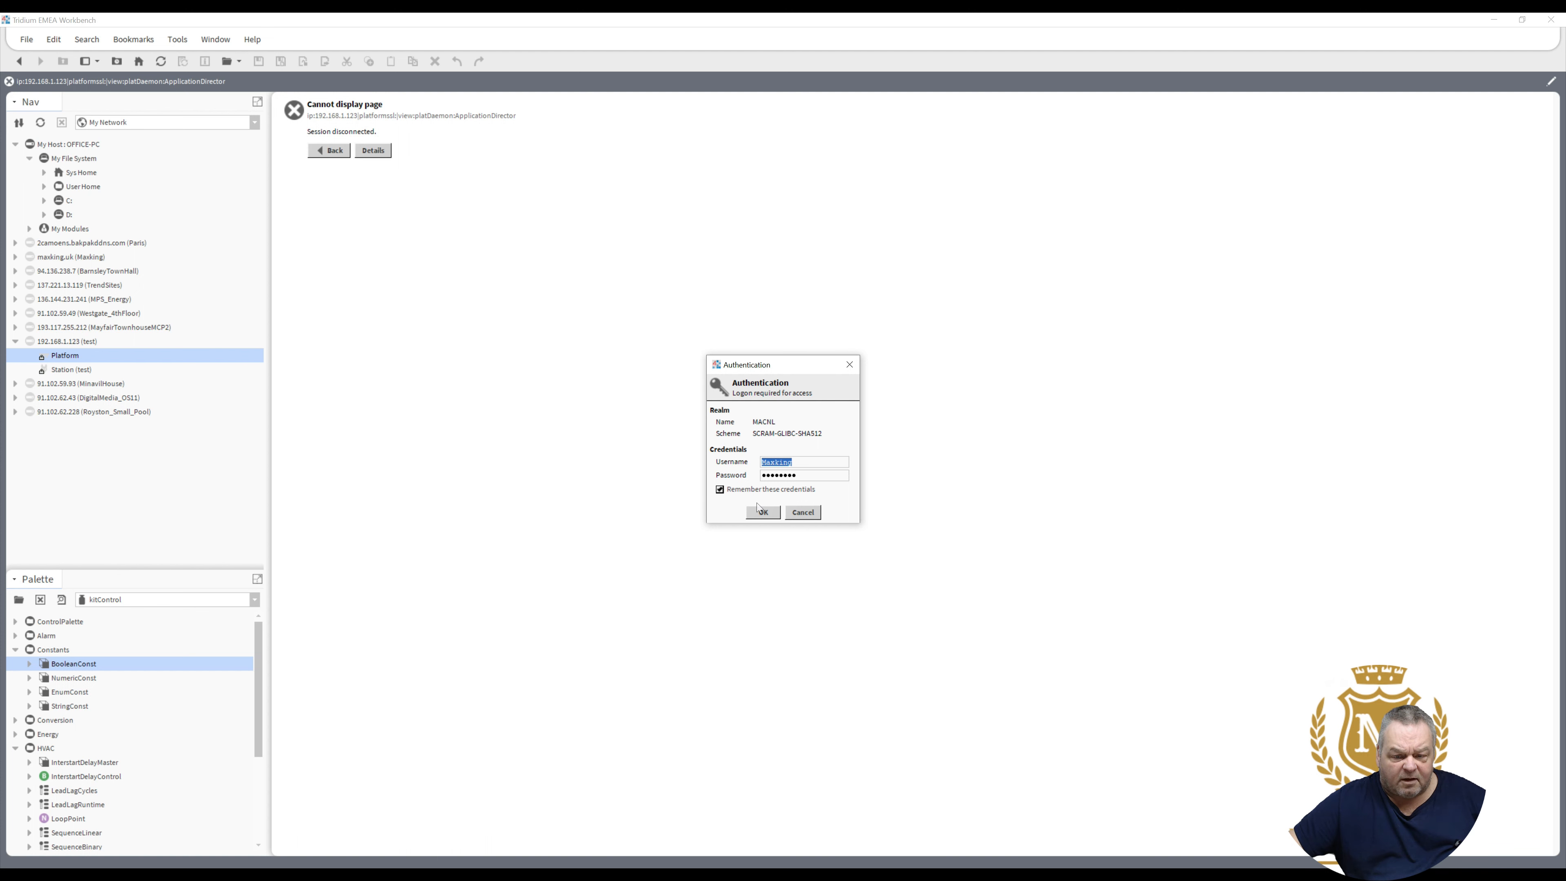
left_click(758, 516)
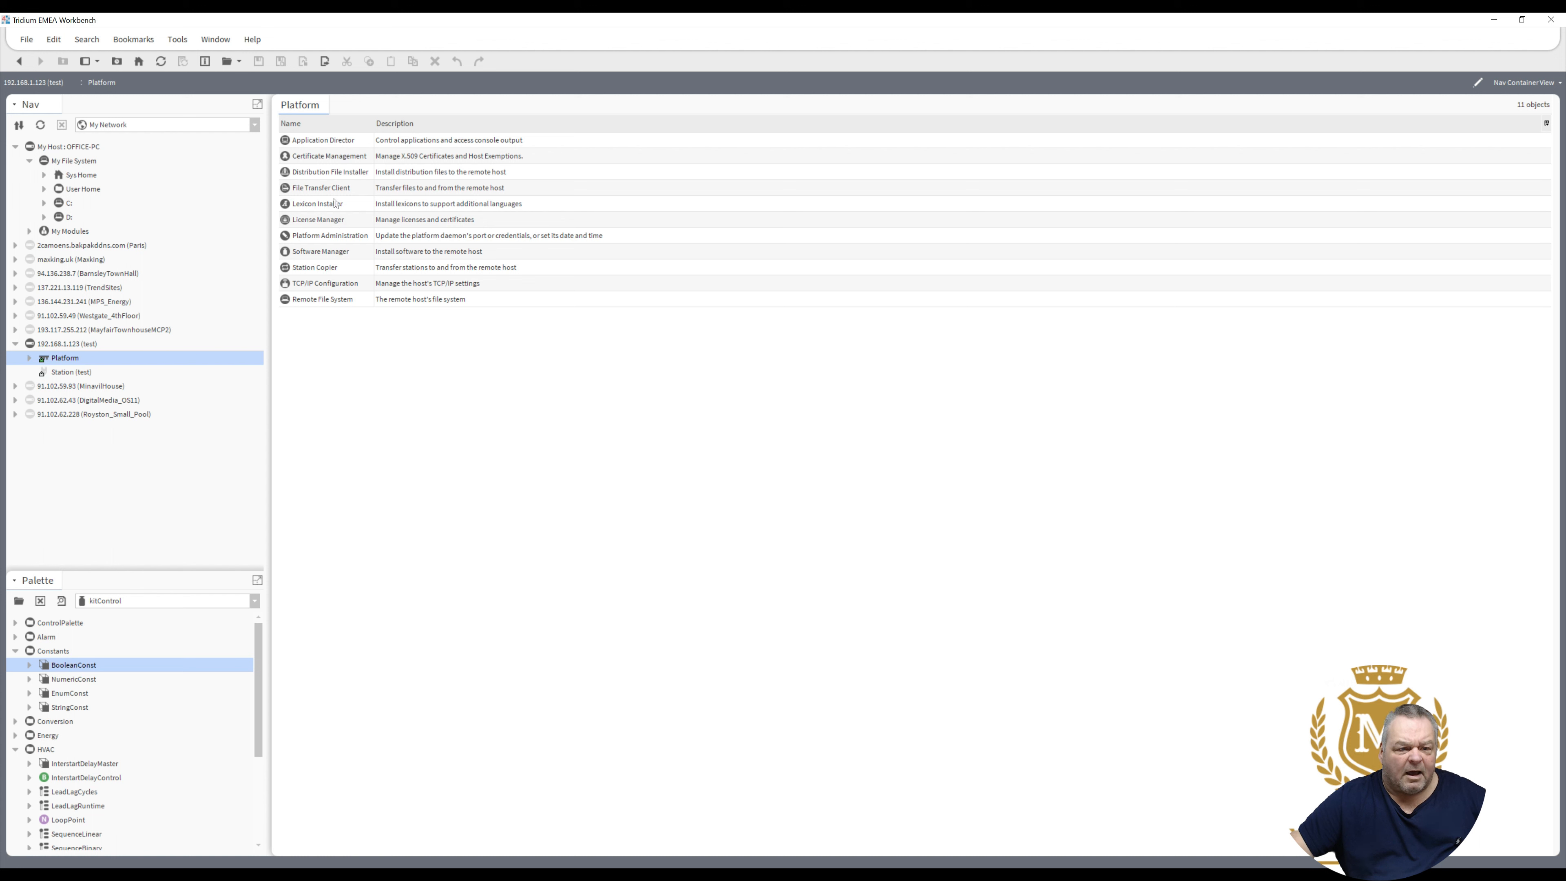
- Open the Distribution File Installer and select nre-clean-iSMA-B-MAC36-v2.0.dist
double_click(318, 172)
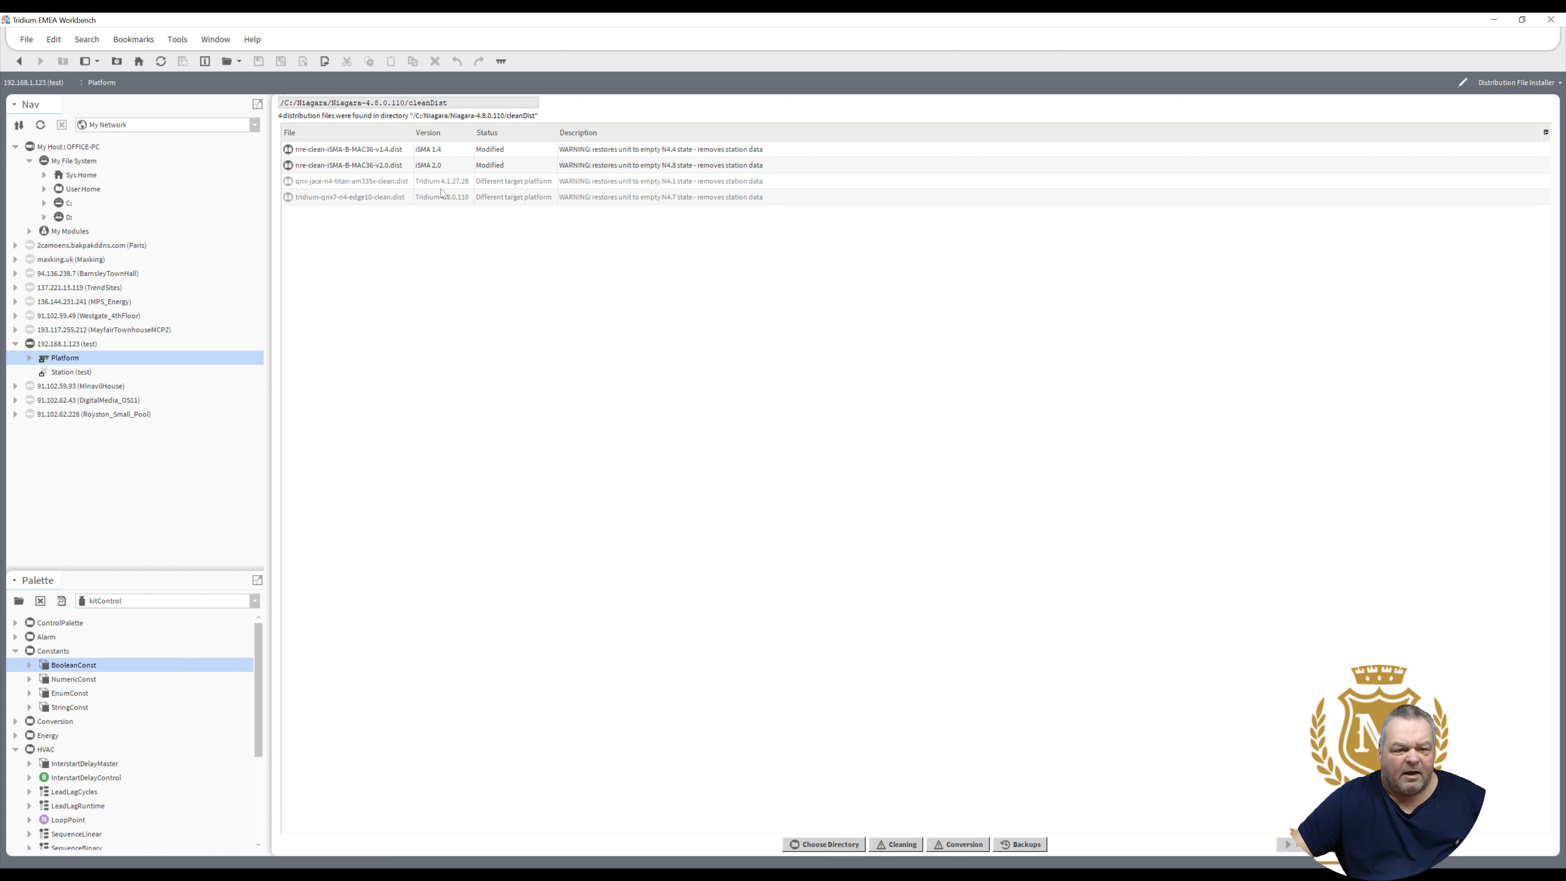
left_click(434, 165)
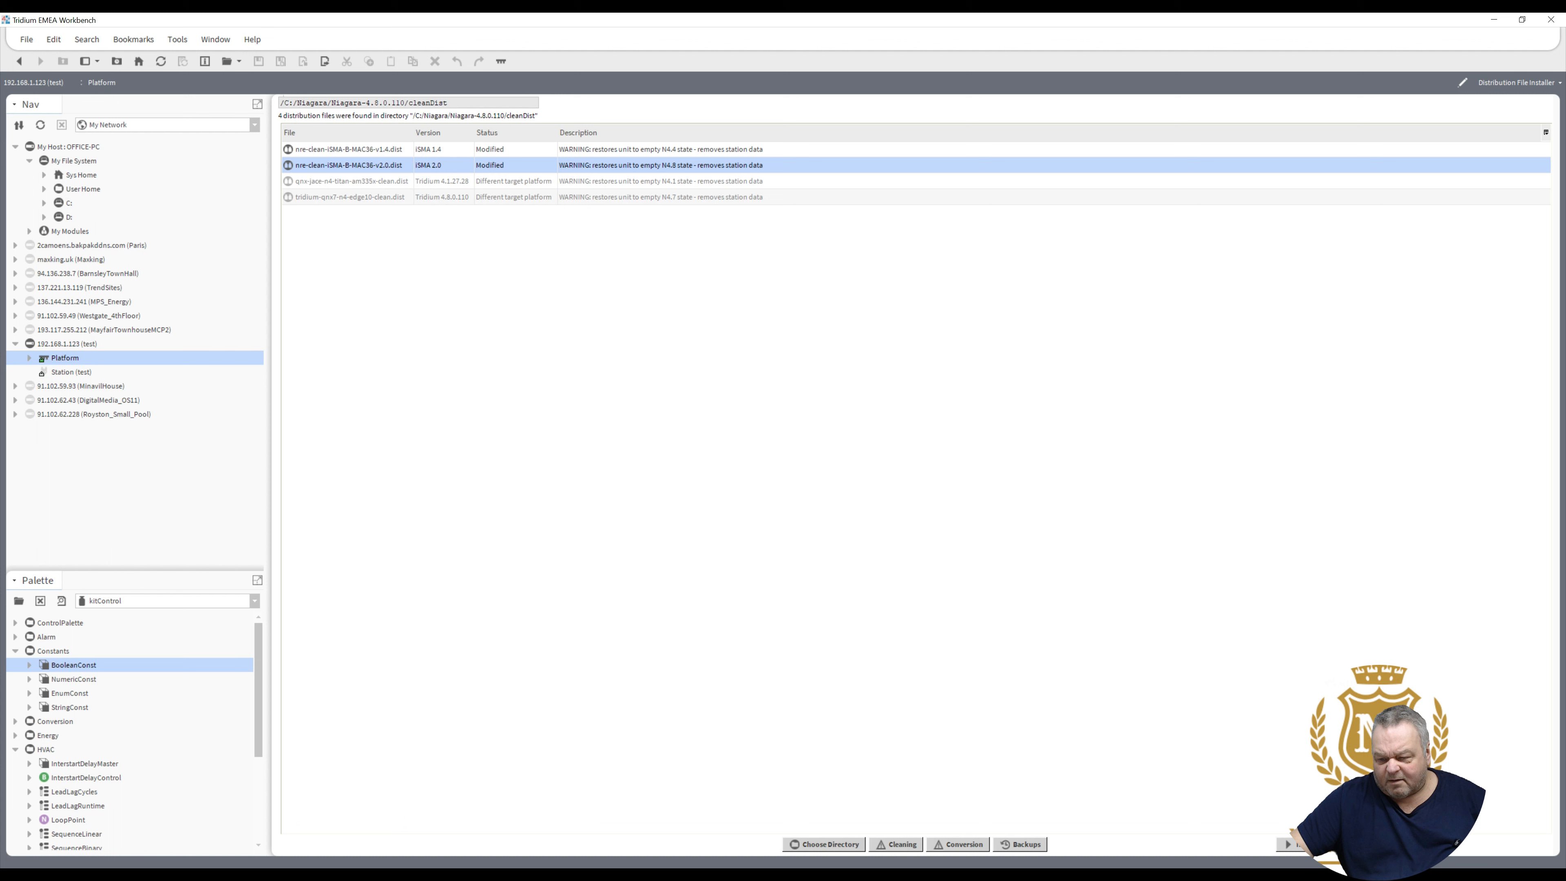
- Install the v2.0 clean distribution, stopping running applications, and close the completed installation report
left_click(1301, 845)
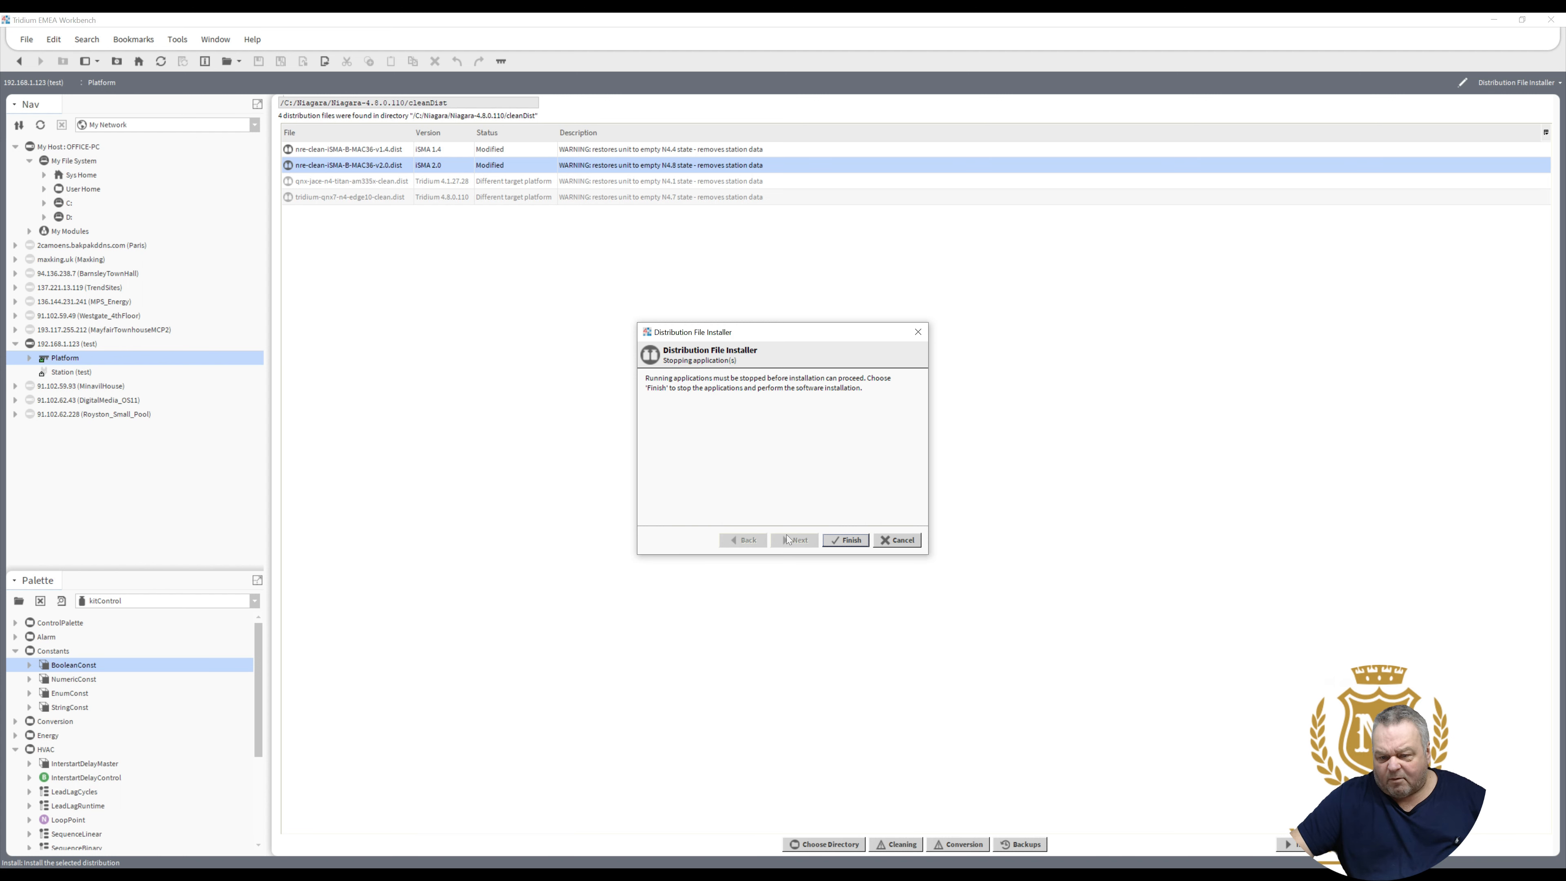
left_click(840, 544)
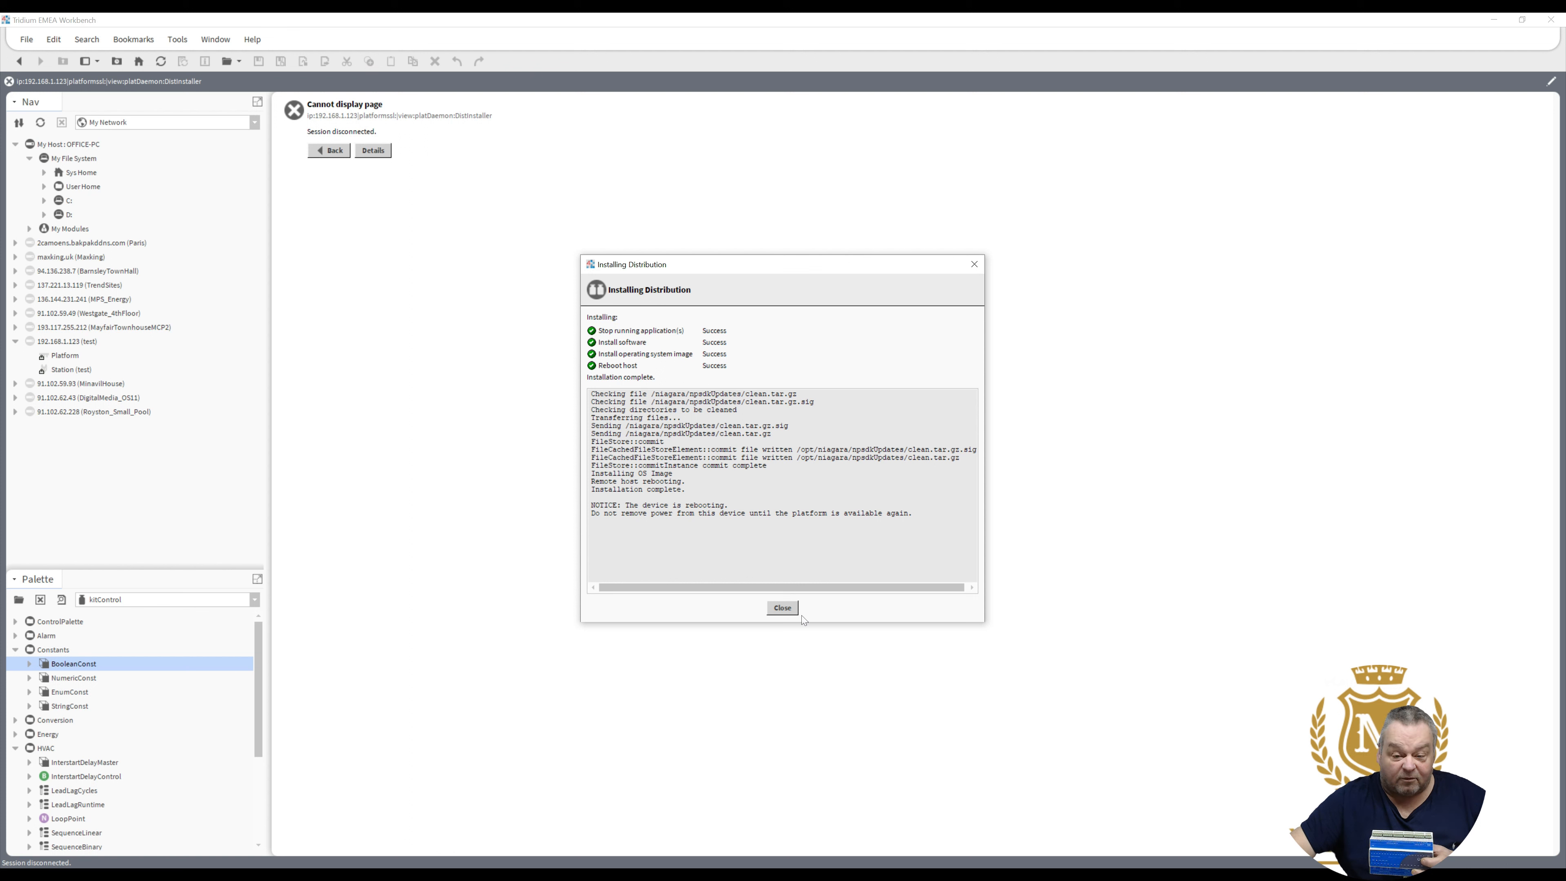
left_click(781, 608)
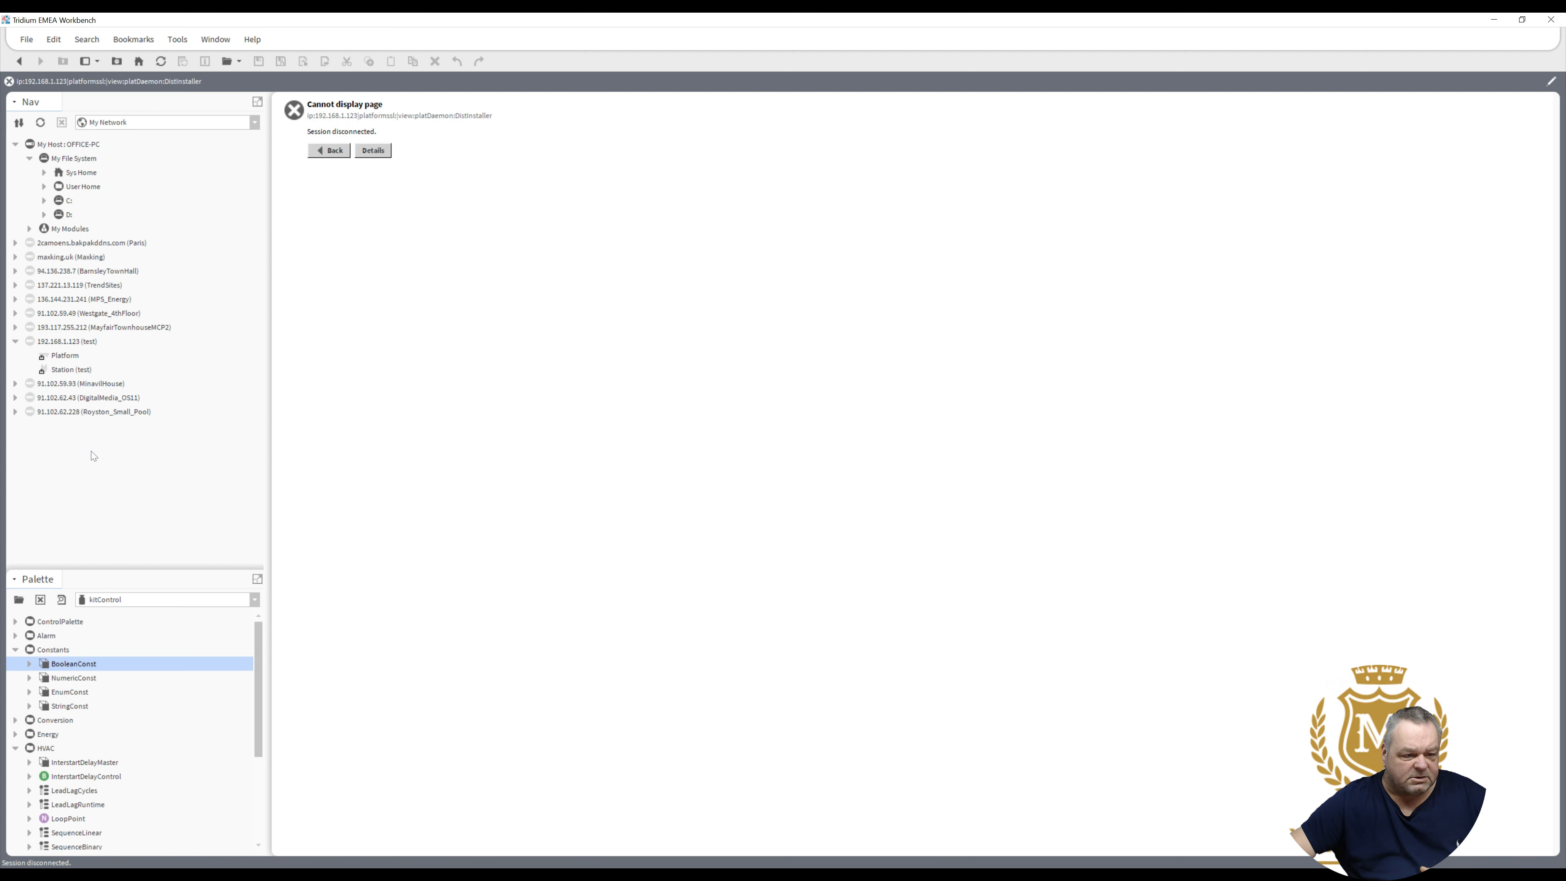
- Reconnect to the 192.168.1.123 Platform, entering the platform username and password
left_click(64, 358)
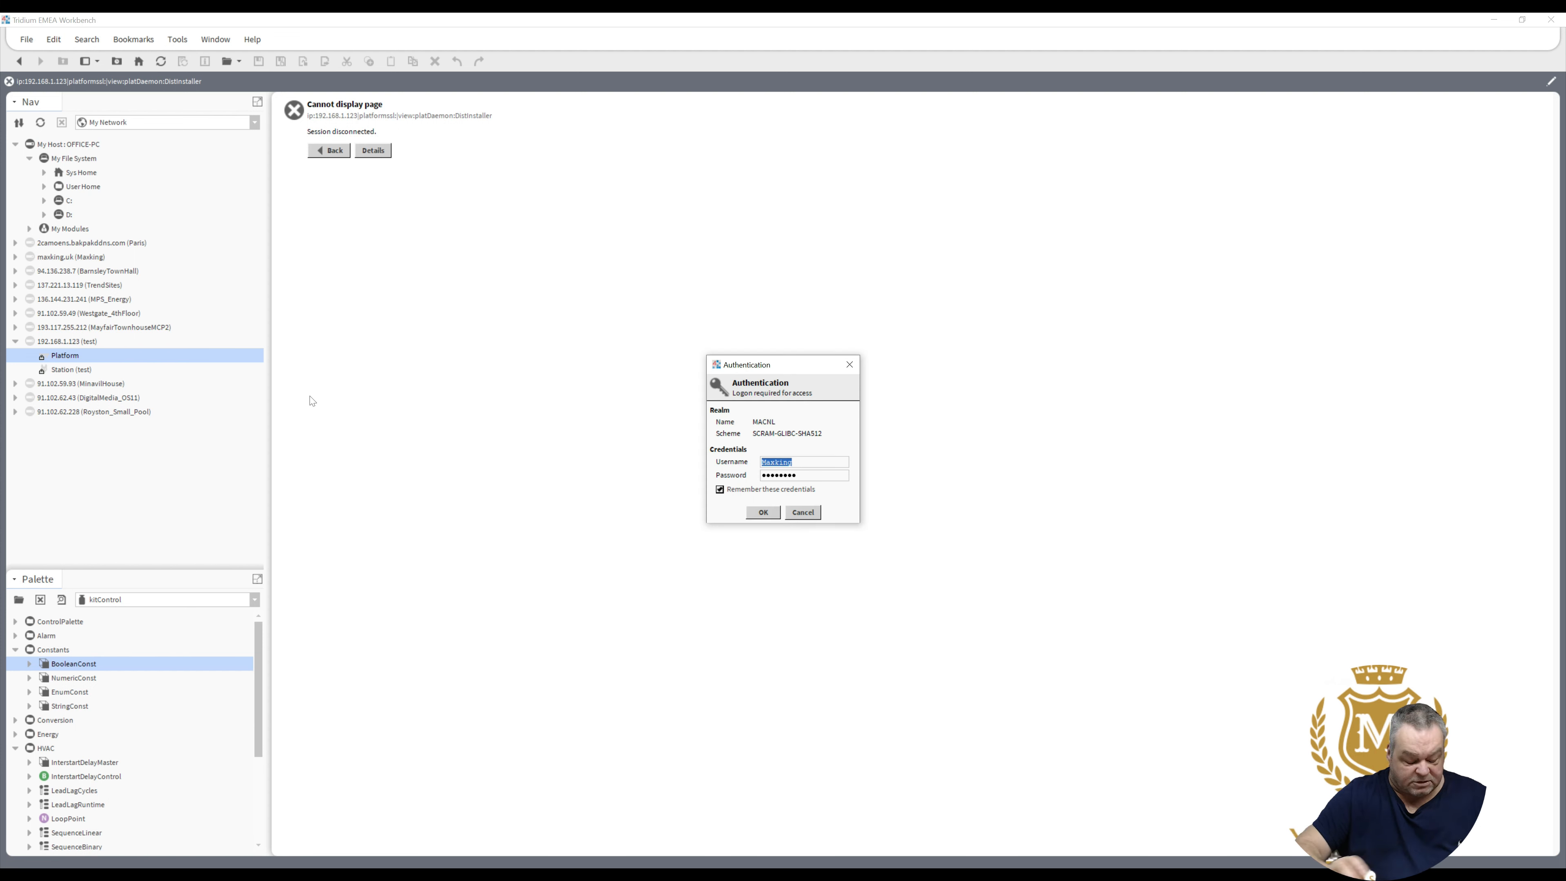
type("tridiu")
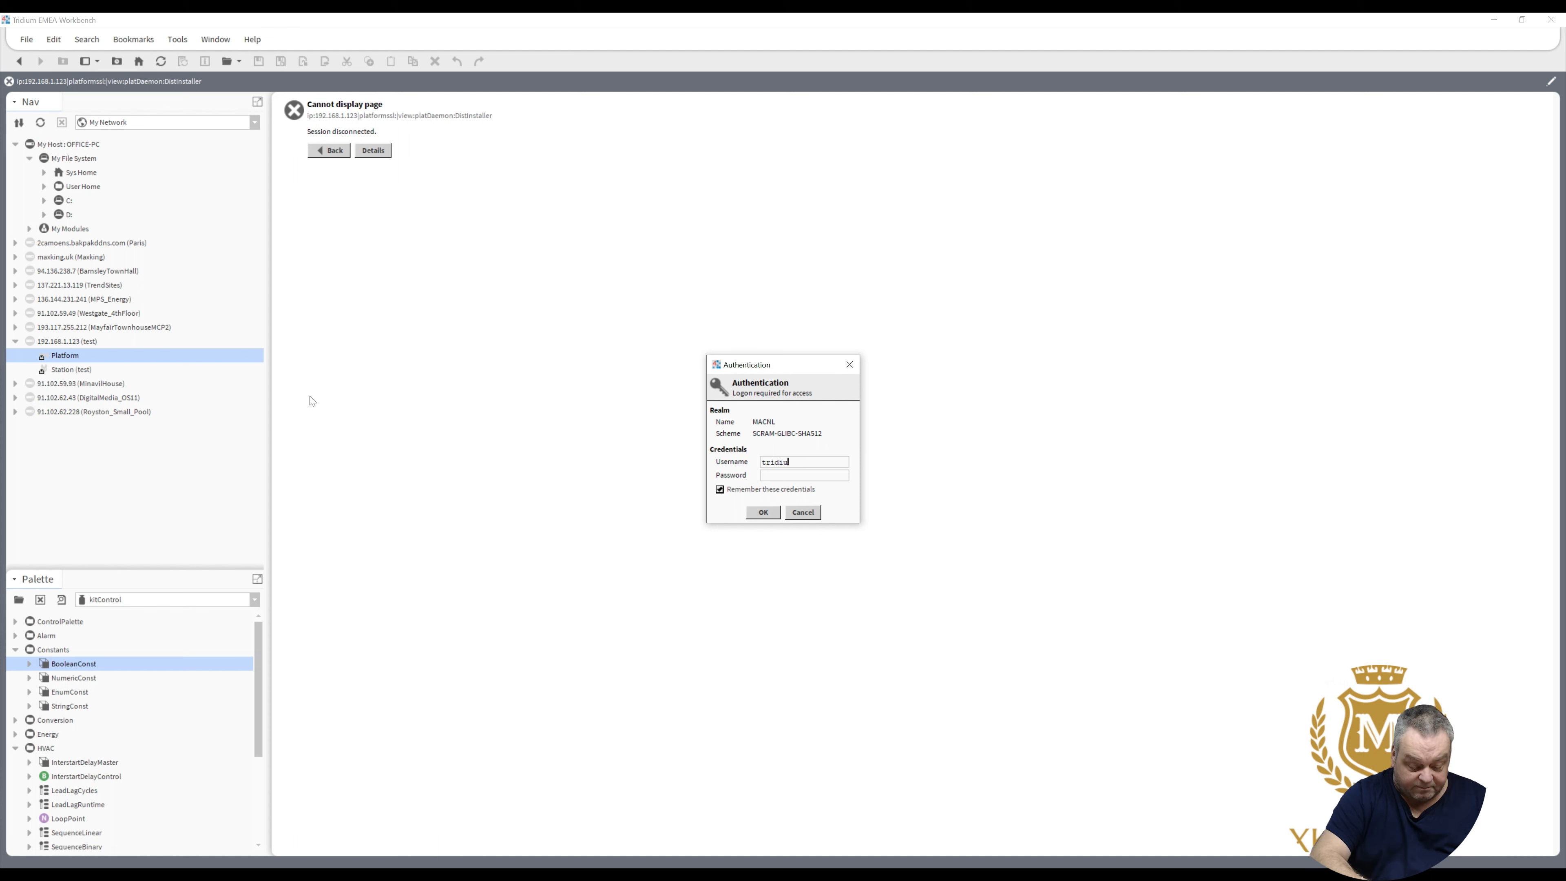
type("m")
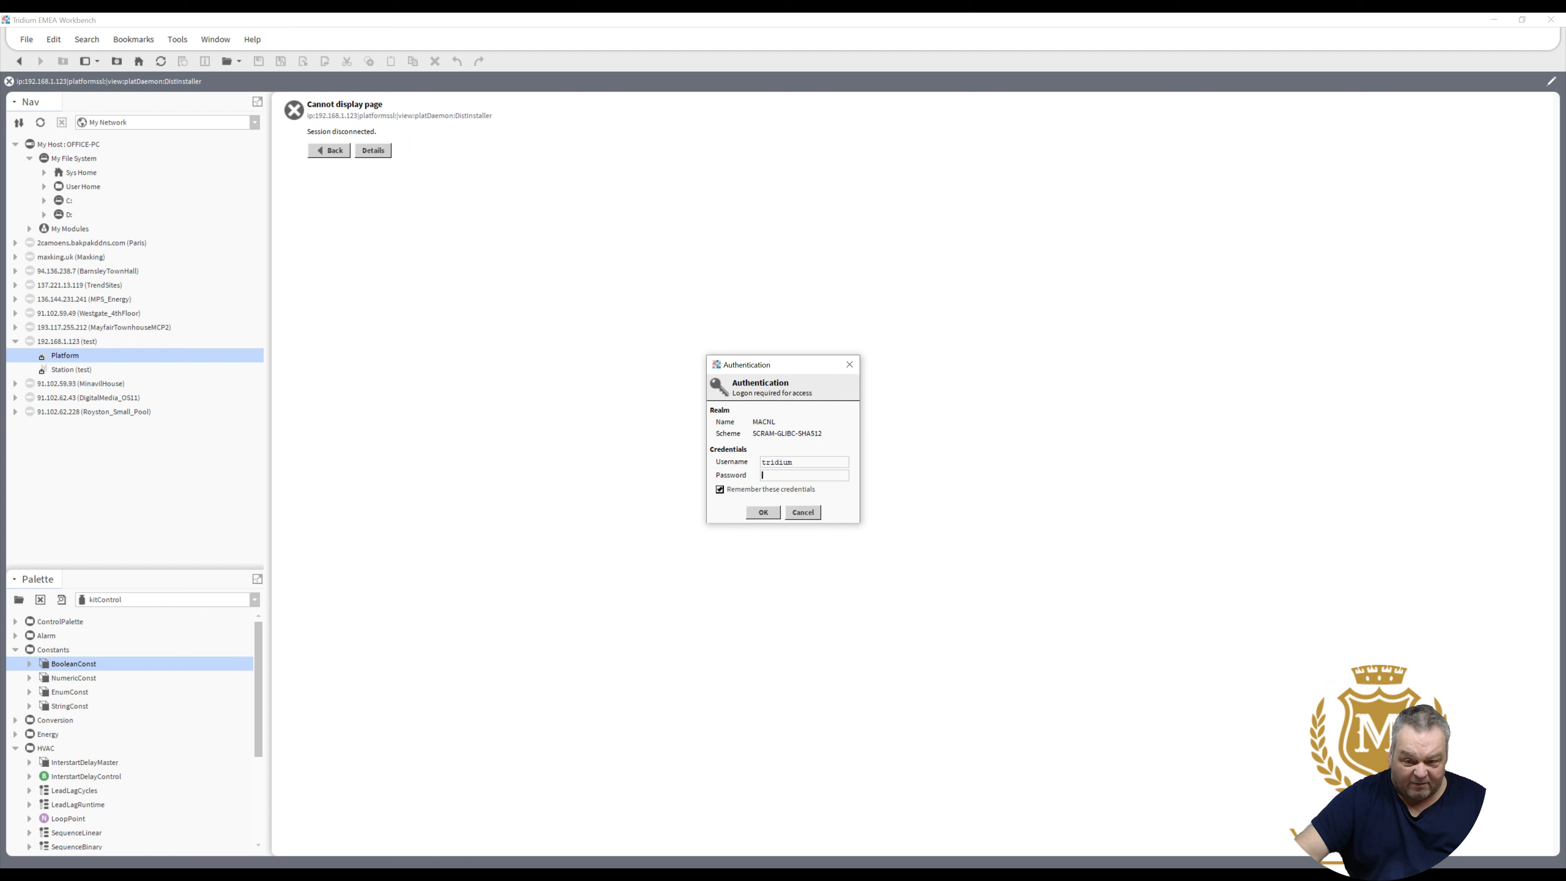
type("•••••••")
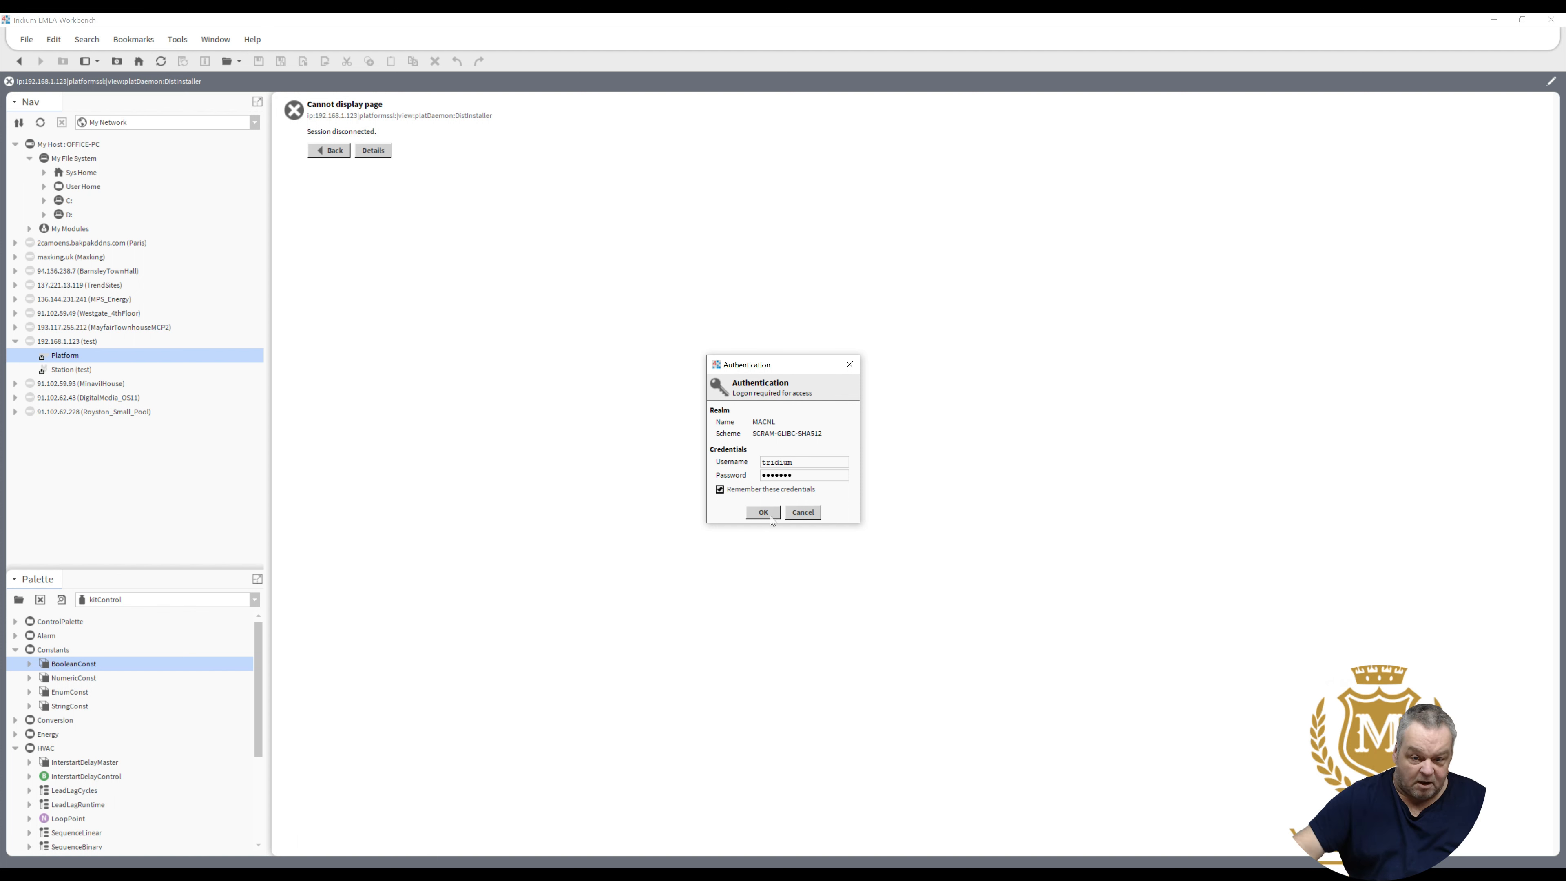
left_click(767, 520)
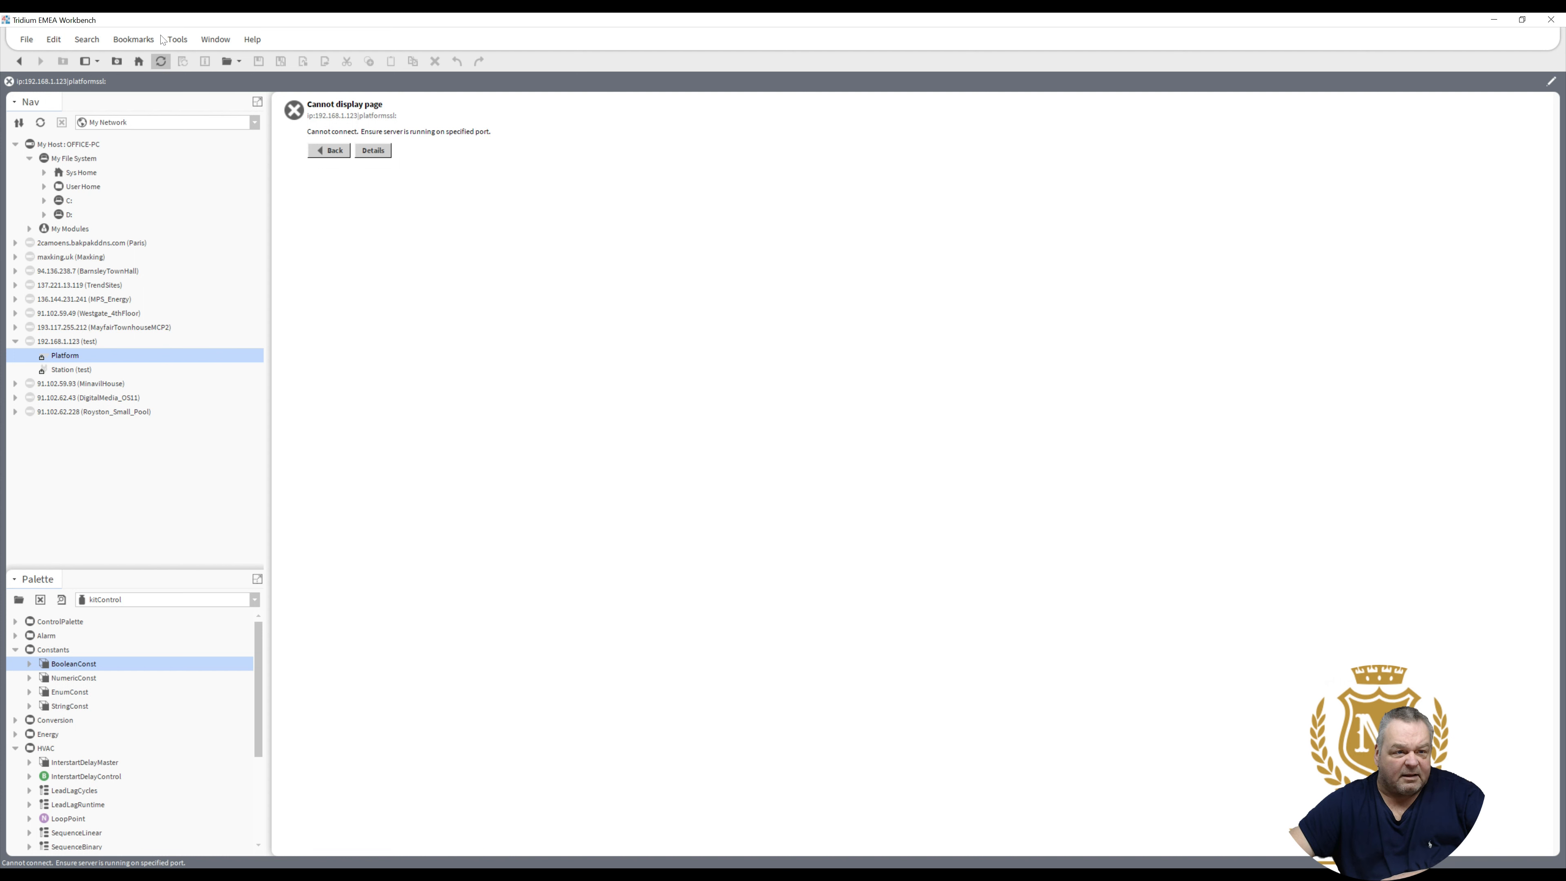
- Open the Tools menu while the 192.168.1.123 platform page shows 'Cannot connect'
left_click(177, 45)
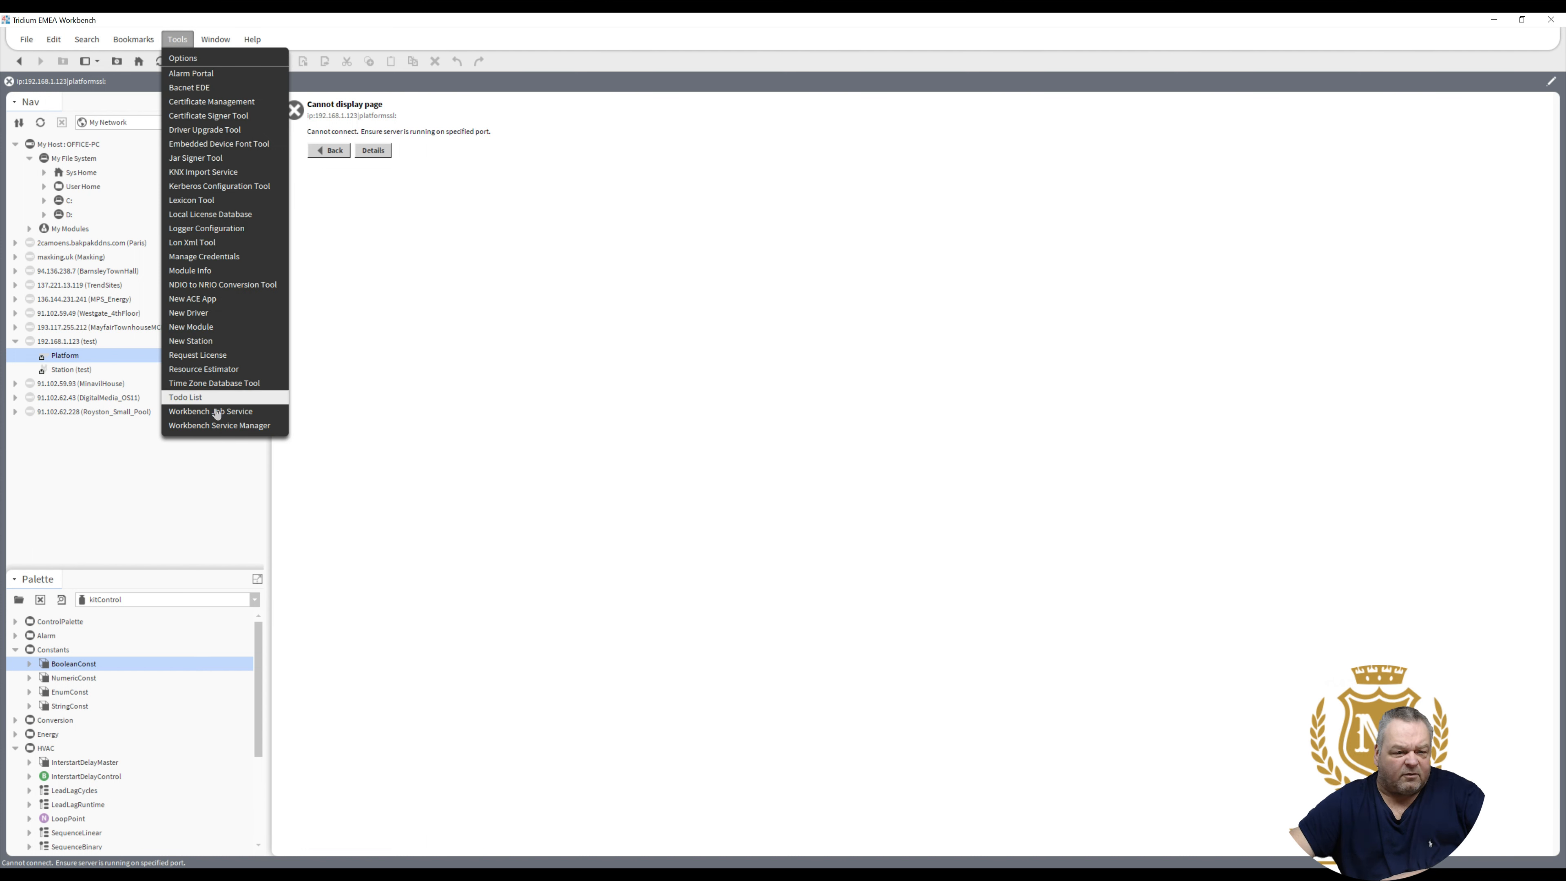
- Start a new station named Testing in the New Station Wizard
left_click(212, 343)
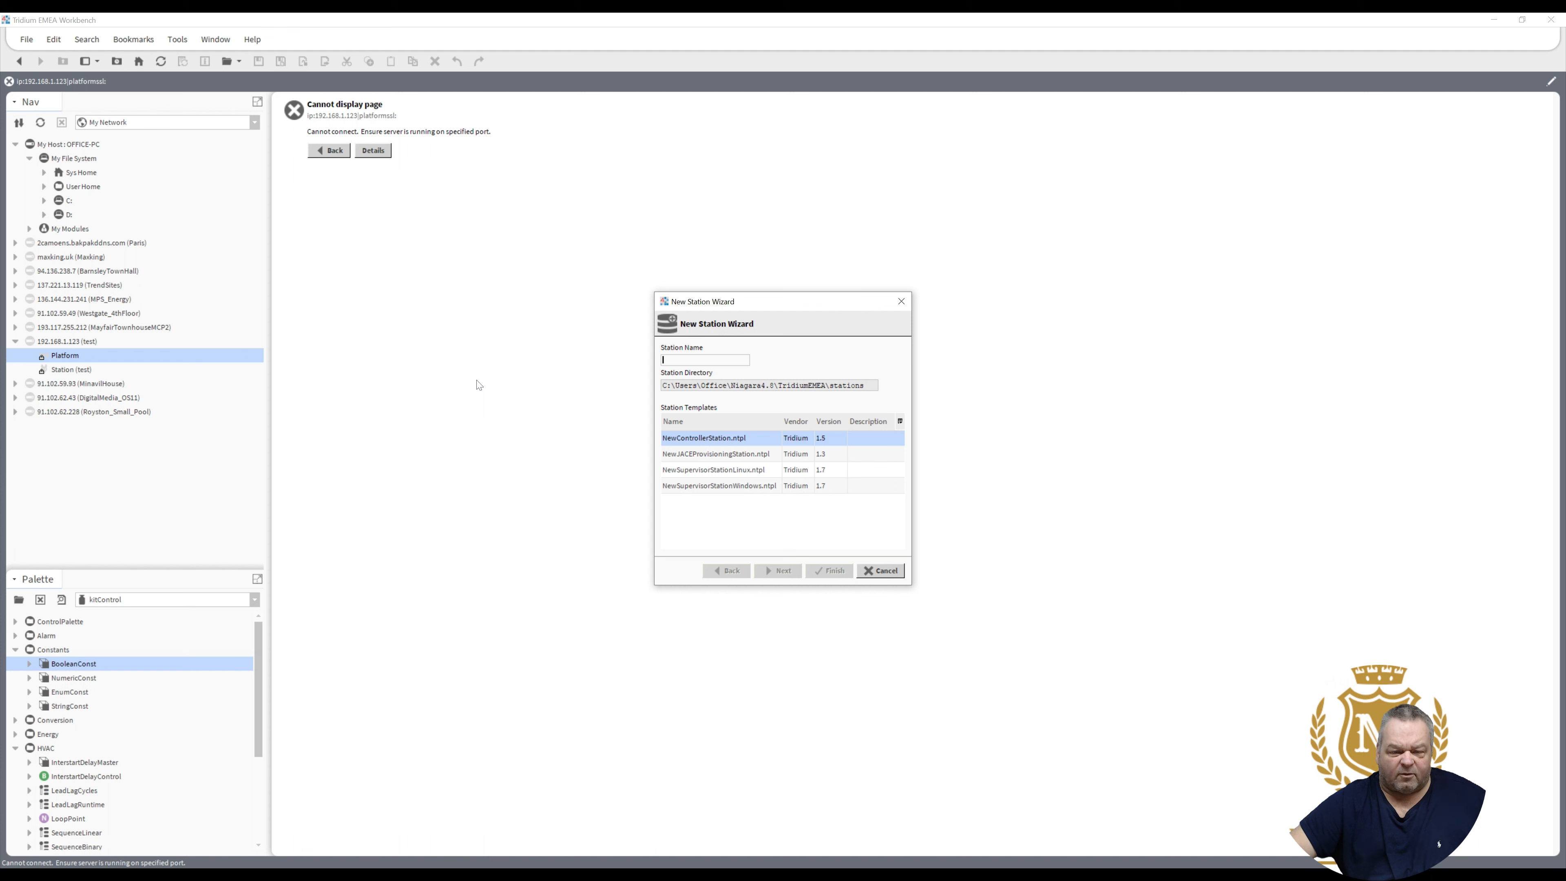
type("Testin")
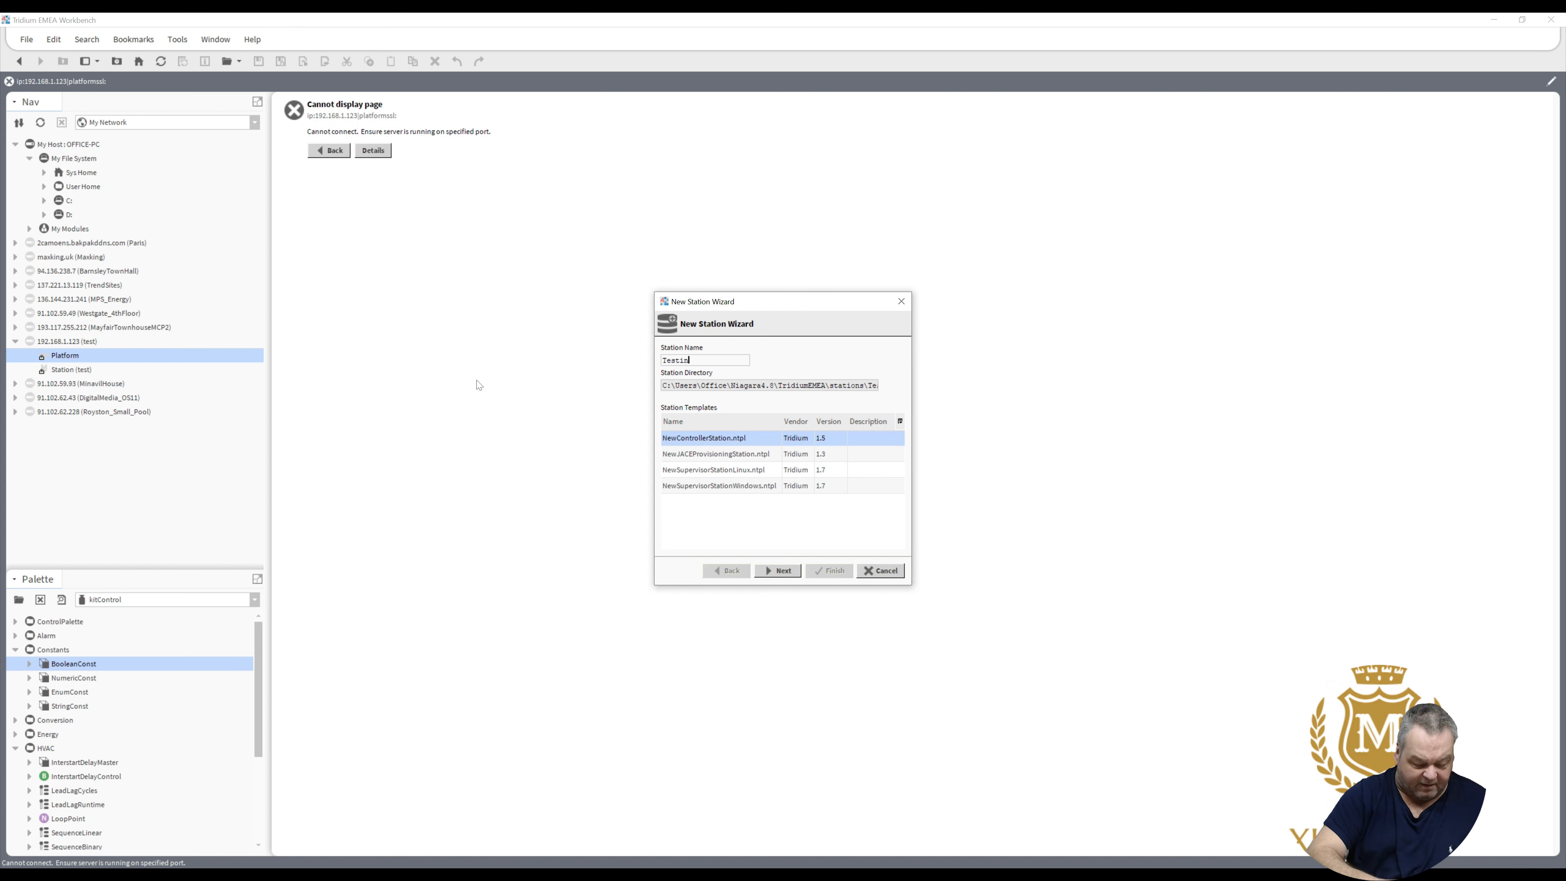
type("g")
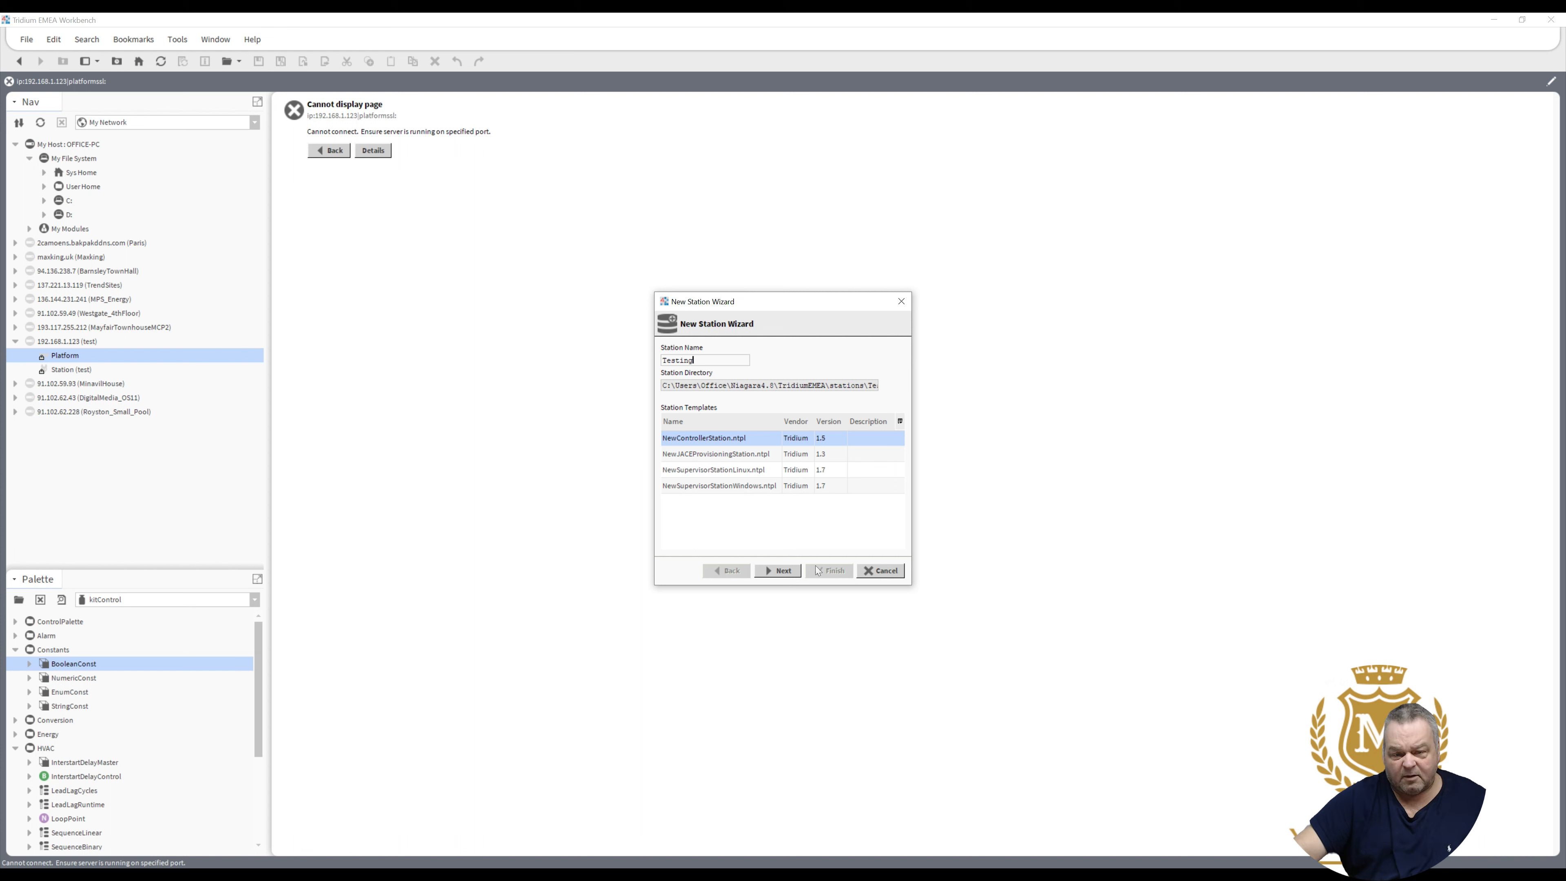
left_click(788, 571)
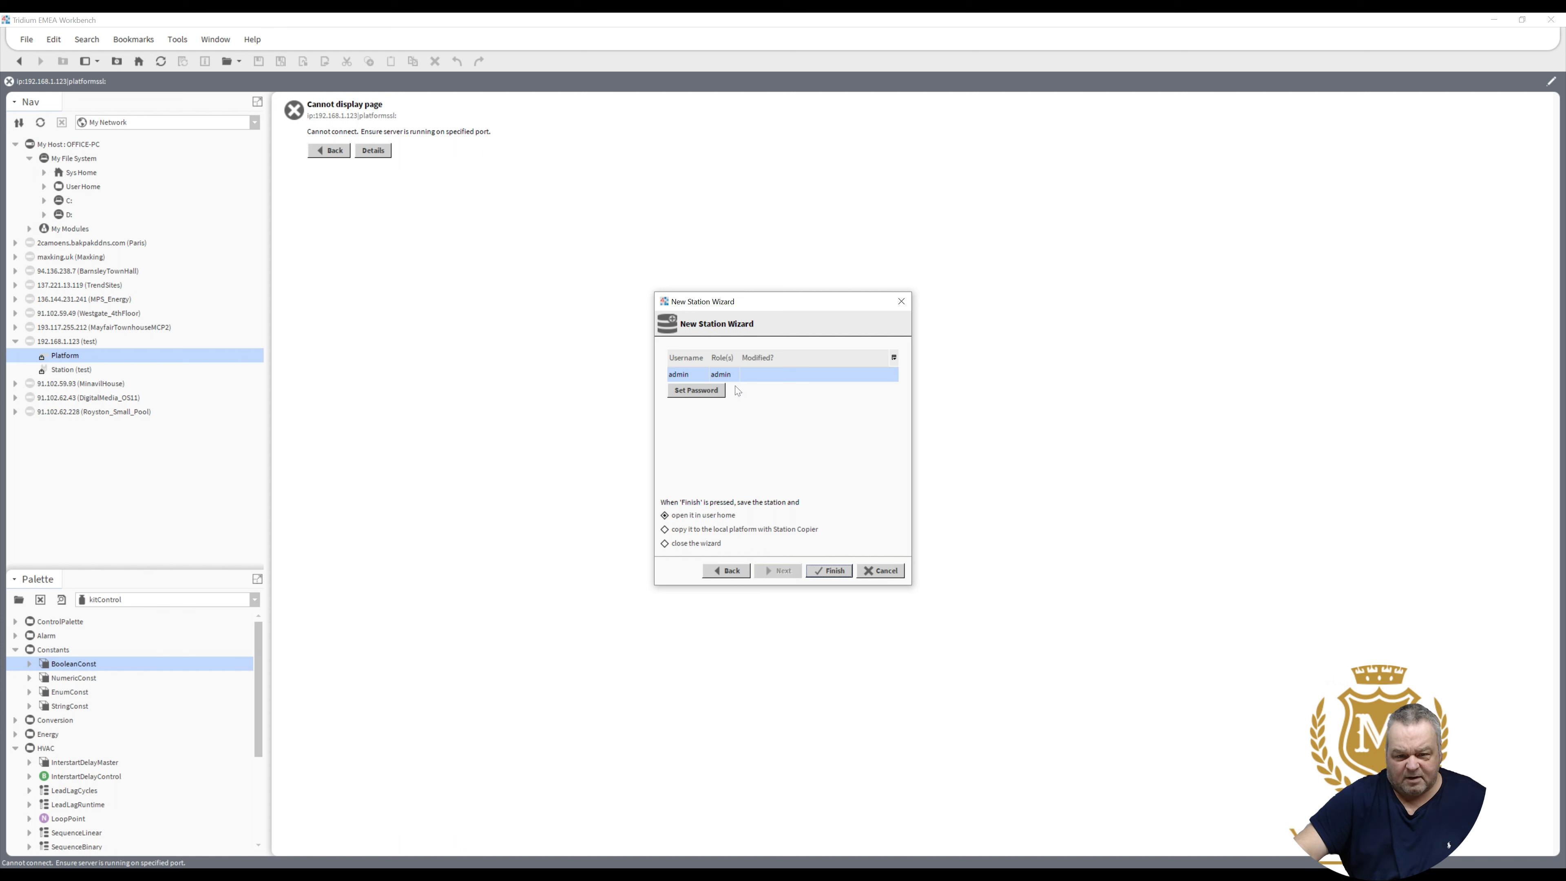
- Set and confirm the admin user's password, then finish the wizard
left_click(707, 392)
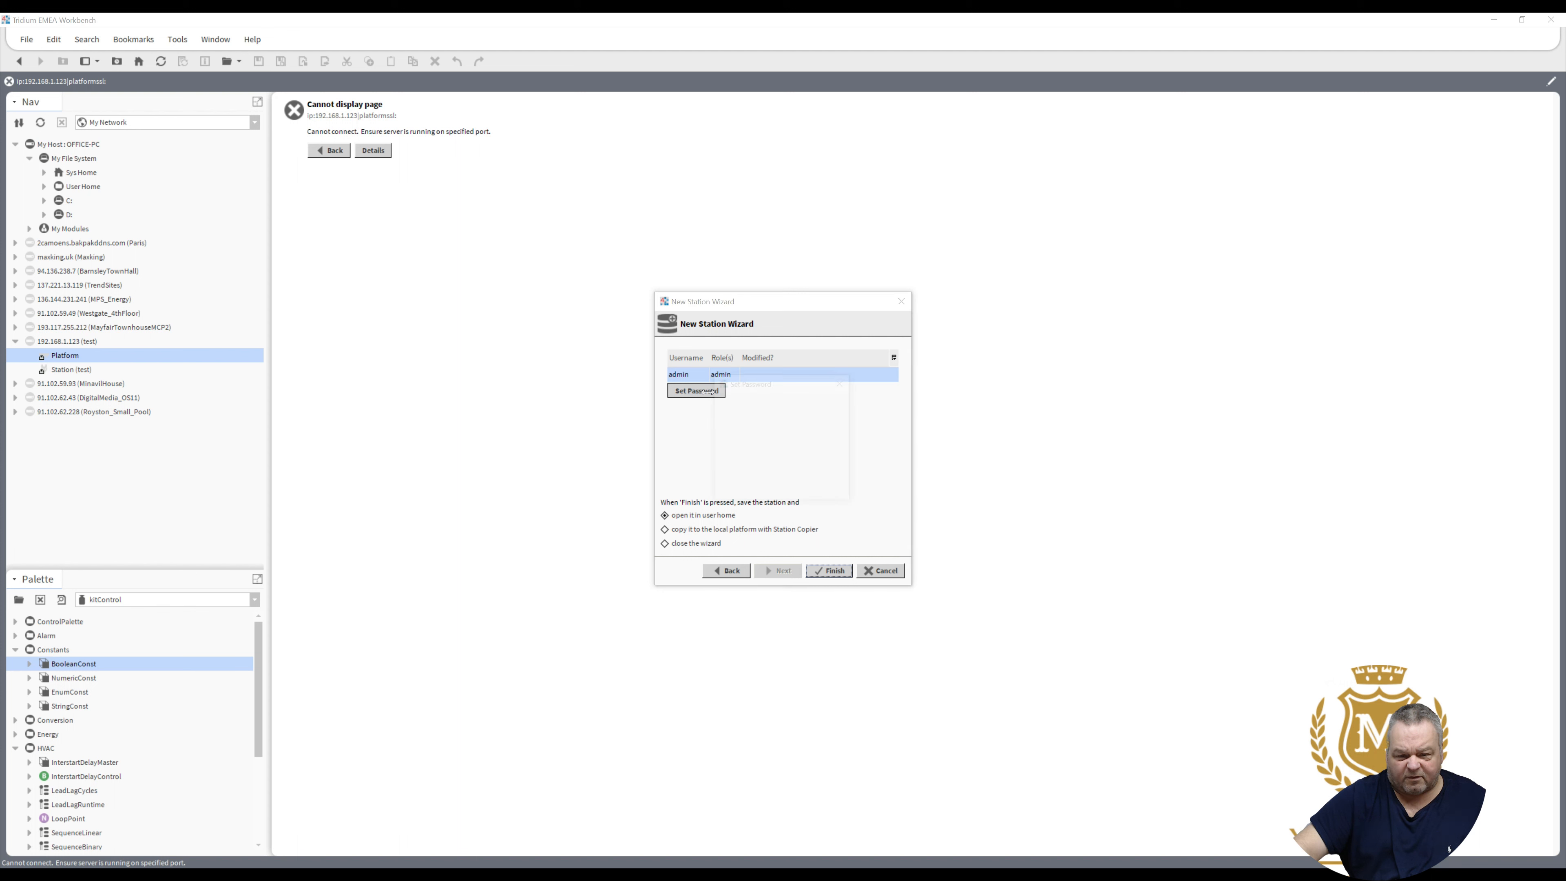
type("••••••")
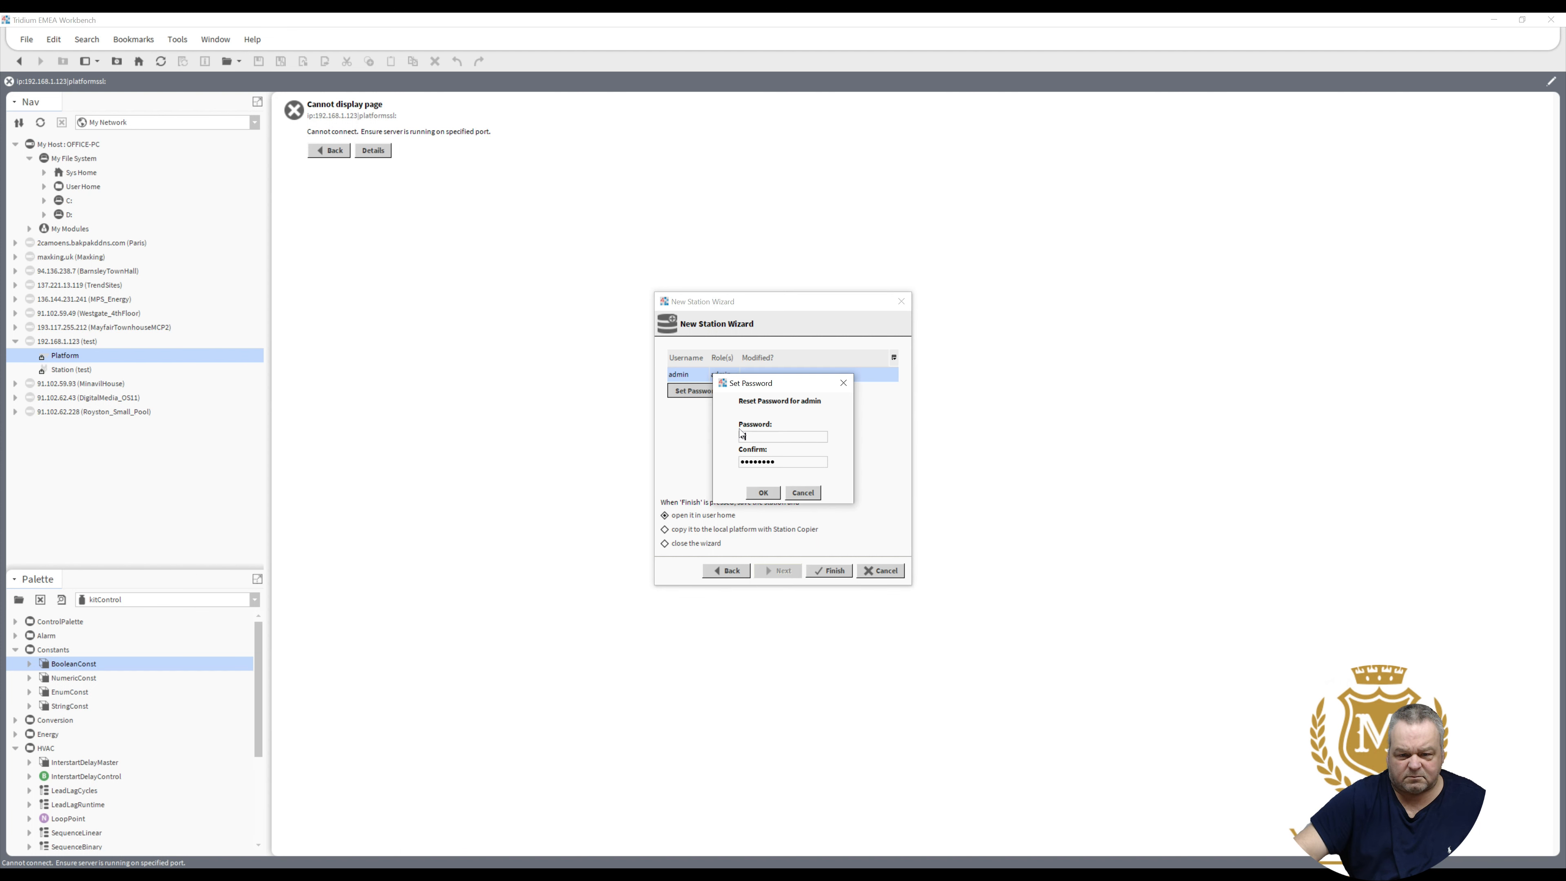
type("•••")
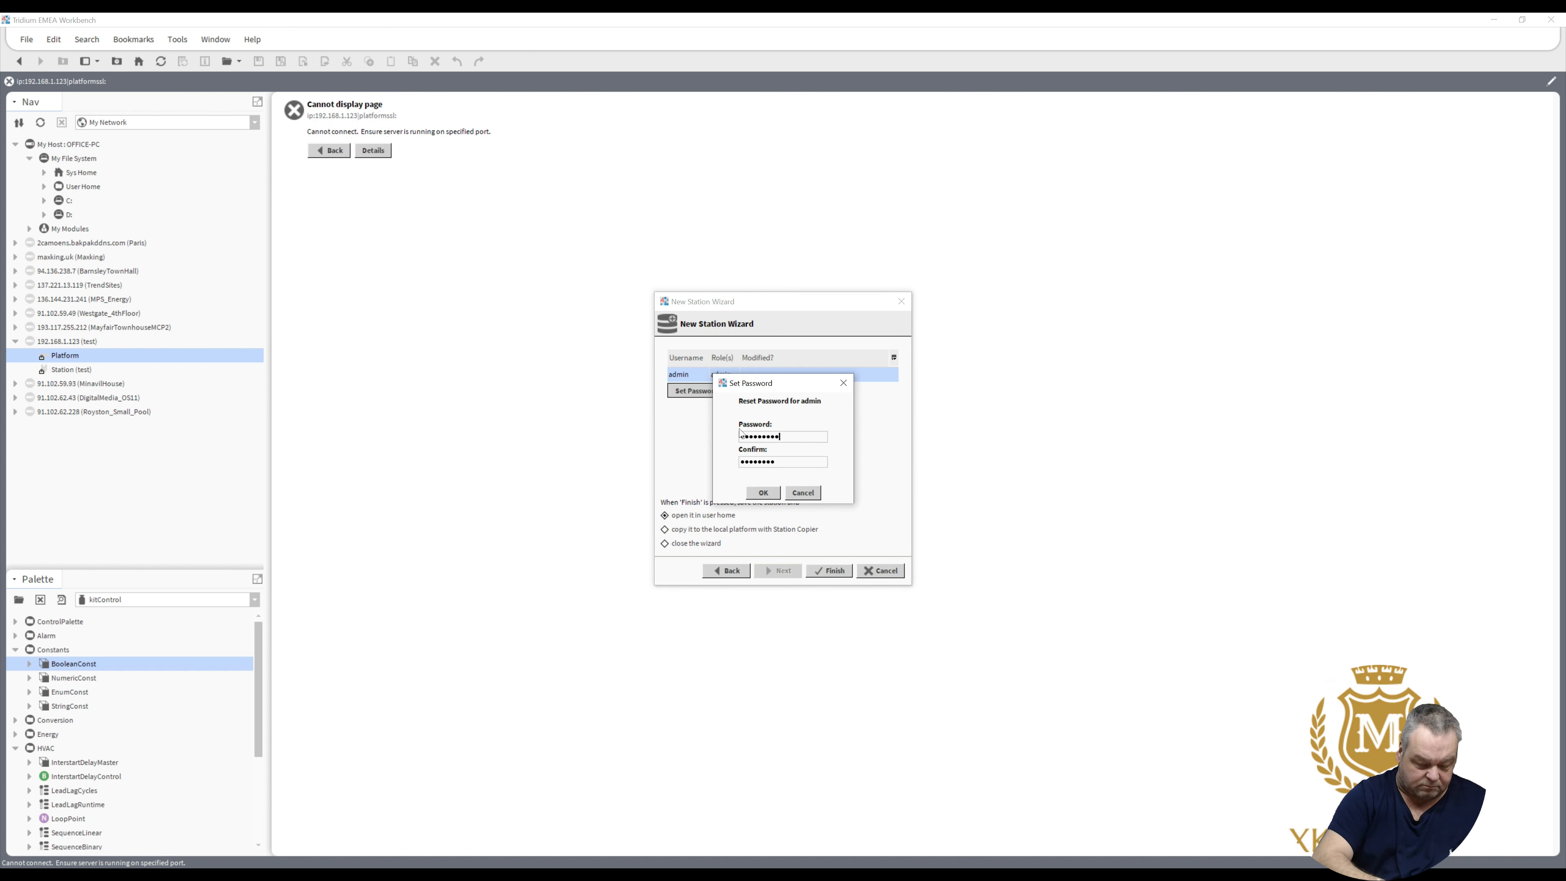
type("•••")
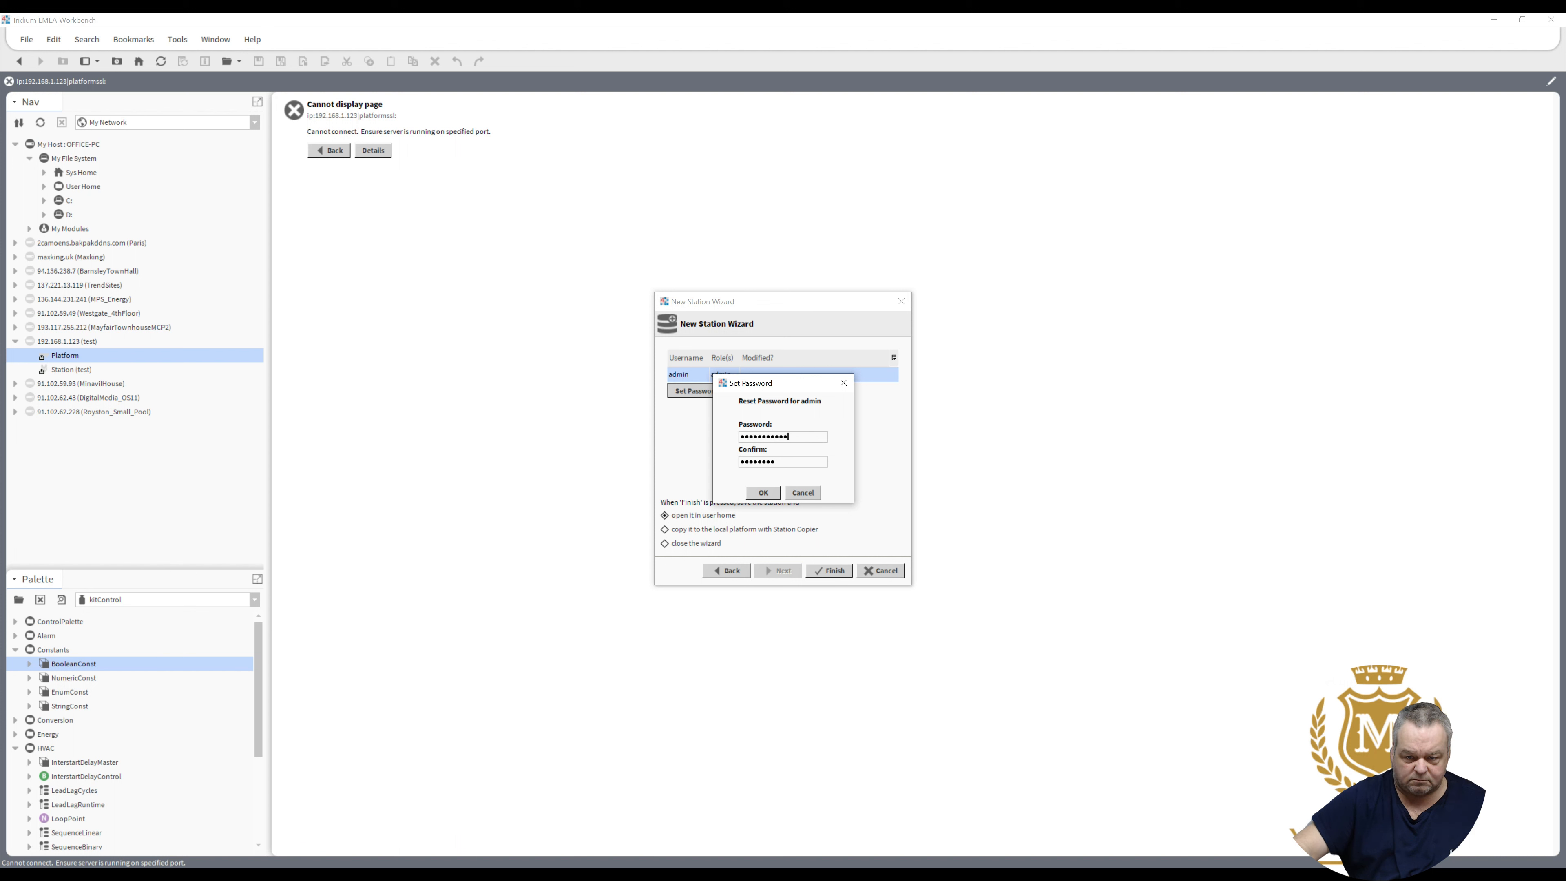
key("Tab")
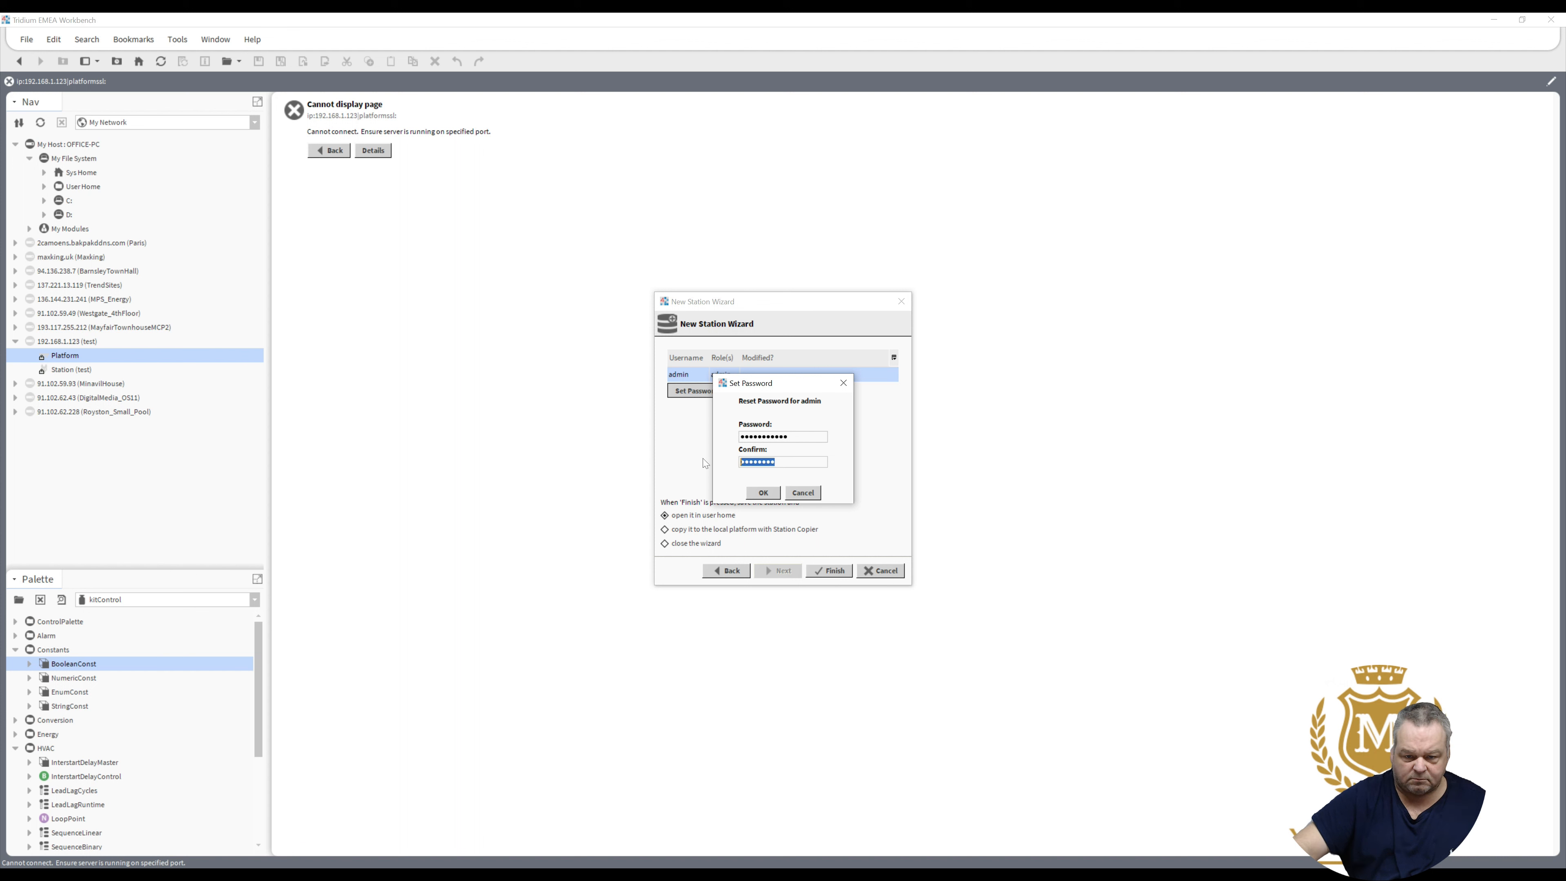
type("••••••••••••")
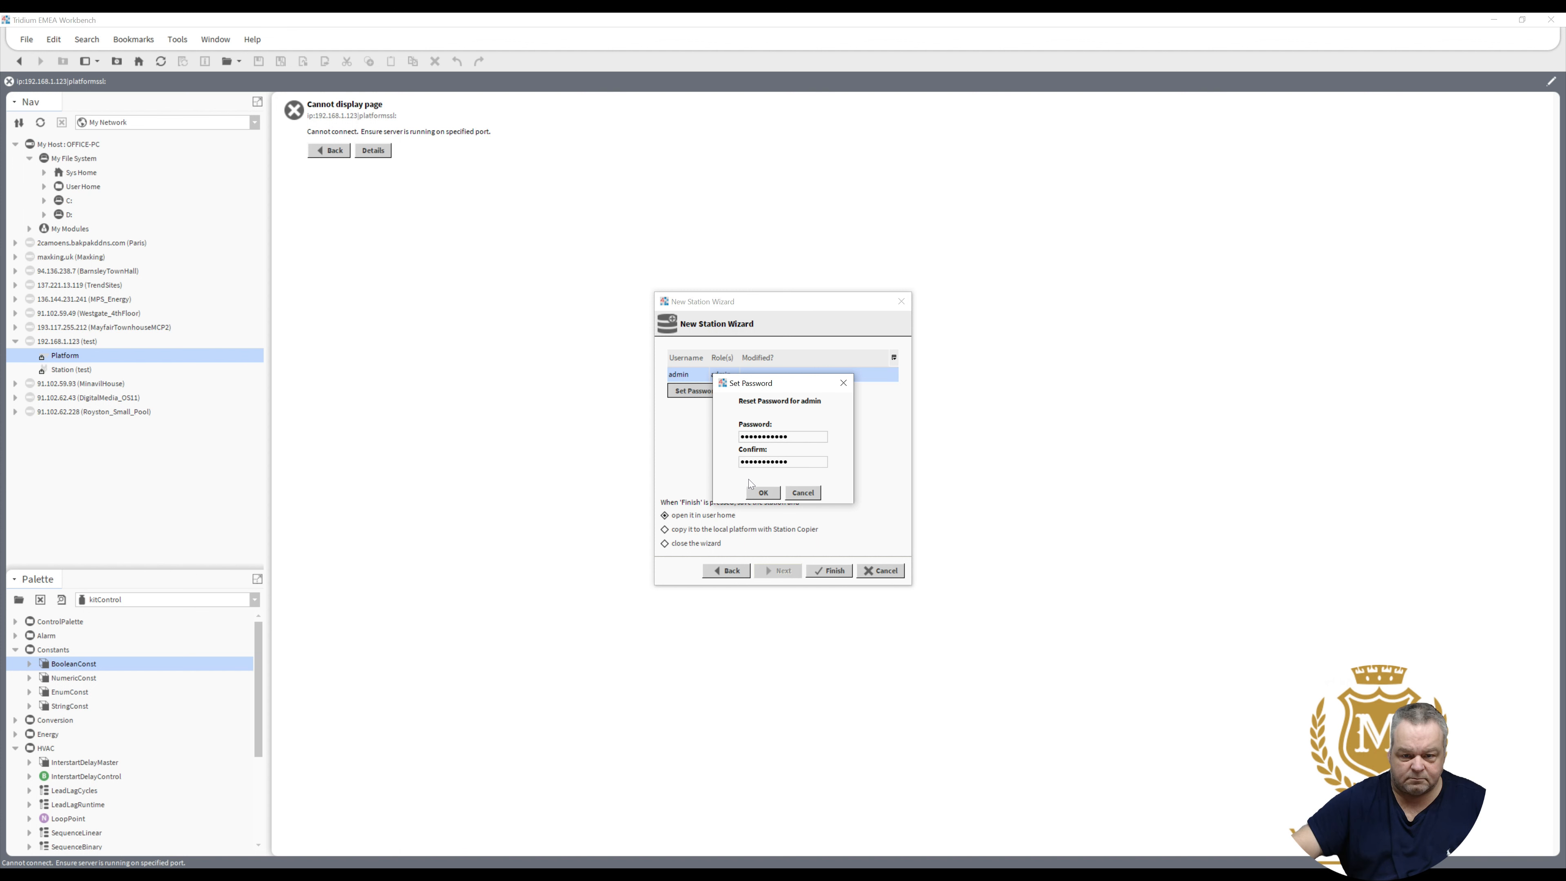
left_click(759, 494)
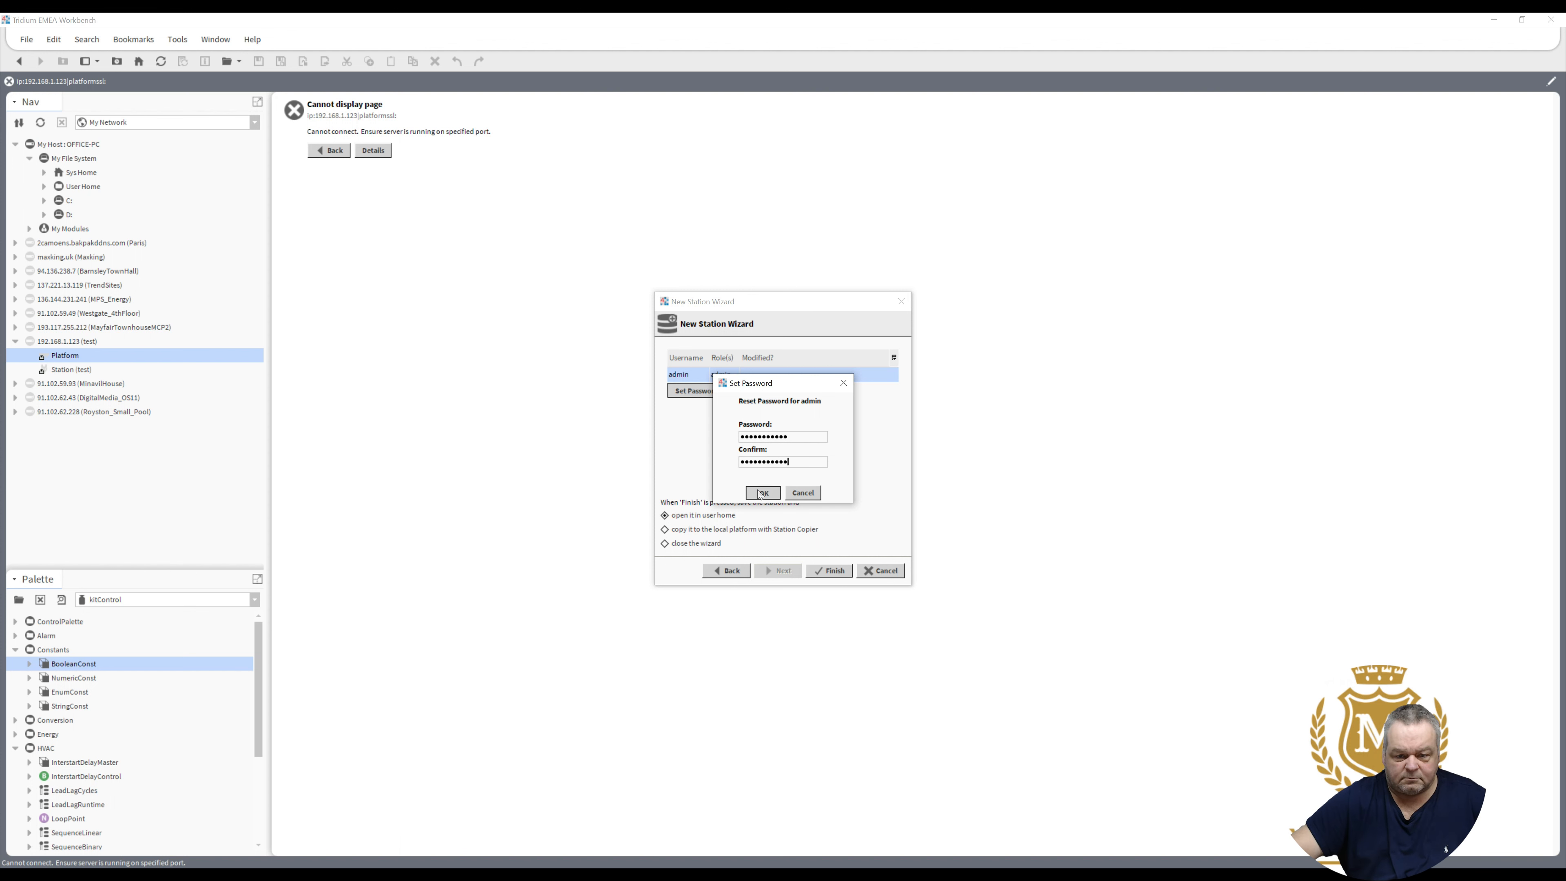
left_click(832, 571)
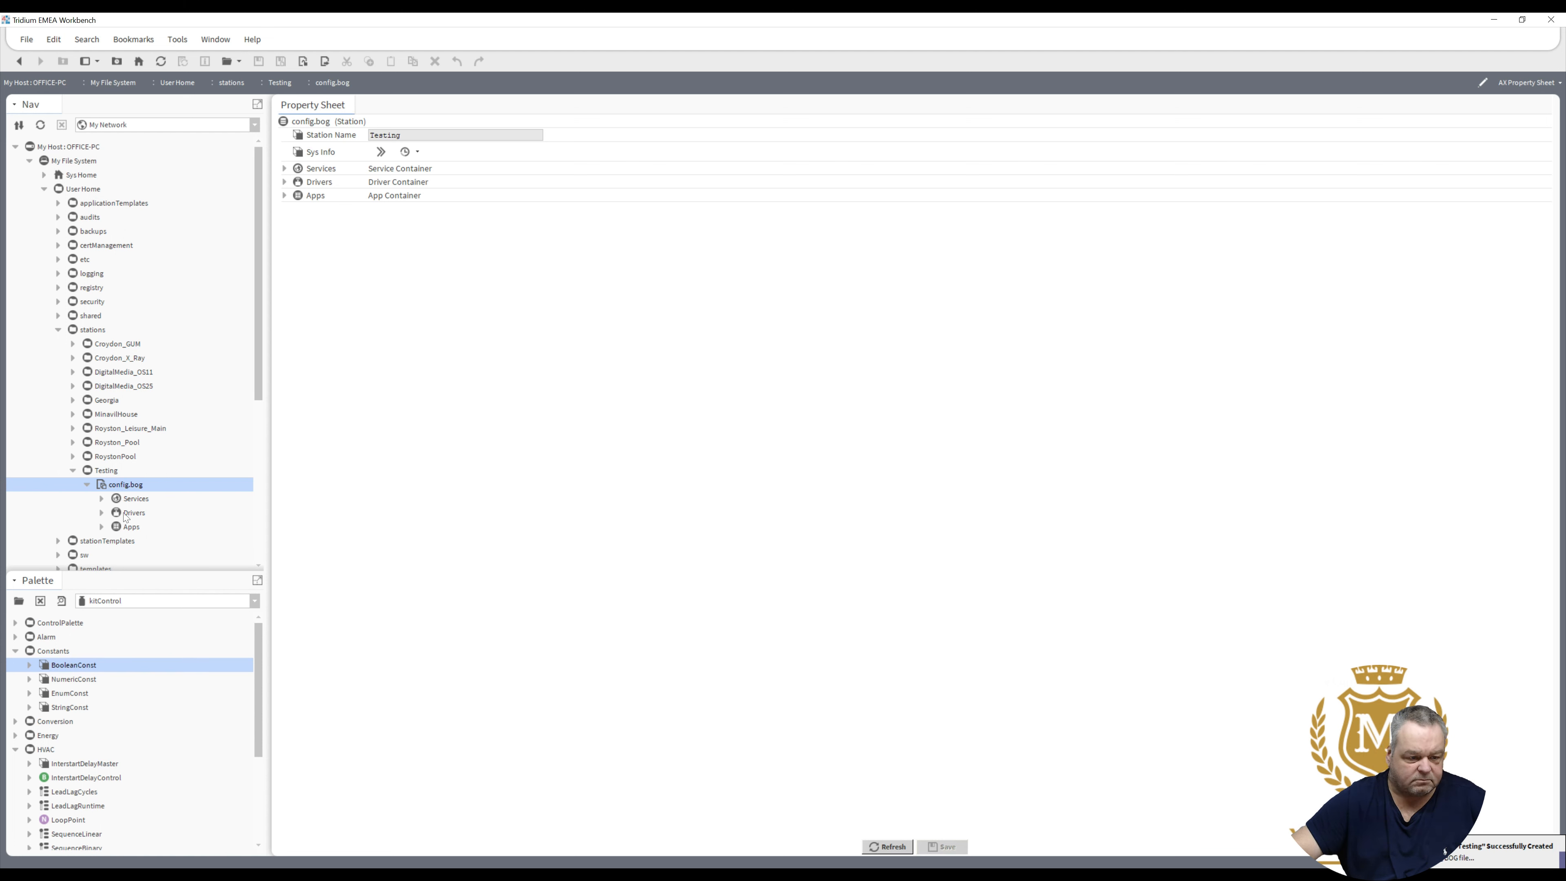
- Expand Drivers under config.bog and open its driver manager
left_click(102, 512)
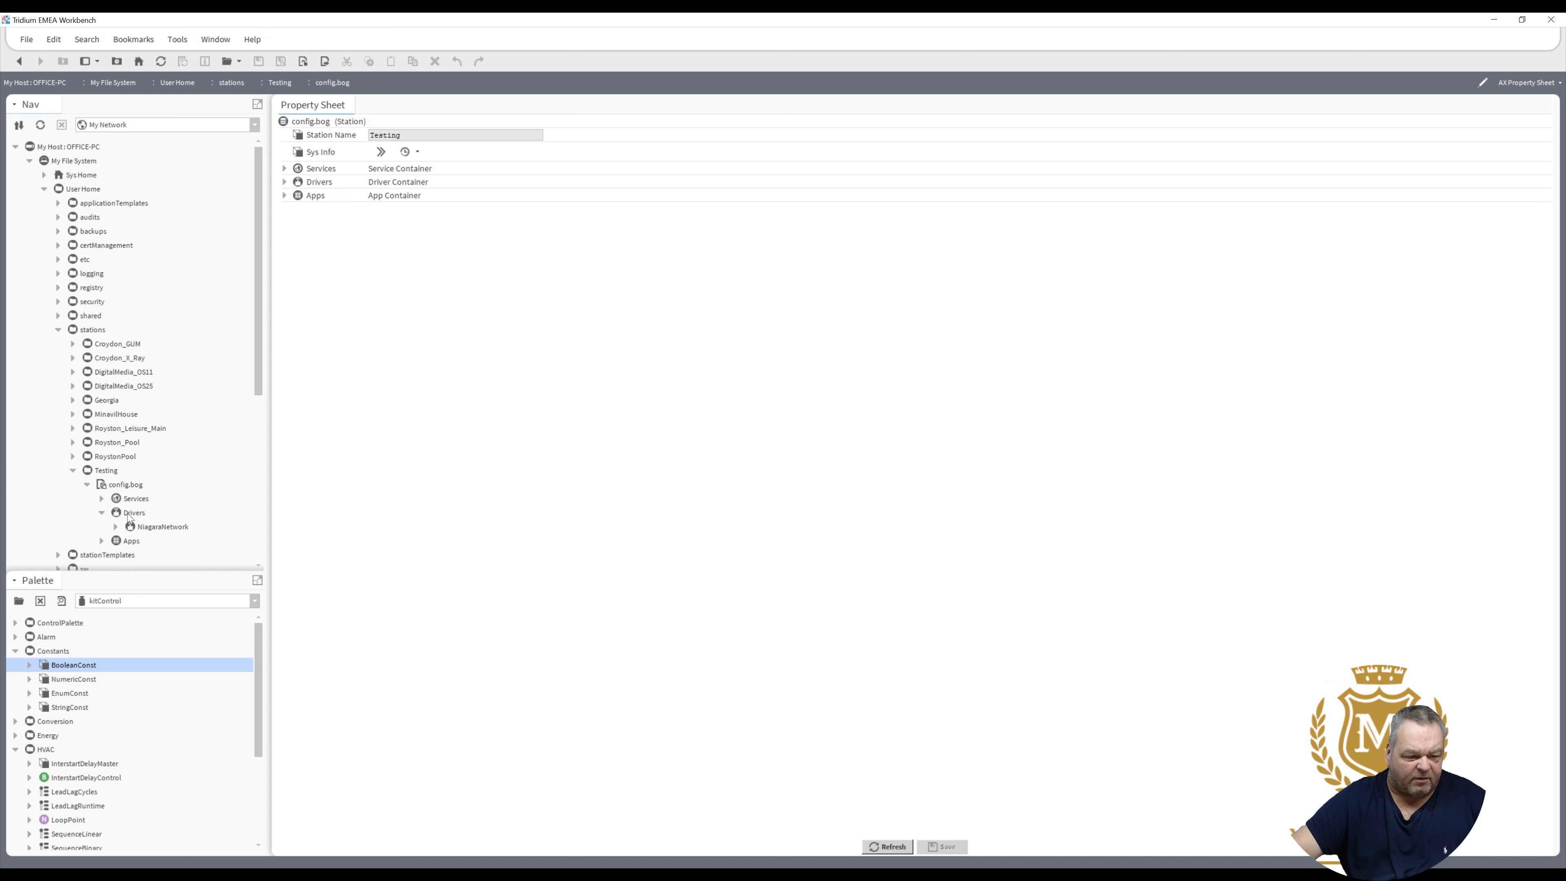
left_click(127, 513)
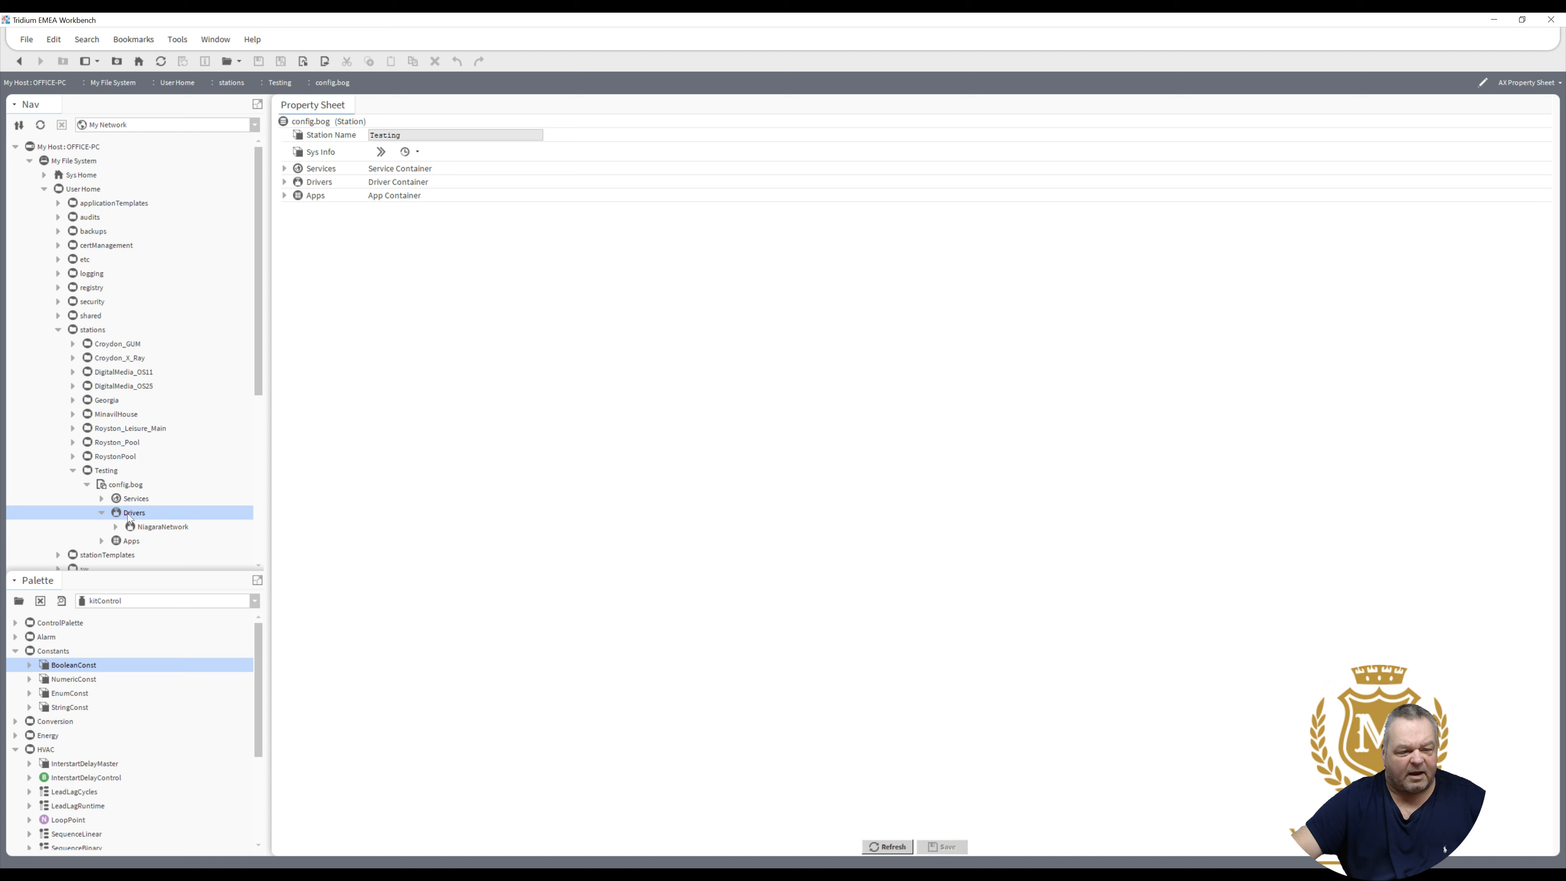
double_click(127, 512)
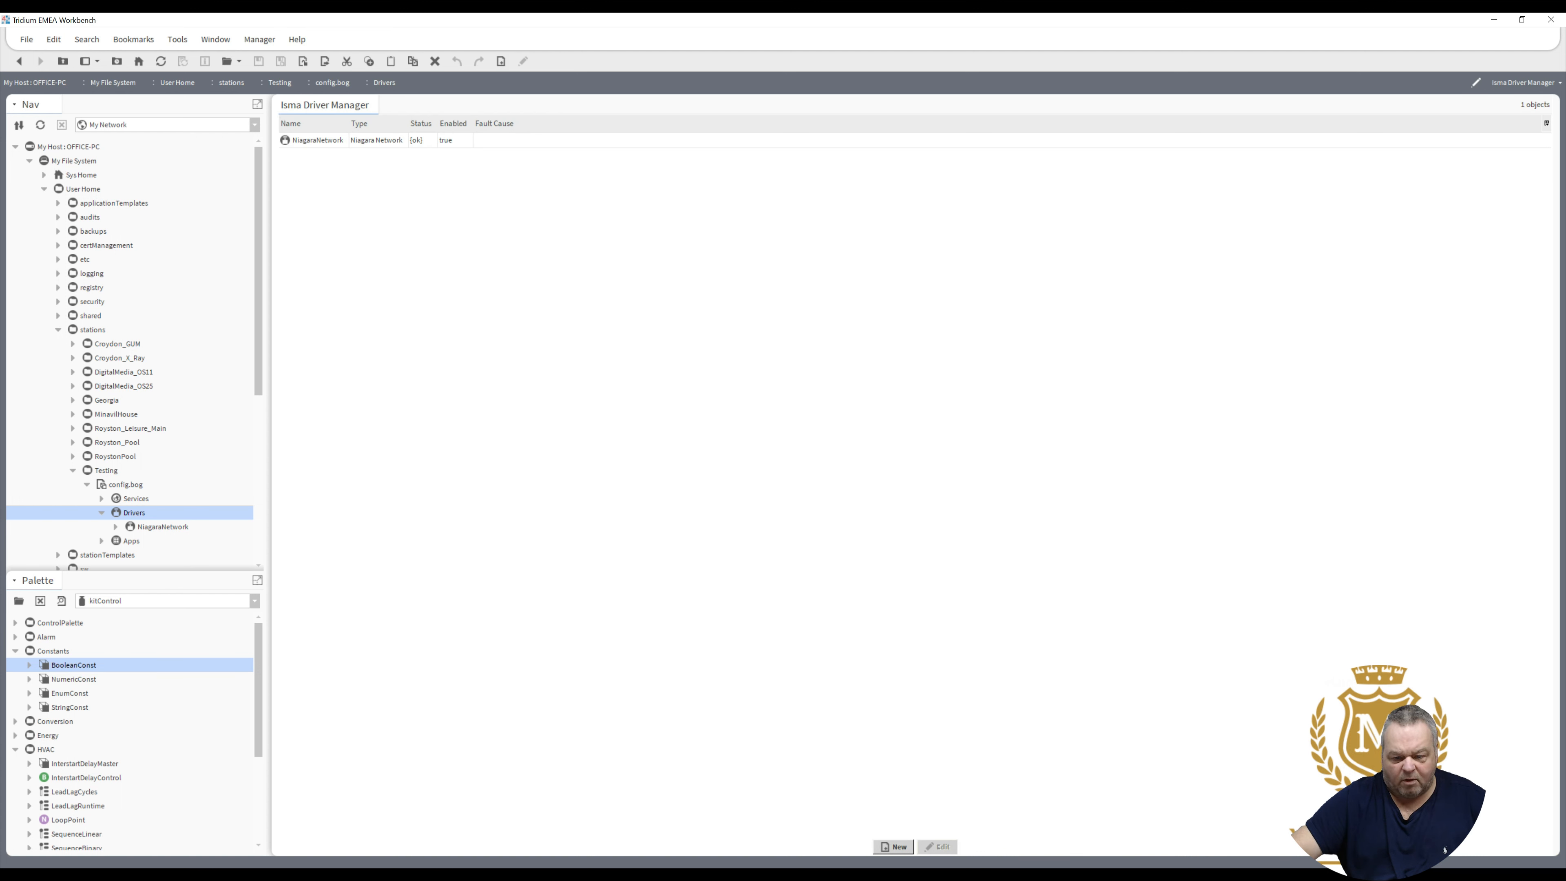
- Add one Isma Io Network driver named IsmaIoNetwork to the station's Drivers
left_click(901, 848)
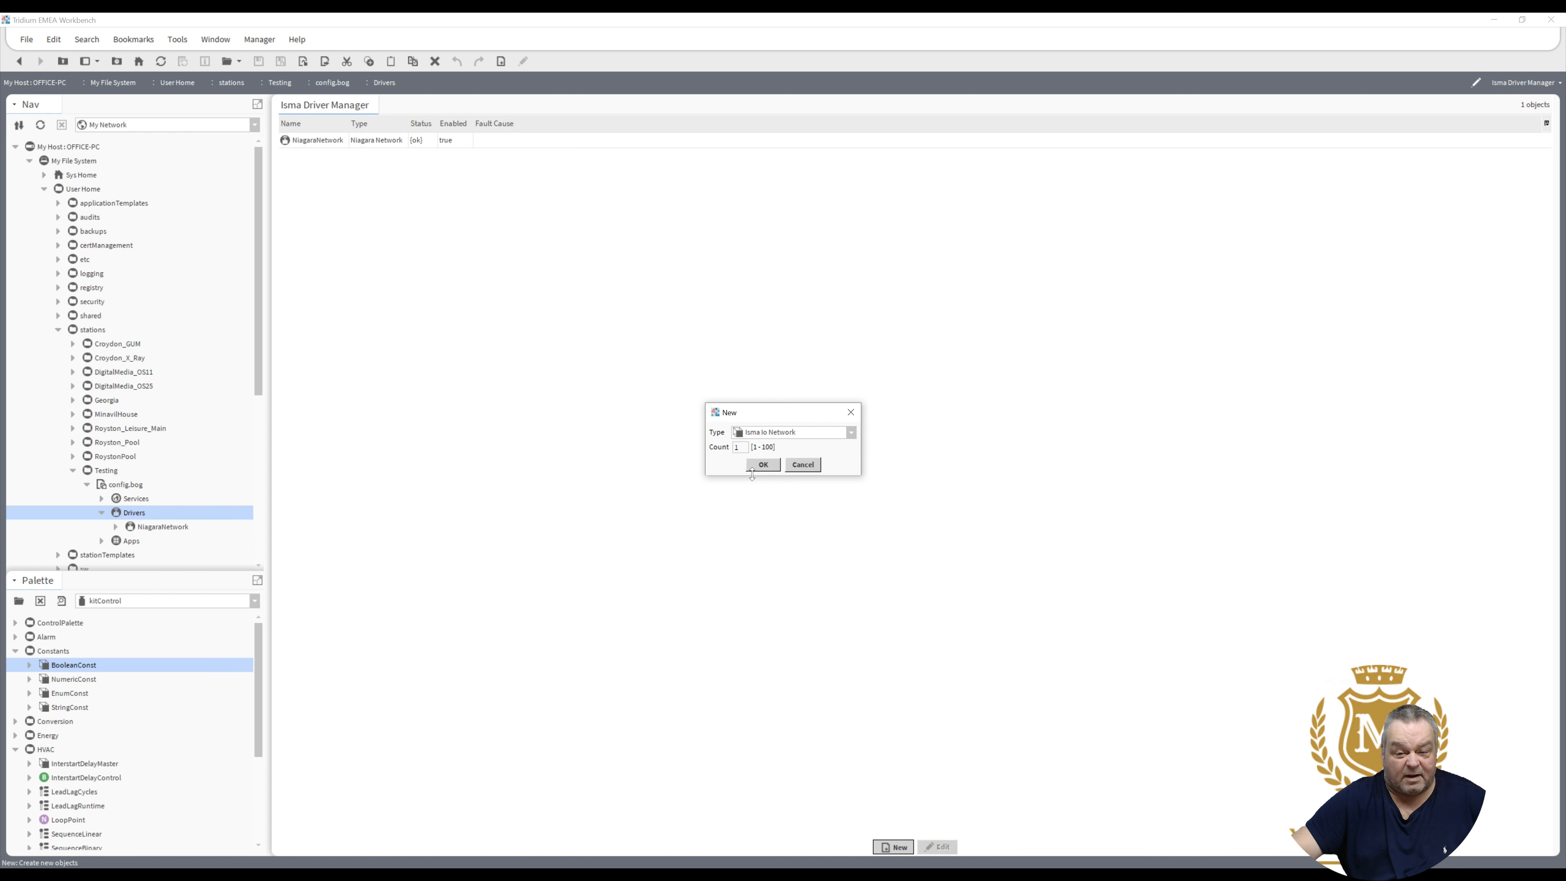
left_click(764, 467)
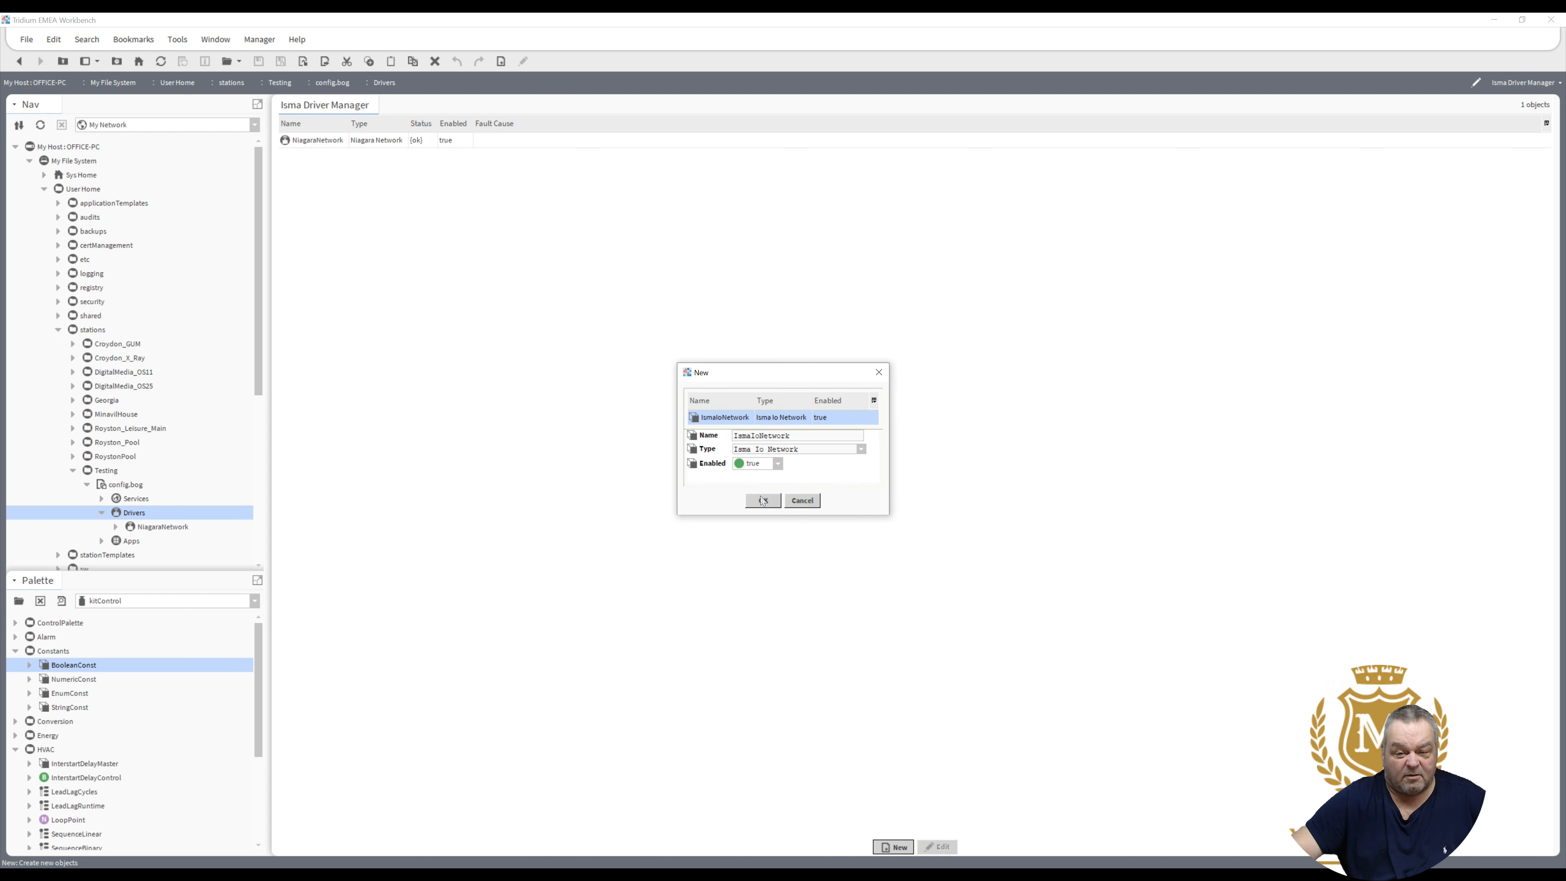
left_click(763, 500)
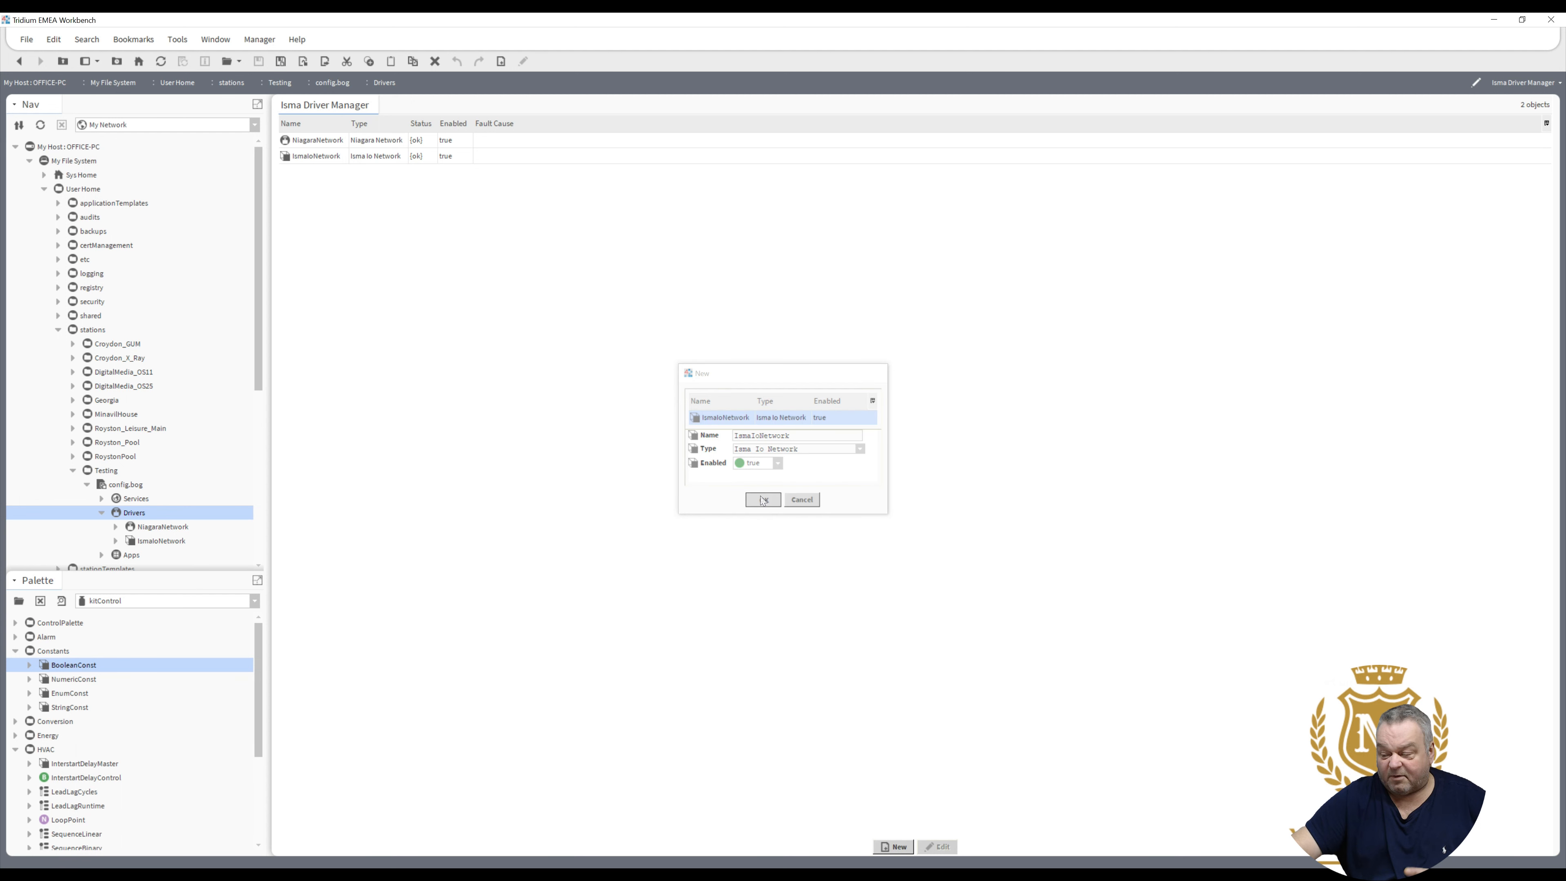
left_click(895, 848)
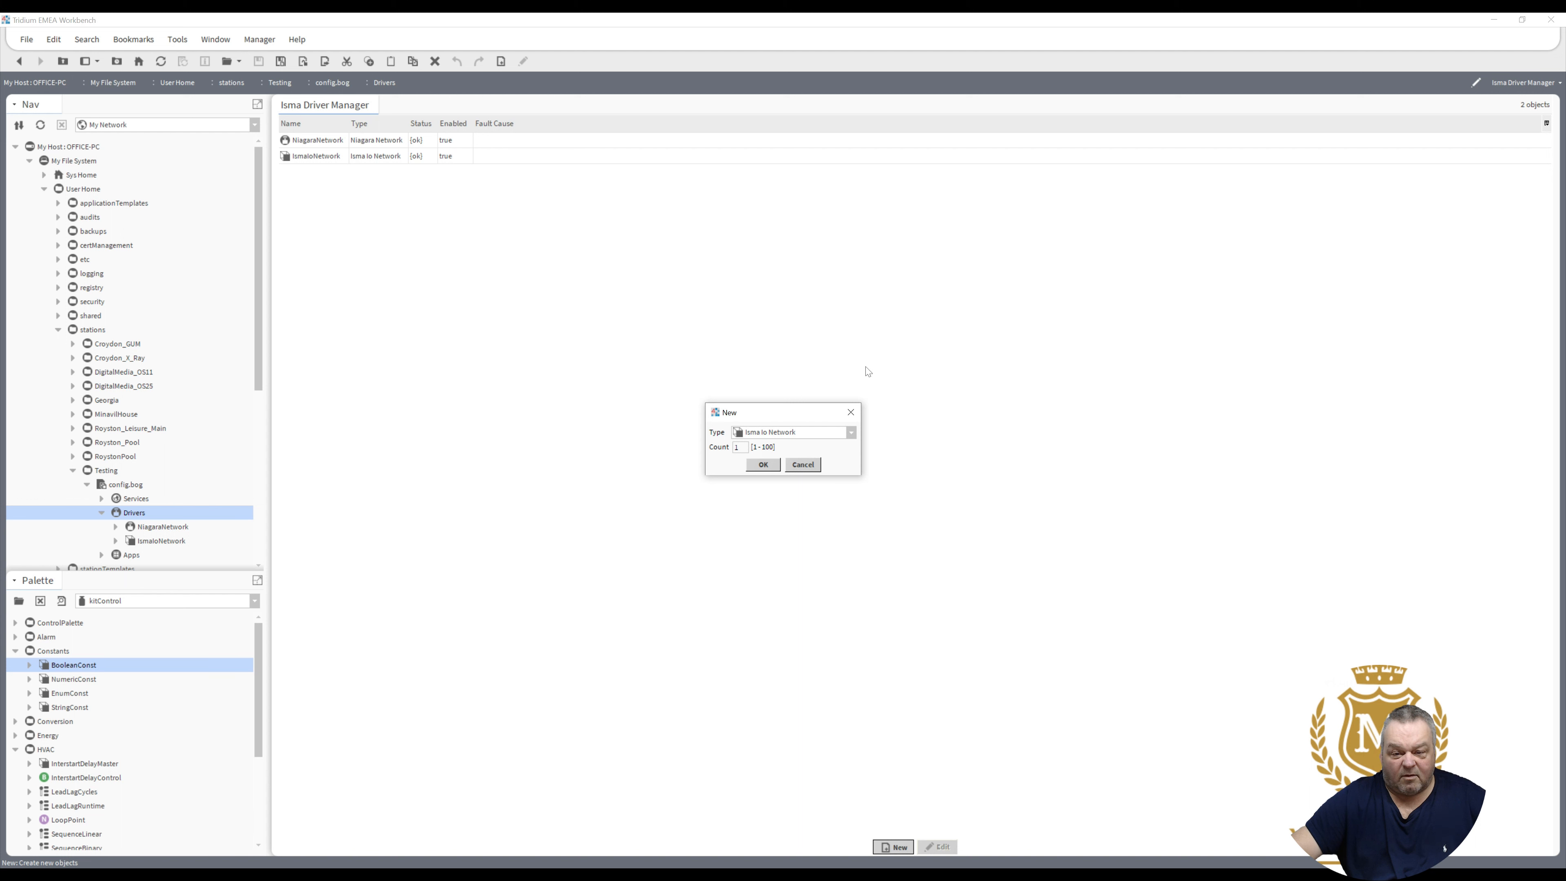
- Add a Modbus Async Network driver, renaming its default name to ModbusCOM1
left_click(852, 434)
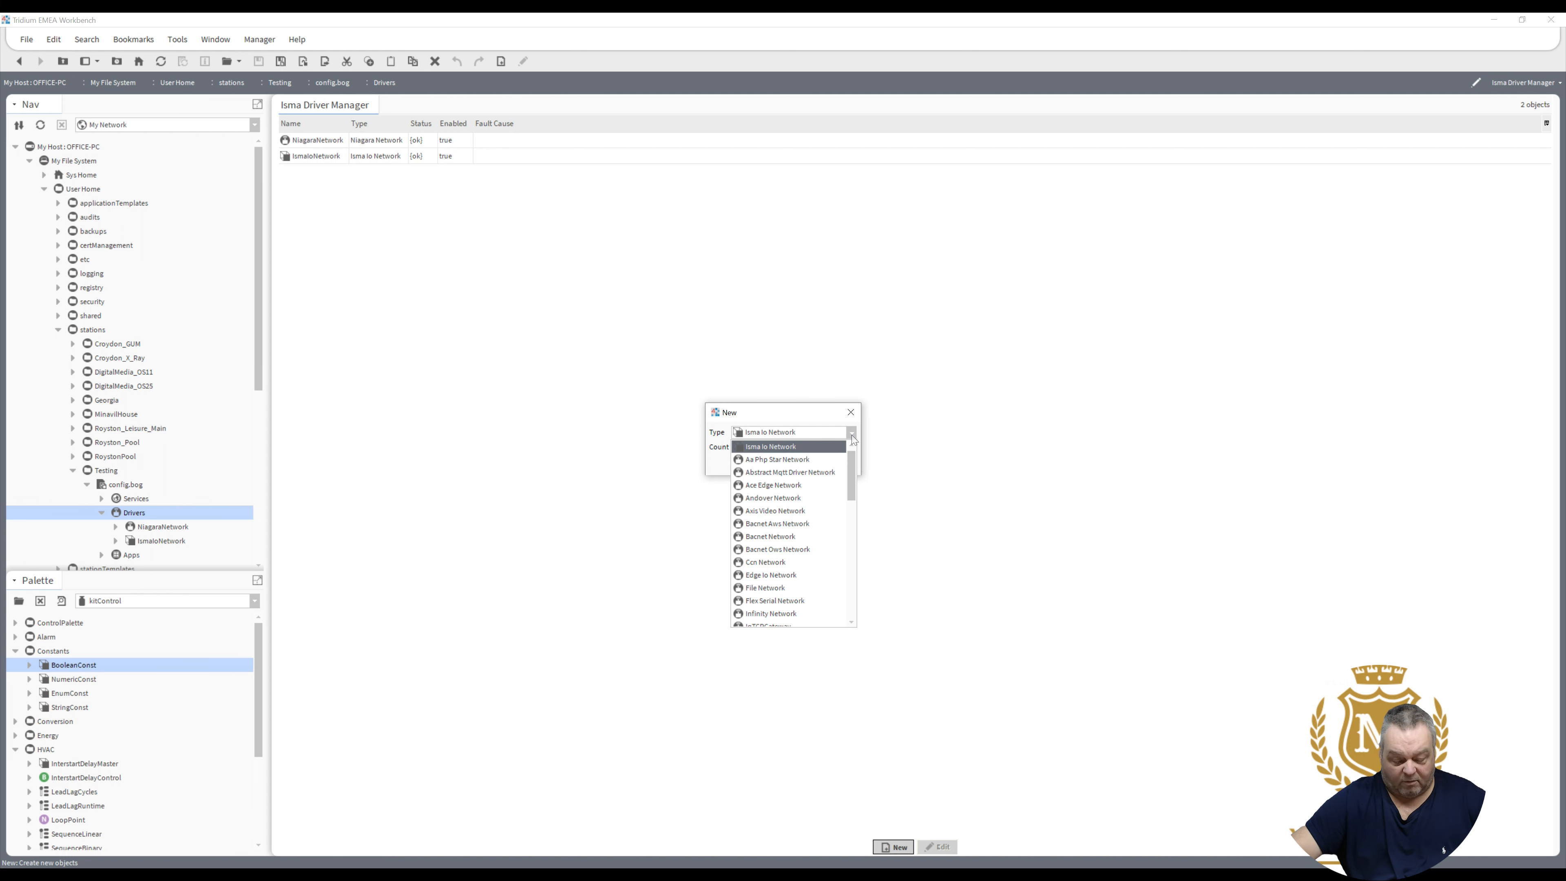
key("m")
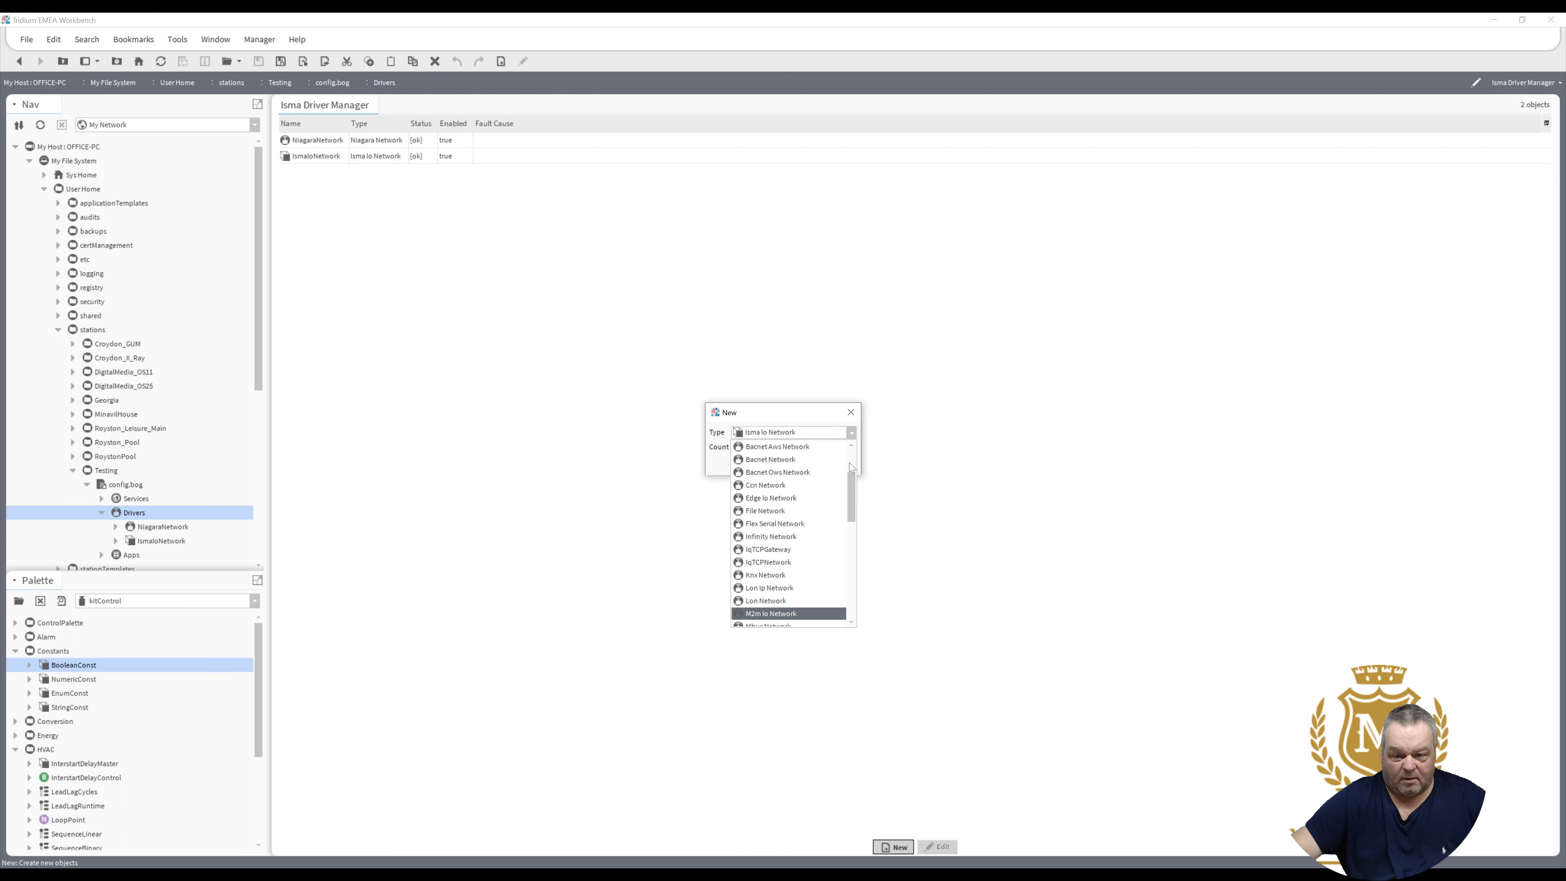
key("o")
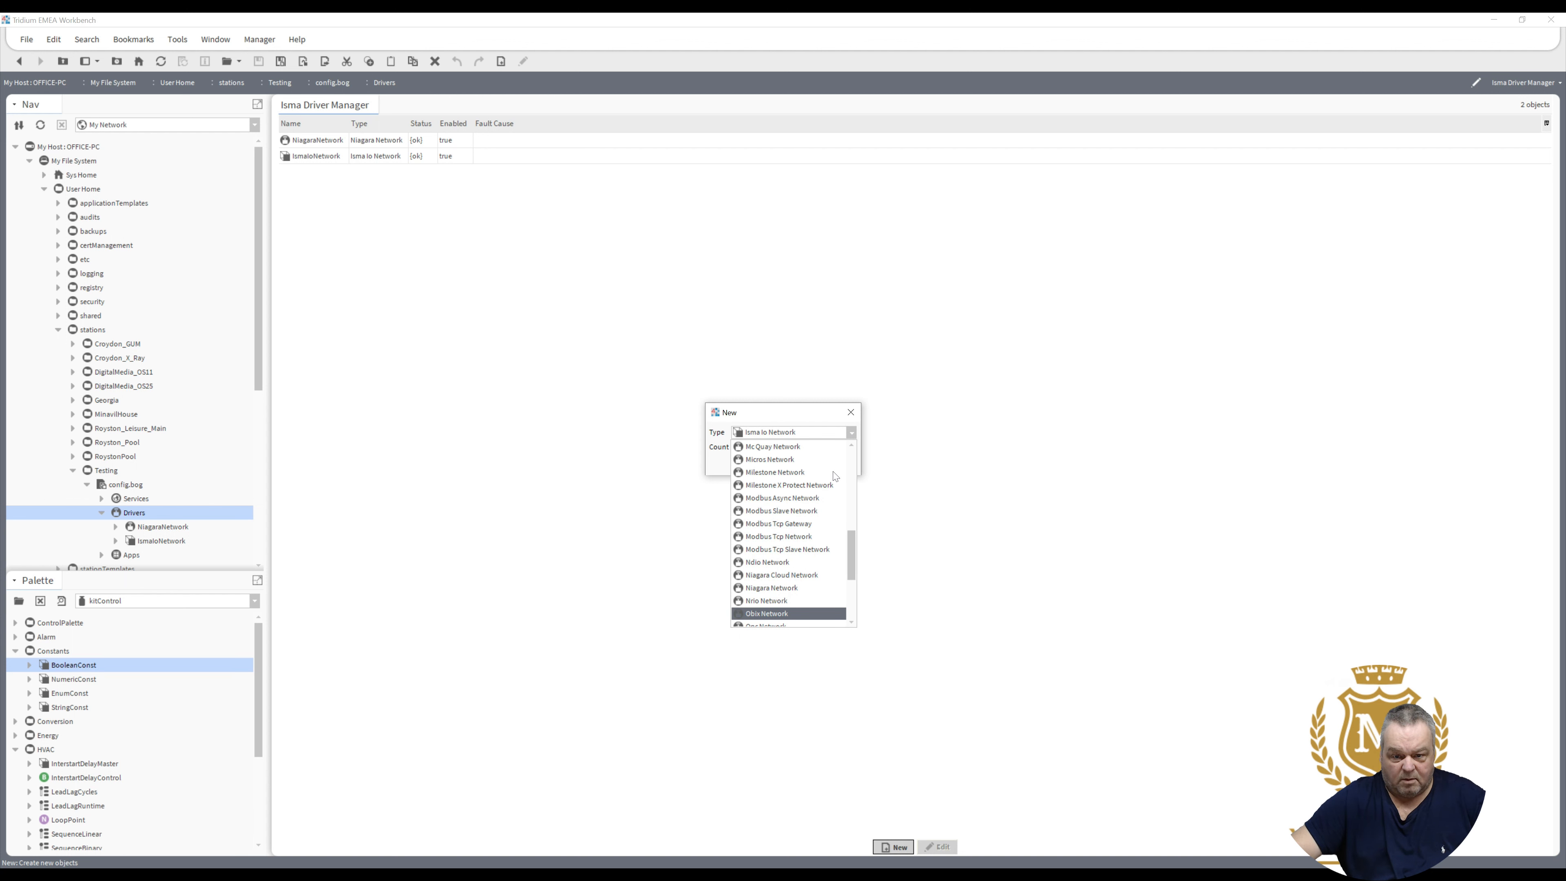
left_click(809, 499)
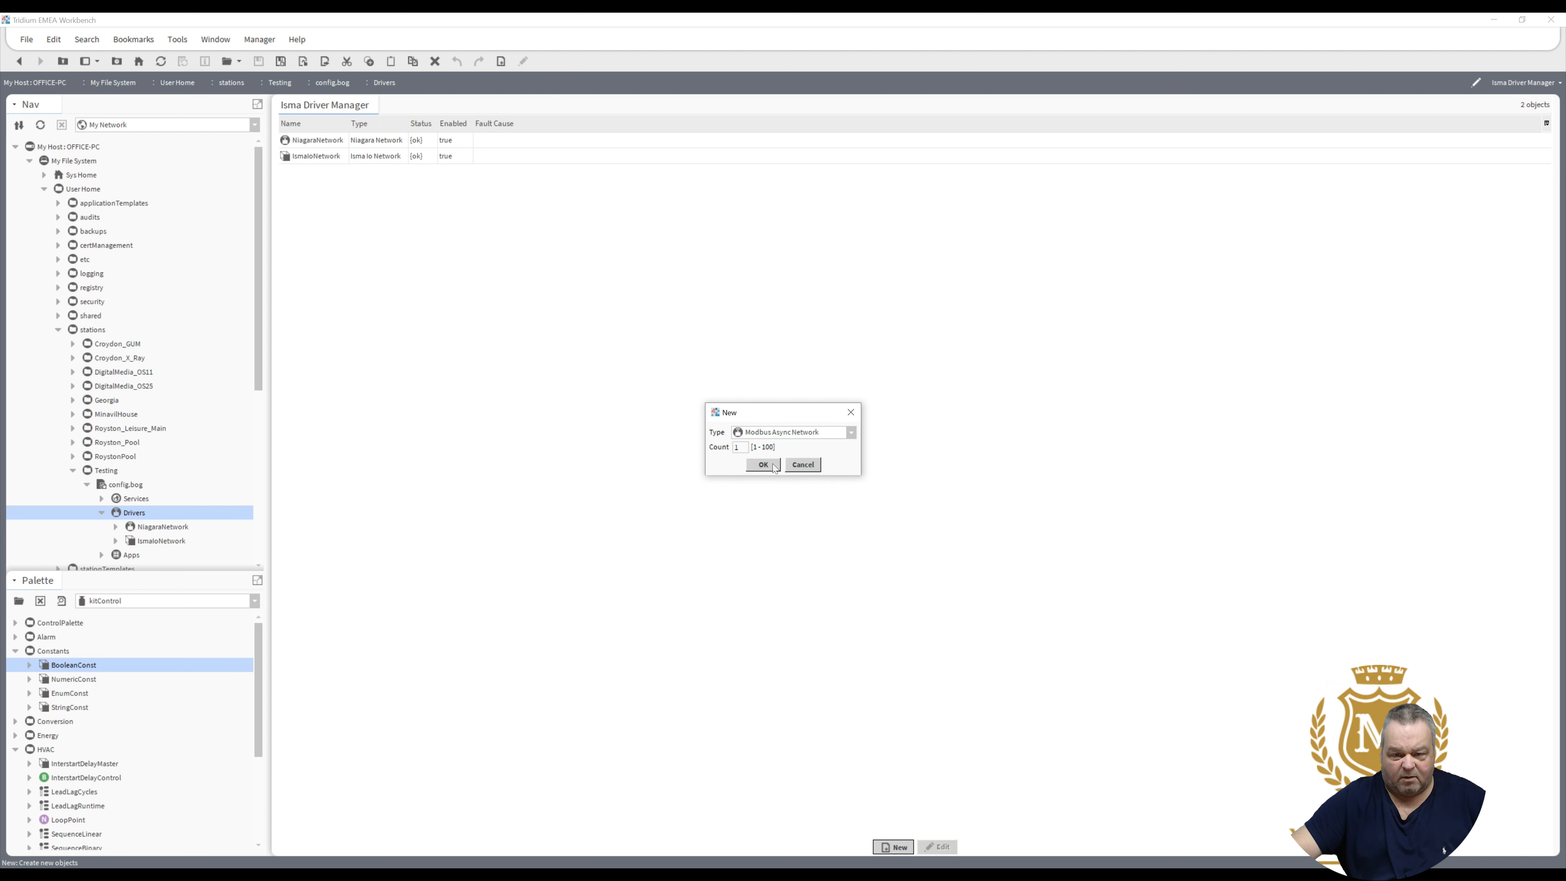
left_click(763, 465)
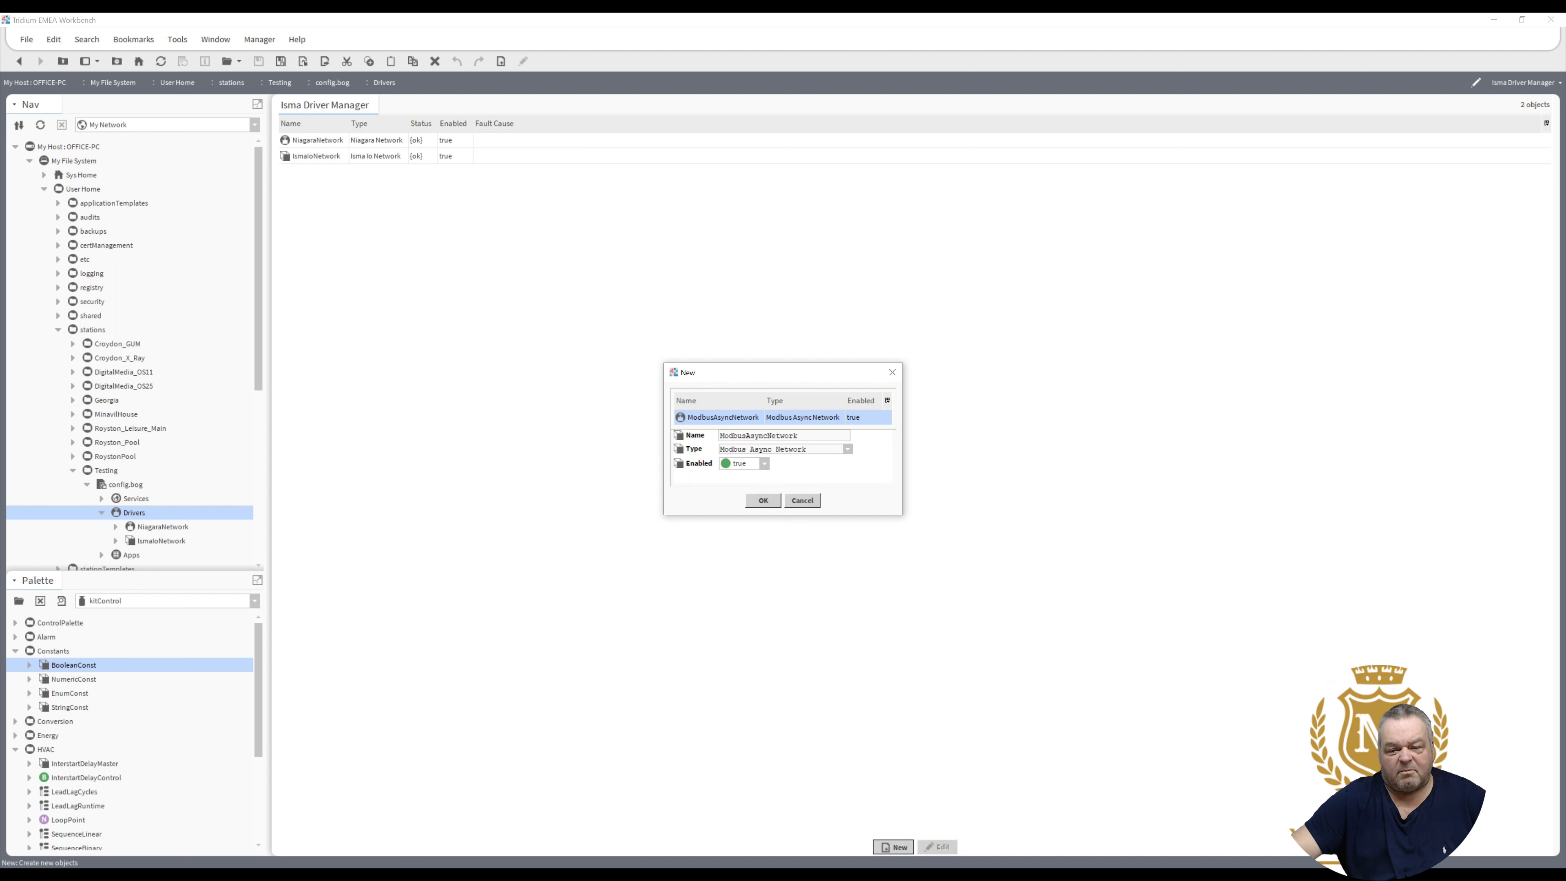
key("shift+Left")
key("shift+Left")
key("shift+Left")
key("shift+Left")
key("shift+Left")
key("shift+Left")
key("shift+Left")
key("shift+Left")
key("shift+Left")
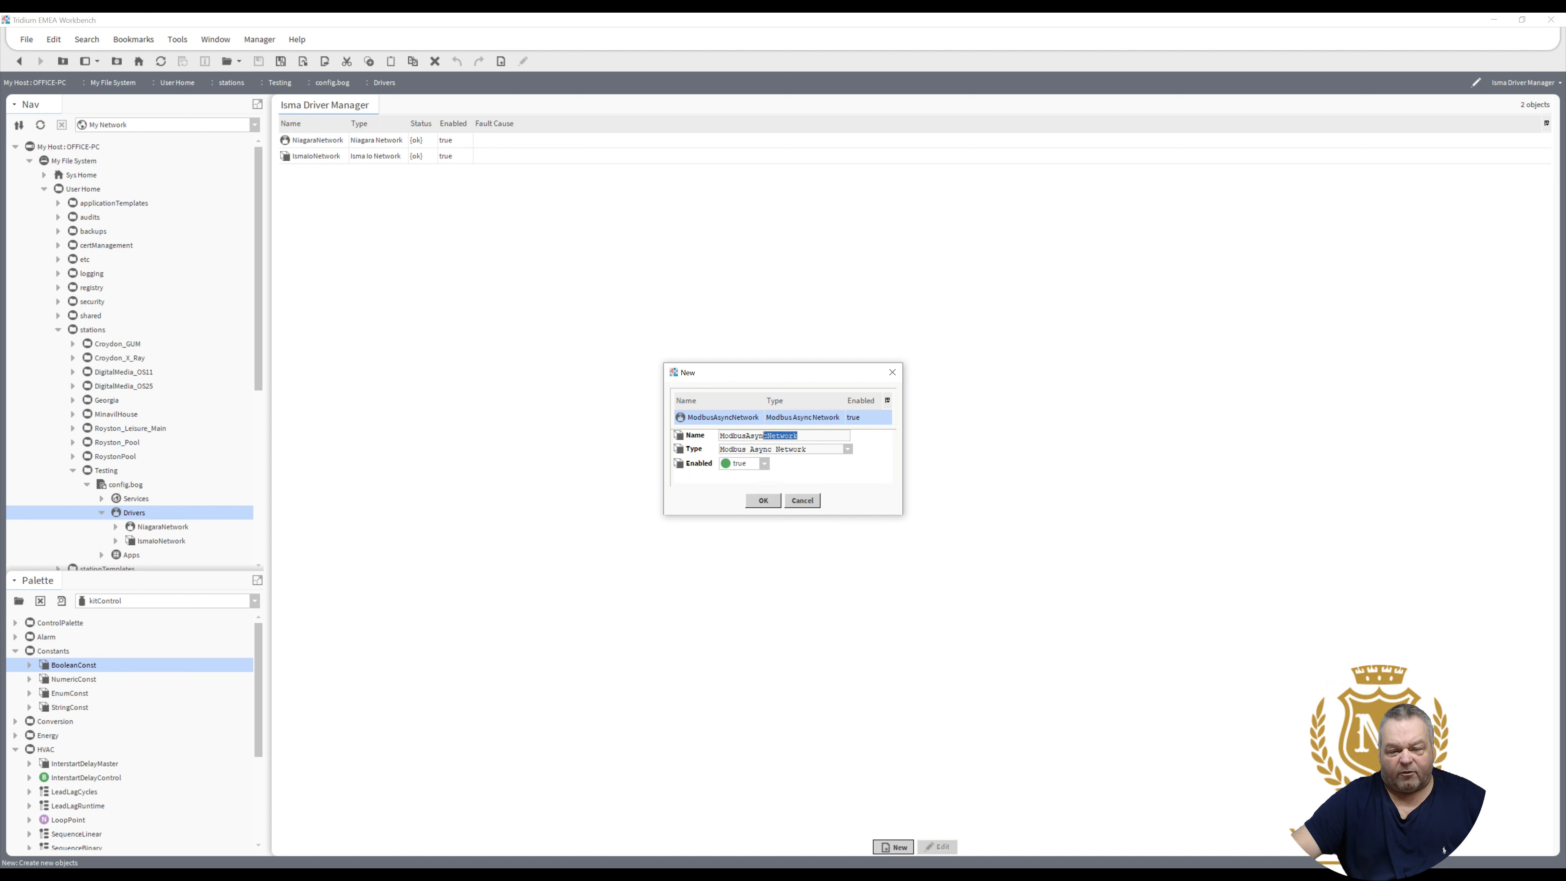
key("shift+Left")
key("shift+Left")
key("shift+Left")
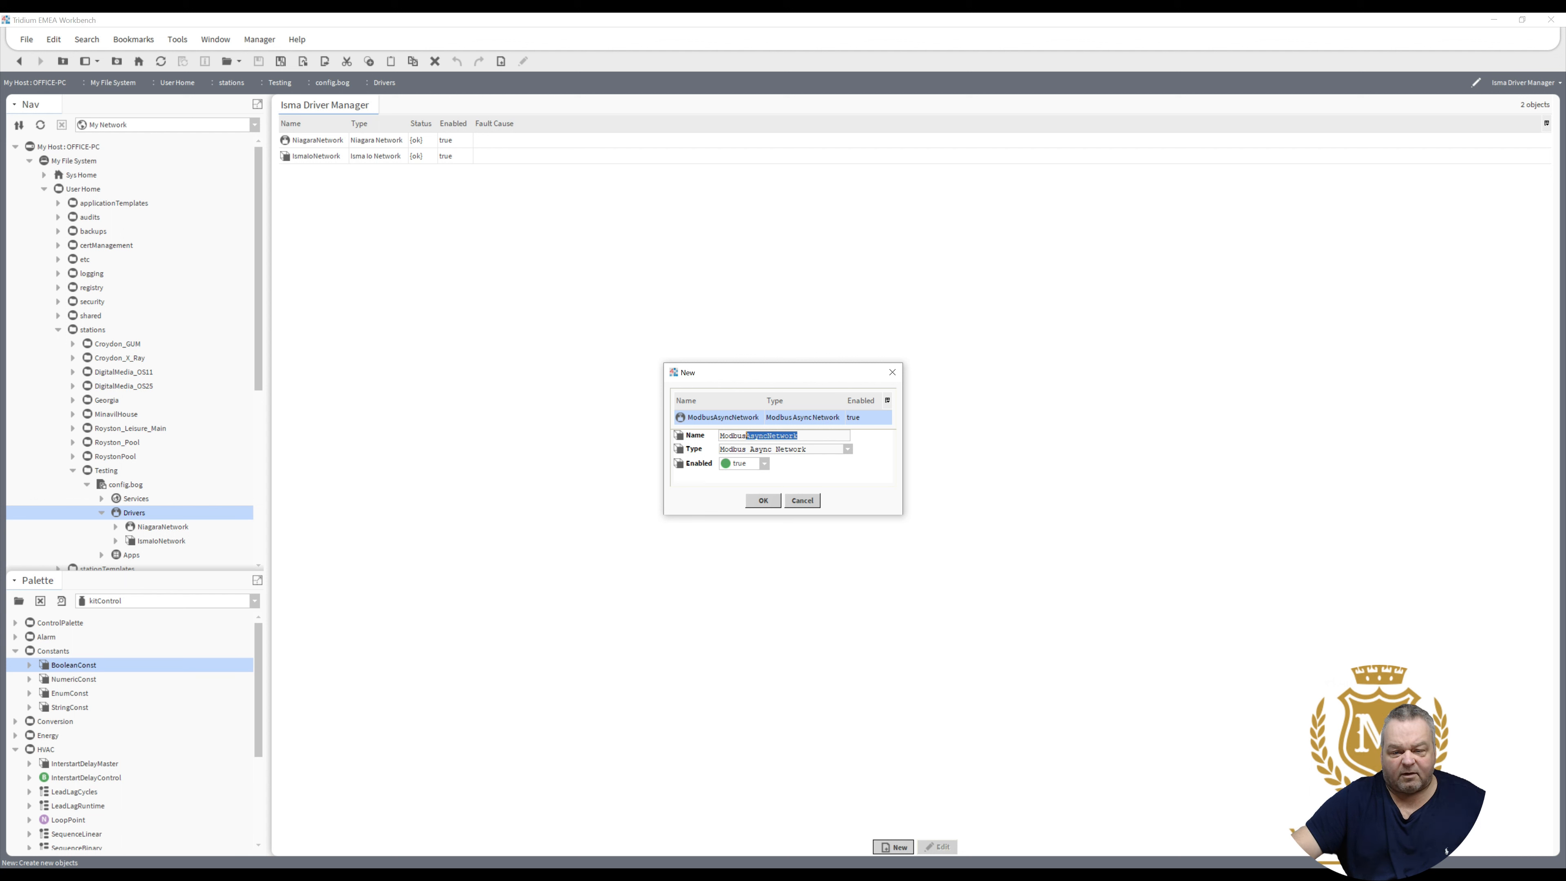
type("COM1")
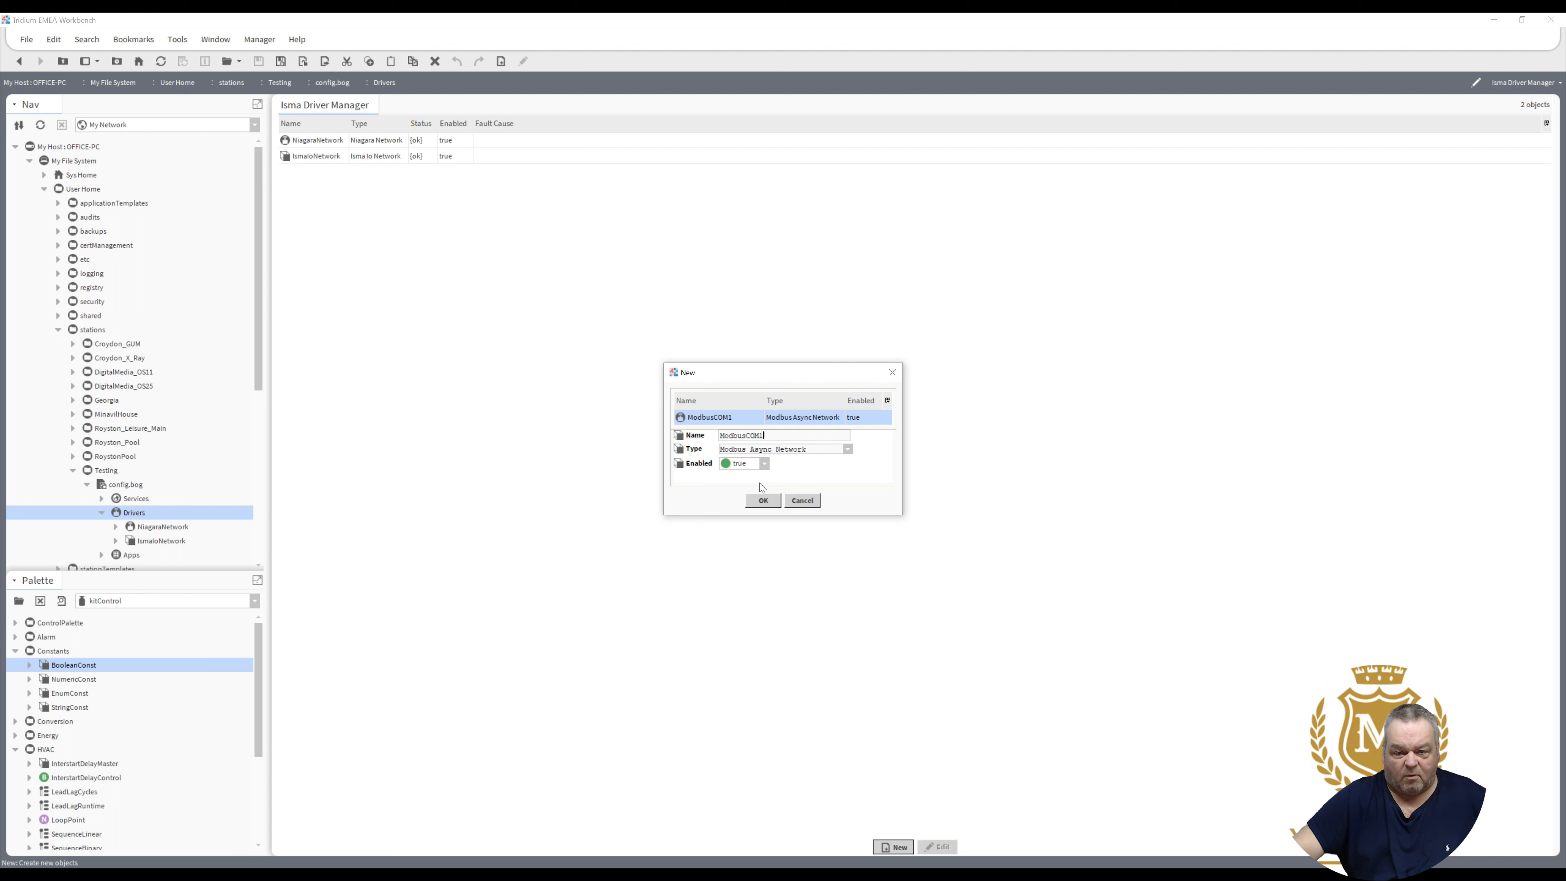
left_click(763, 501)
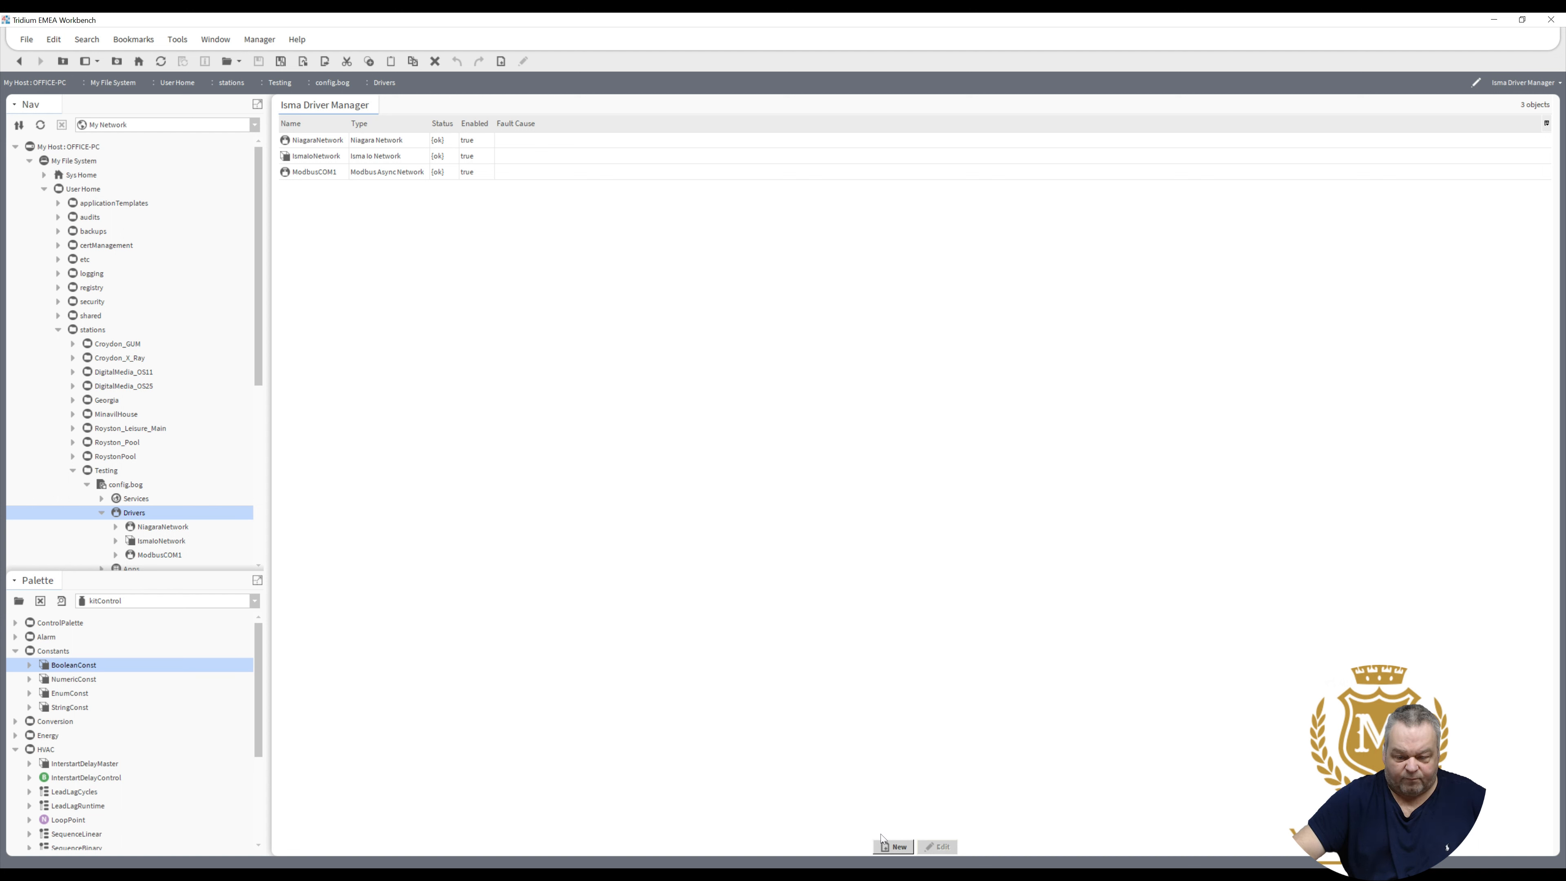
left_click(888, 845)
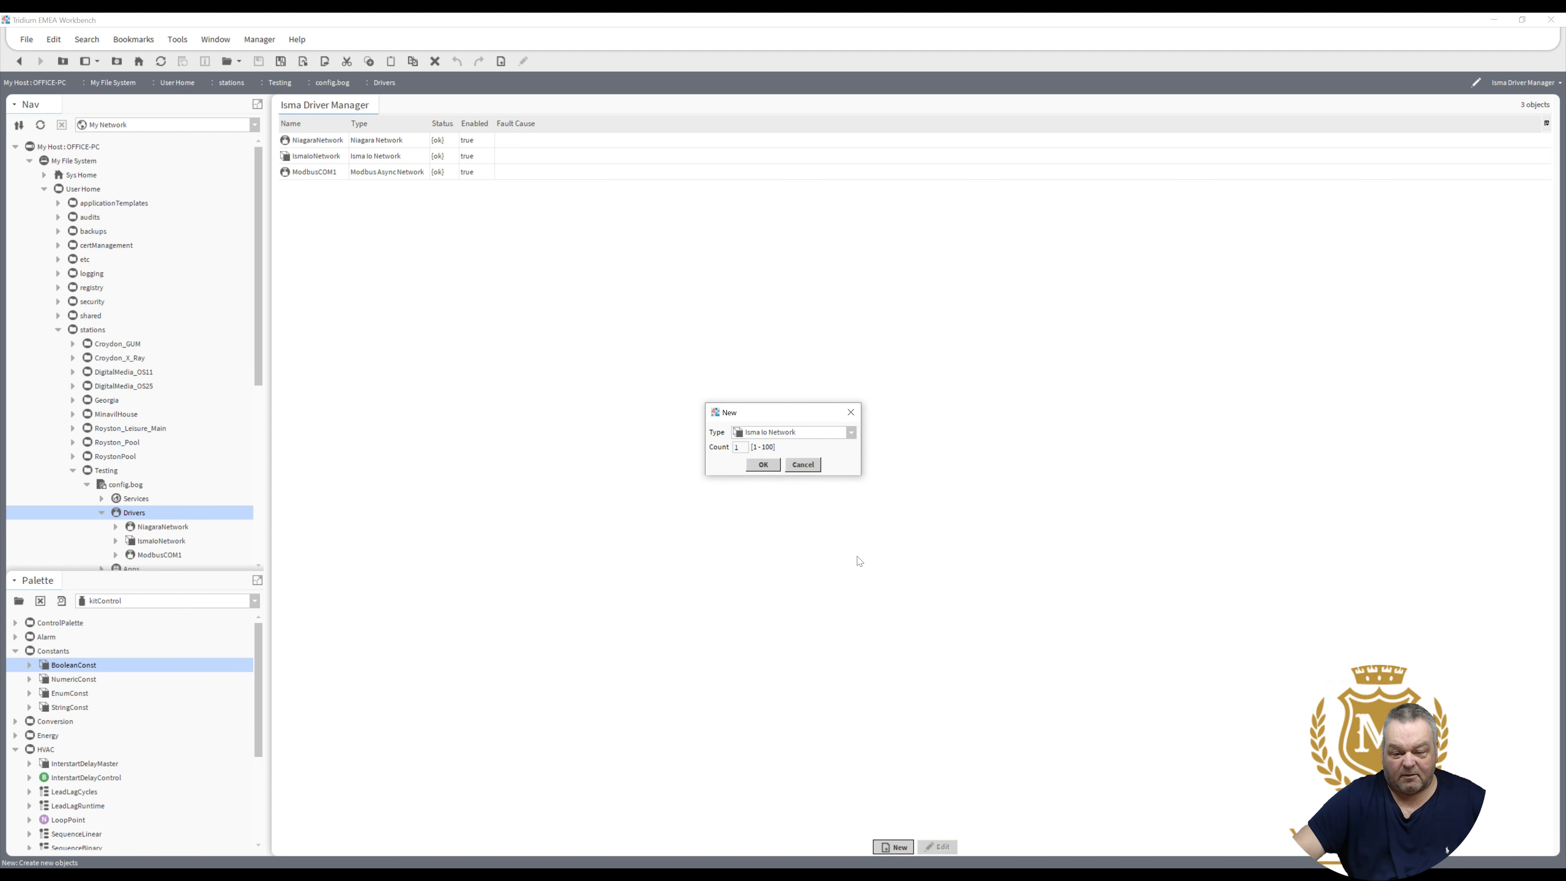
- Add a Bacnet Network driver, replacing 'Network' in its default name to make BacnetCOM2
left_click(852, 433)
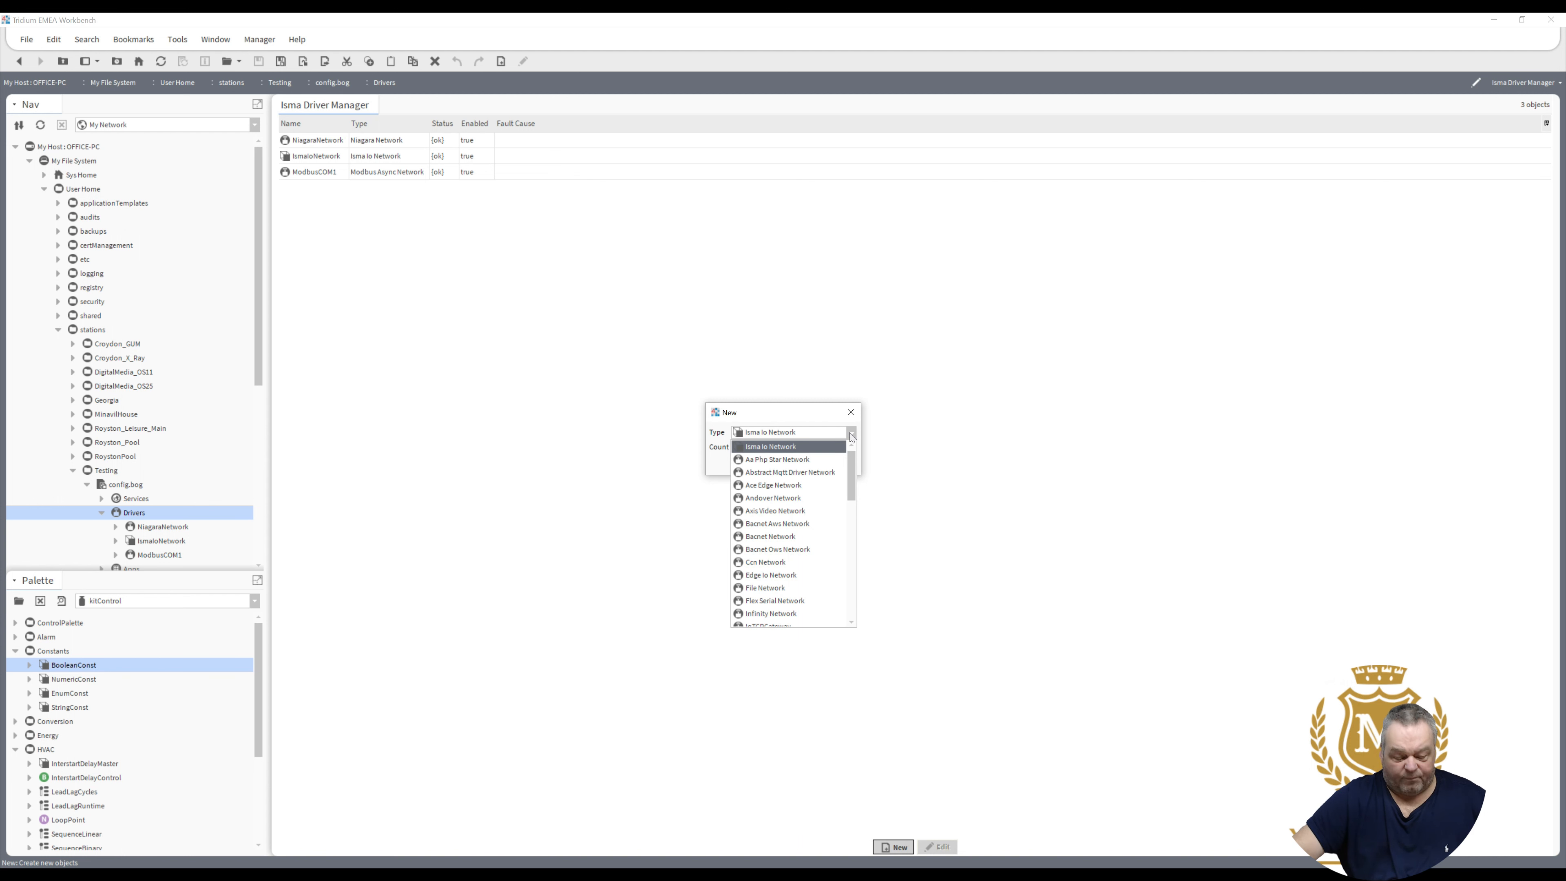
key("b")
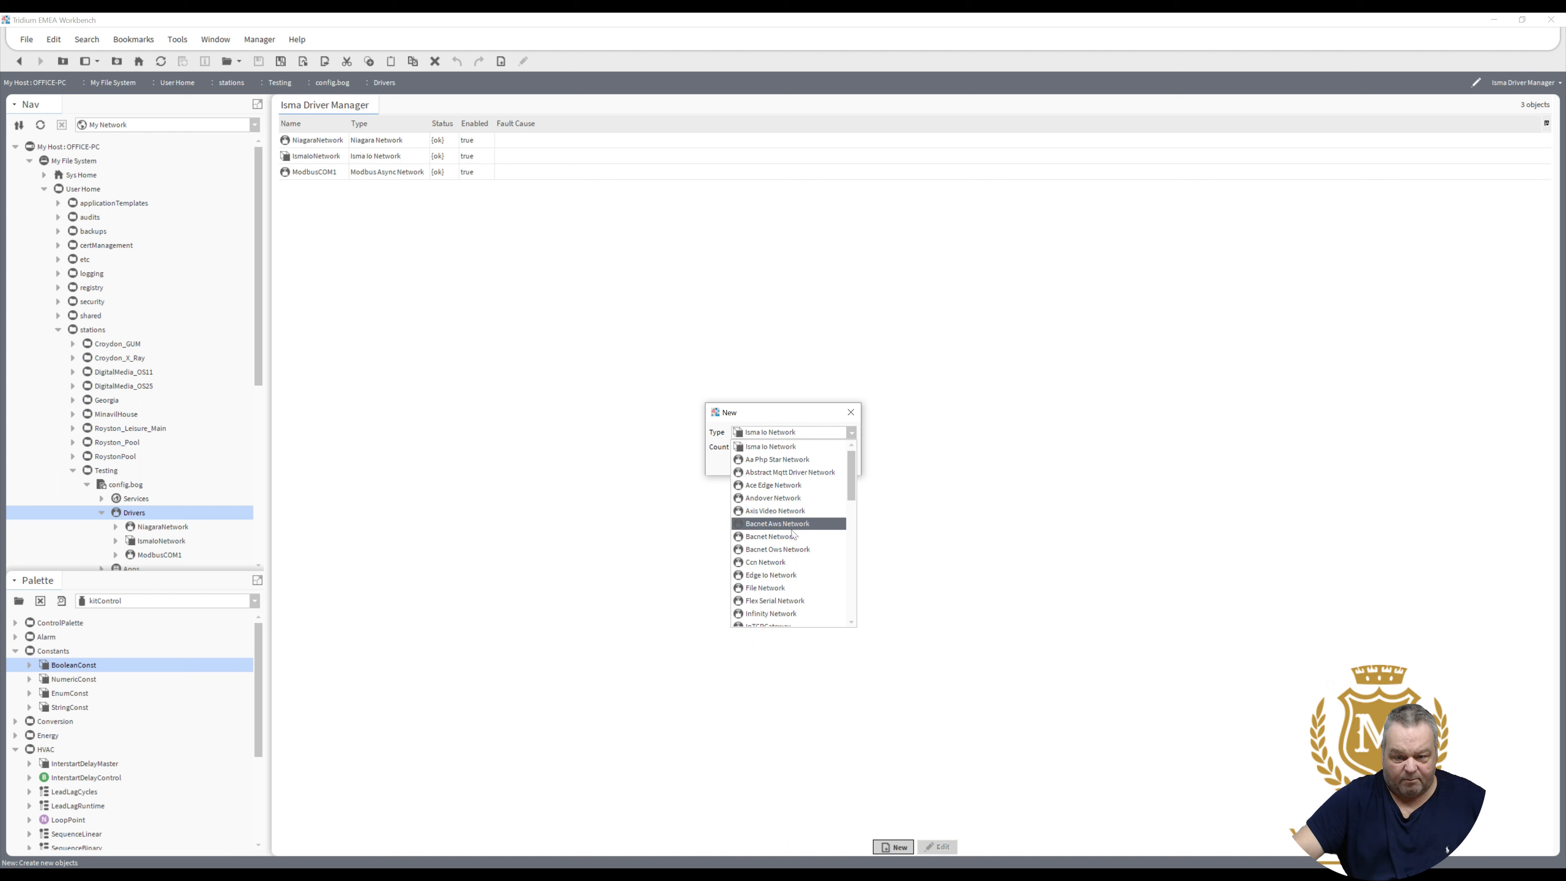
left_click(792, 538)
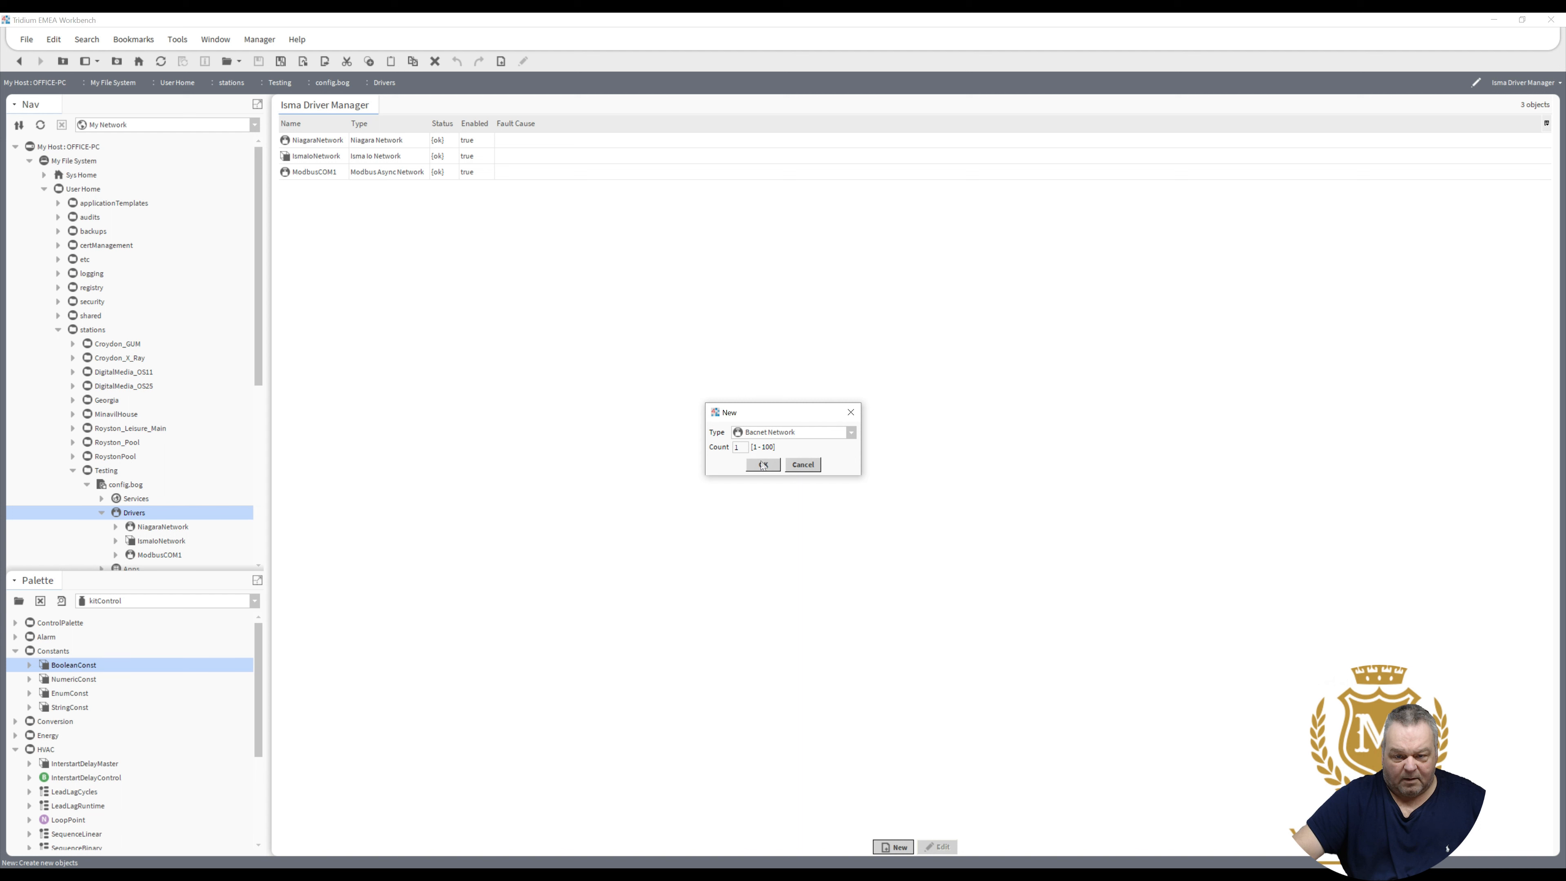
left_click(762, 468)
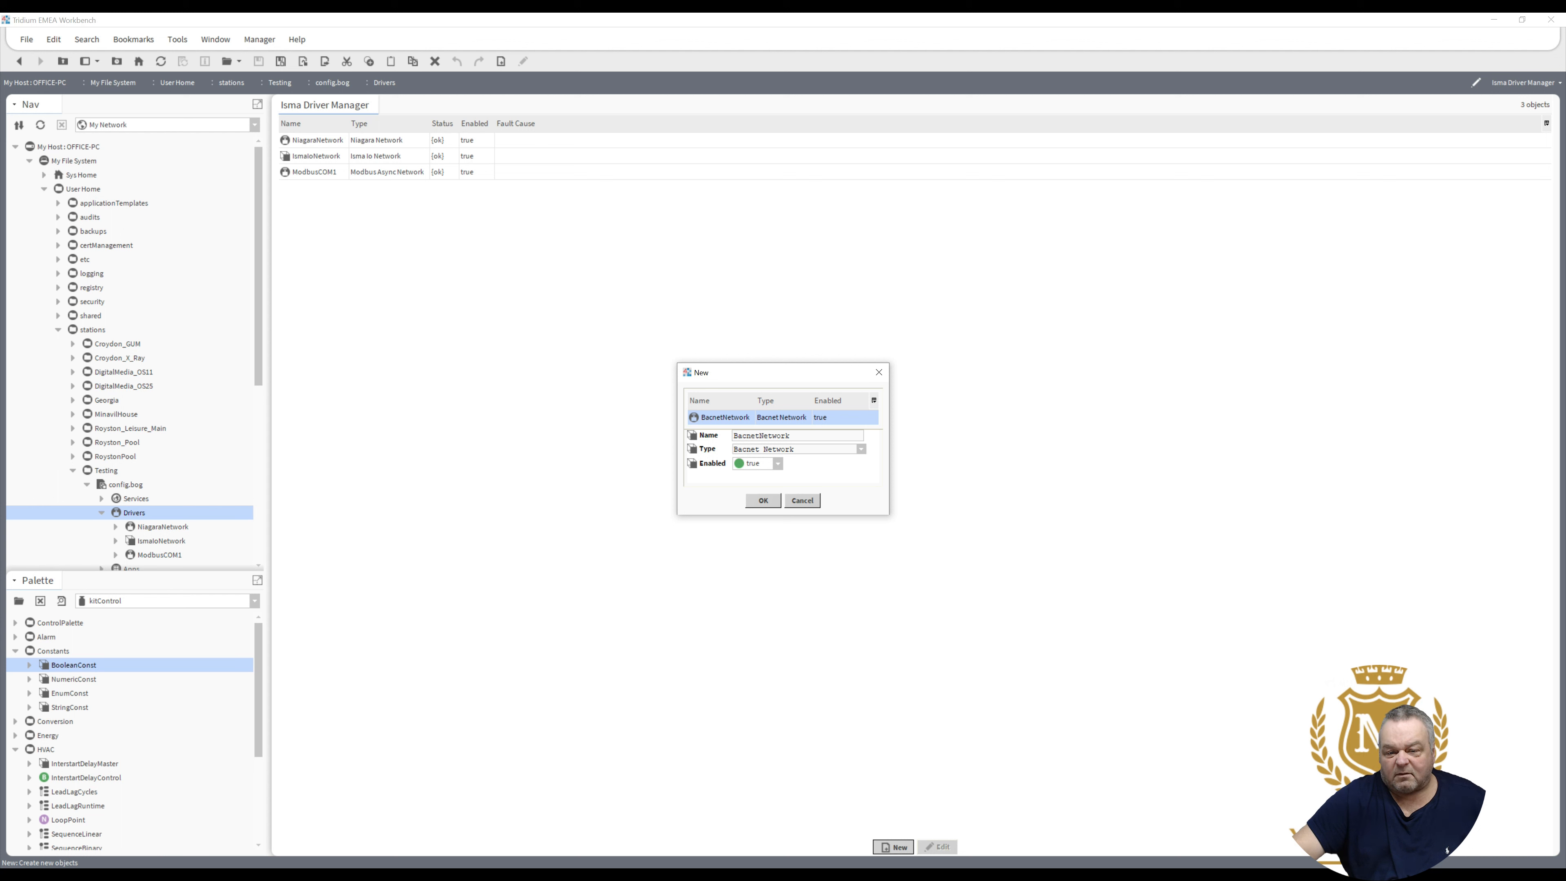
left_click_drag(759, 435, 791, 436)
type("COM2")
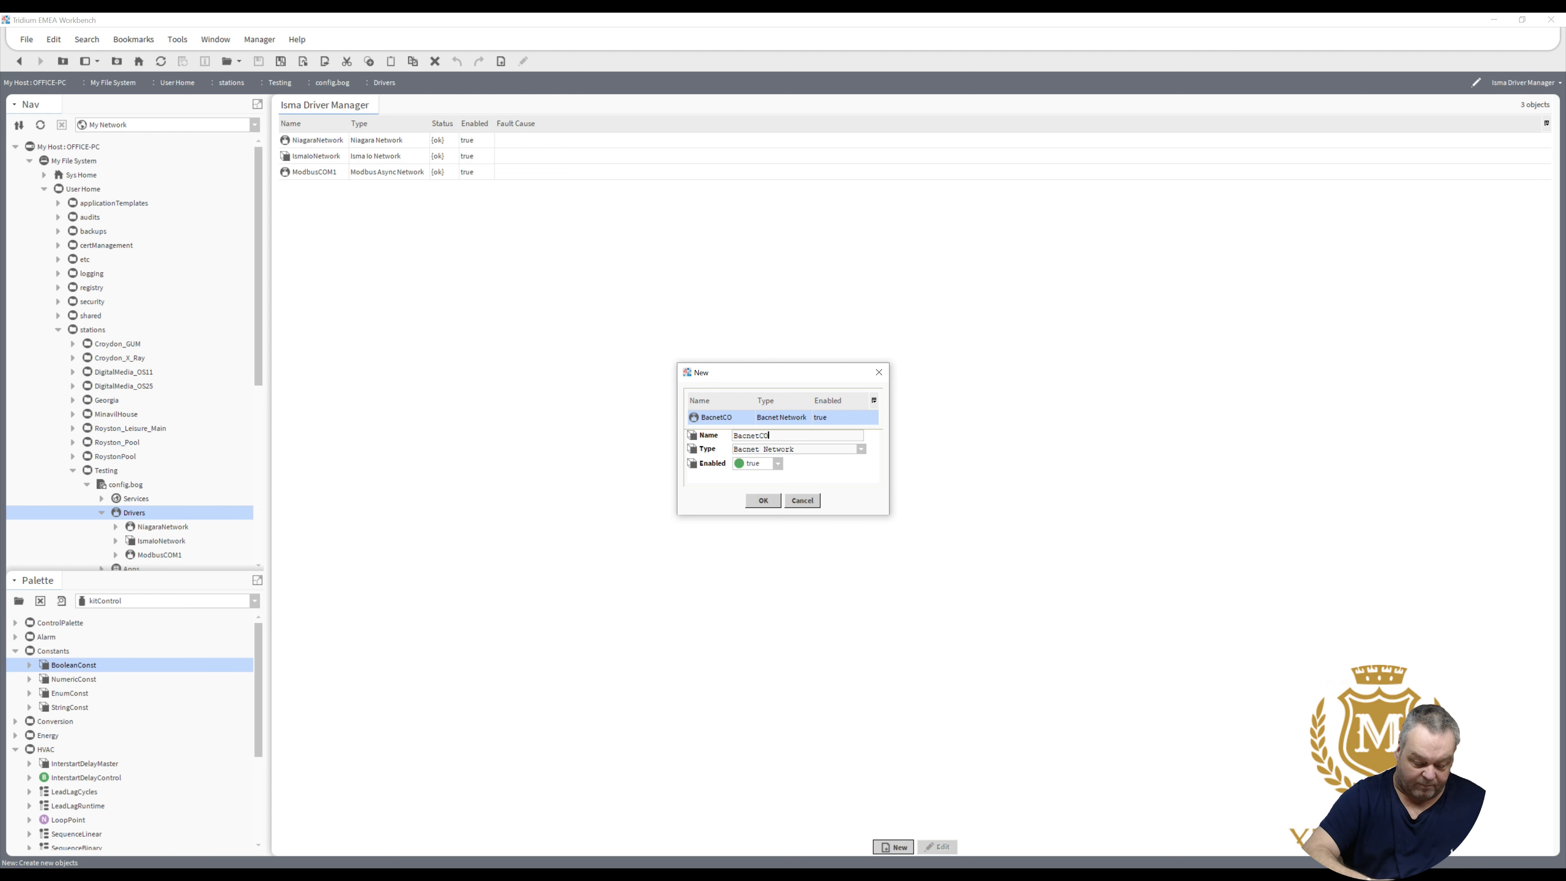
left_click(770, 503)
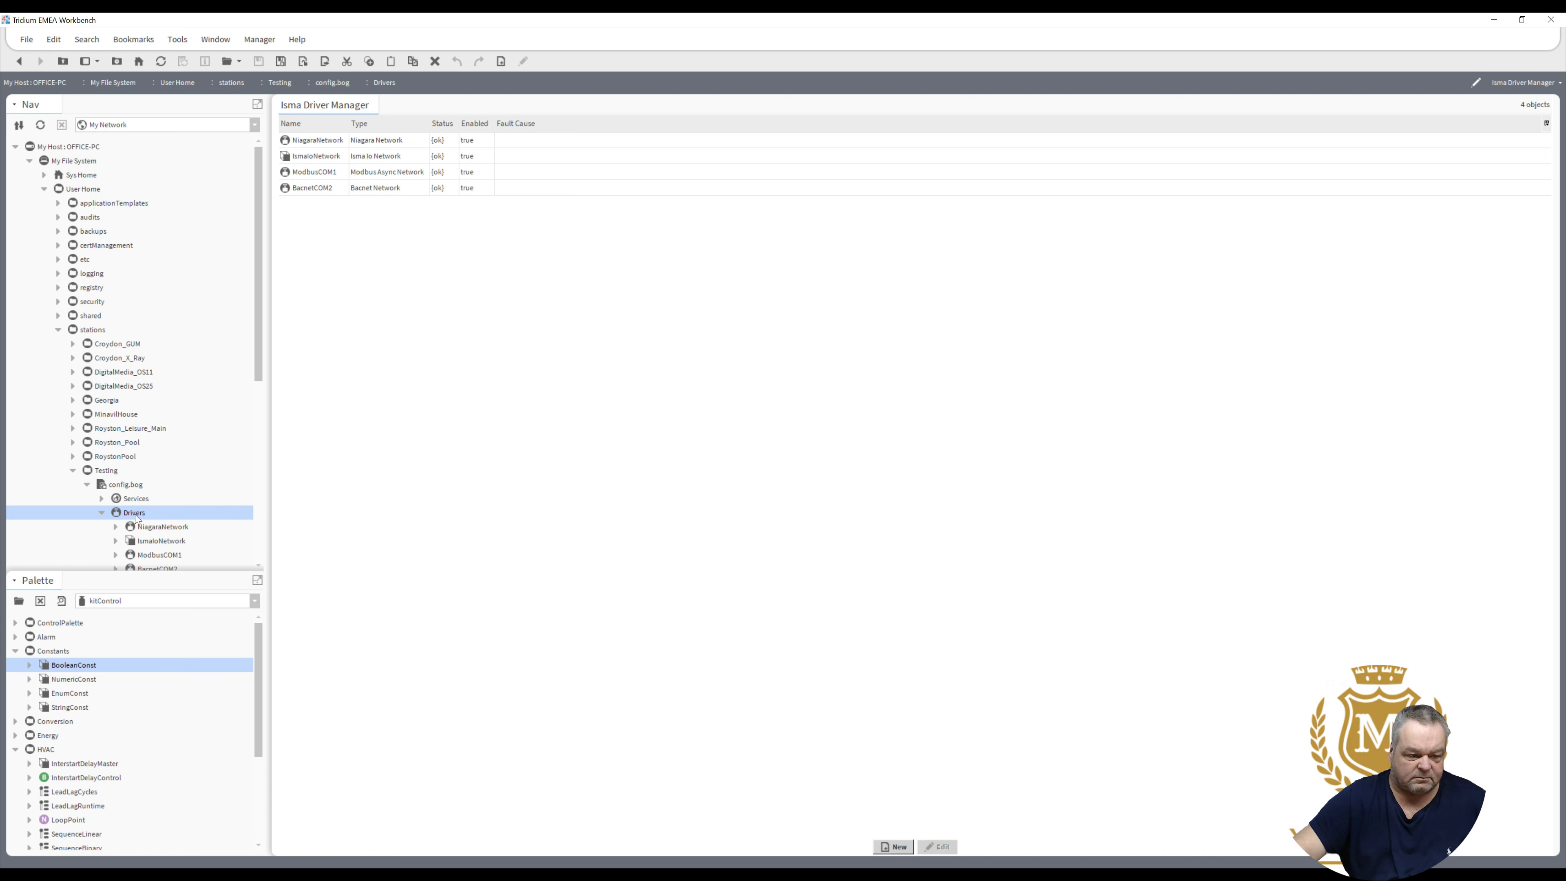
- Create a new folder named Logic under the Drivers node in the Nav tree
right_click(137, 517)
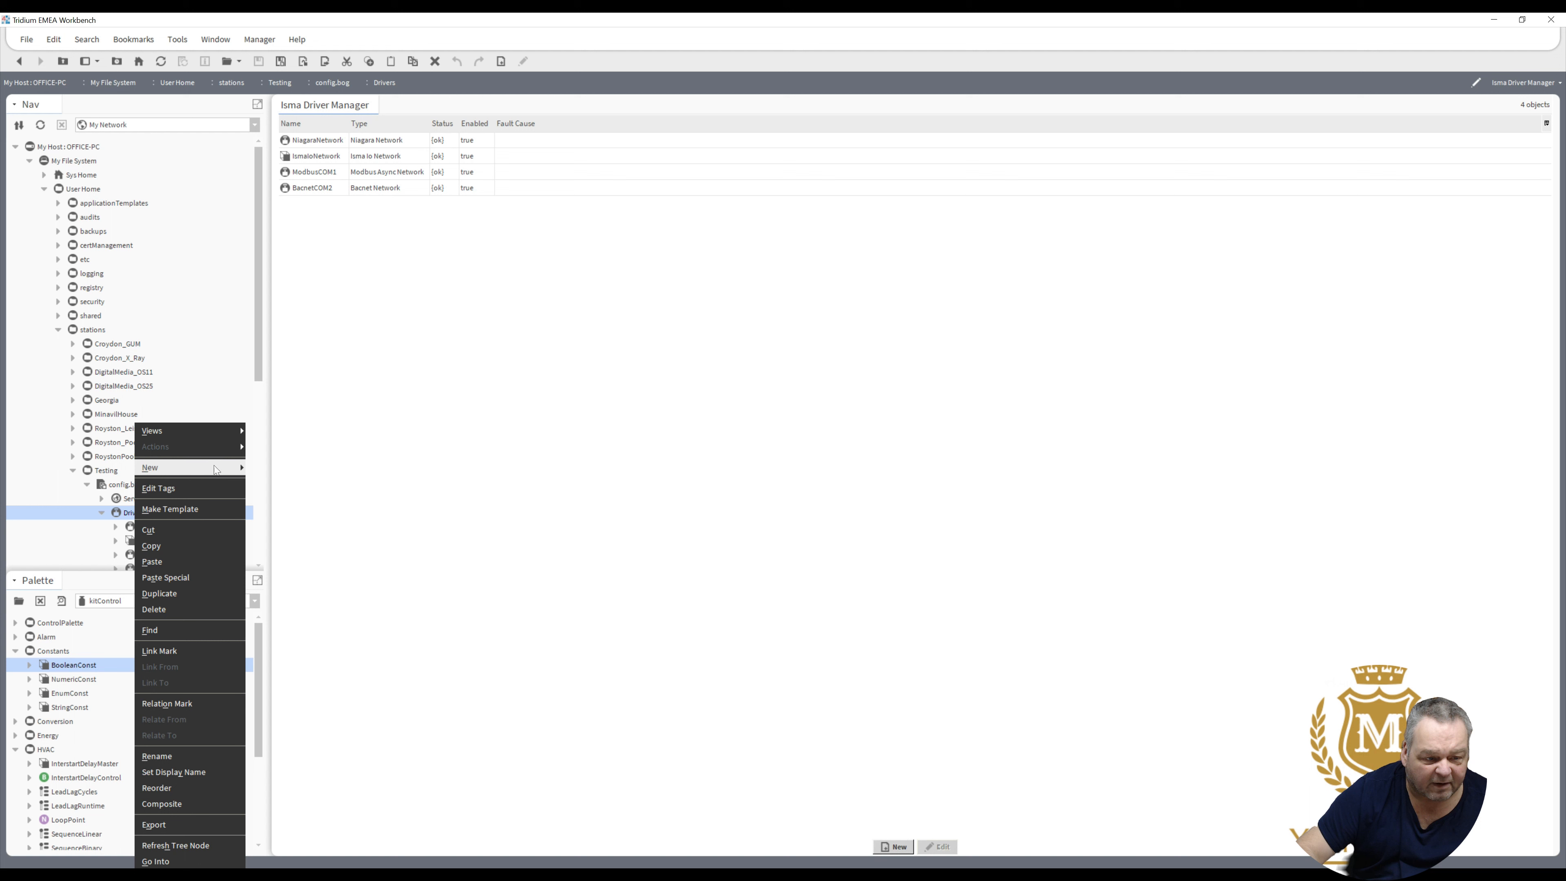
mouse_move(217, 470)
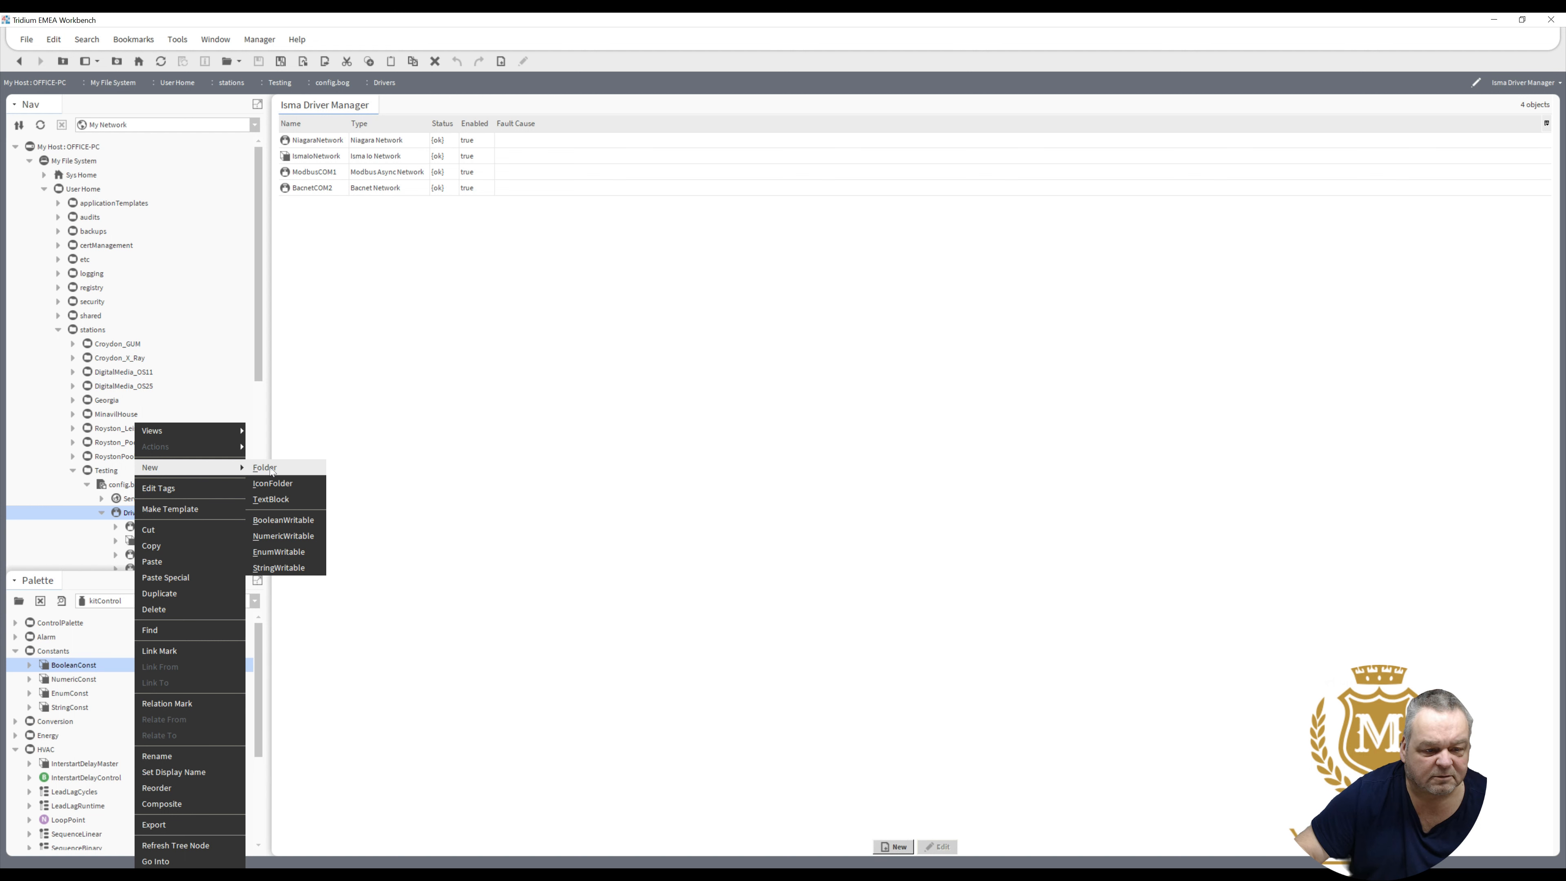
left_click(269, 467)
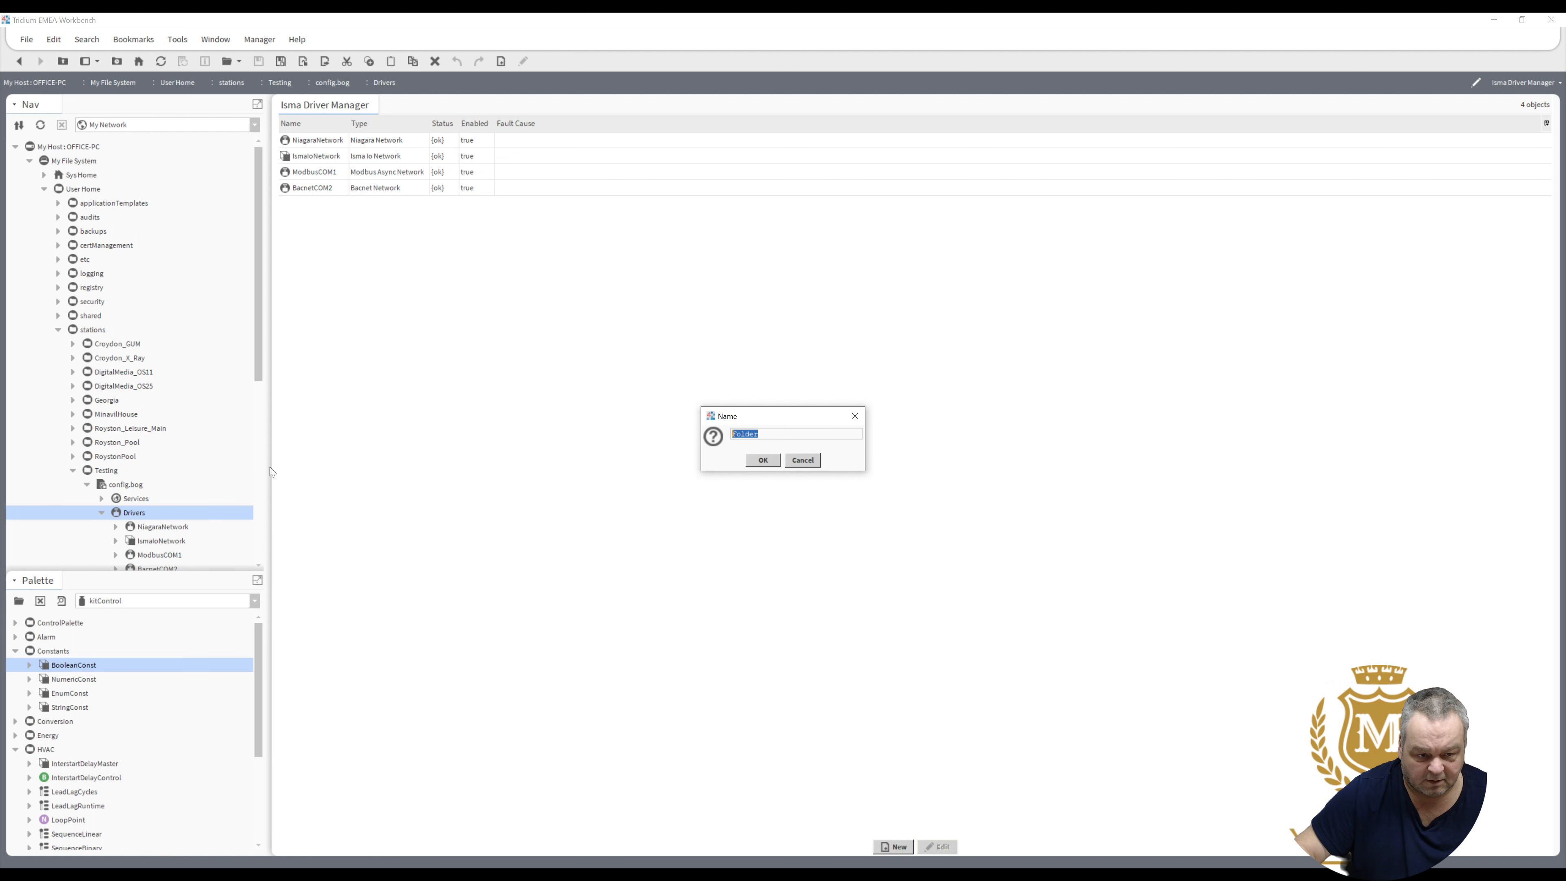
type("Logic")
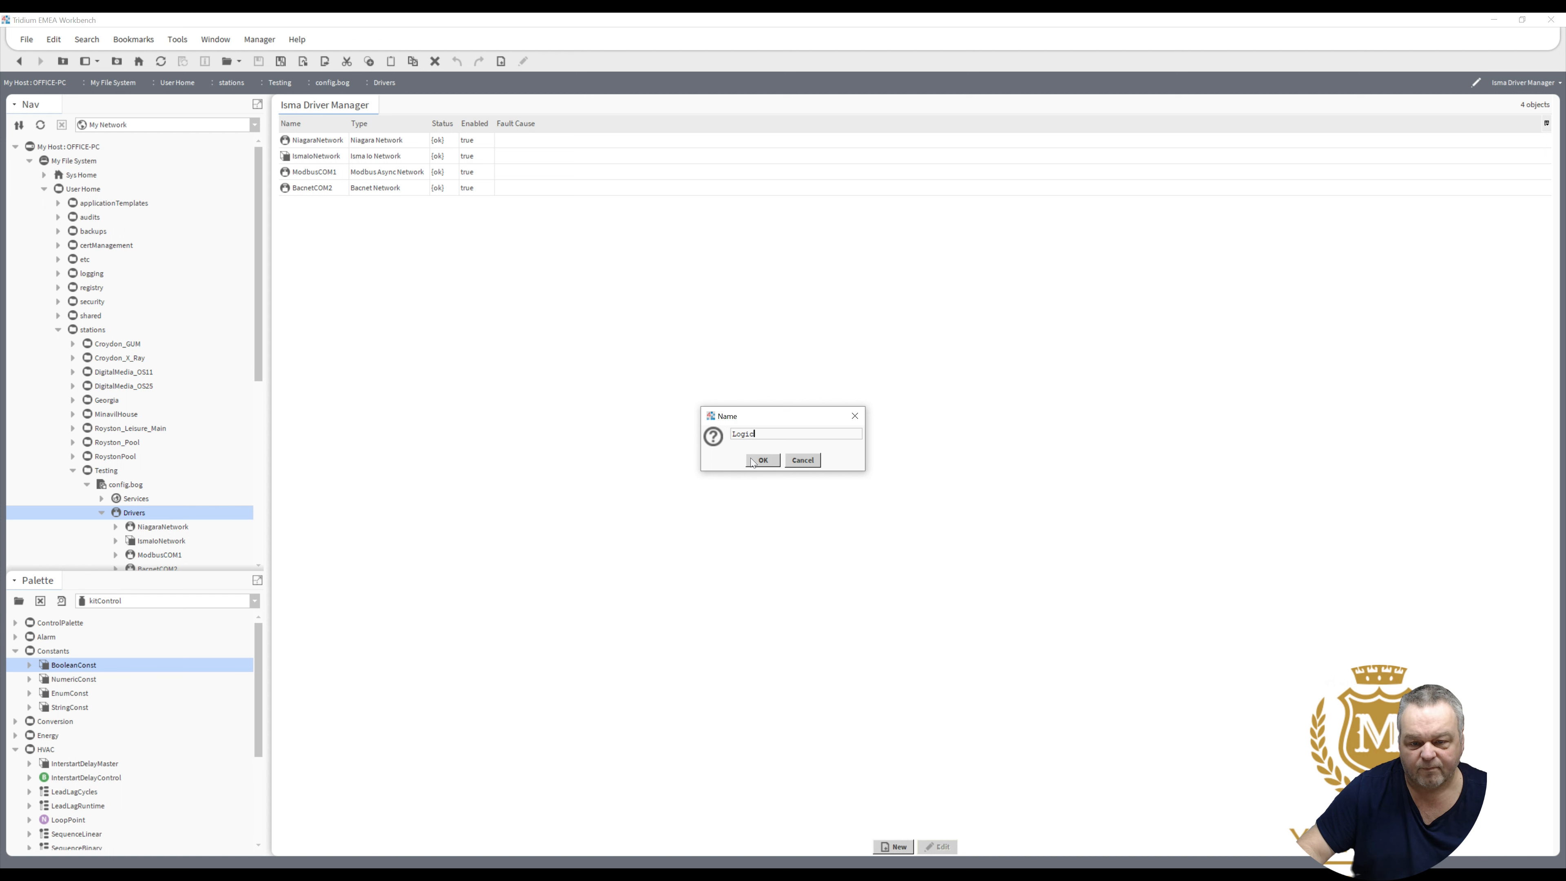
left_click(762, 460)
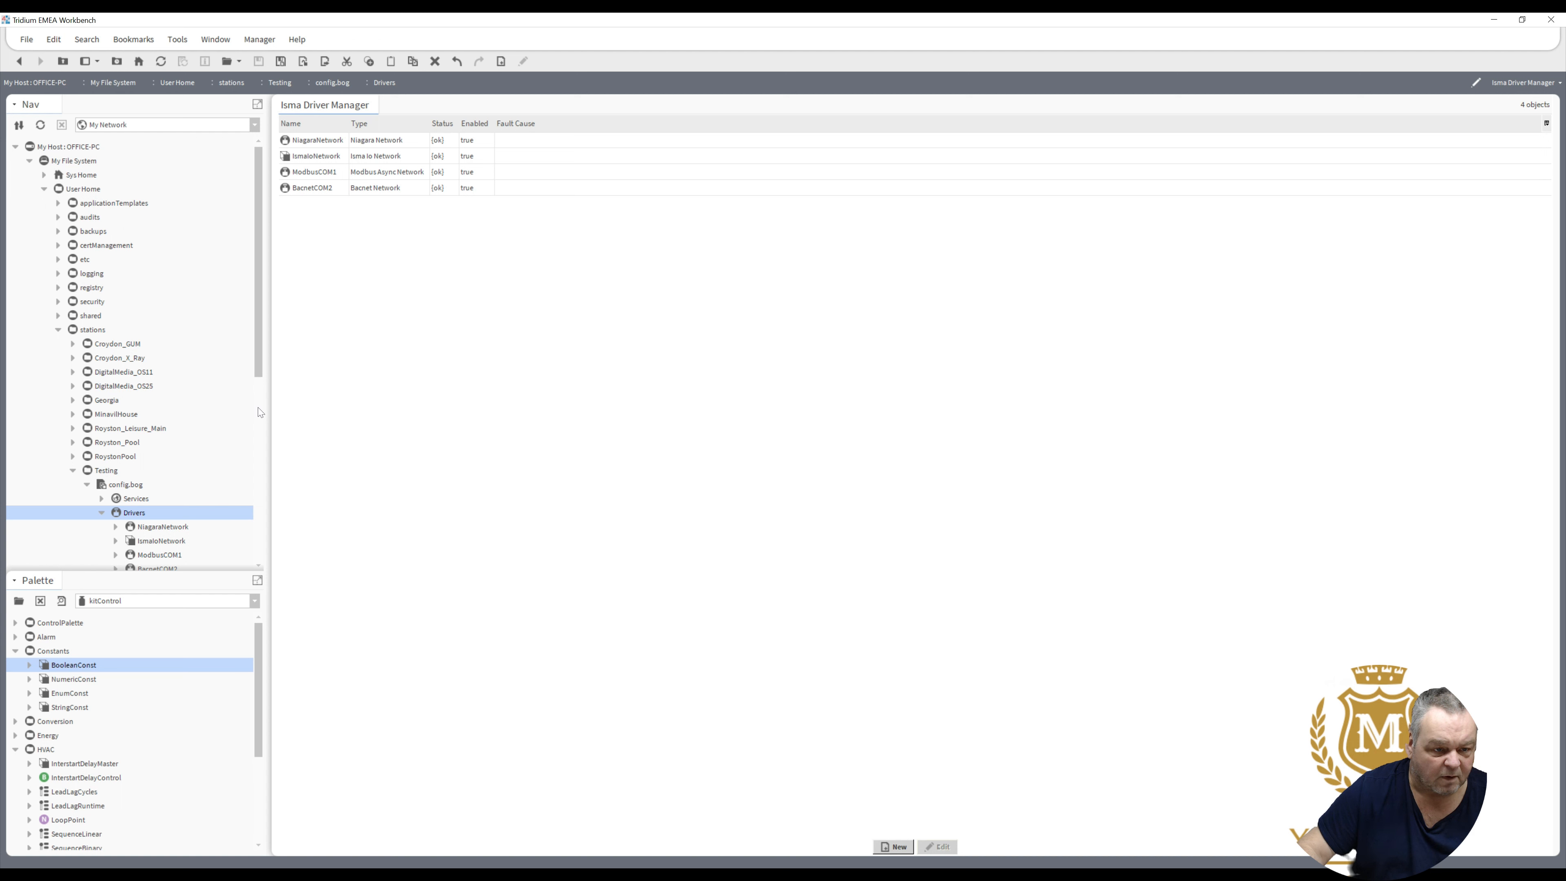
scroll(260, 416, "down", 2)
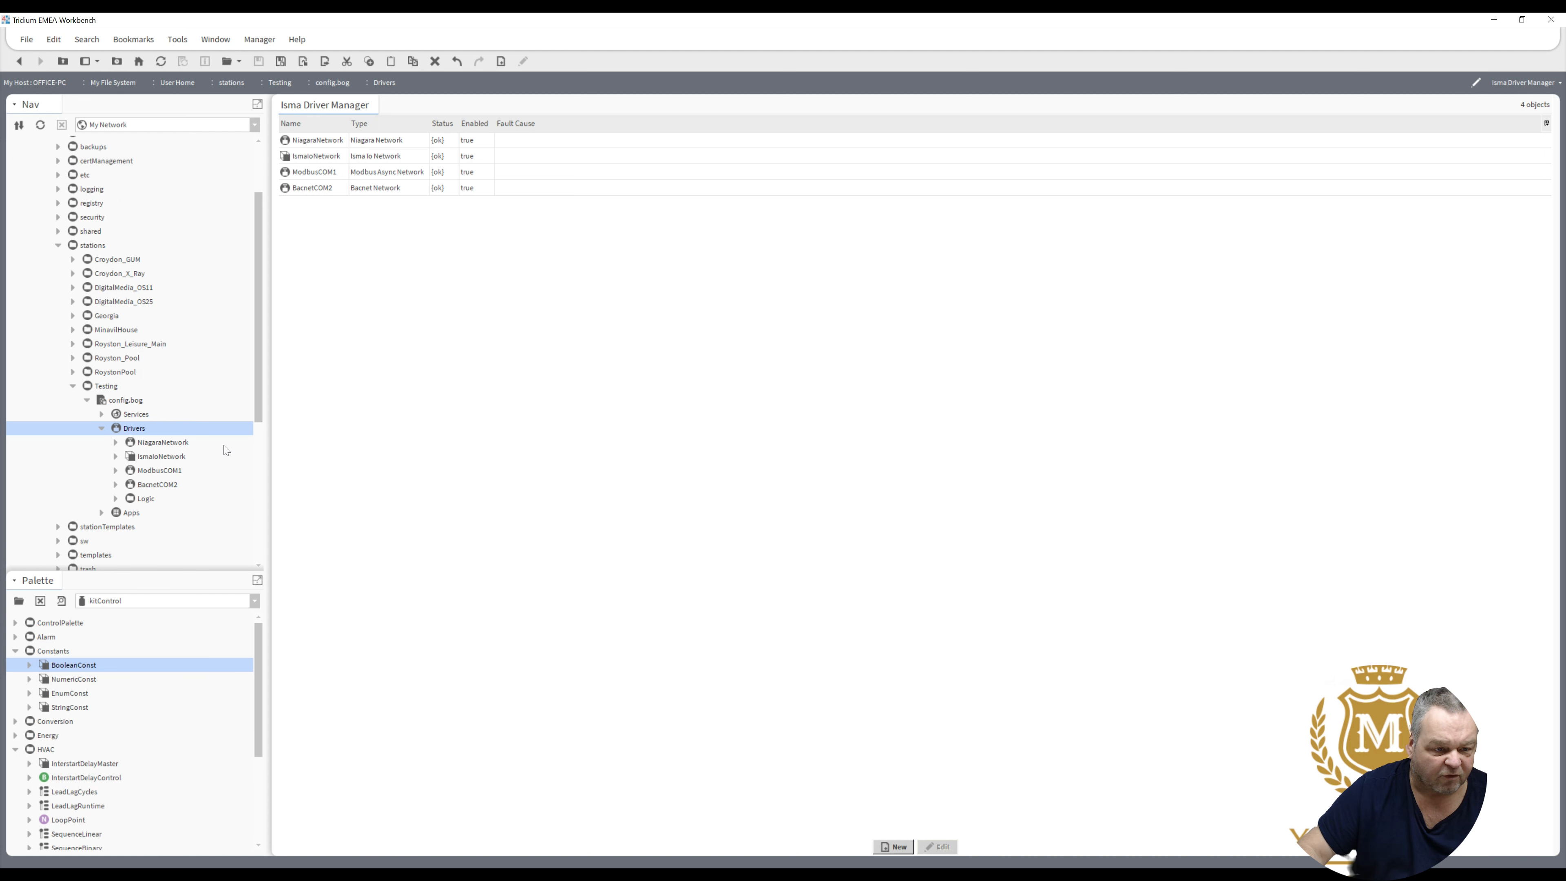
scroll(141, 490, "down", 2)
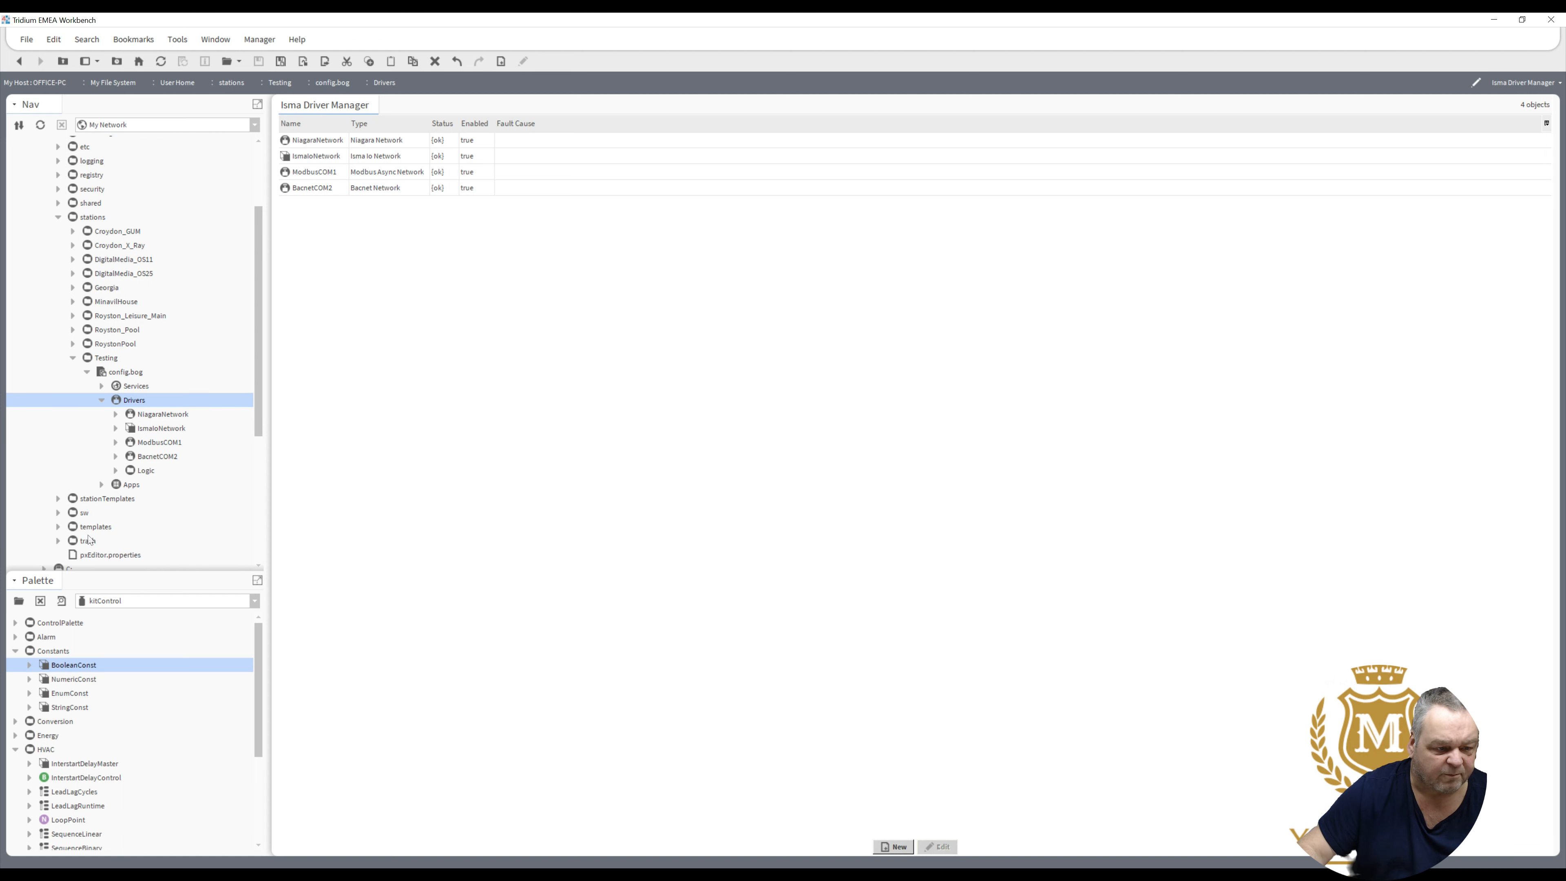
- Open the Logic wire sheet and drop a kitControl LeadLagRuntime block with its default name
left_click(143, 472)
double_click(144, 470)
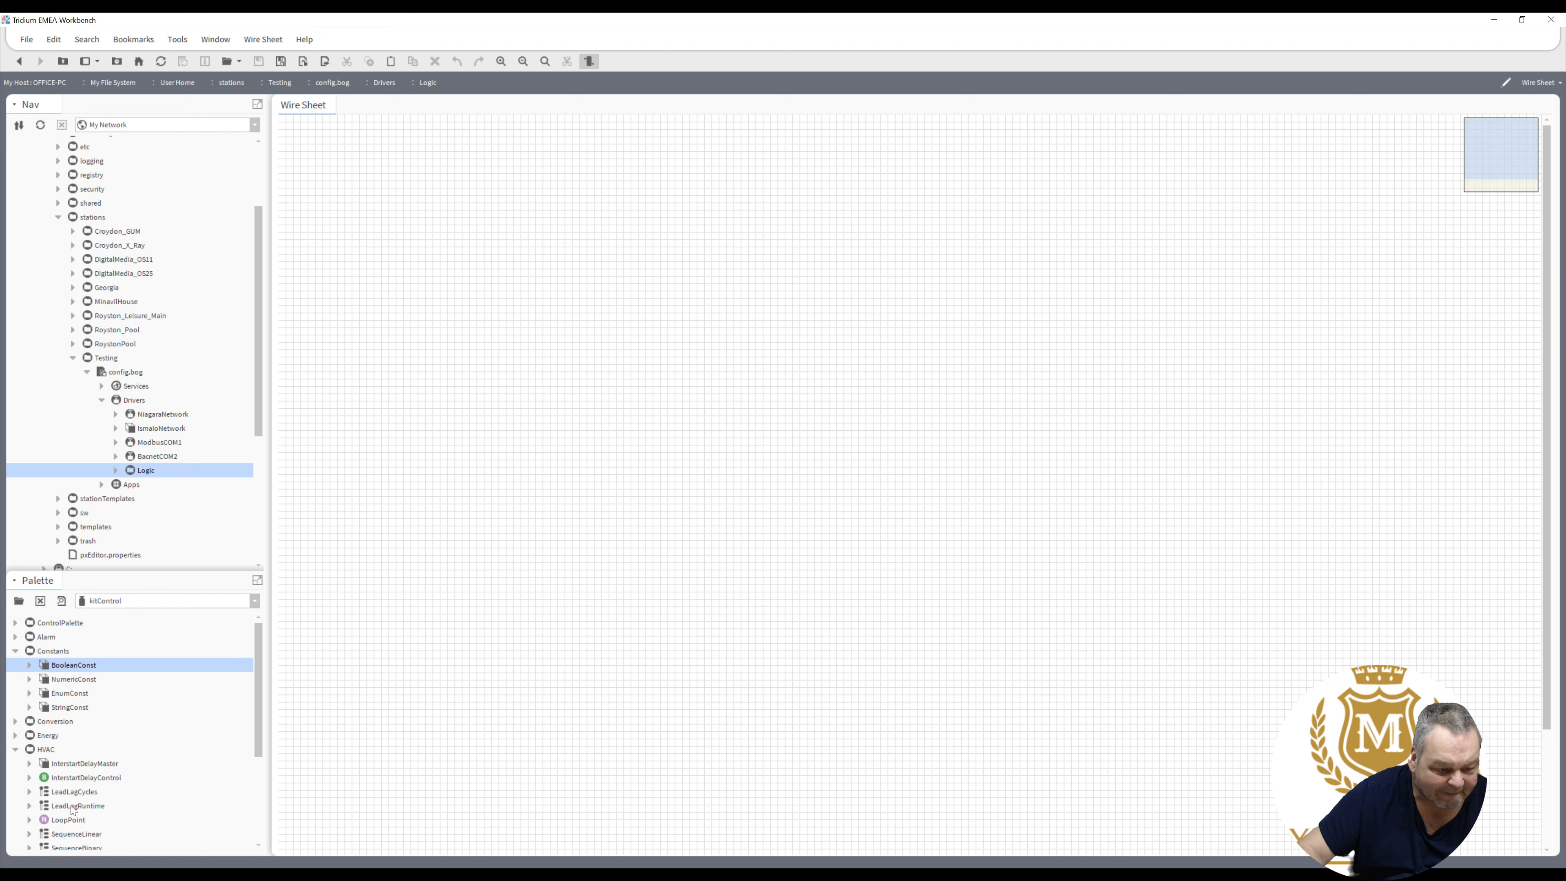
left_click_drag(71, 808, 409, 611)
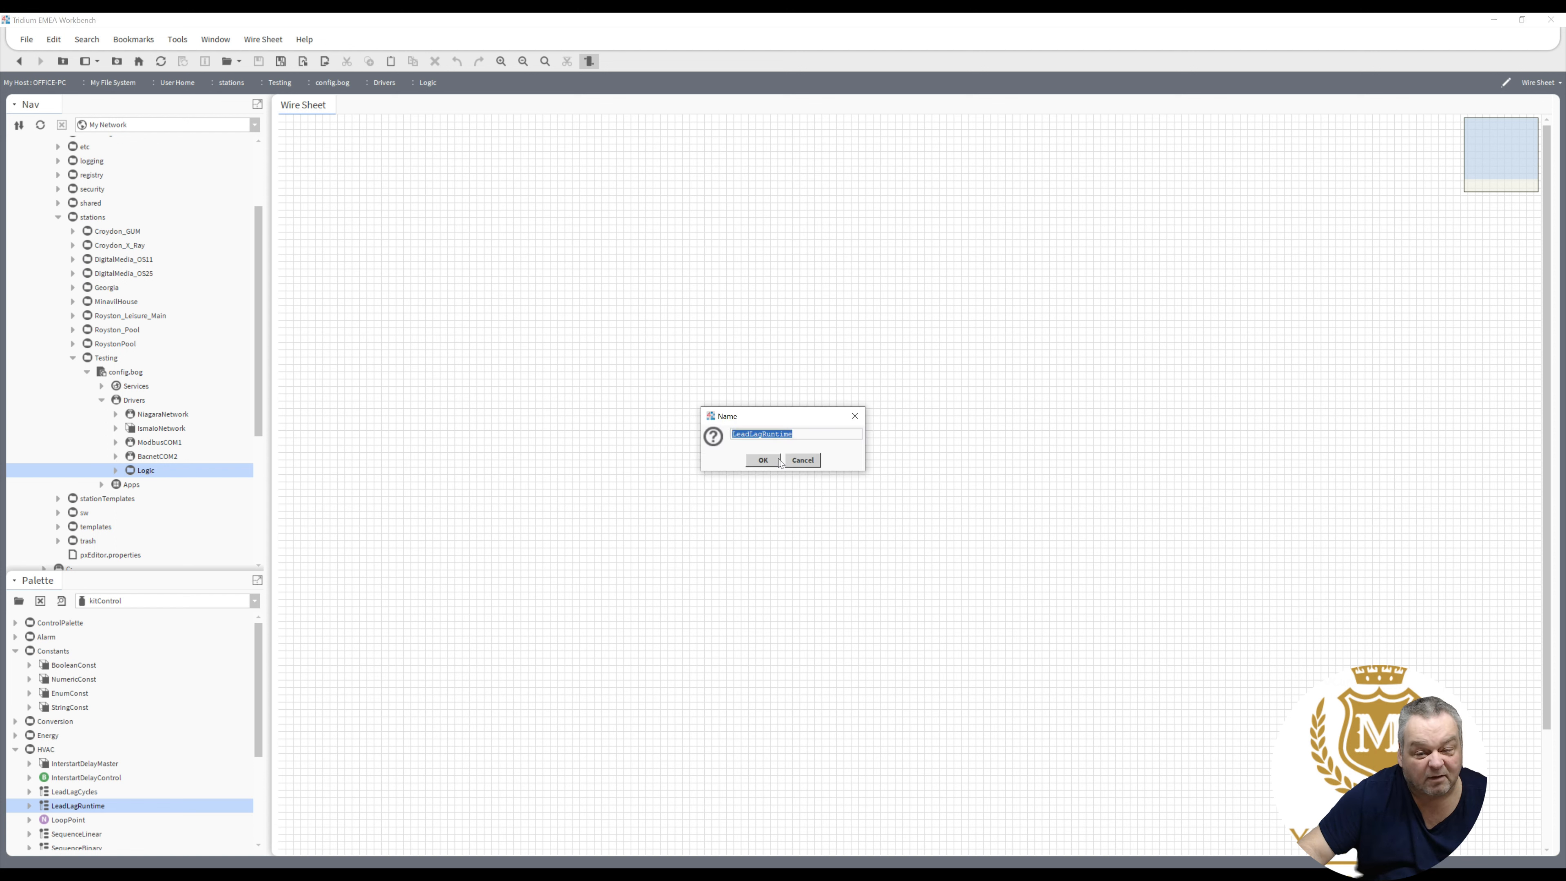
left_click(776, 461)
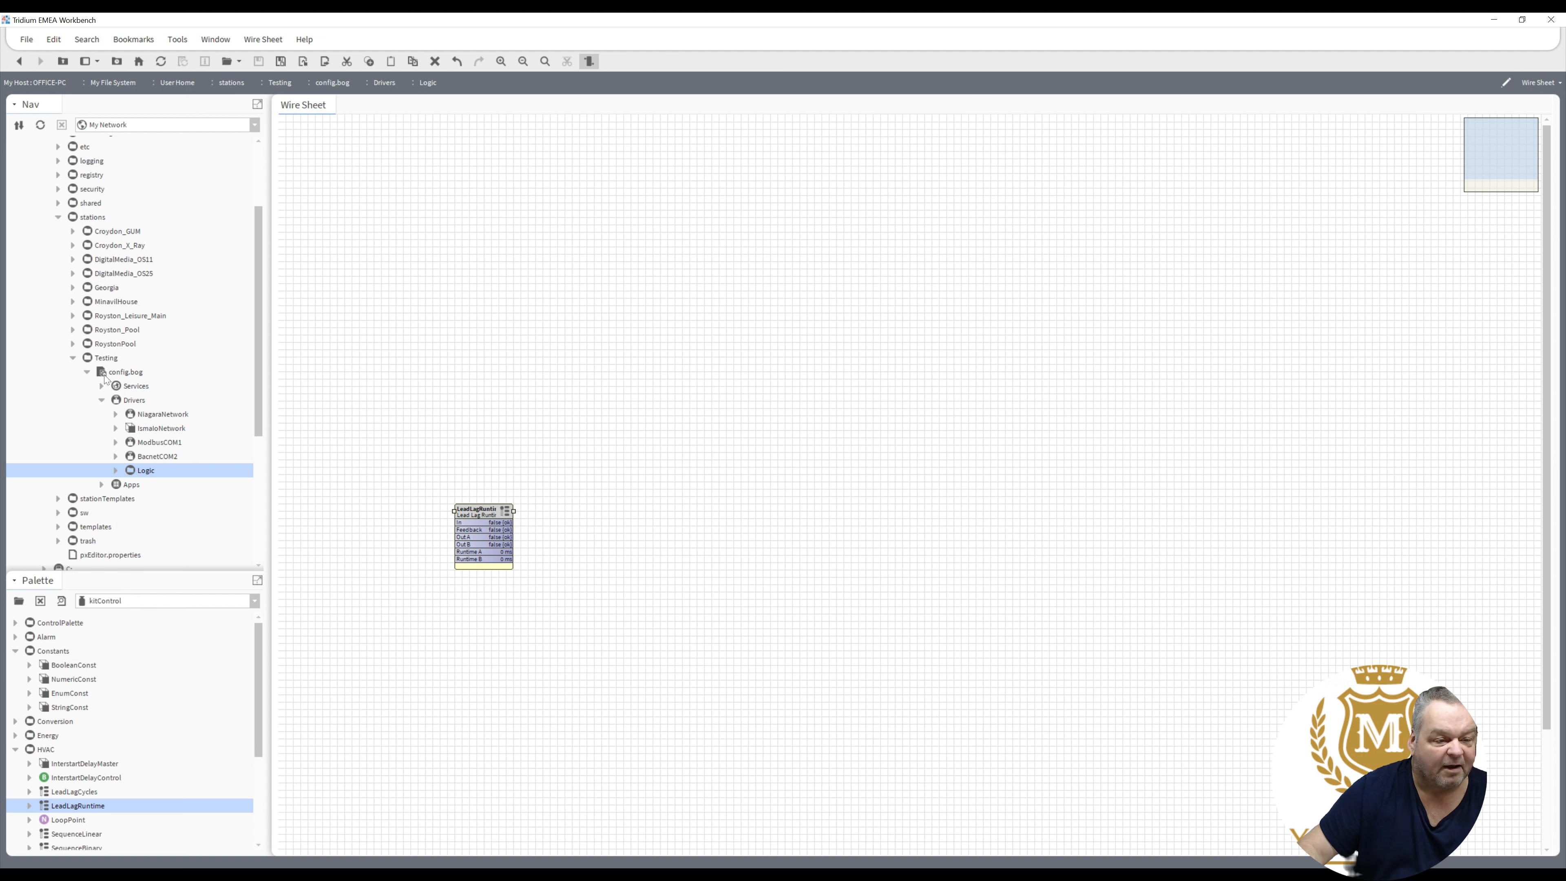
left_click(104, 374)
right_click(104, 374)
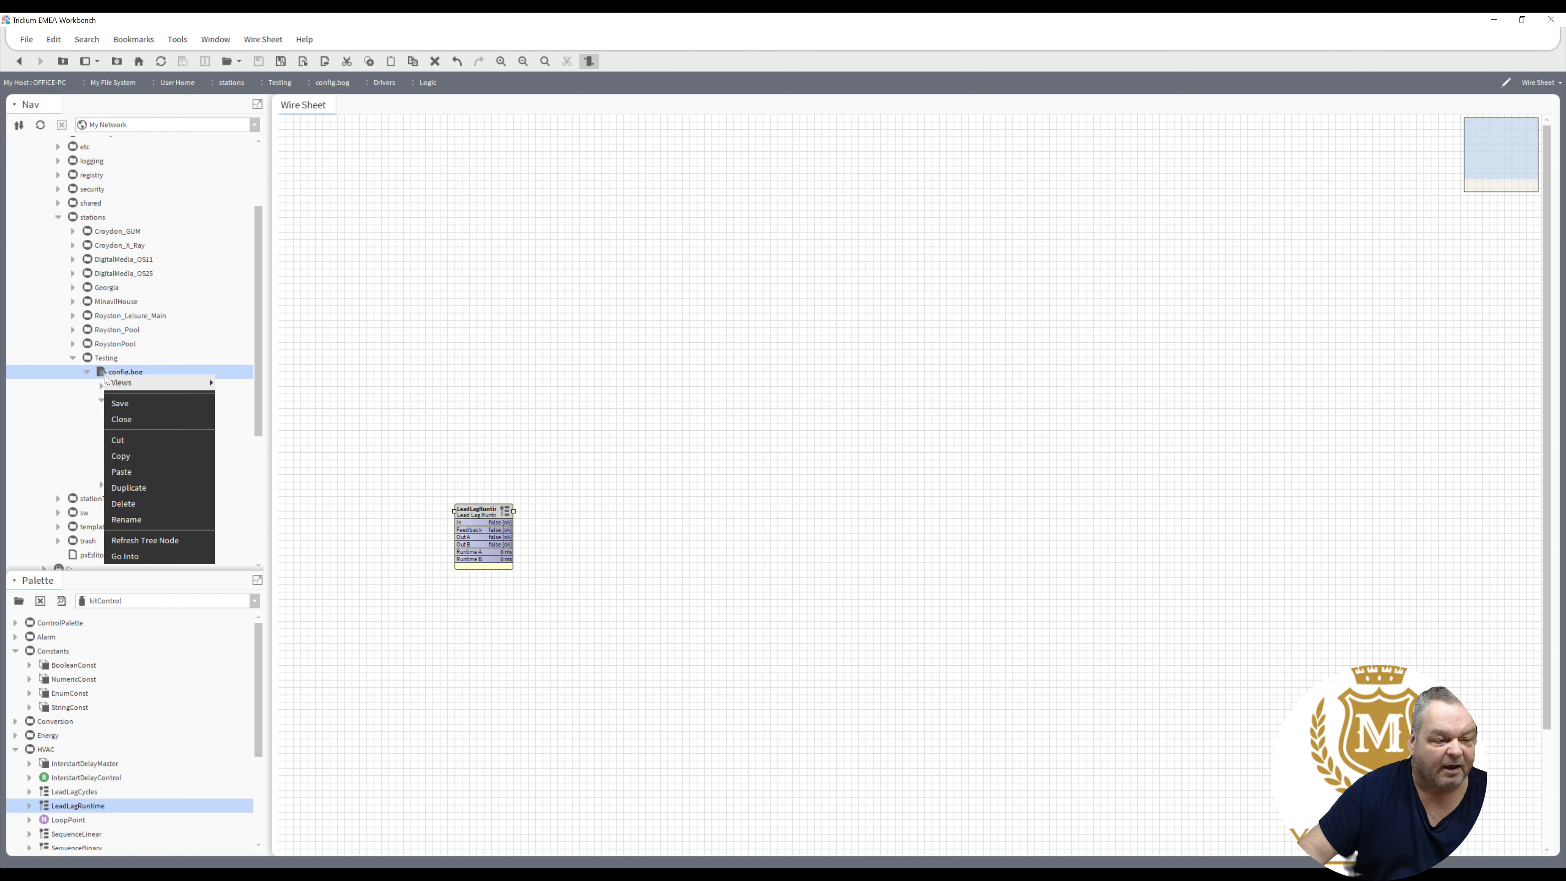
- Save config.bog, then scroll the Nav tree down to the network hosts
left_click(137, 403)
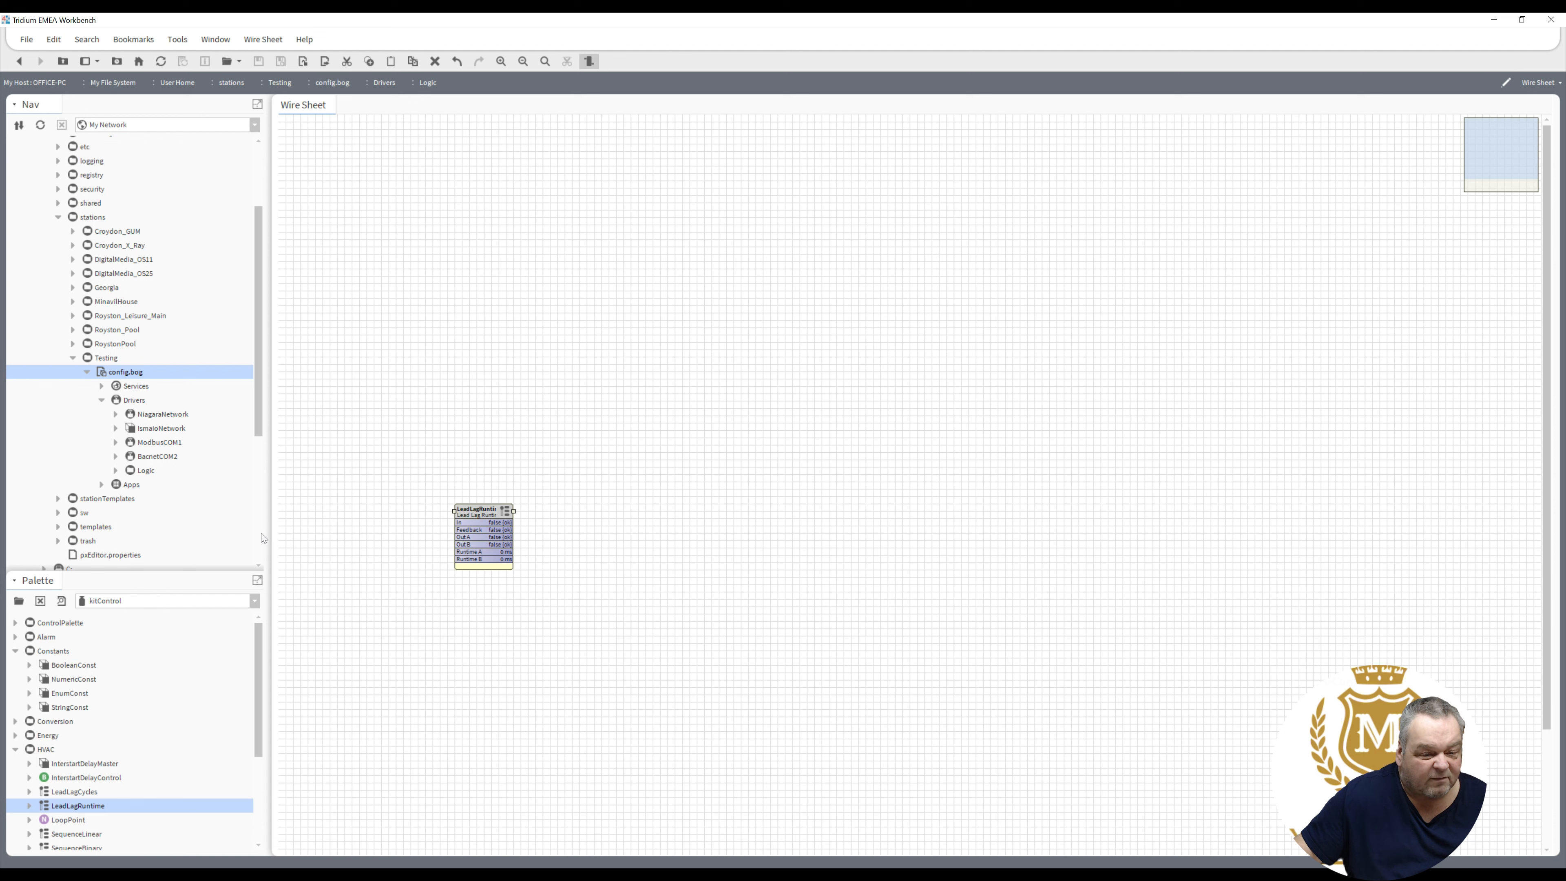
scroll(261, 537, "down", 2)
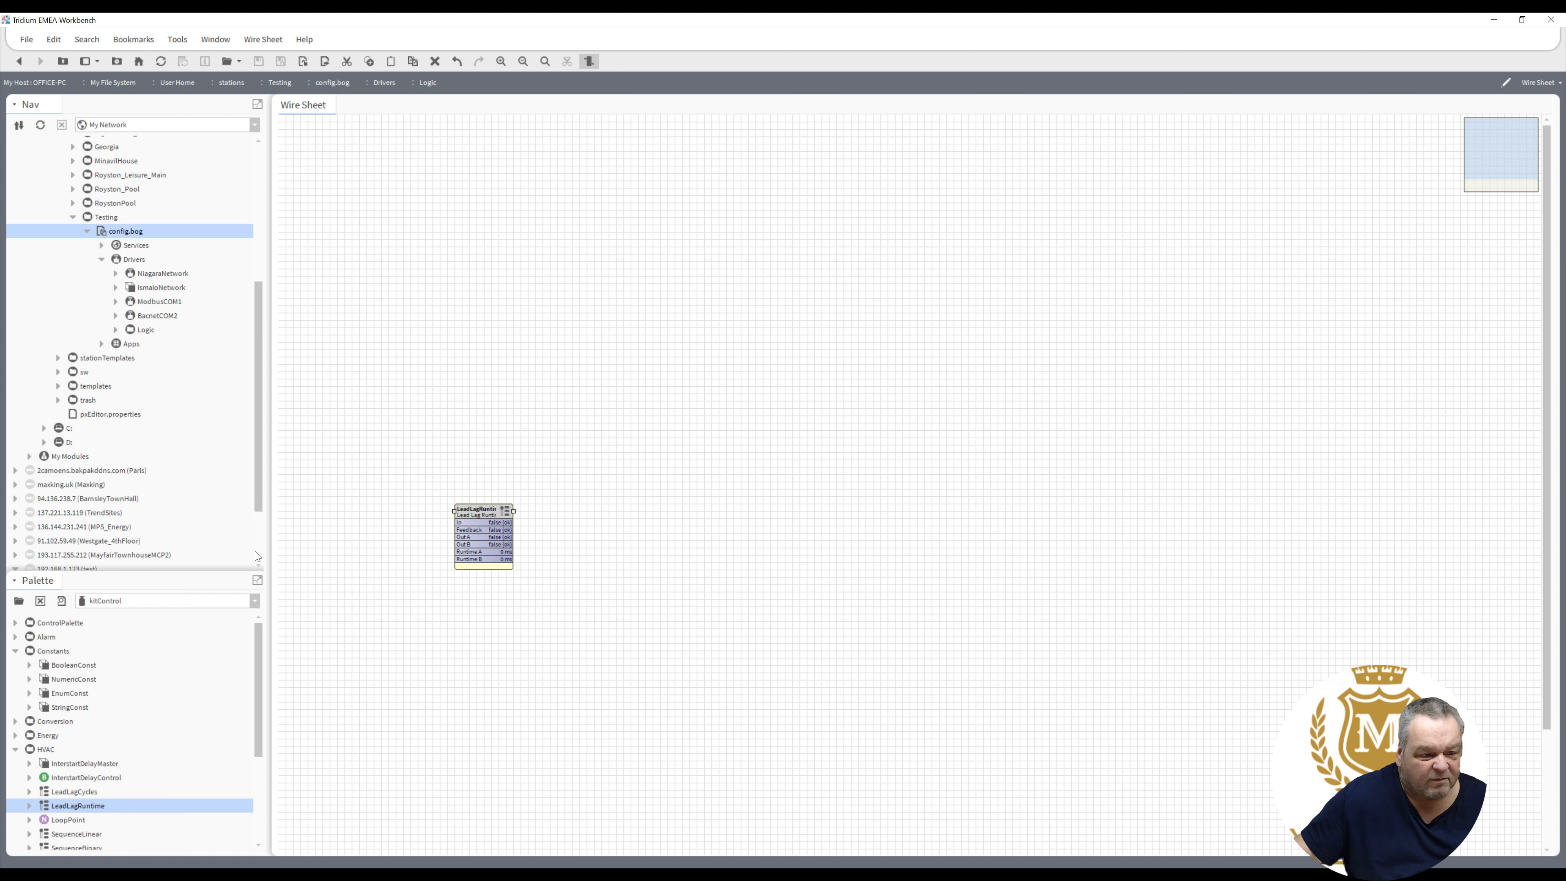
scroll(260, 559, "down", 1)
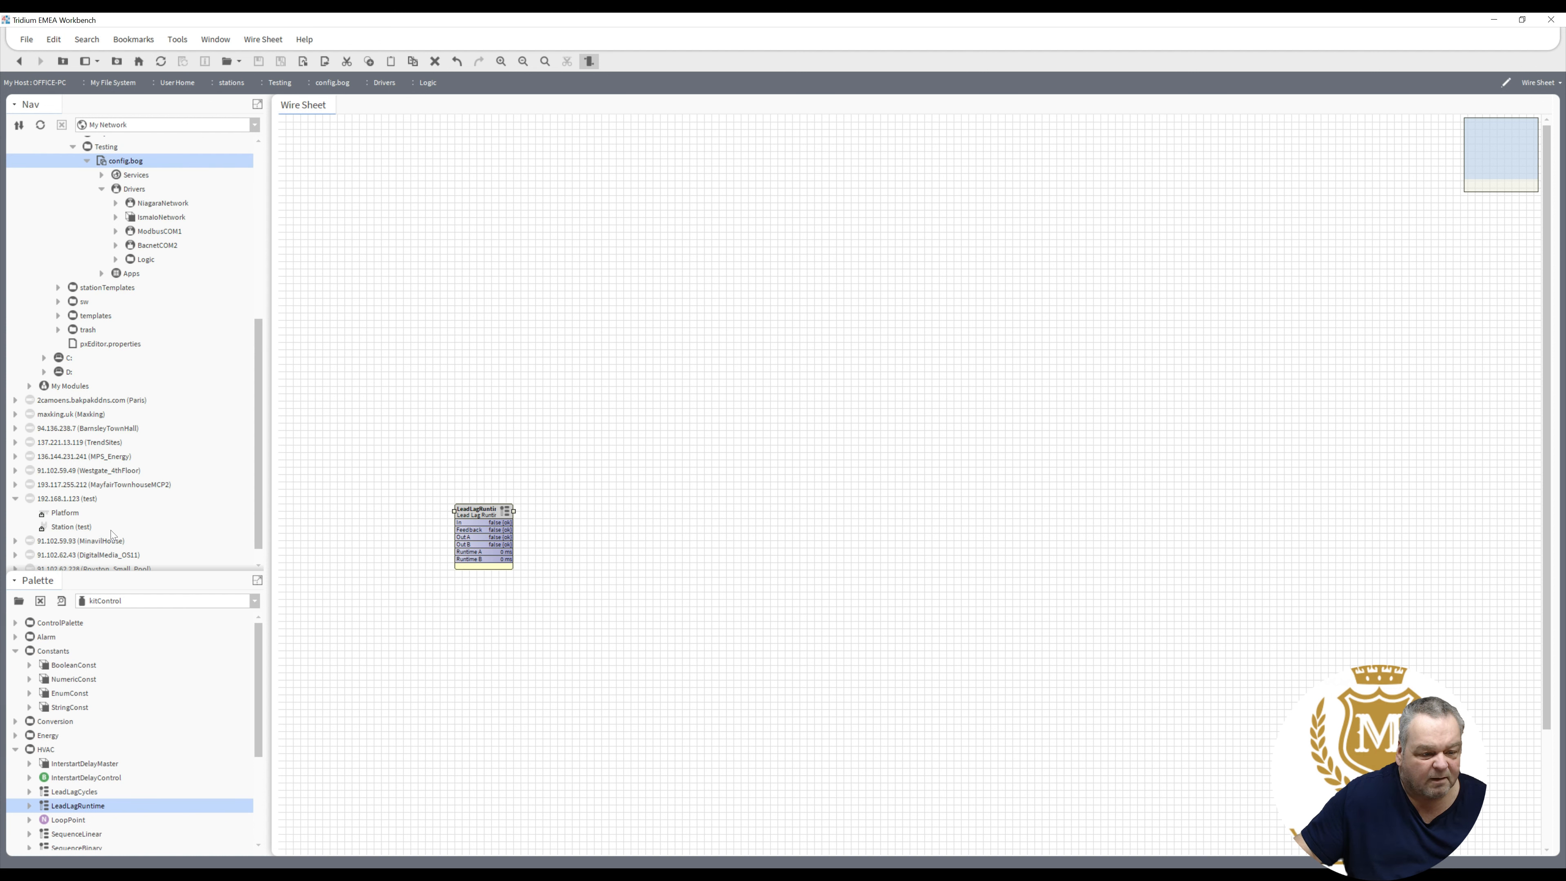
- Connect to the 192.168.1.123 (test) platform with credentials, accepting its changed public key
left_click(73, 518)
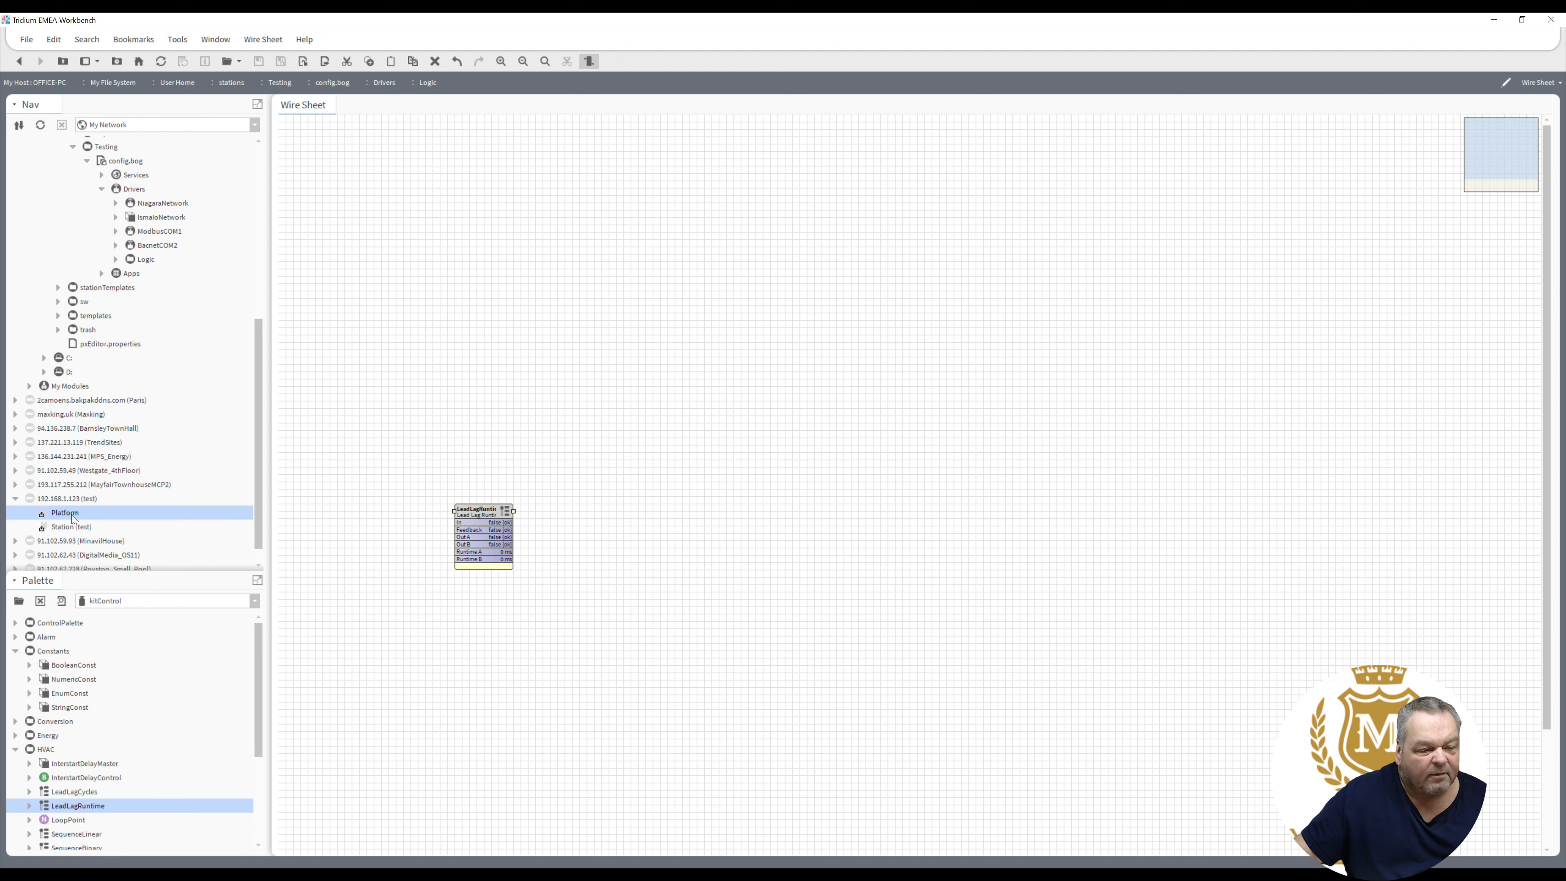
double_click(71, 516)
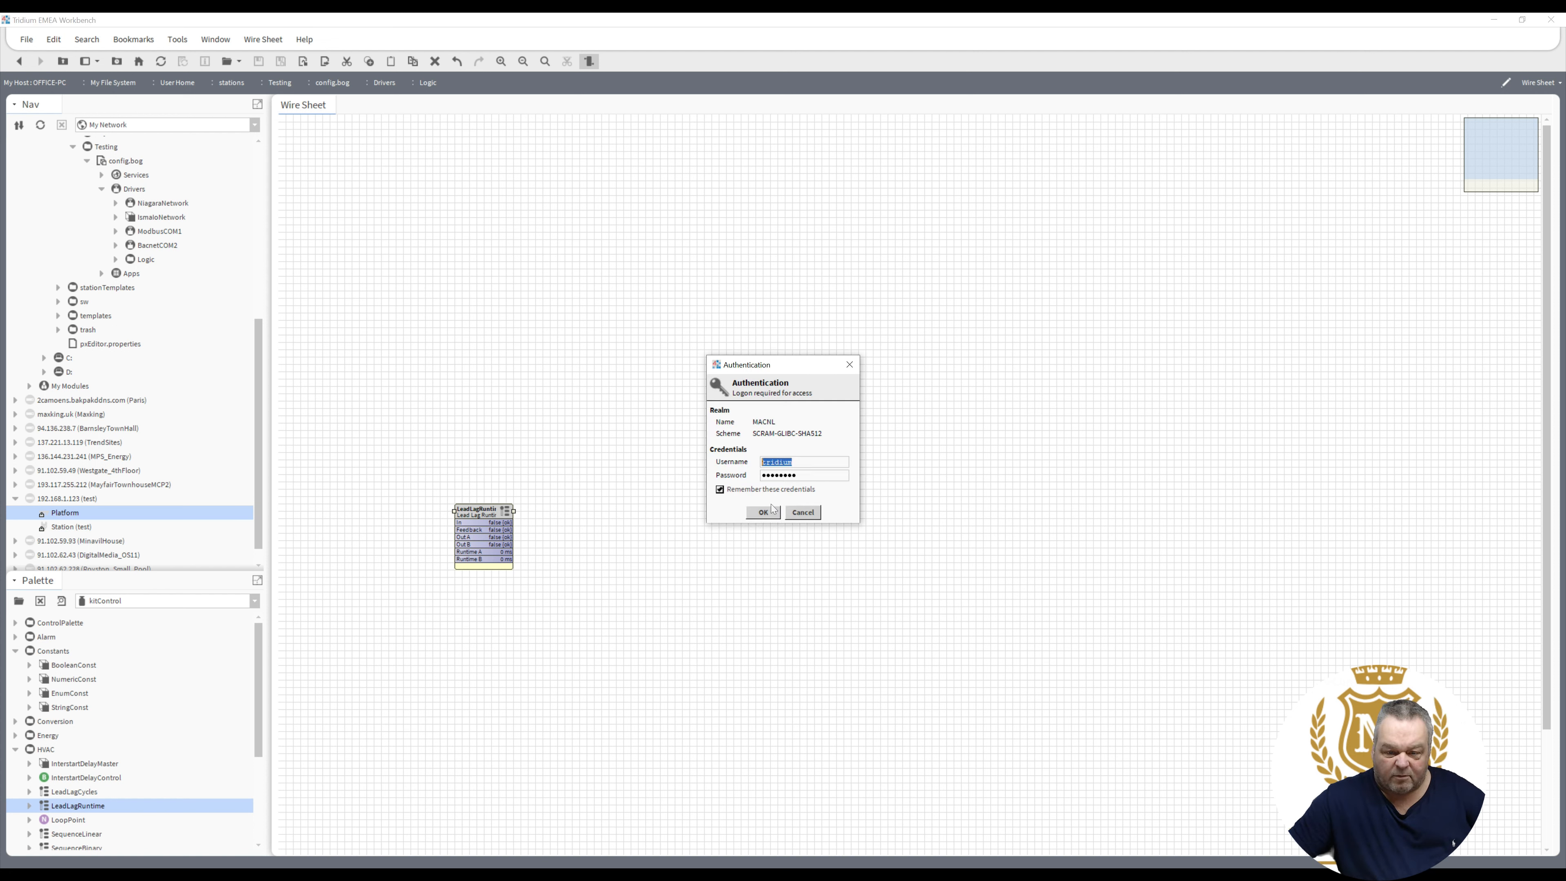
left_click(771, 509)
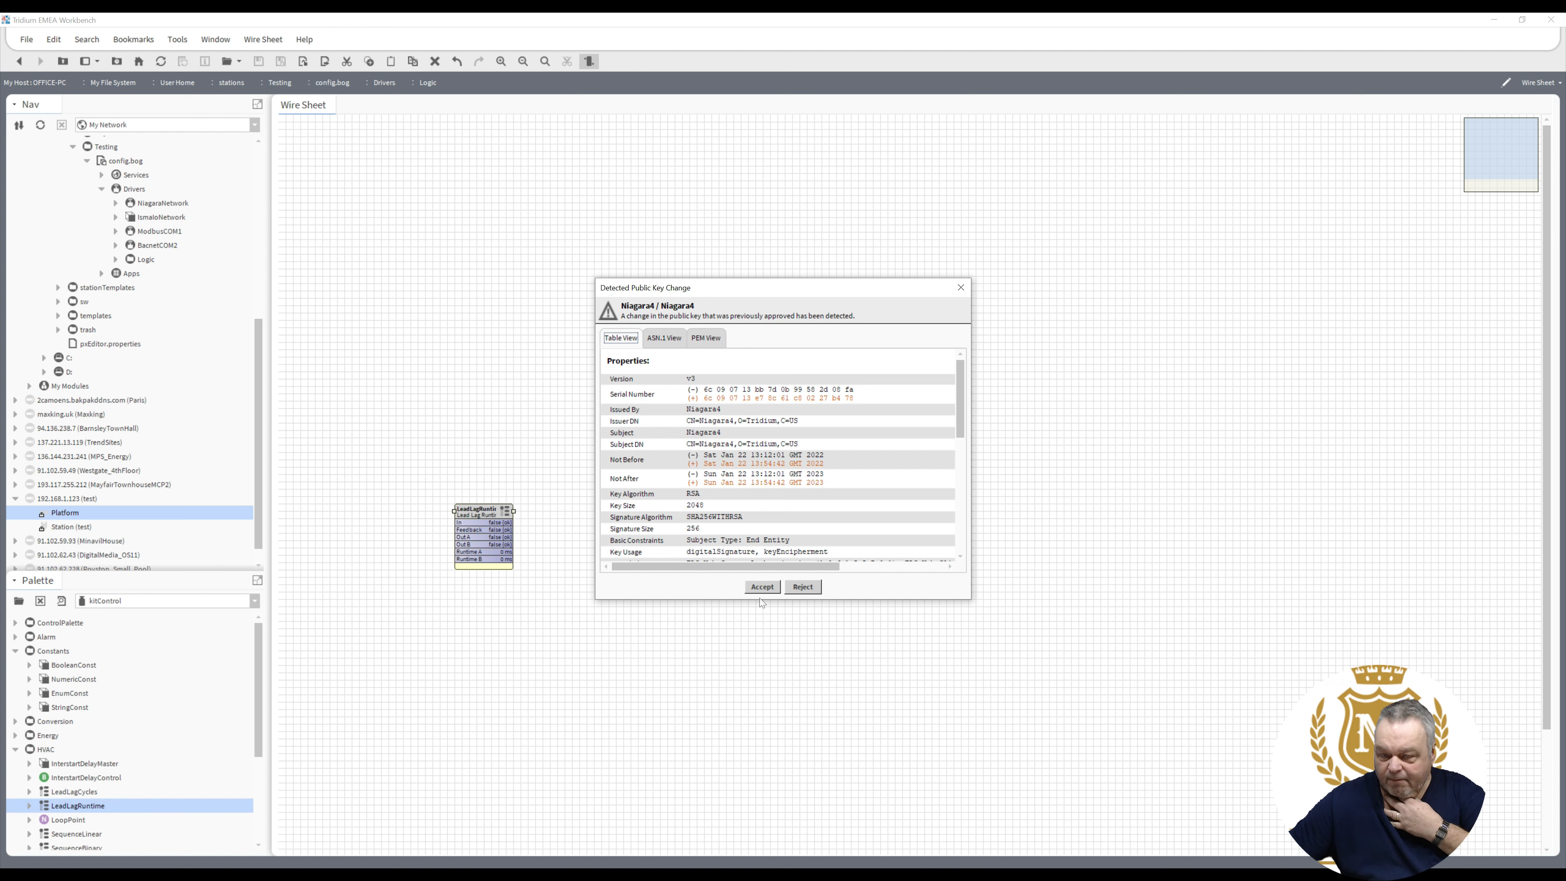
left_click(763, 586)
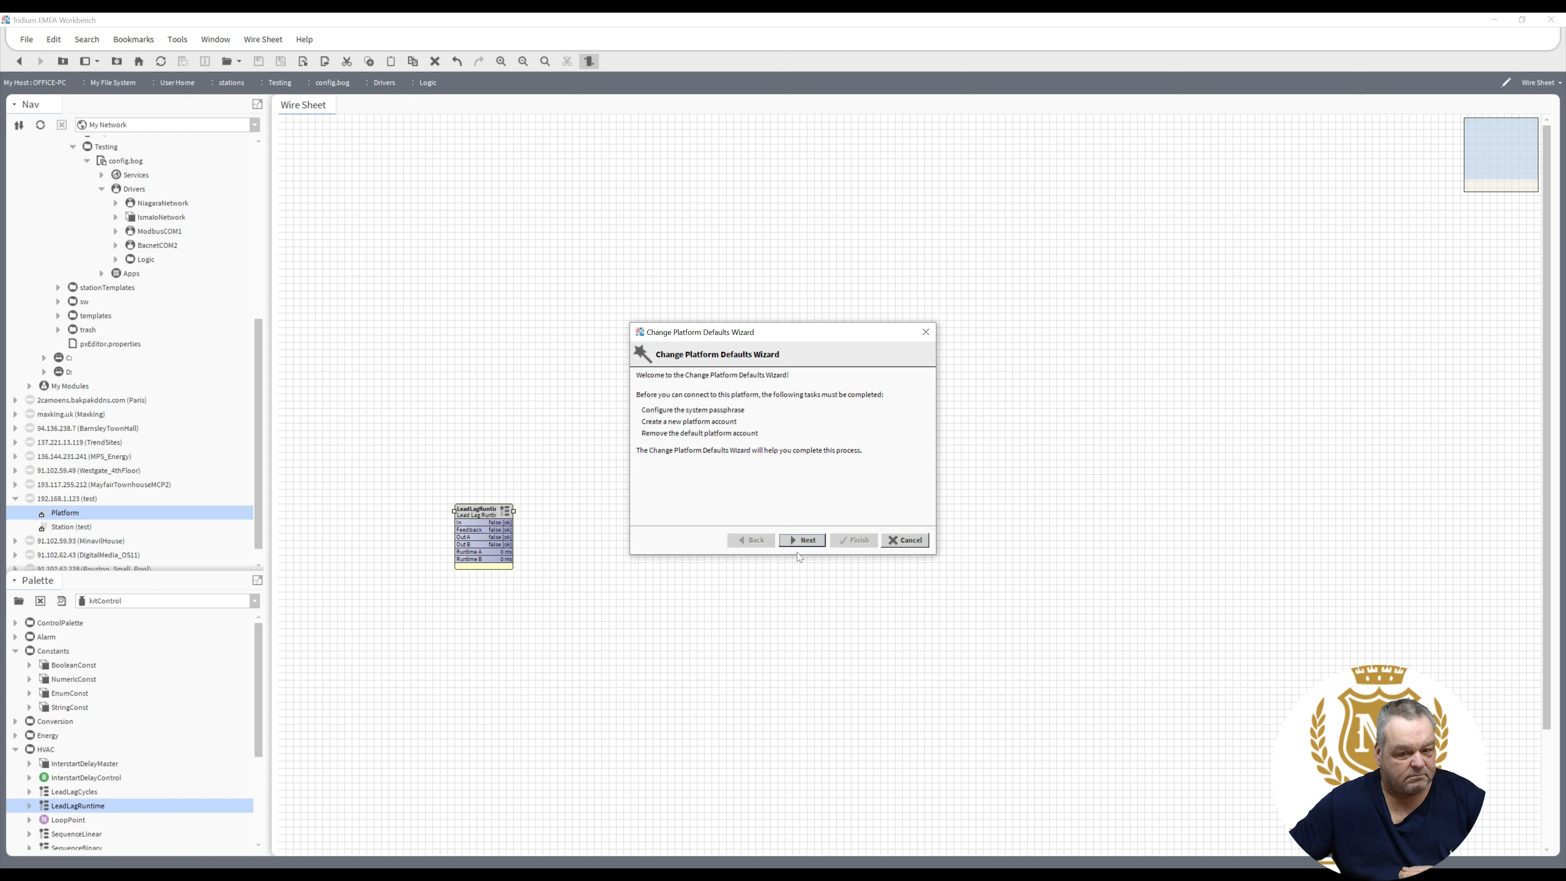
- Enter a new system passphrase in the Change Platform Defaults Wizard
left_click(802, 540)
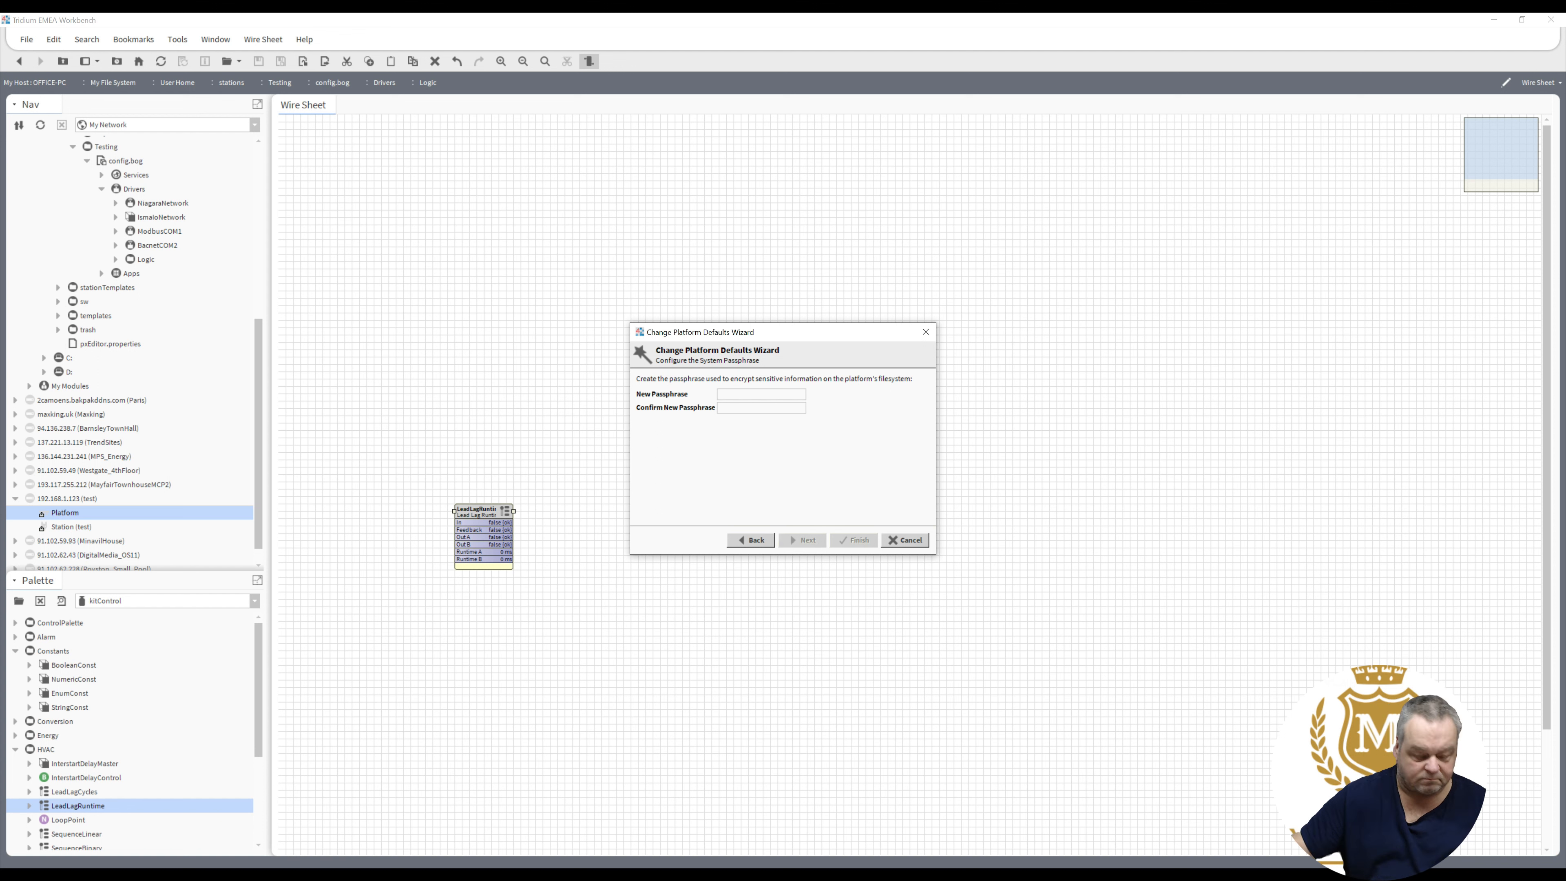
type("********")
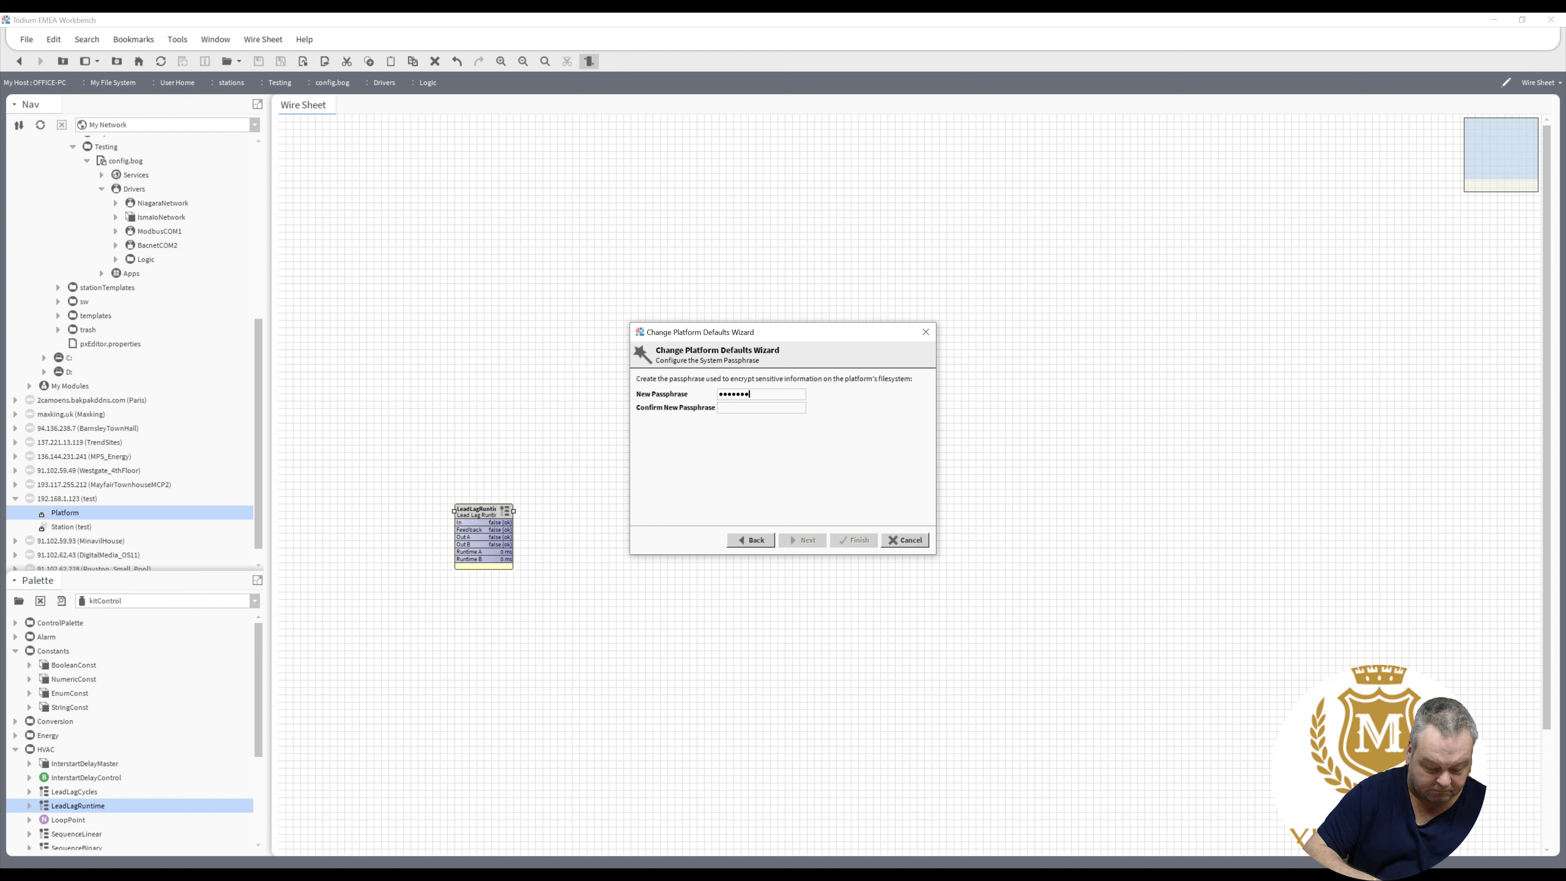
type("*")
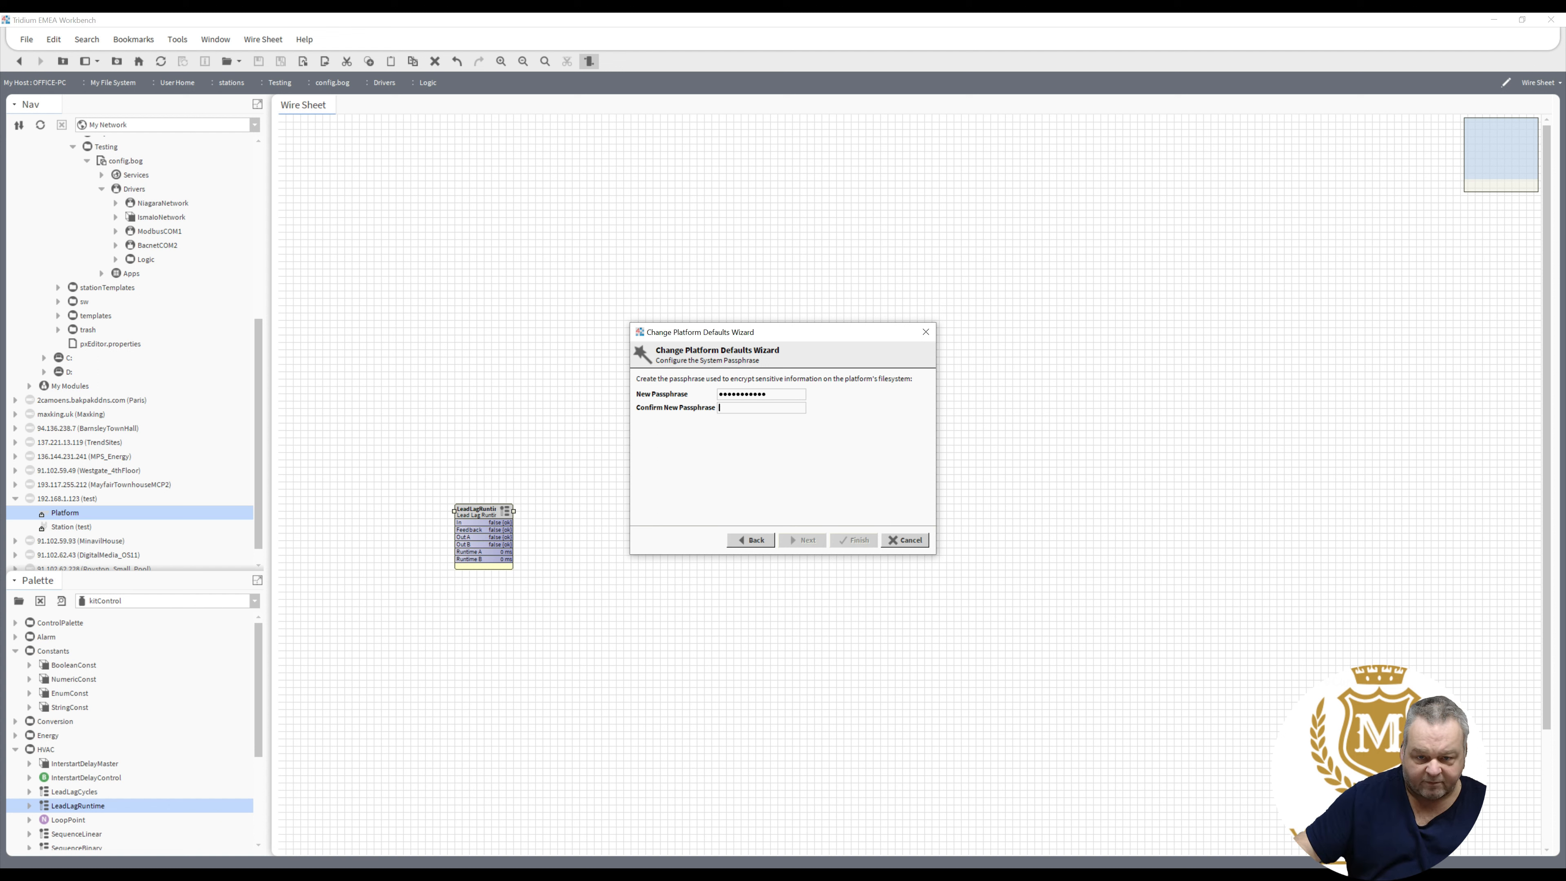
type("************")
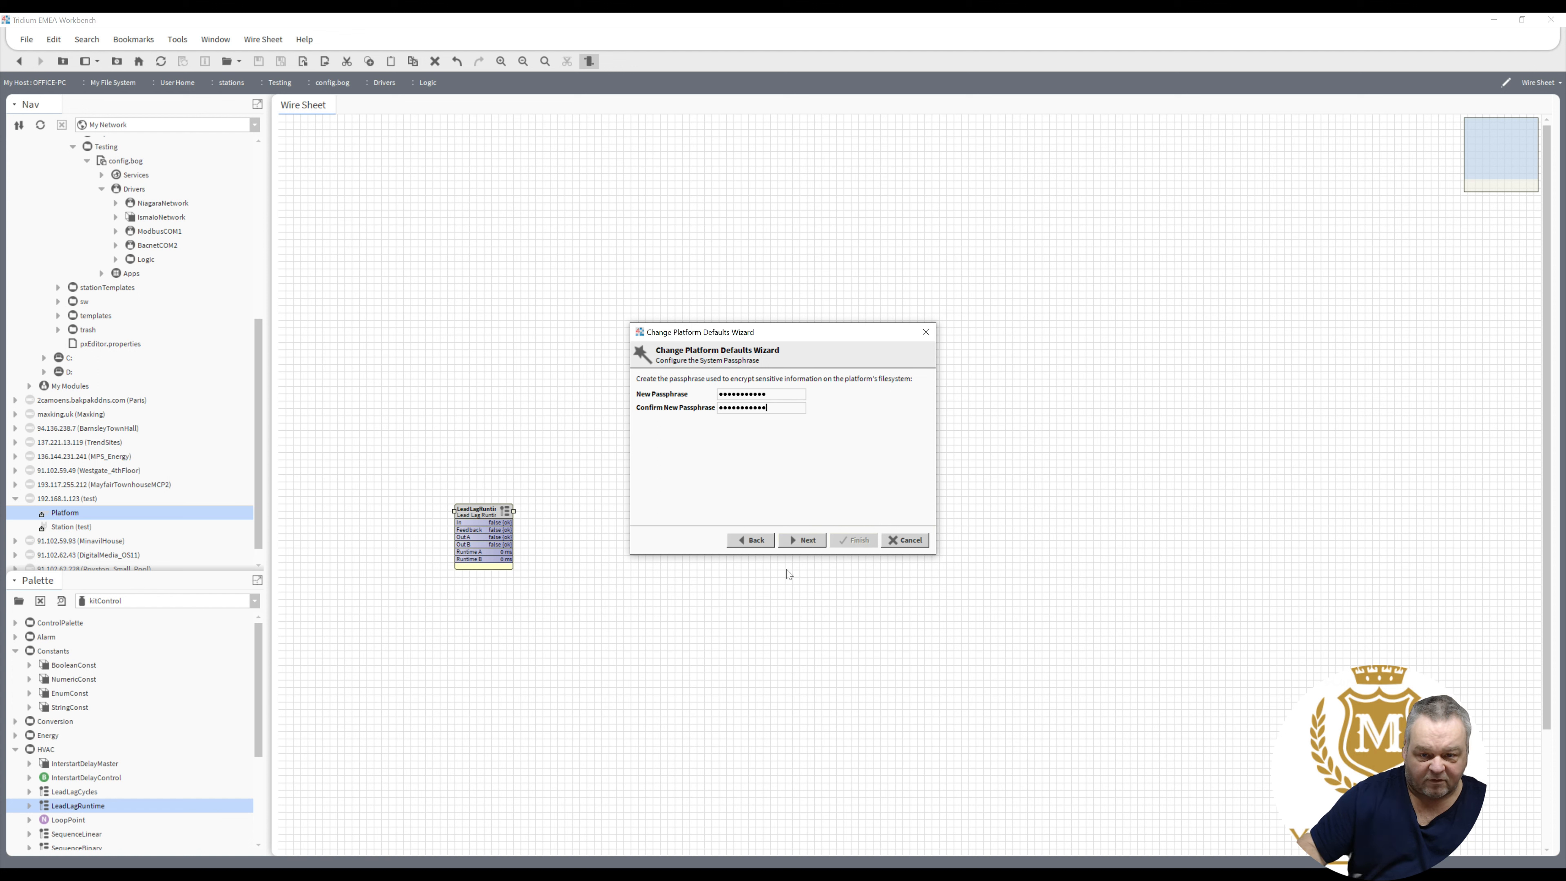
left_click(798, 540)
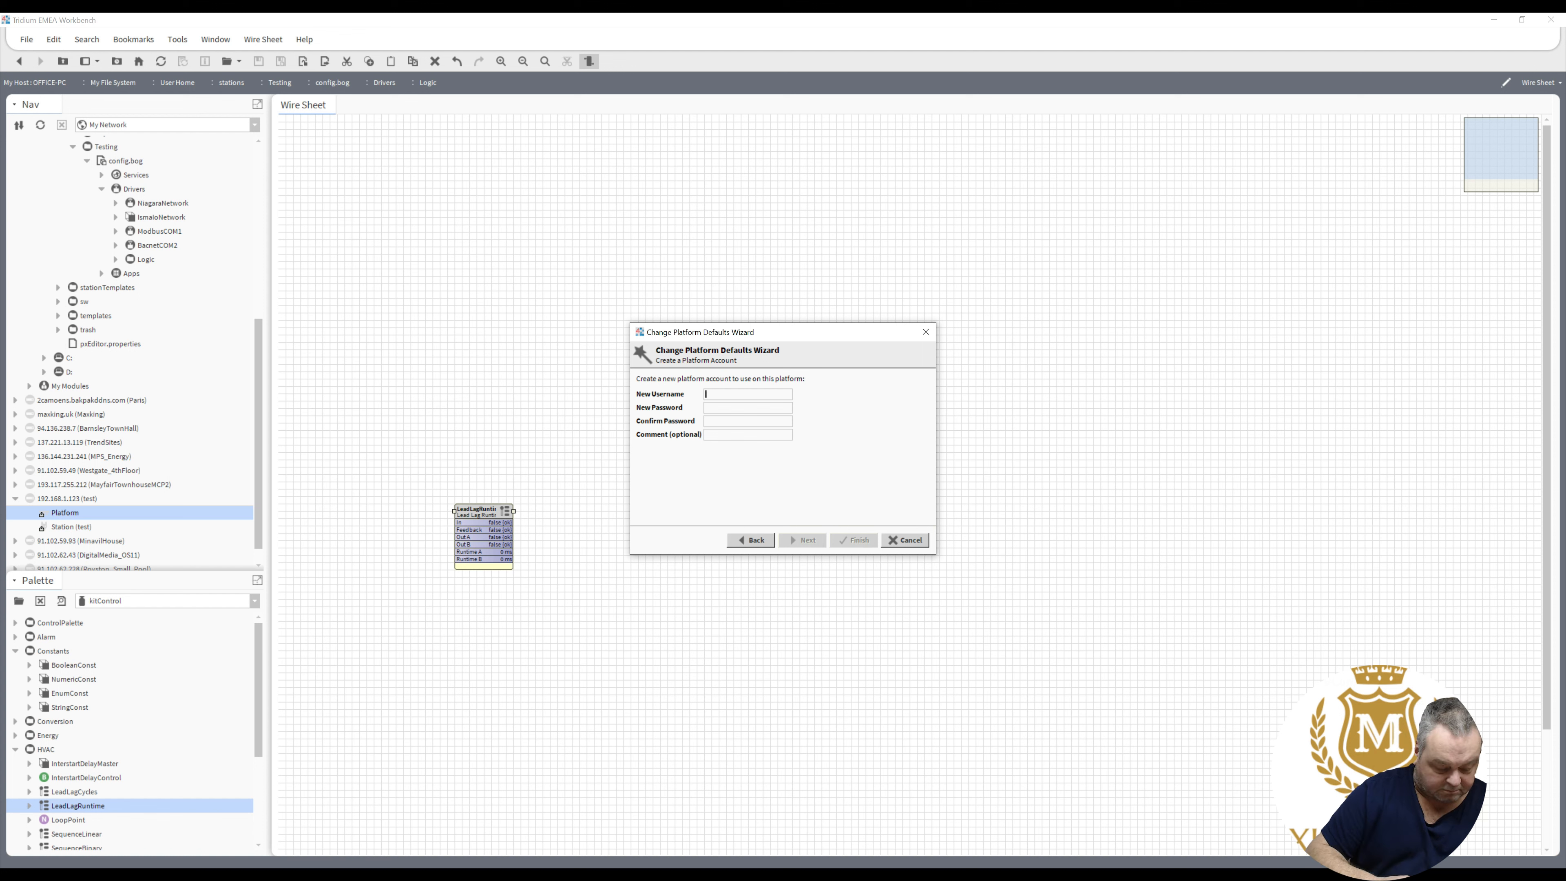
- Create the new platform account with a username, password, password confirmation and a comment
type("maxking")
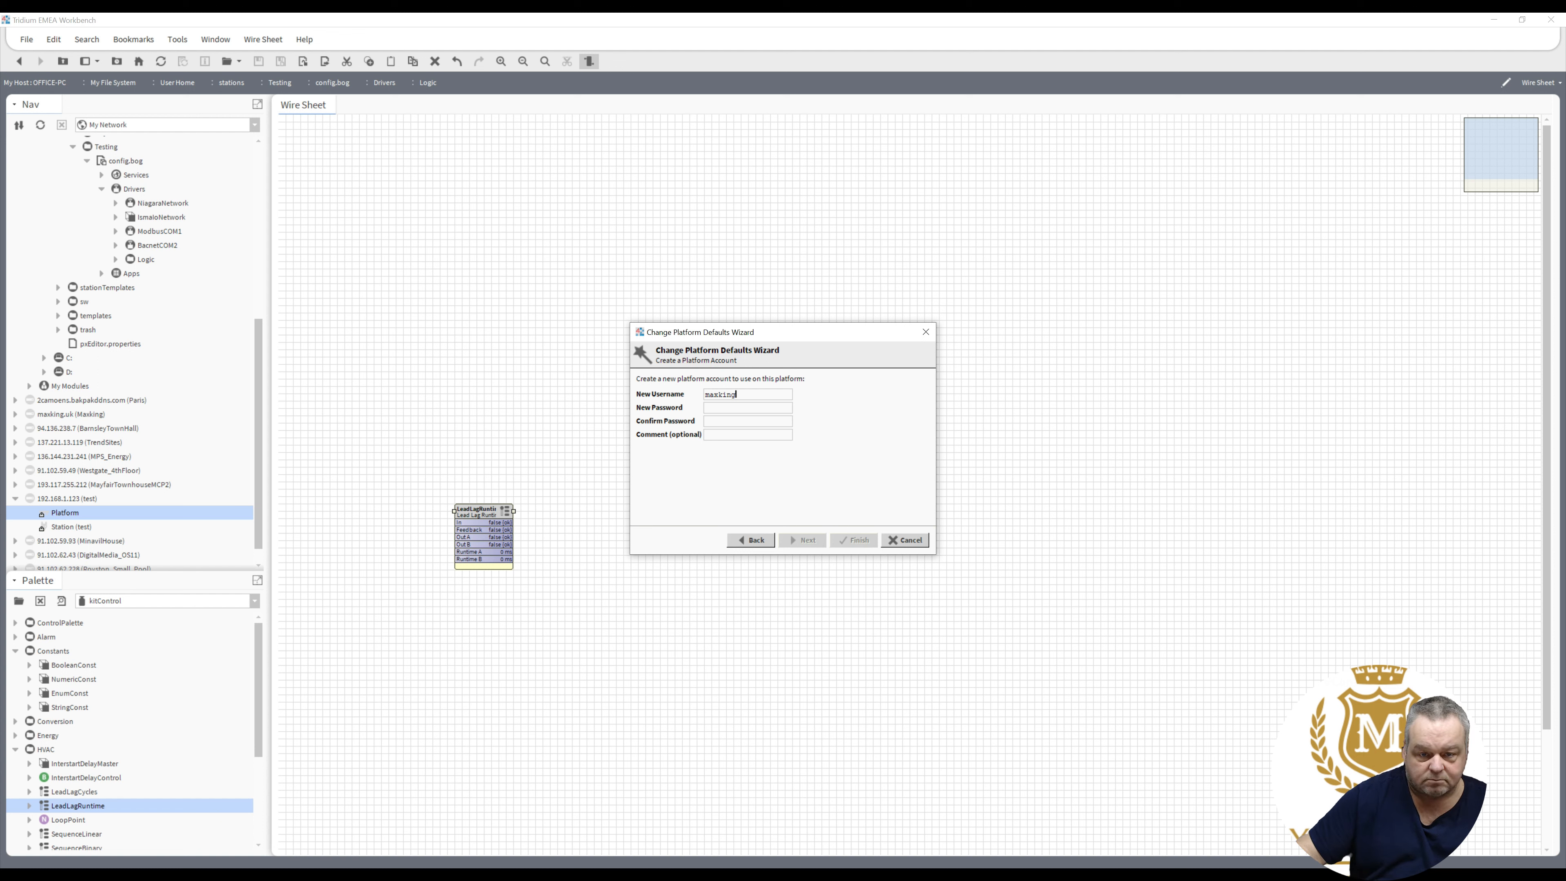
left_click_drag(710, 395, 692, 398)
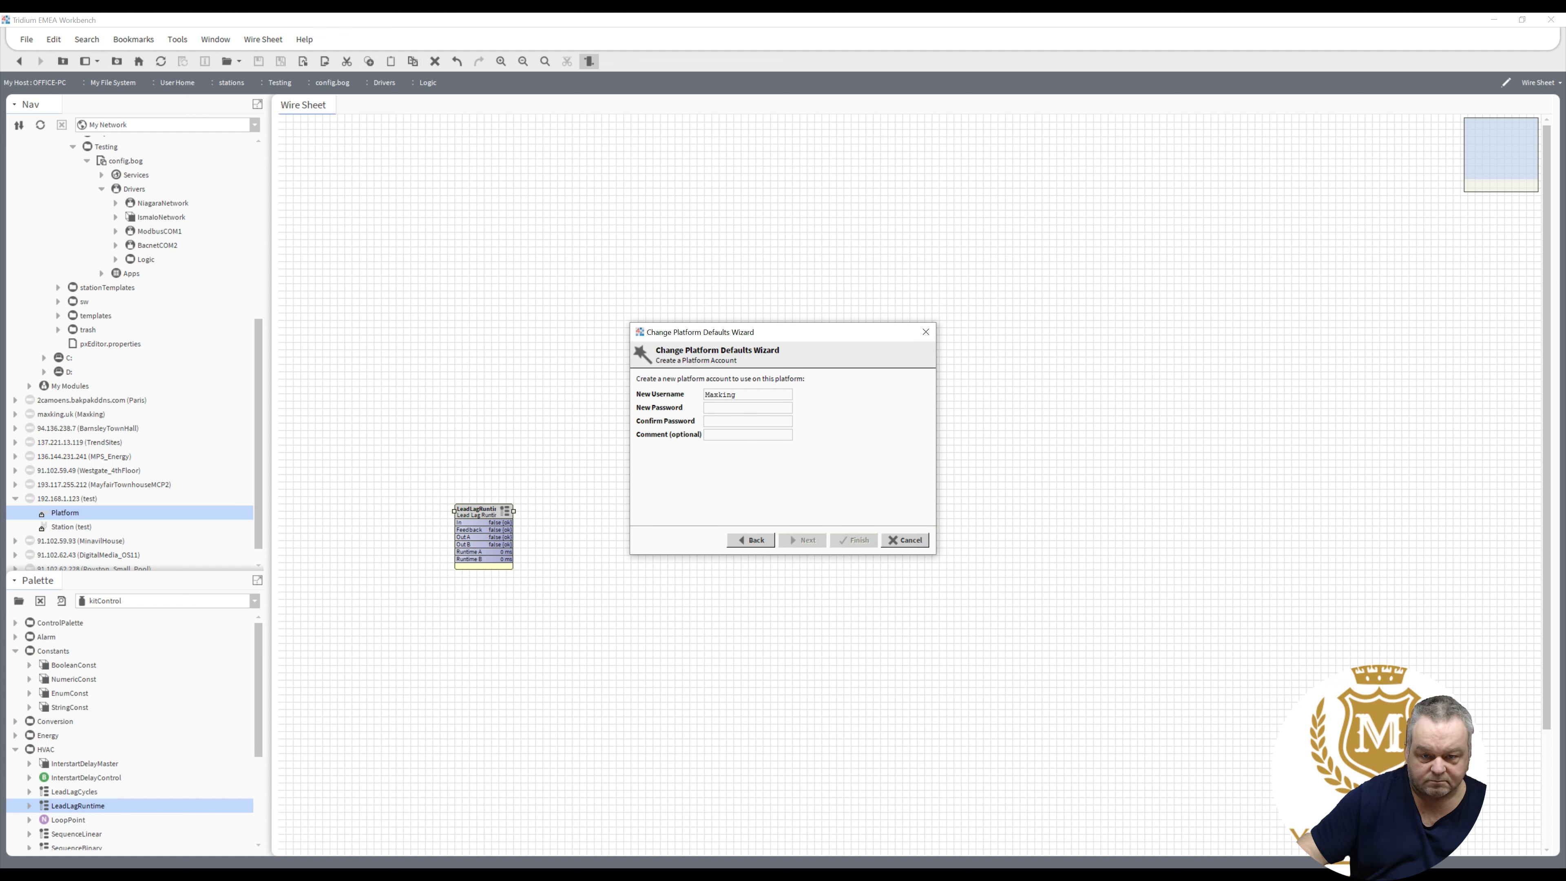
key("Tab")
type("••••")
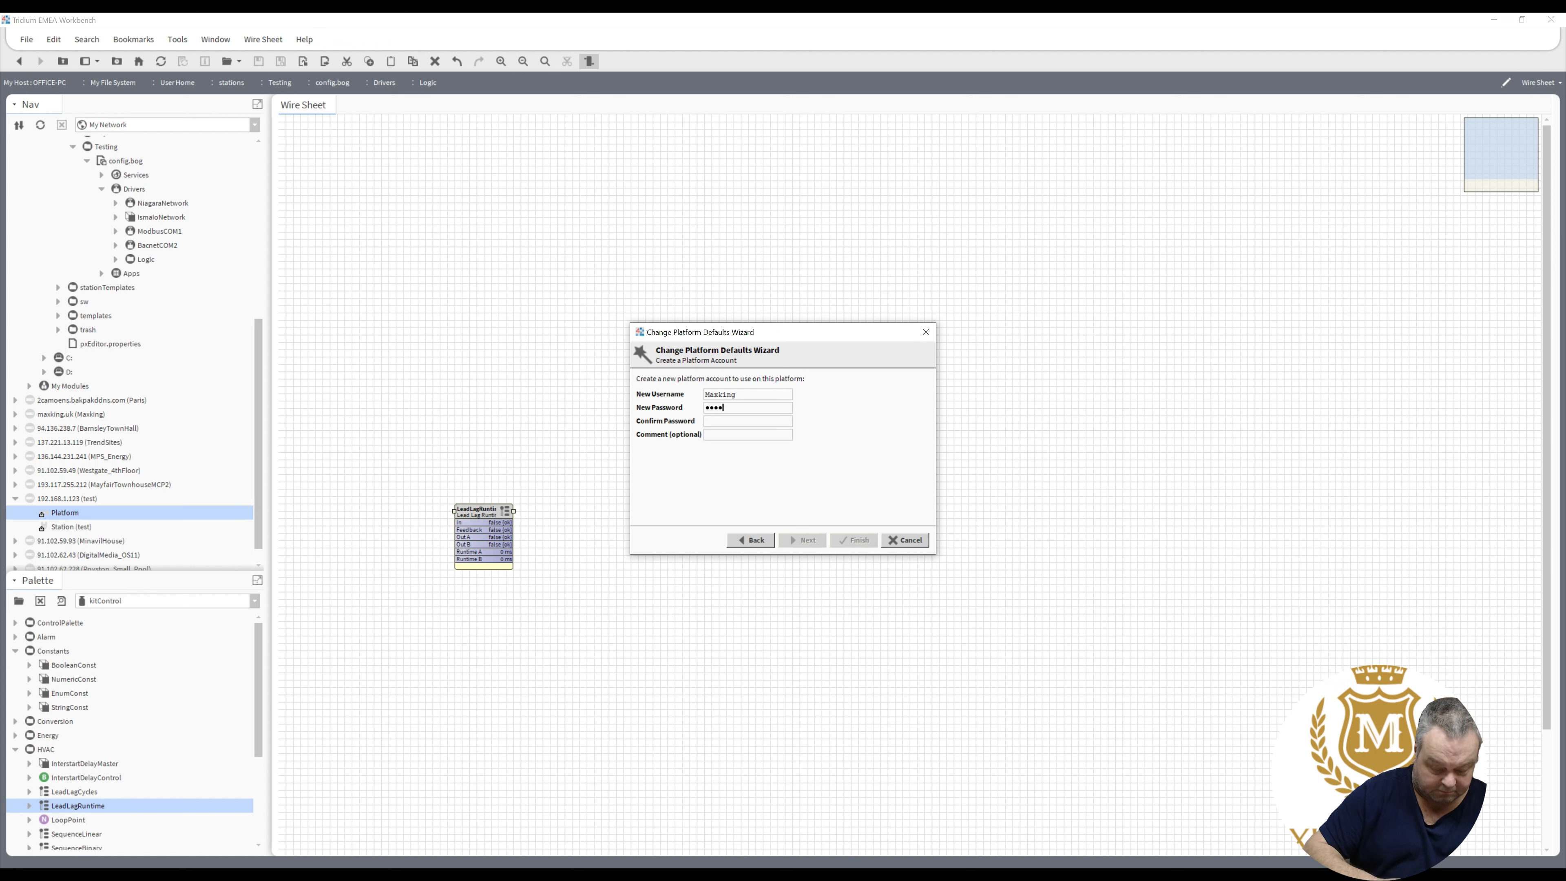
type("••••••••")
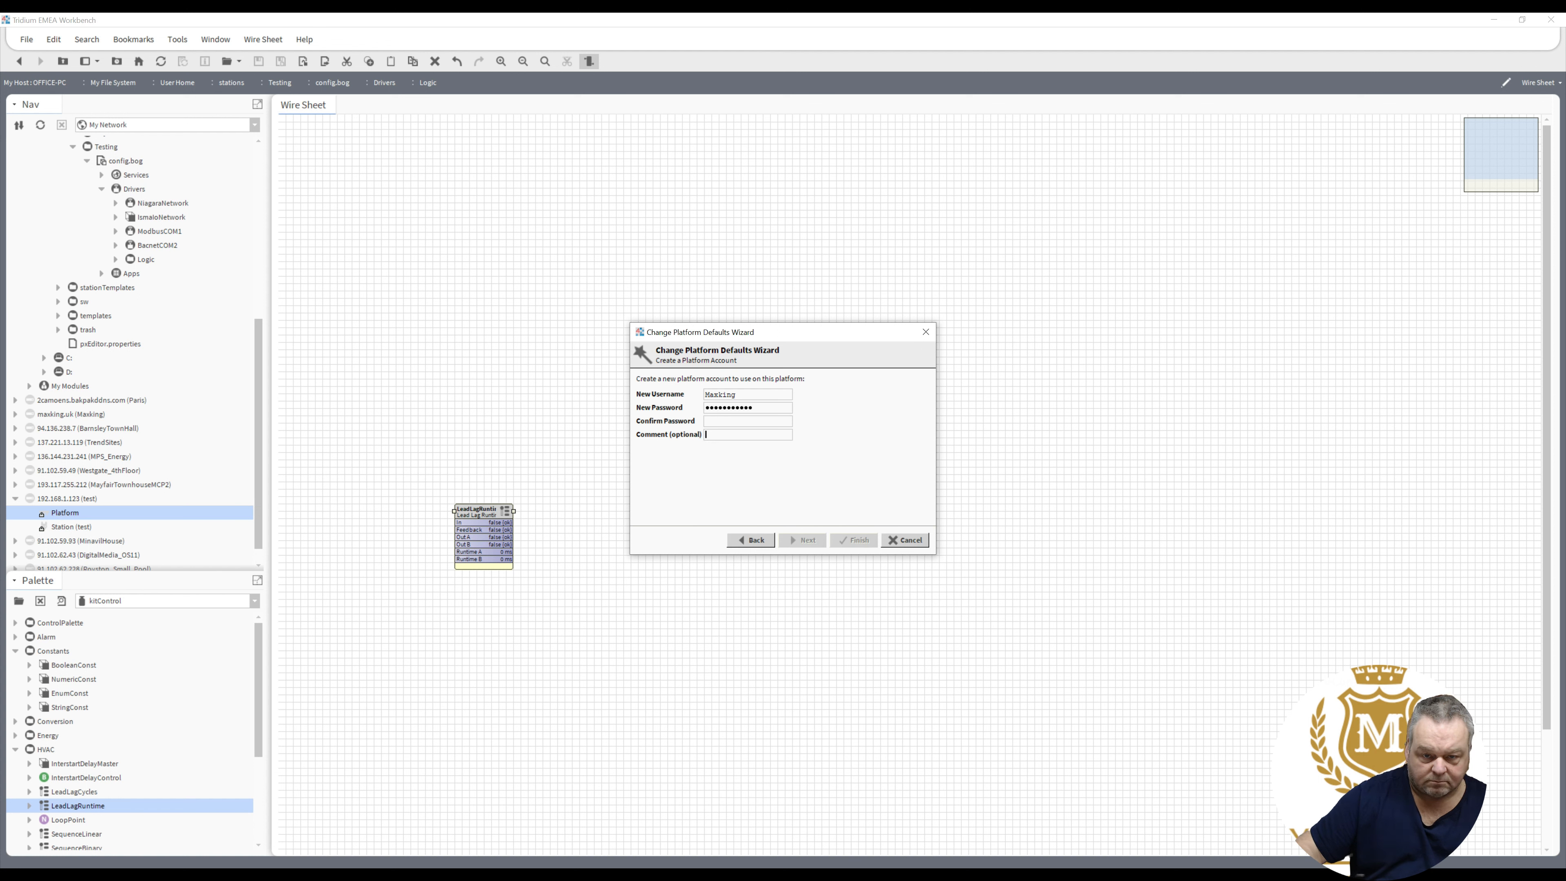
key("Tab")
type("•••••••")
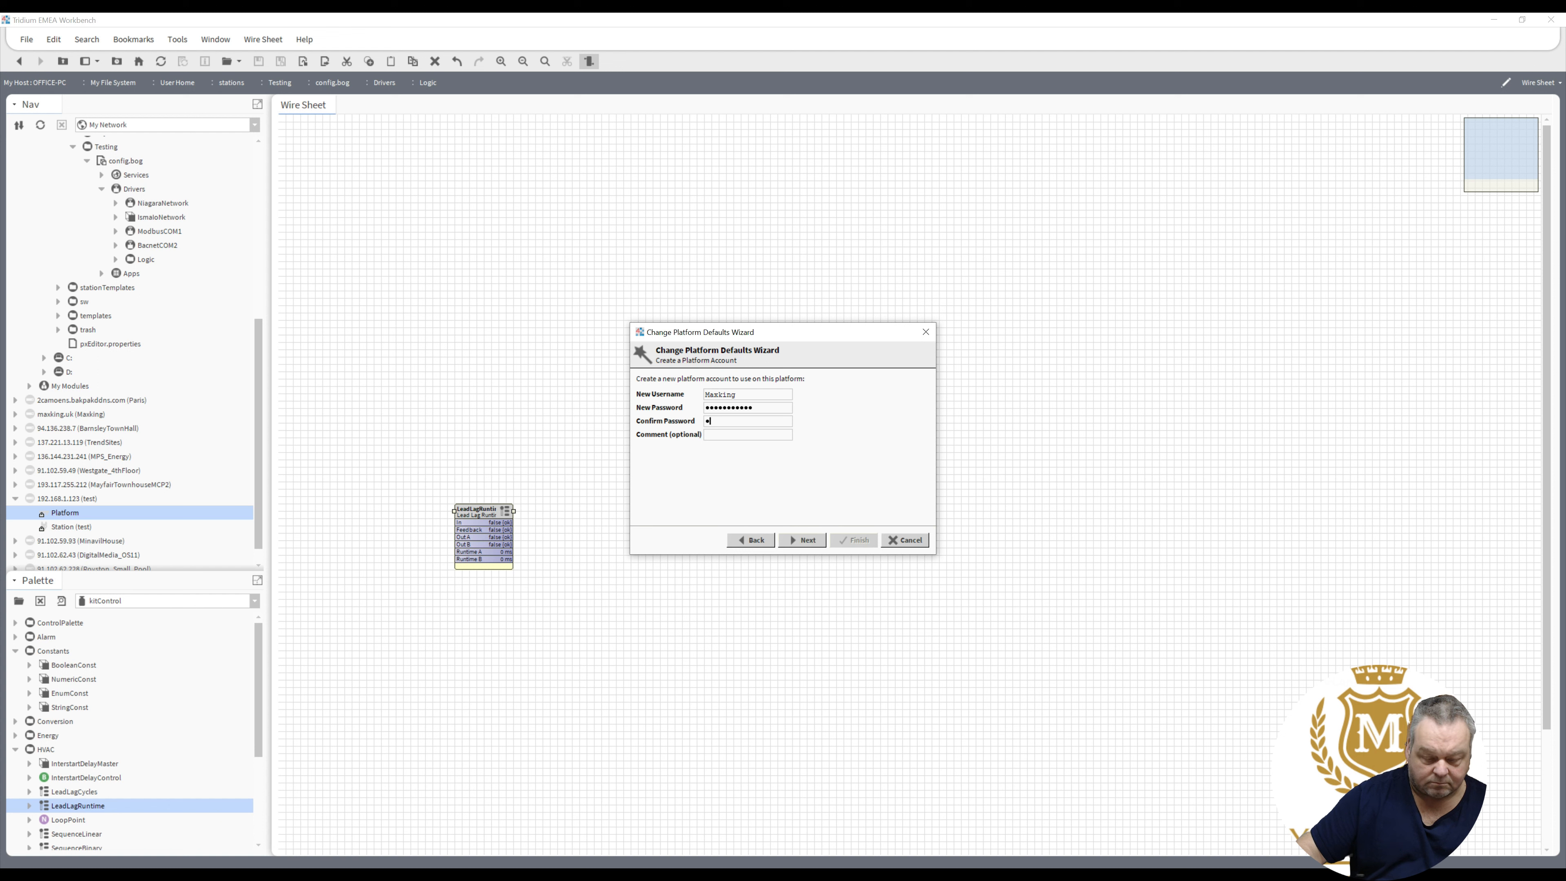
type("•••••")
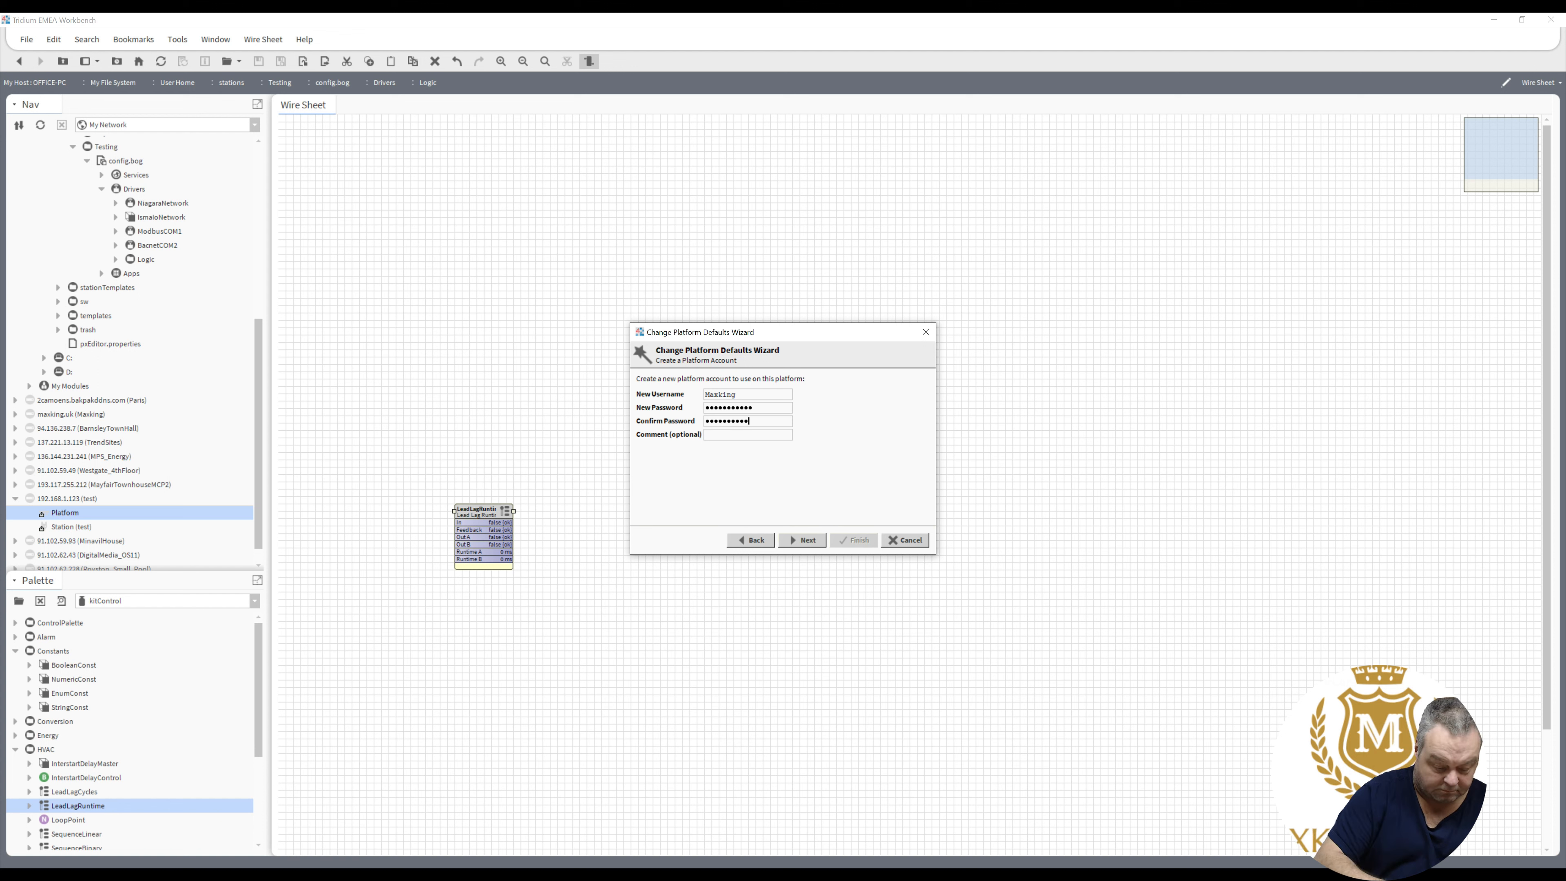
key("Tab")
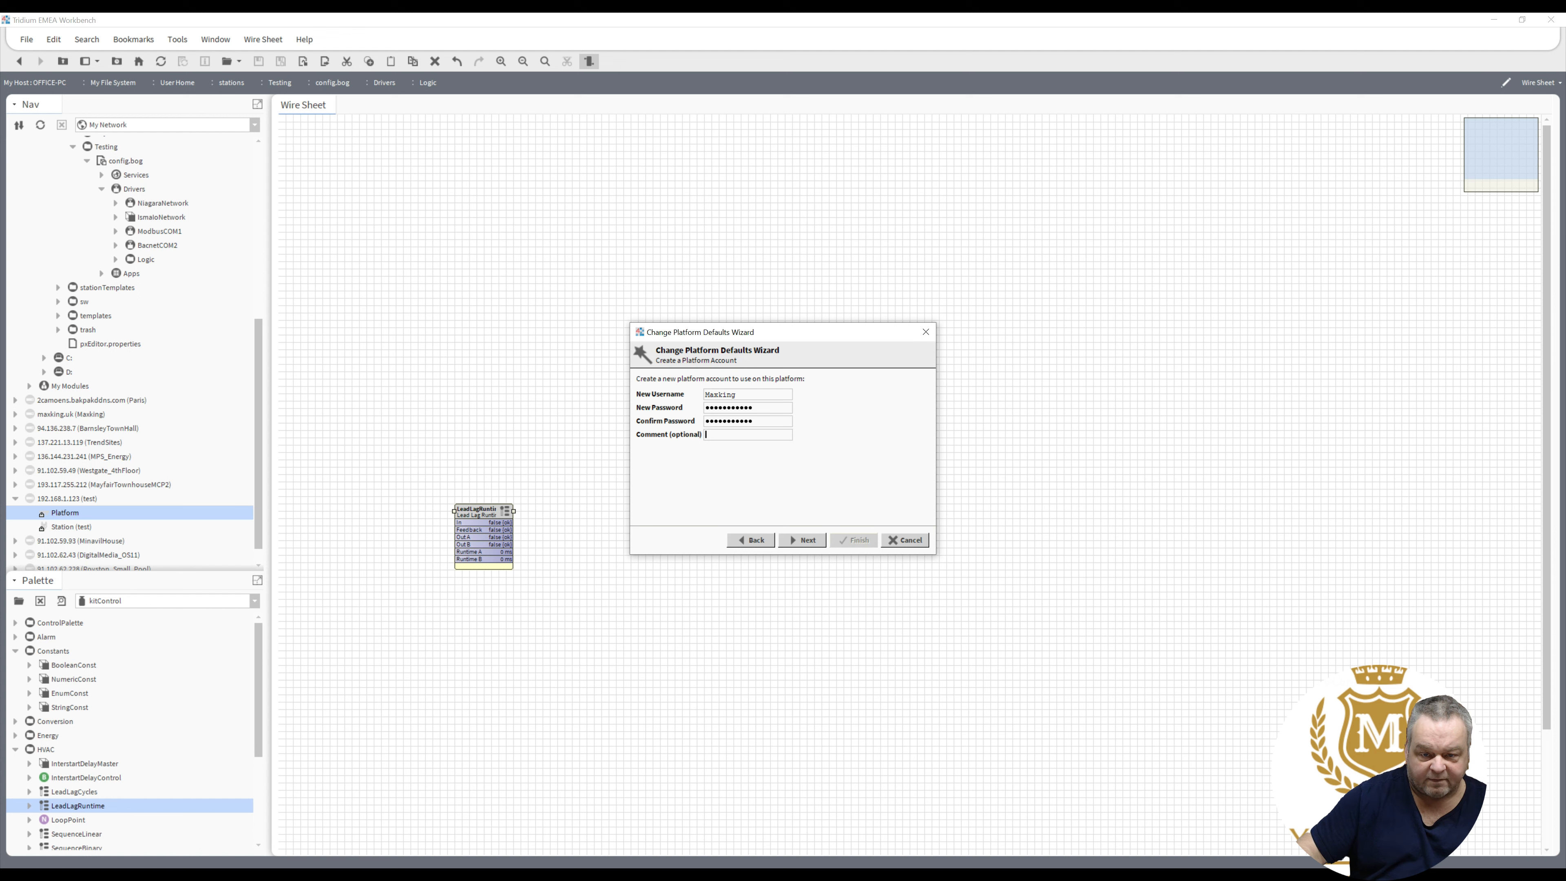
type("Max")
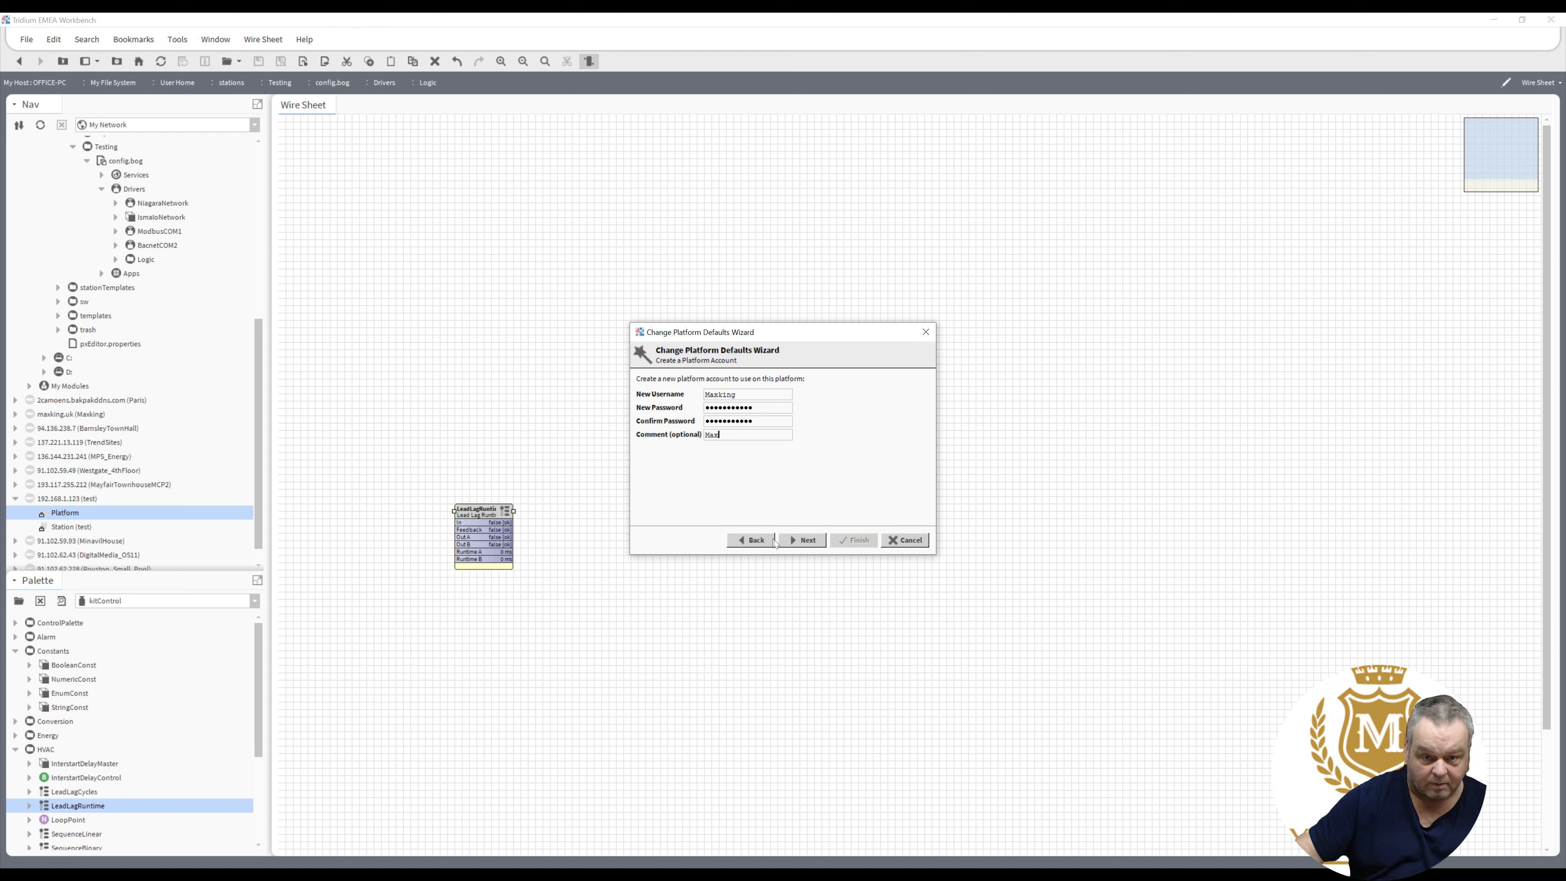
left_click(804, 542)
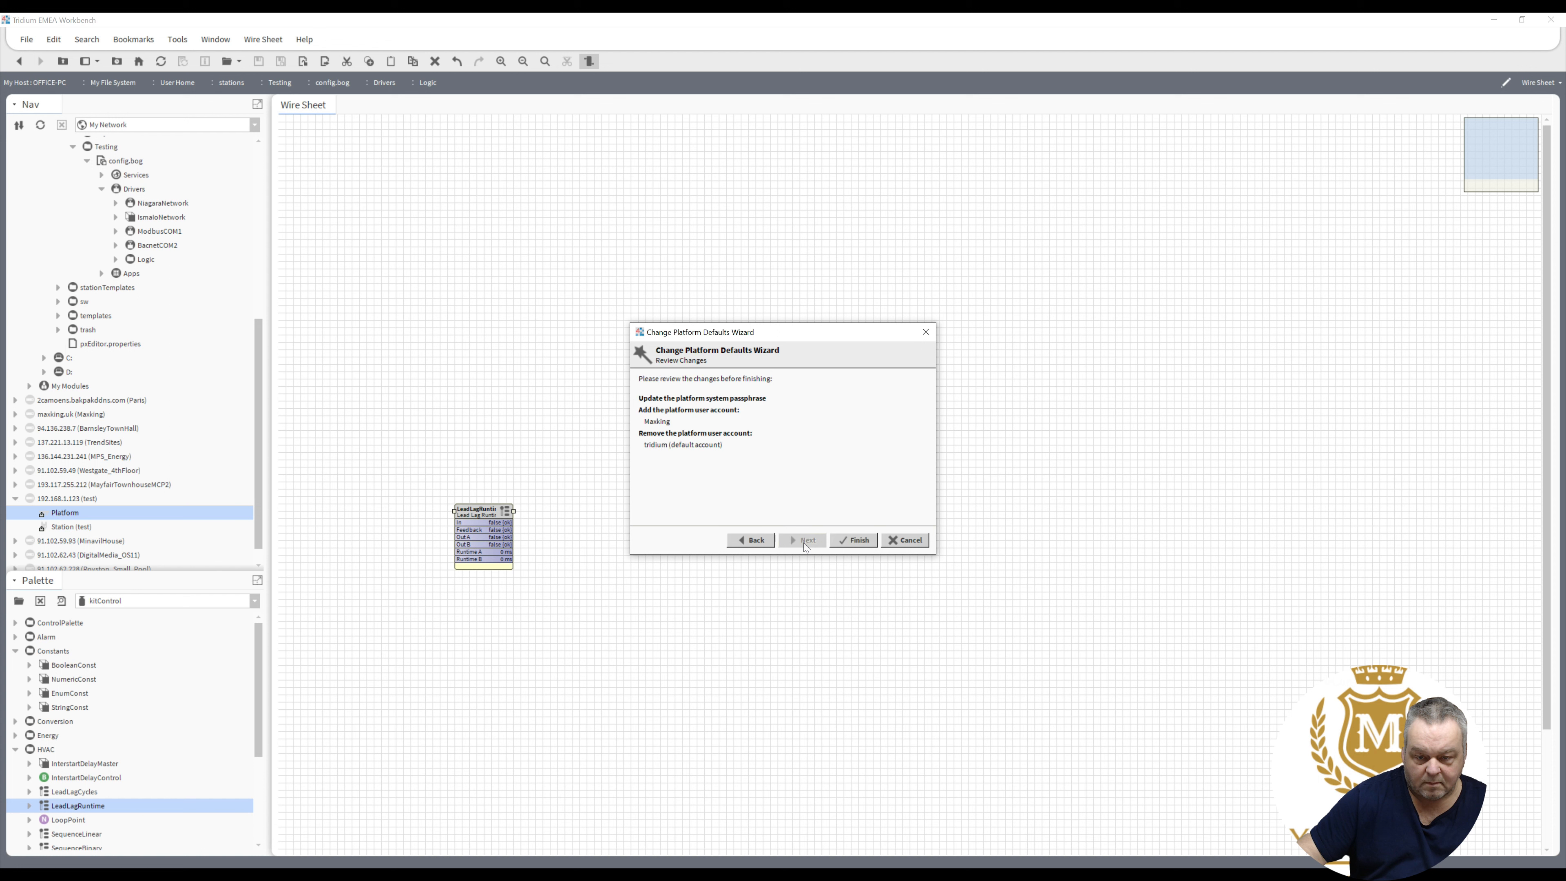
- Apply the platform account changes, then launch Commissioning from Platform Administration
left_click(854, 541)
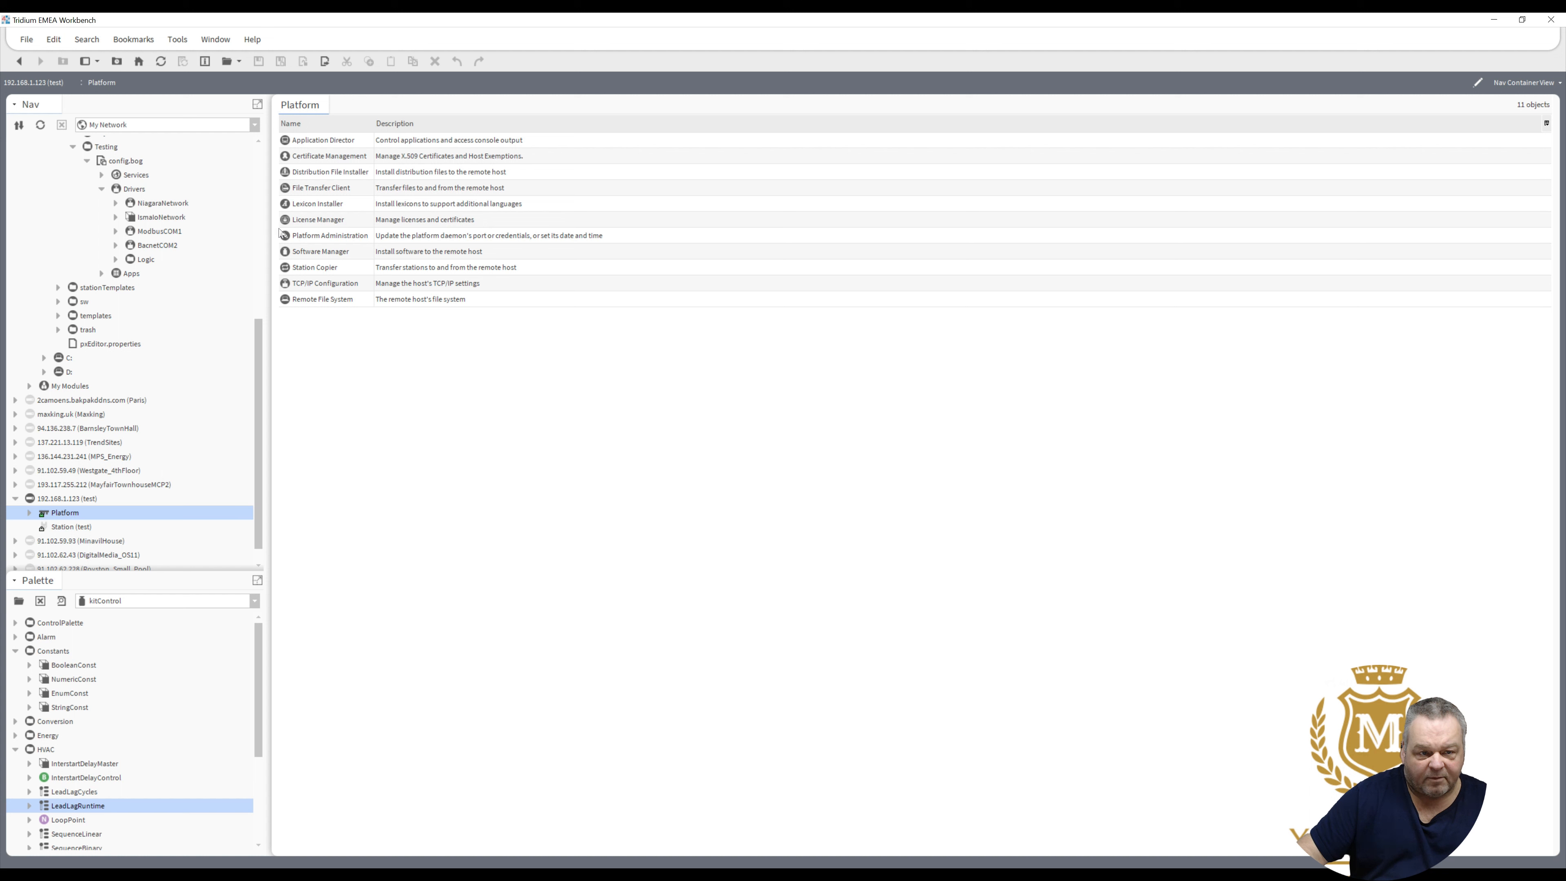
left_click(305, 241)
double_click(303, 235)
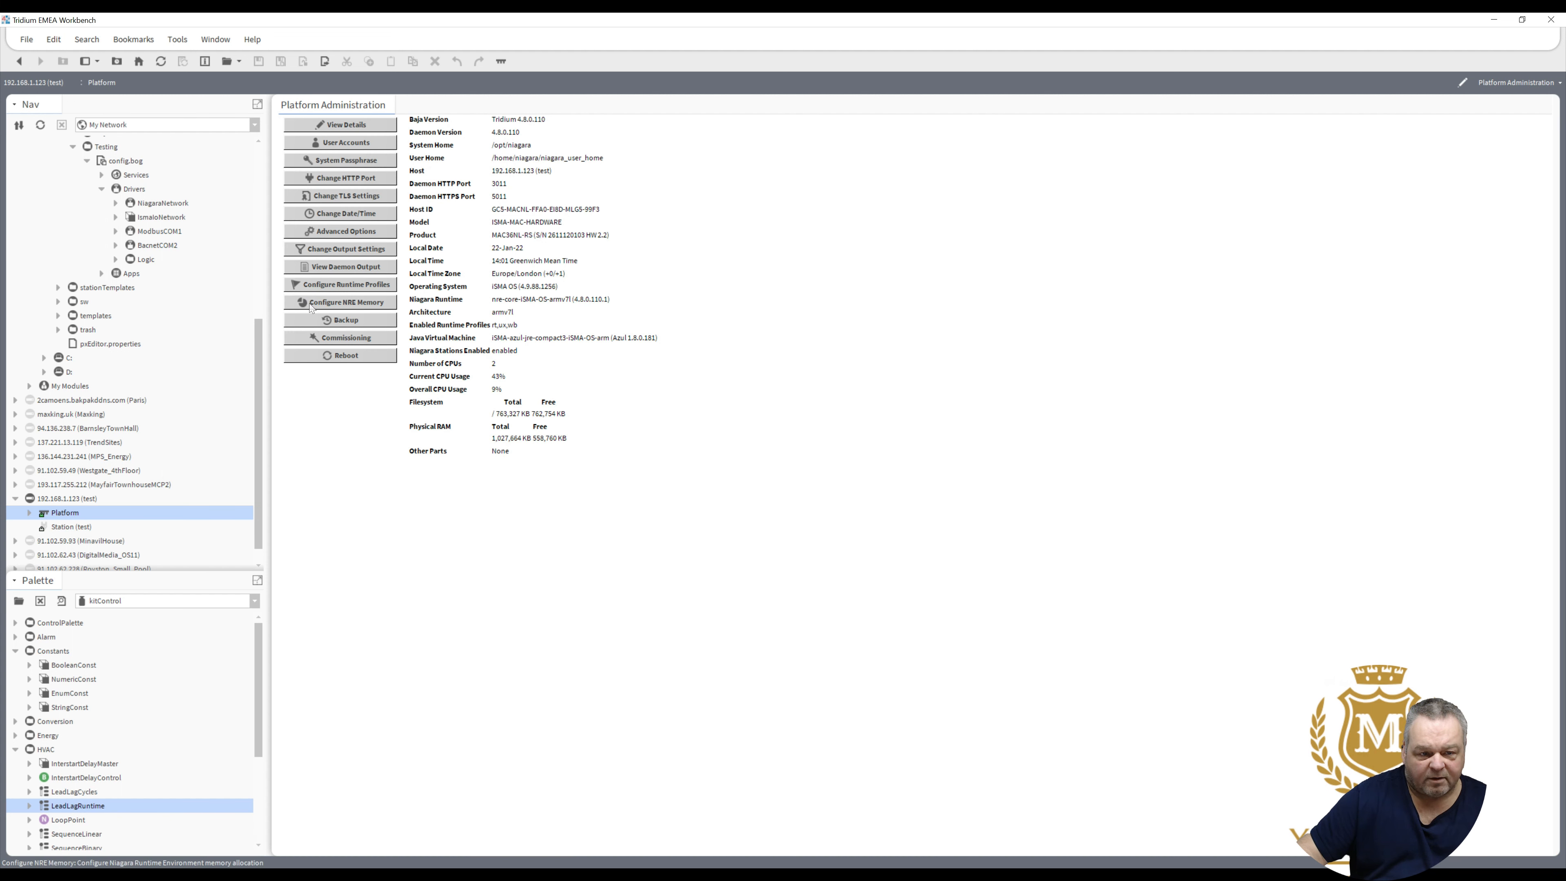
left_click(324, 334)
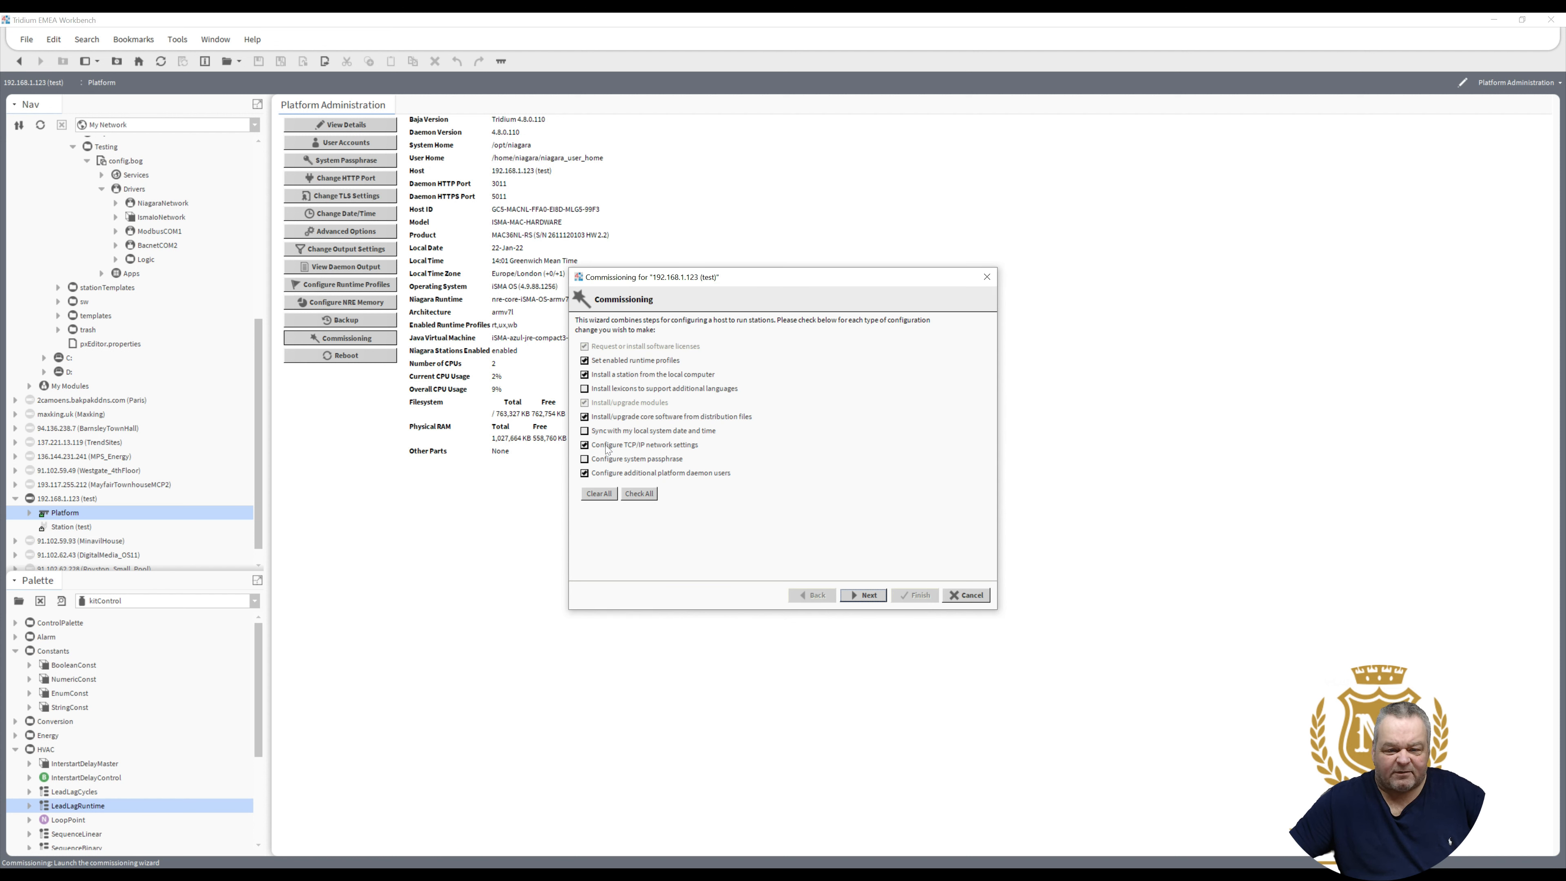
- Enable local date/time sync and choose to install the iSMA Master Application Controller licence
left_click(599, 432)
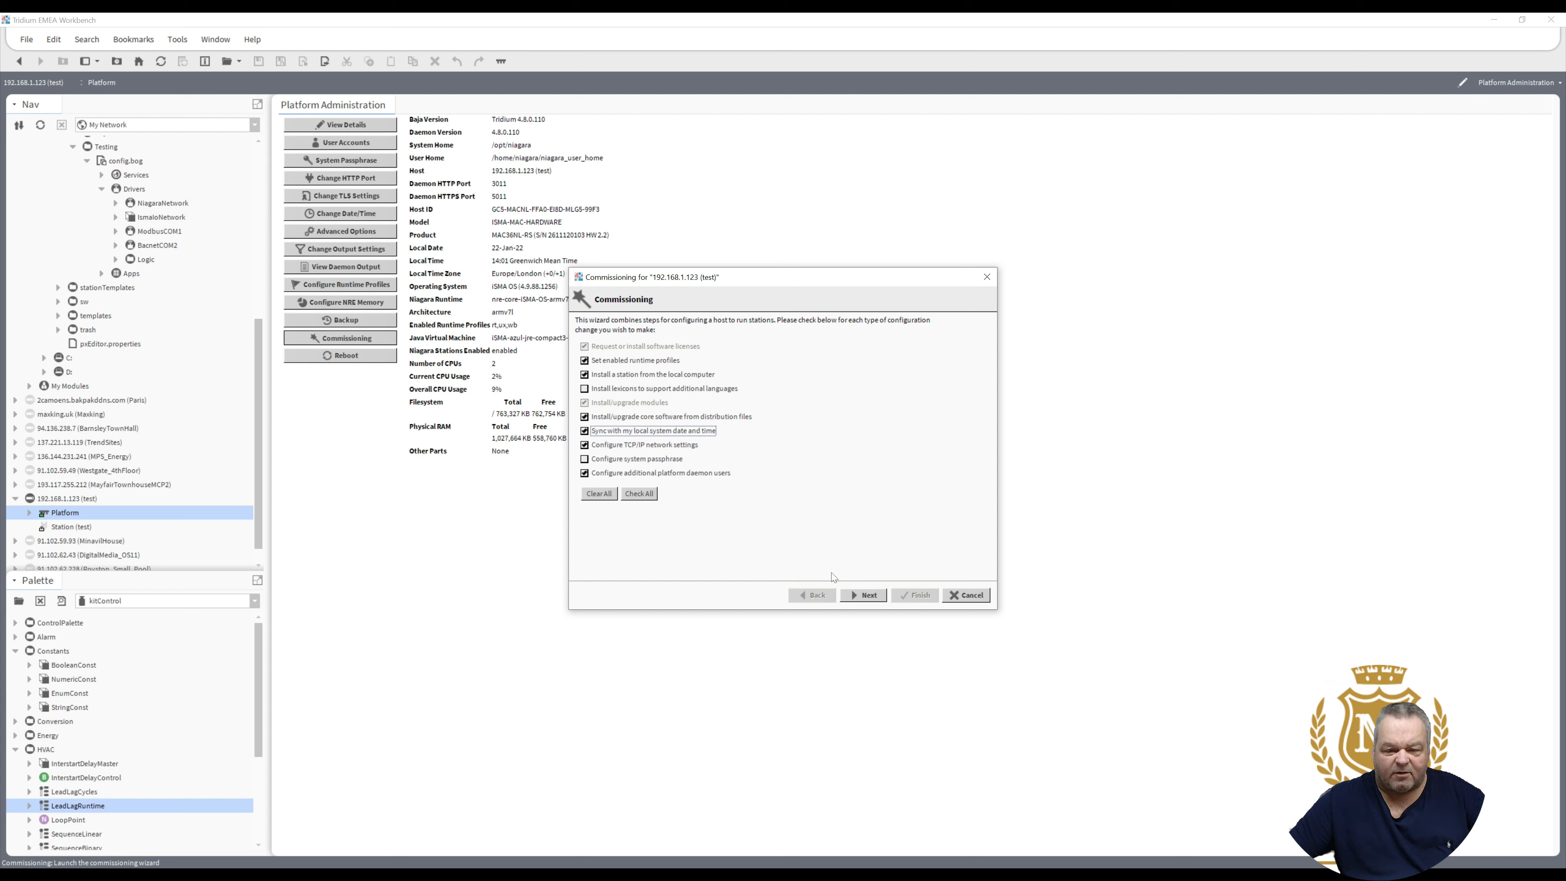
left_click(860, 595)
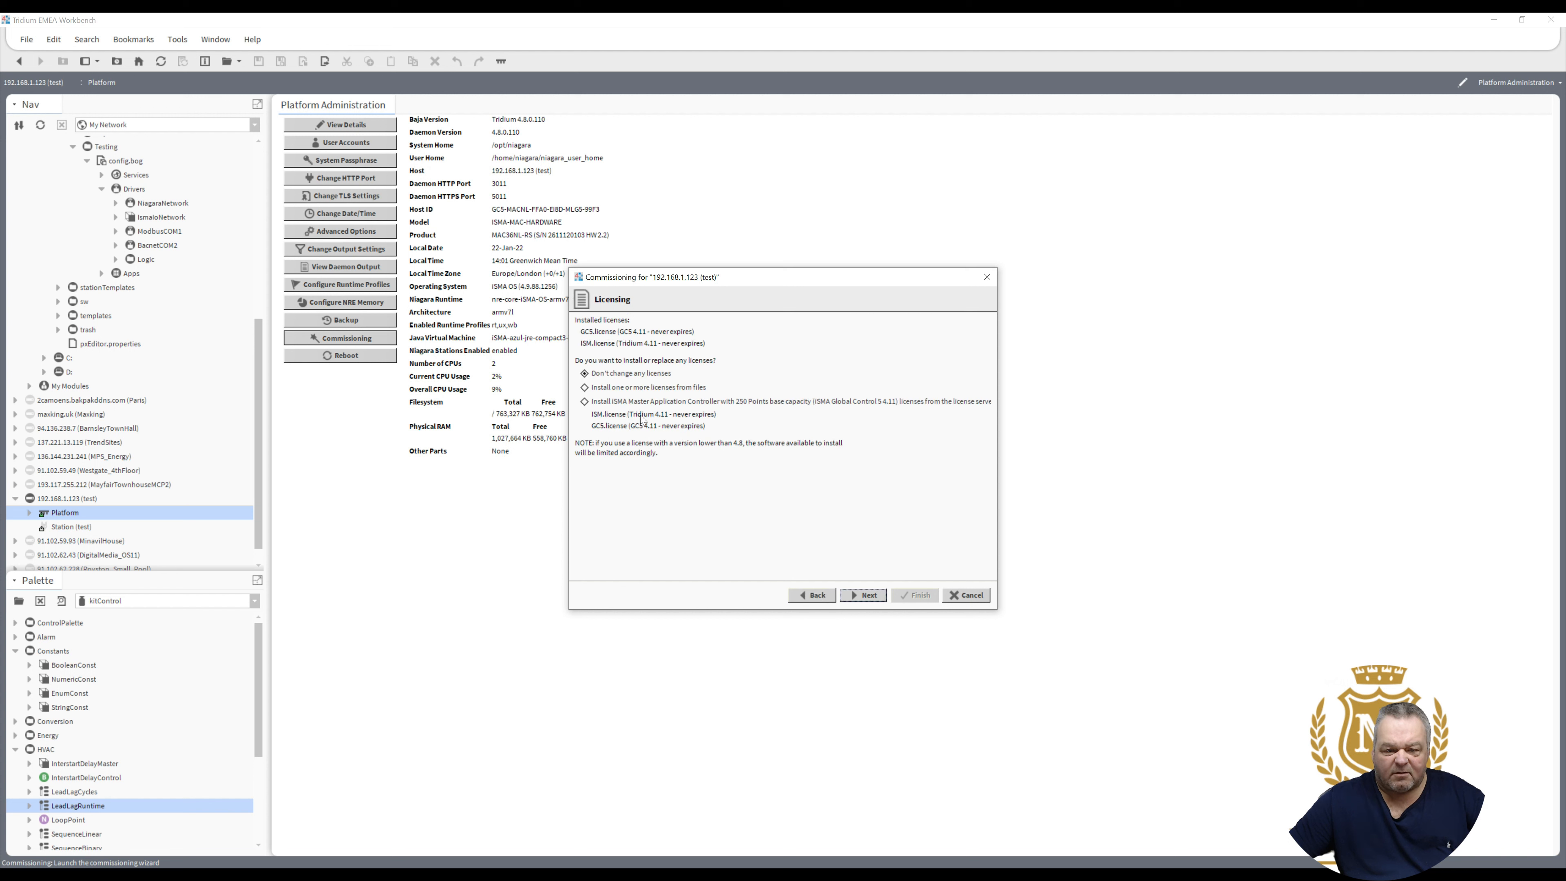
left_click(602, 375)
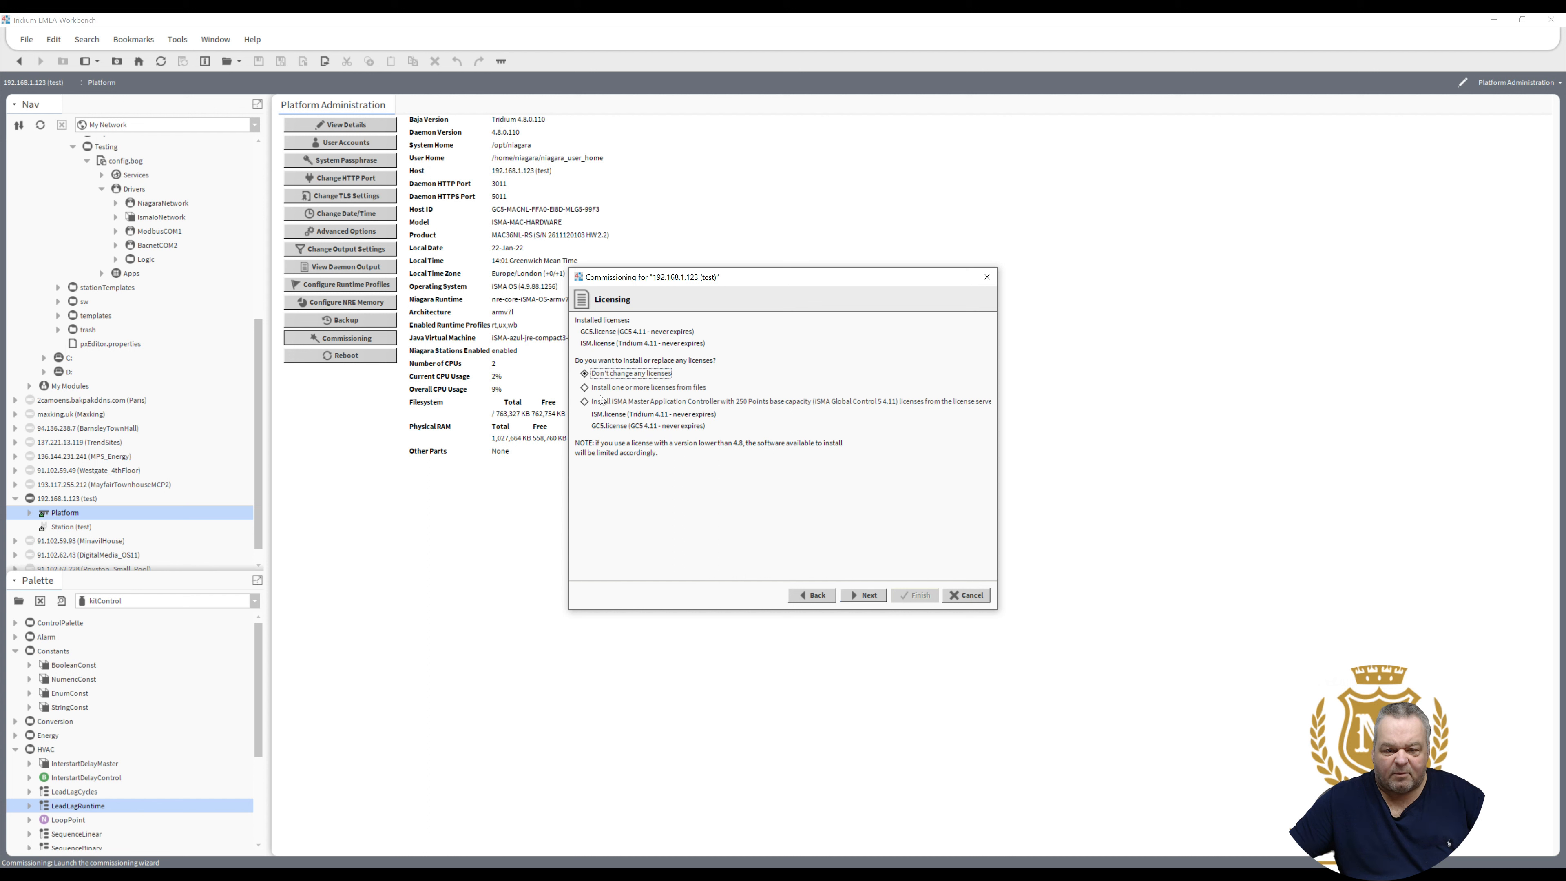
left_click(599, 402)
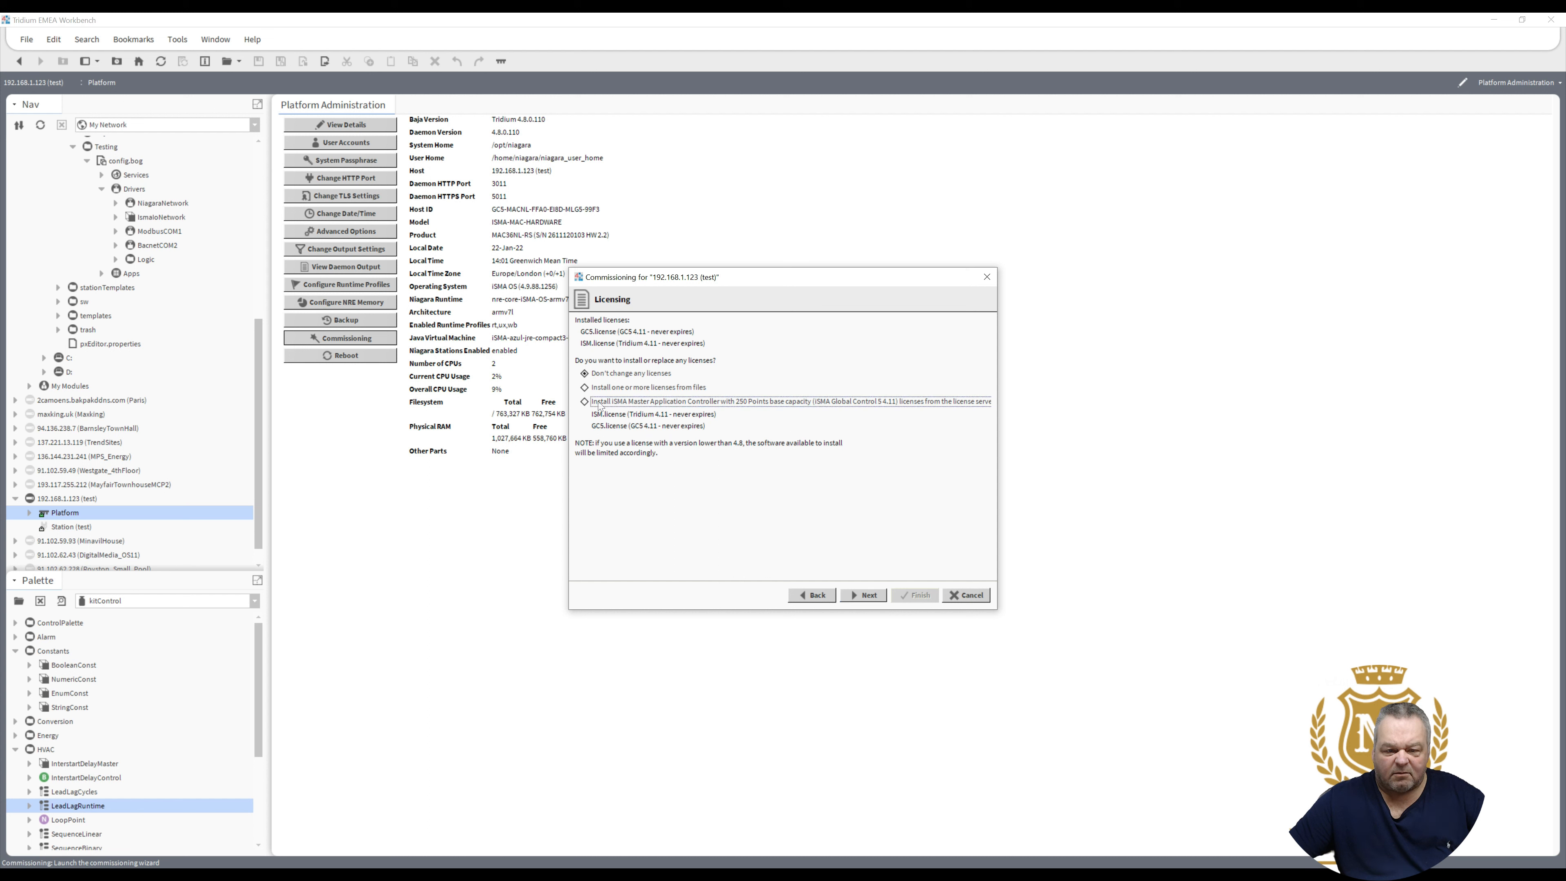
left_click(878, 597)
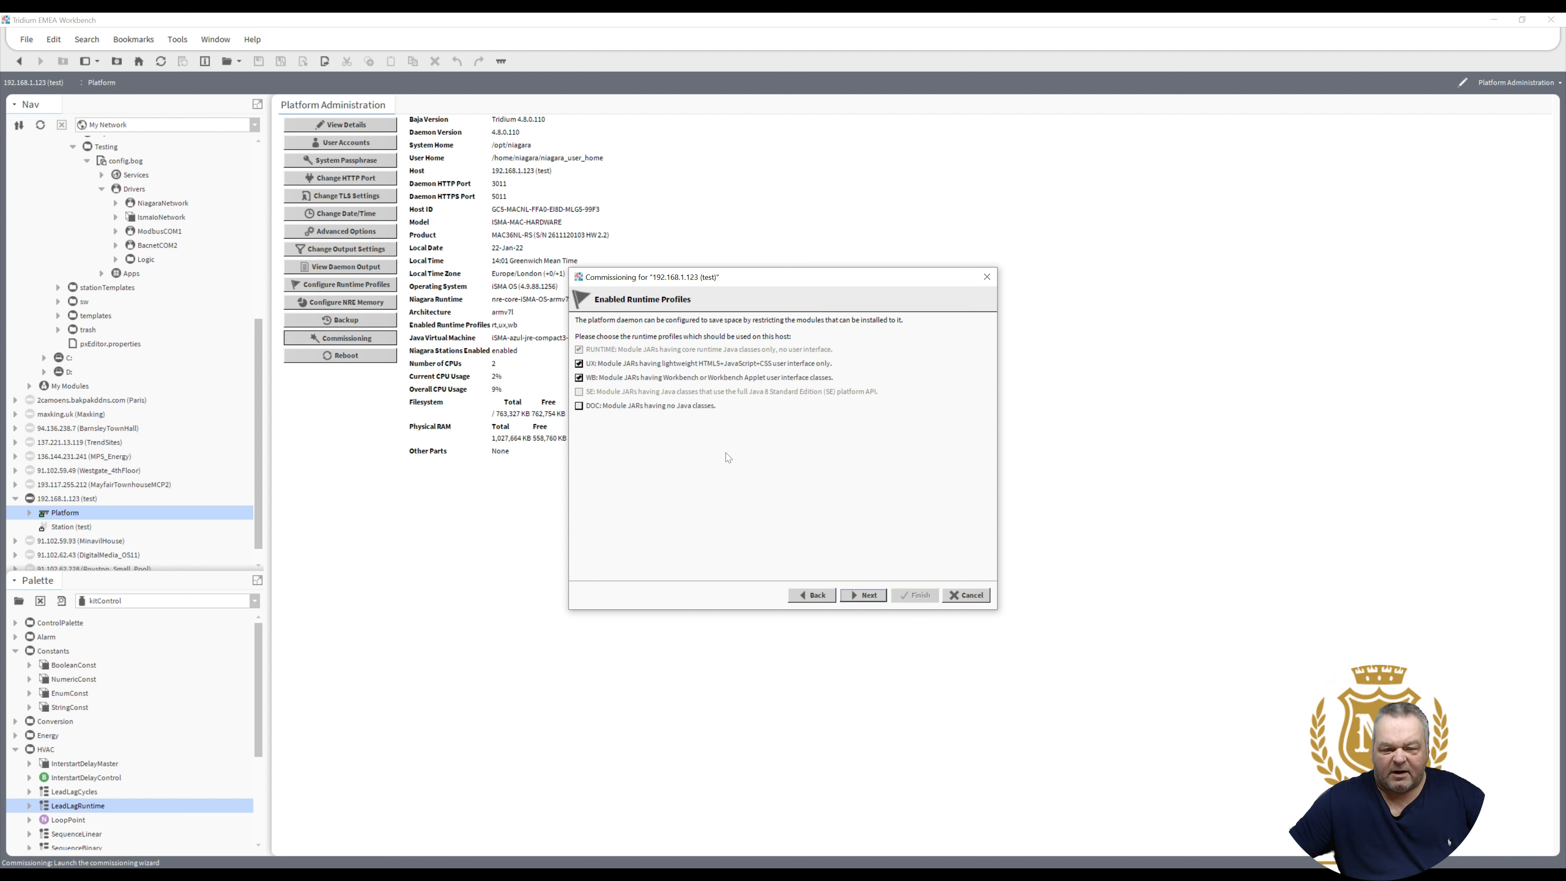
- Copy the Testing station under a new name, set to start after install
left_click(858, 596)
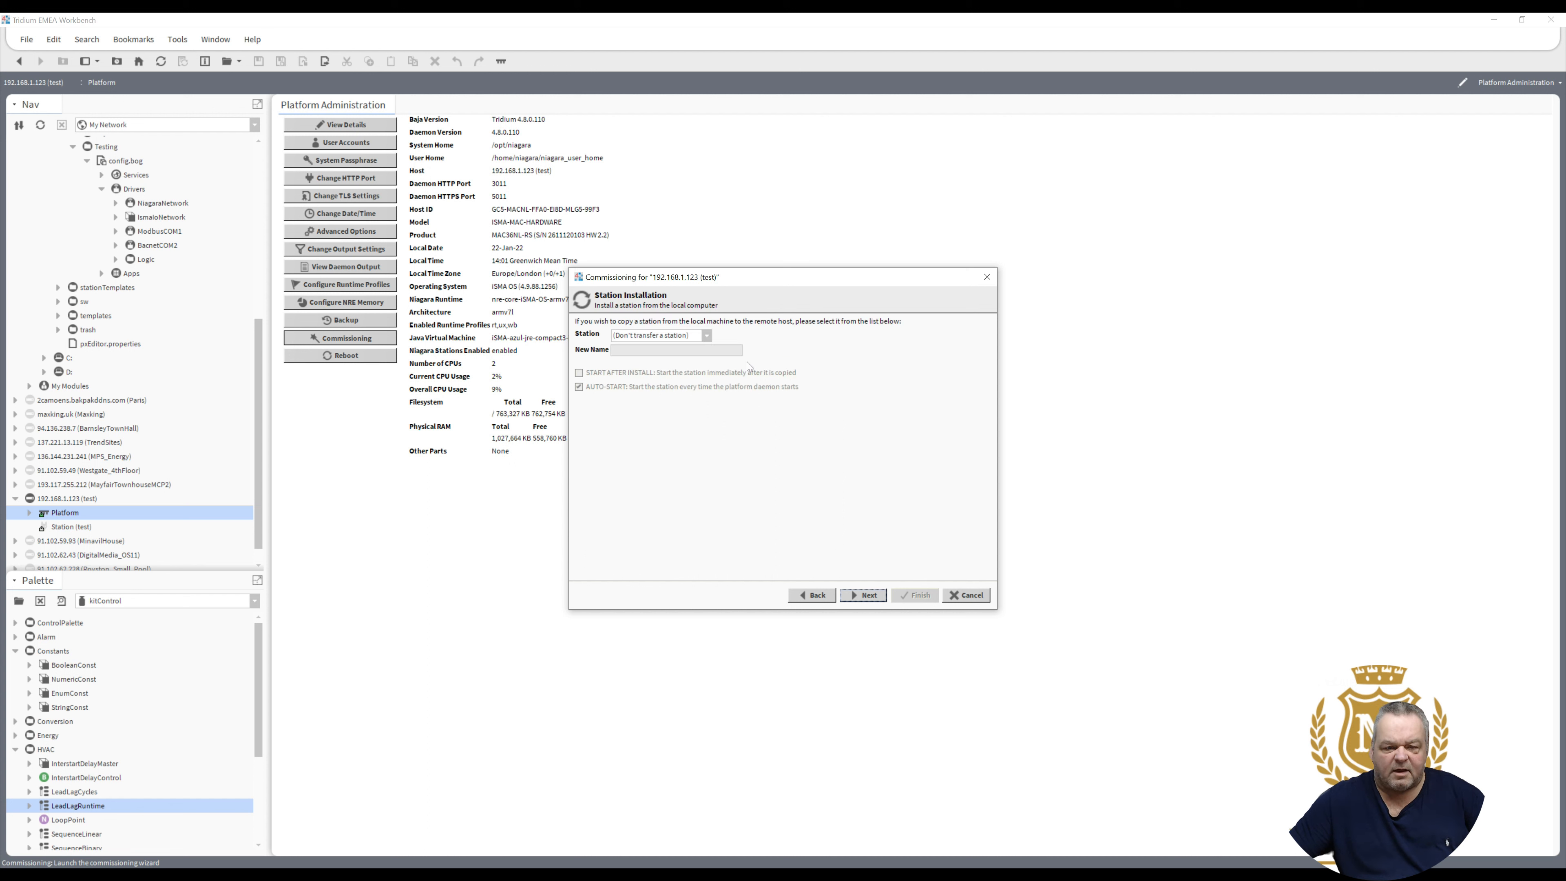
left_click(707, 337)
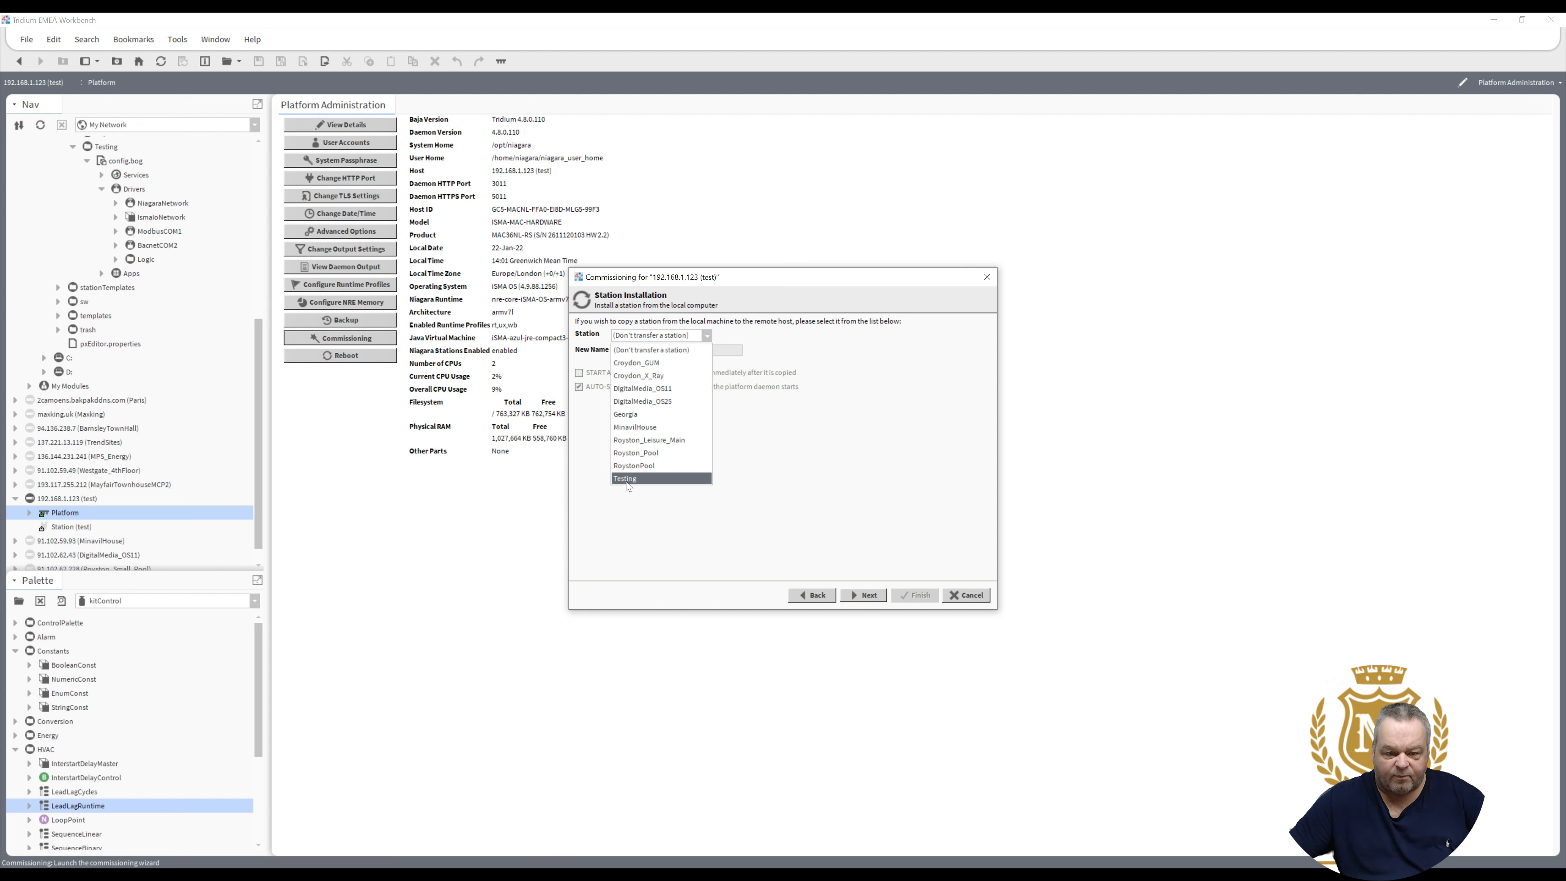
left_click(627, 479)
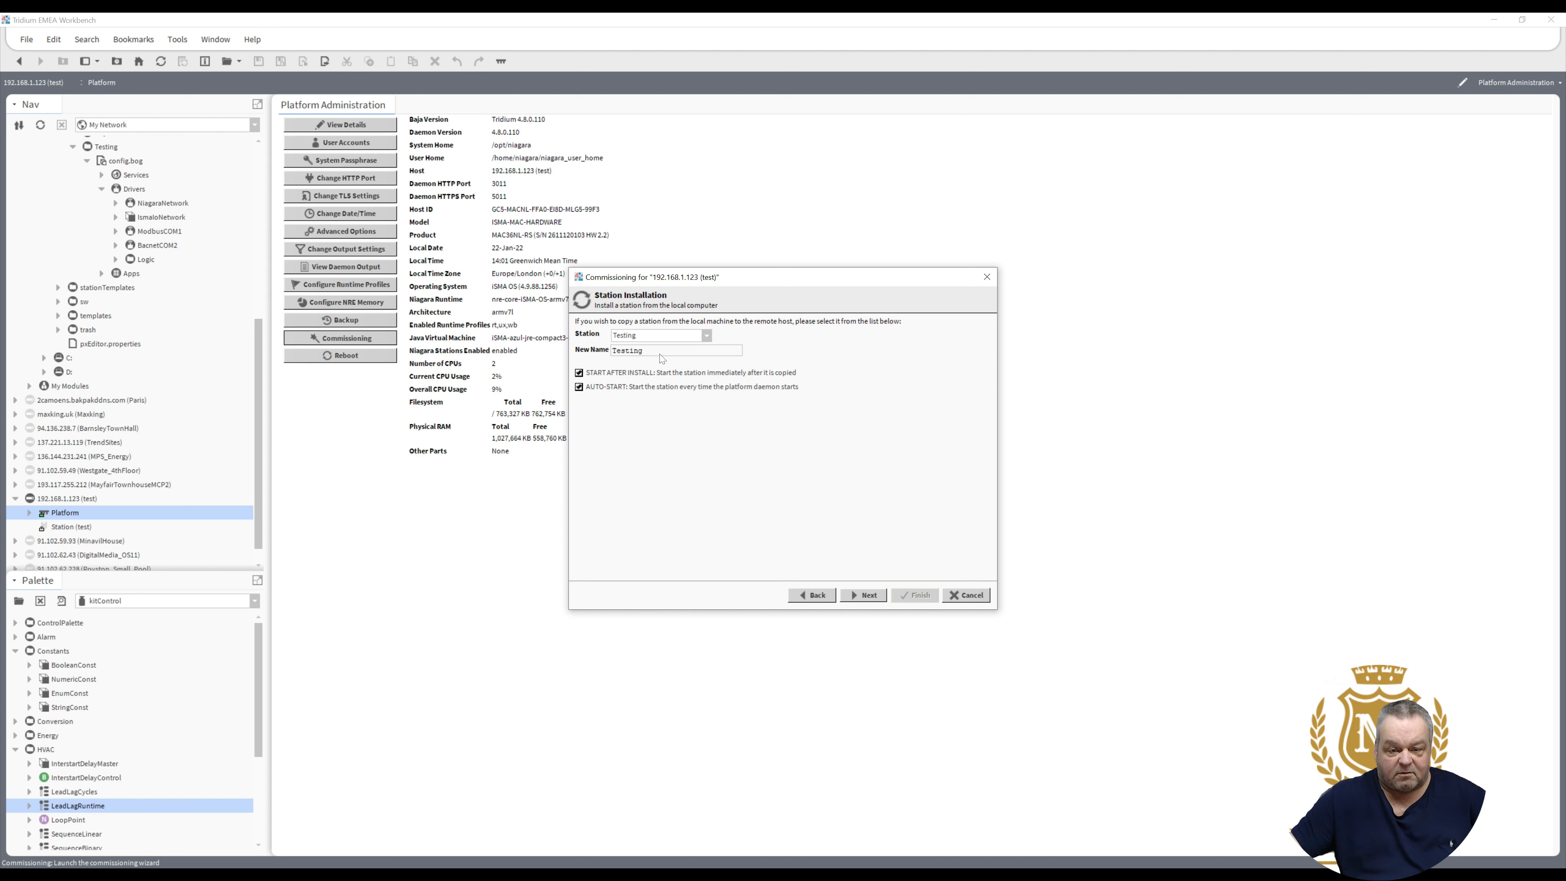
left_click_drag(644, 350, 555, 352)
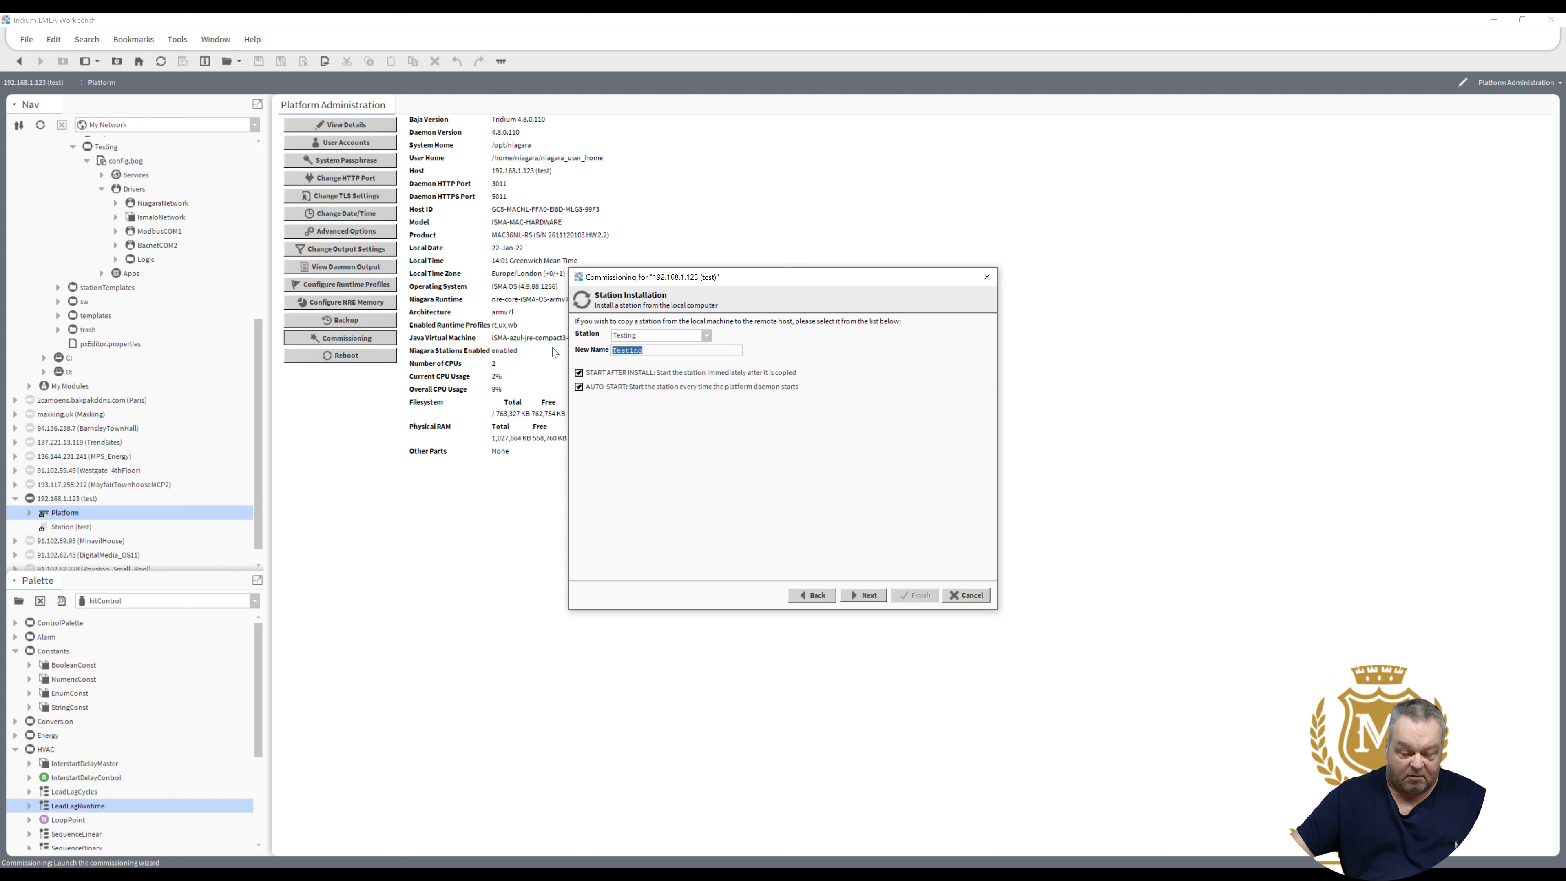
type("Maxking")
left_click(578, 372)
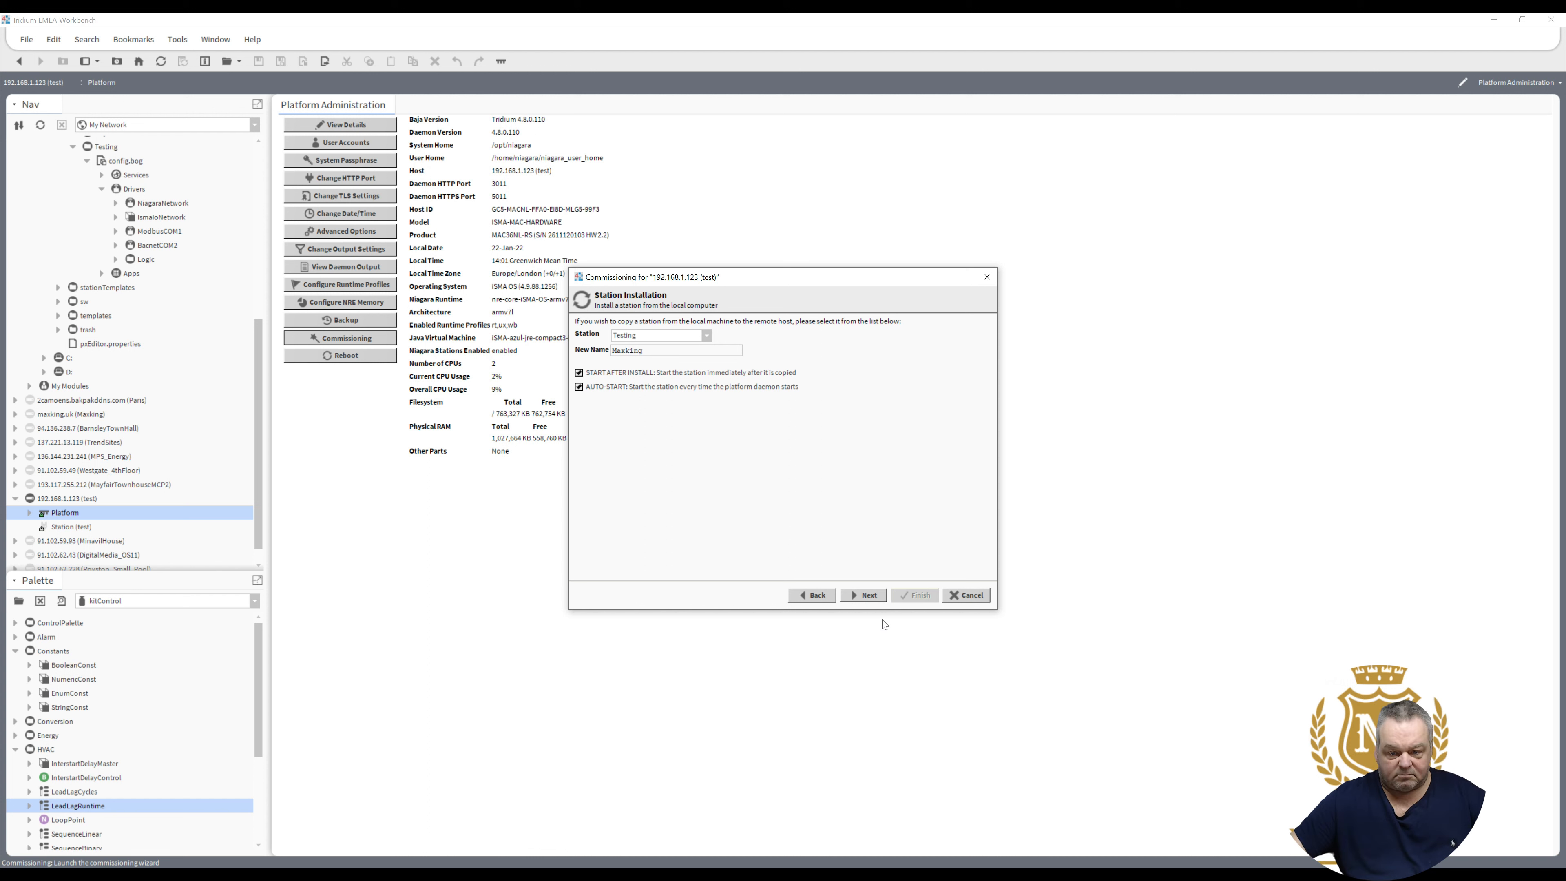
left_click(861, 595)
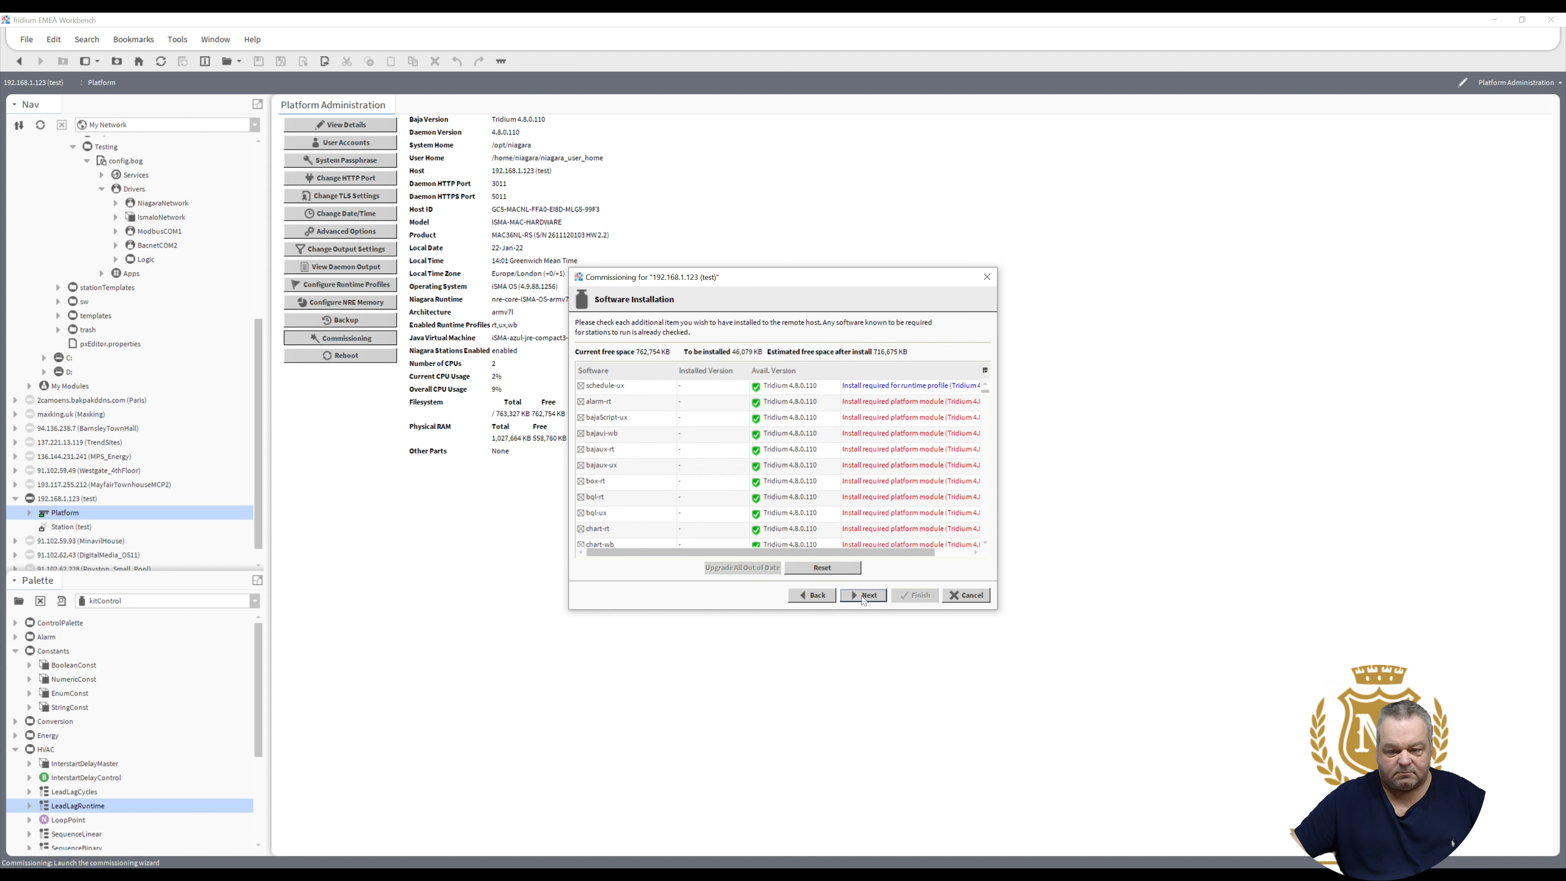
left_click(863, 595)
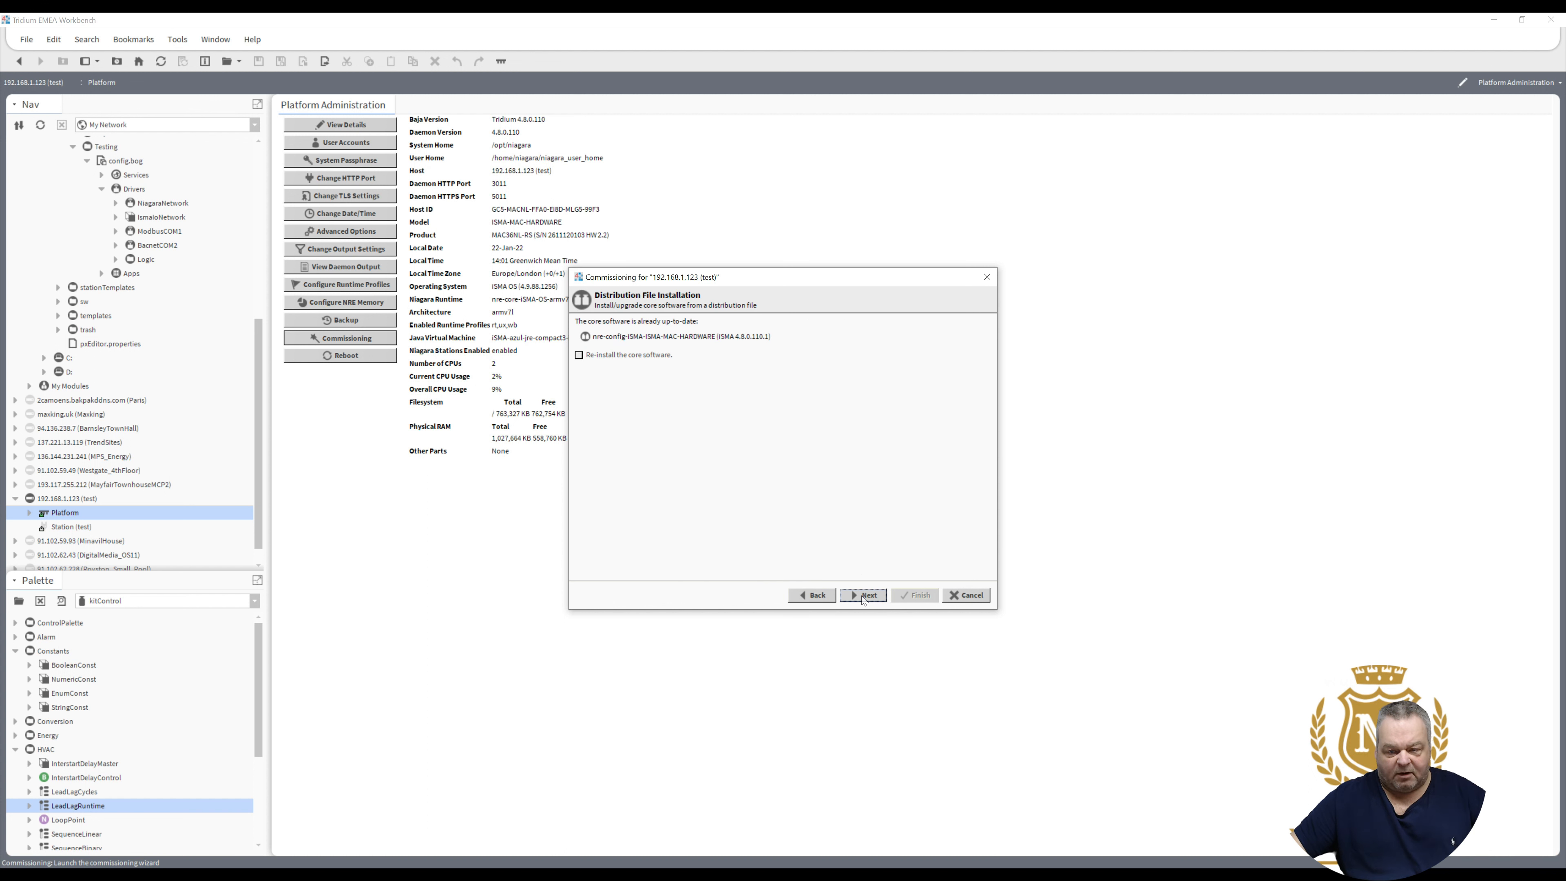
- Review the eth1 and eth0 interface settings, keeping eth1 enabled, and continue past TCP/IP
left_click(862, 595)
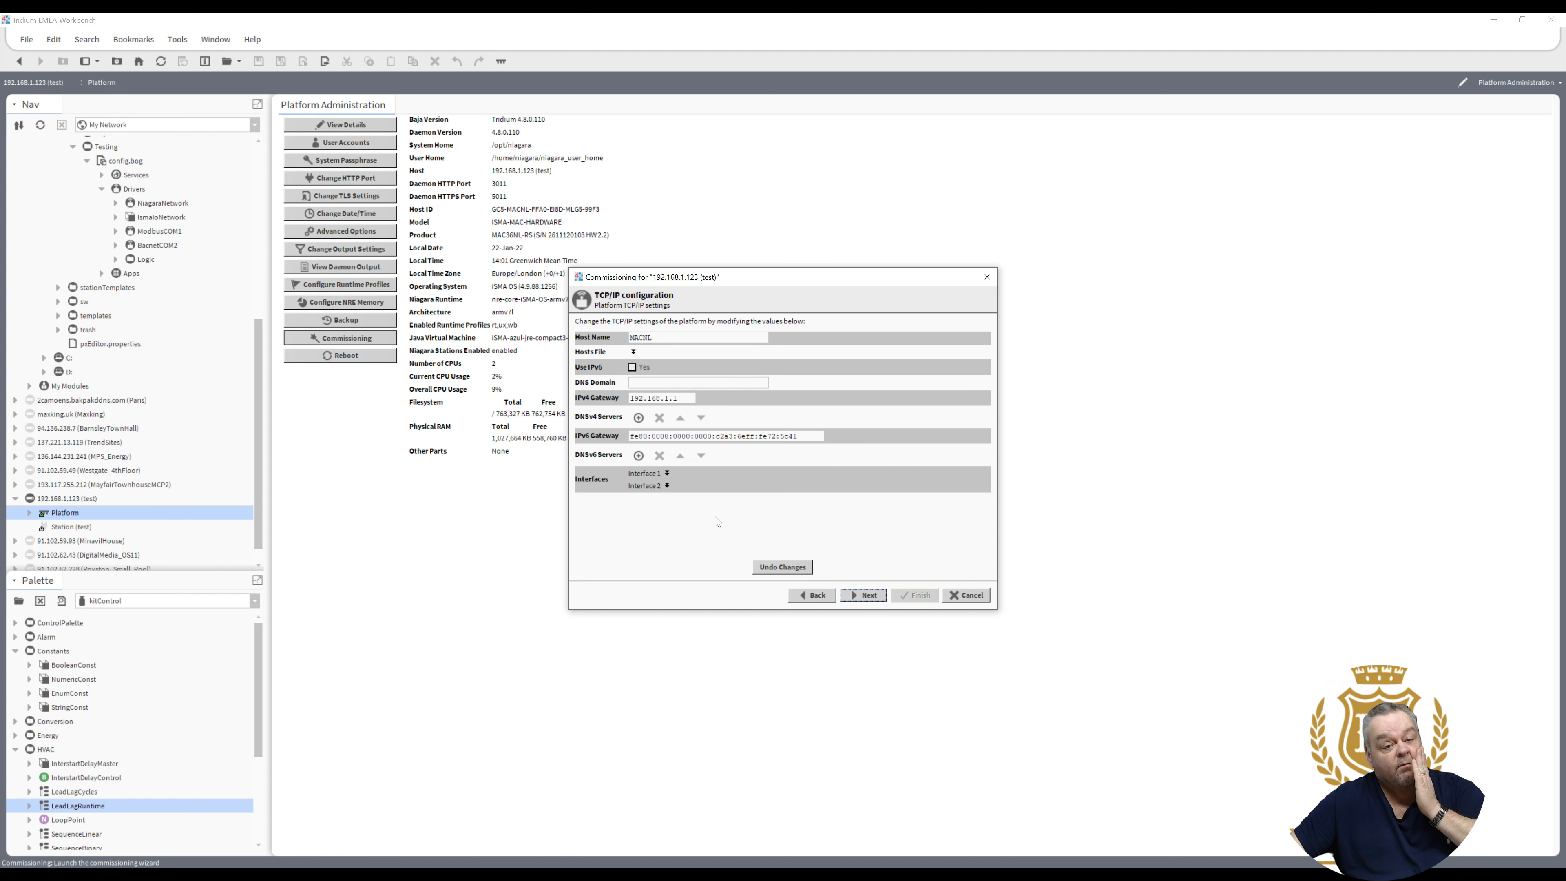
left_click(666, 486)
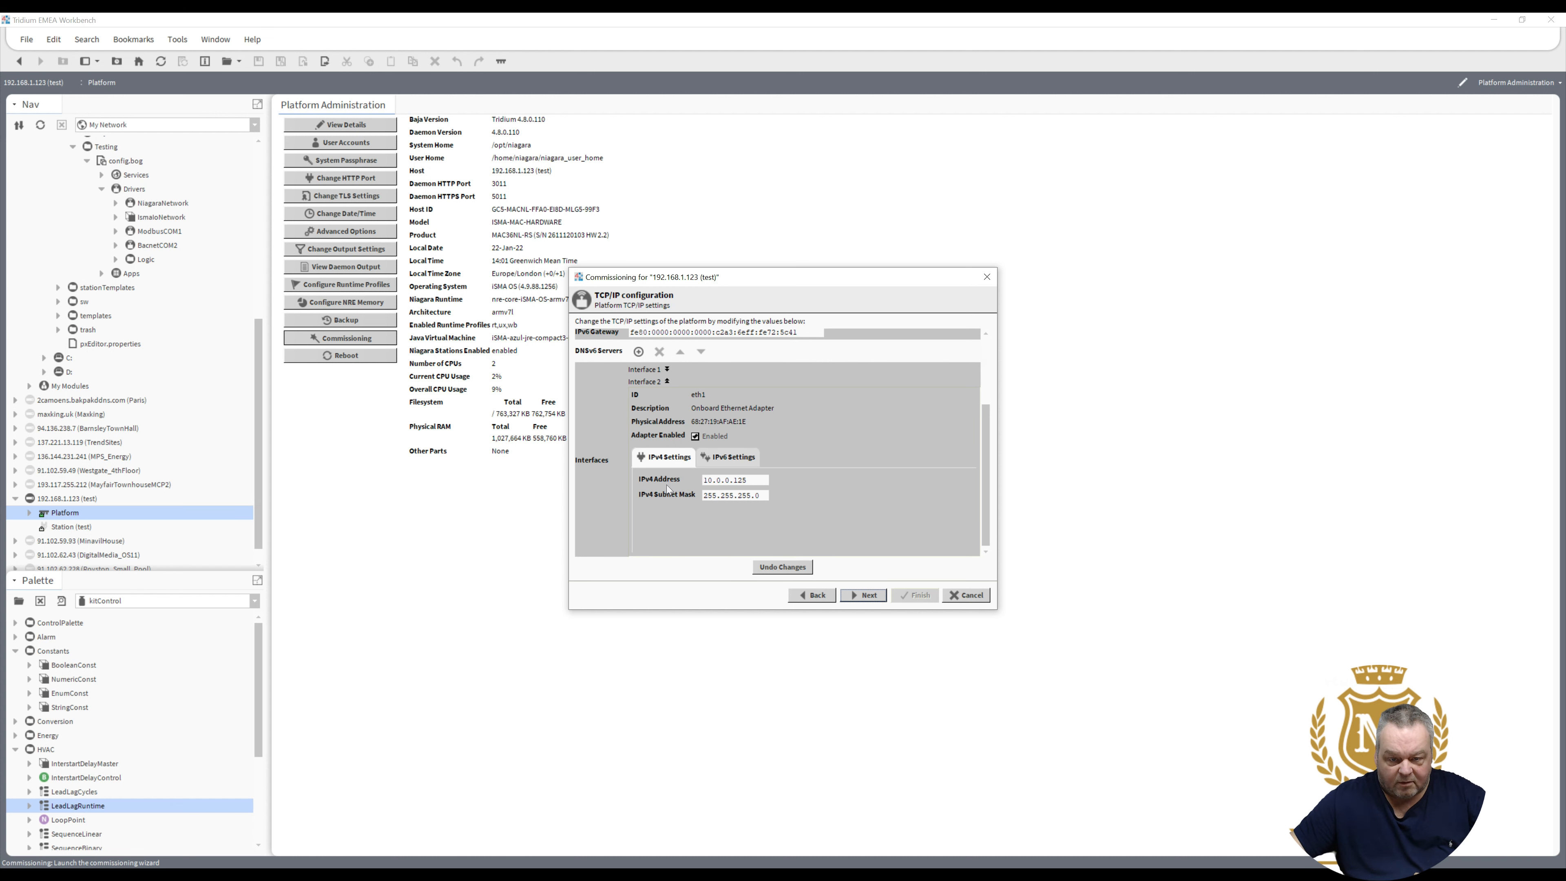
left_click(695, 436)
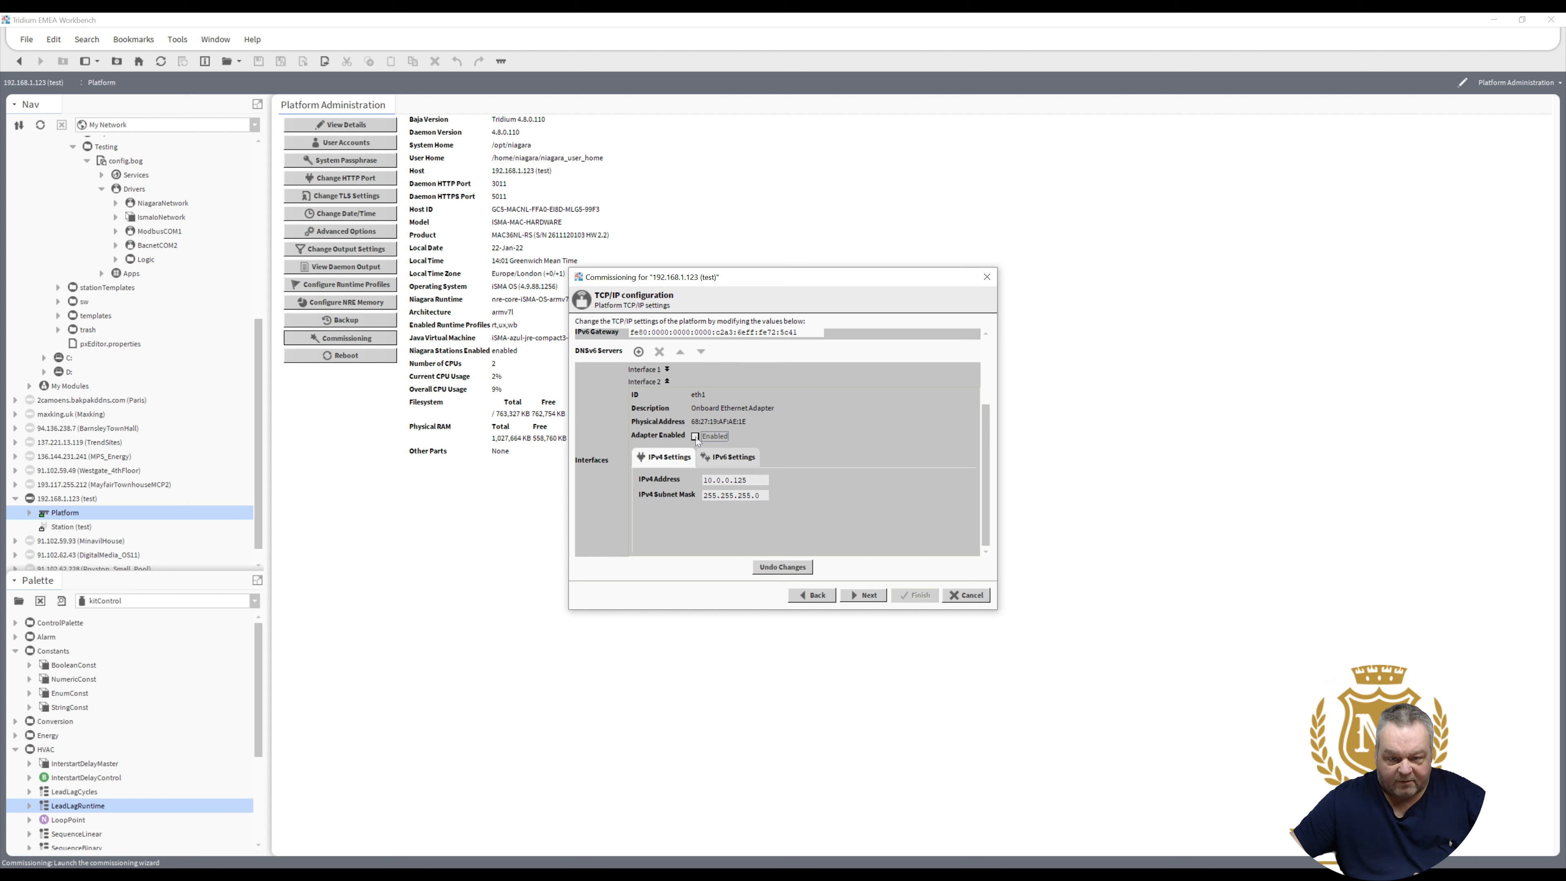
left_click(696, 437)
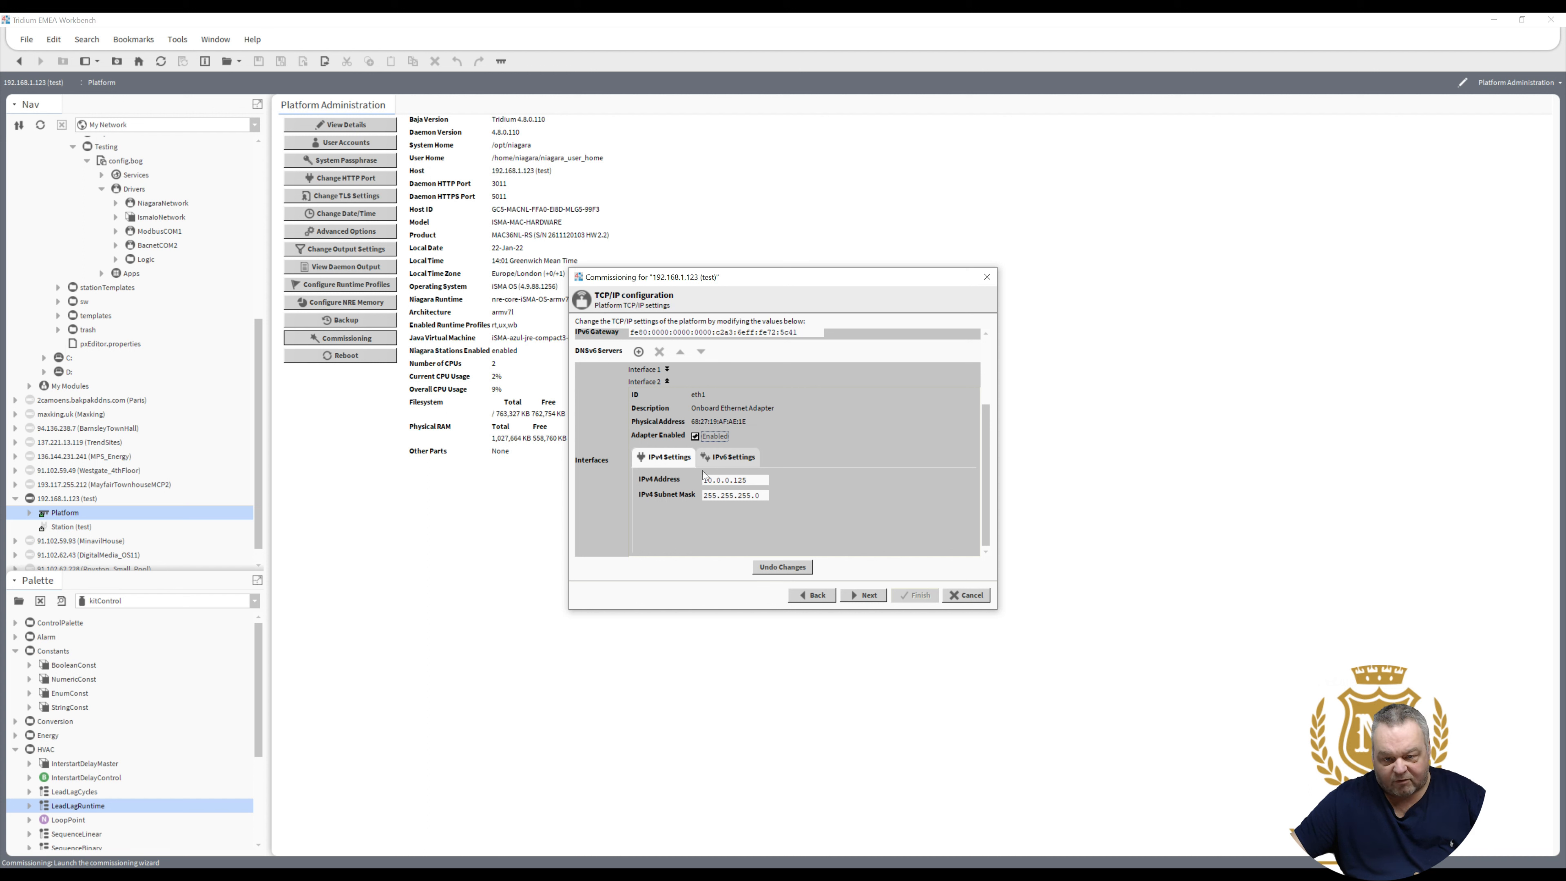
left_click(666, 369)
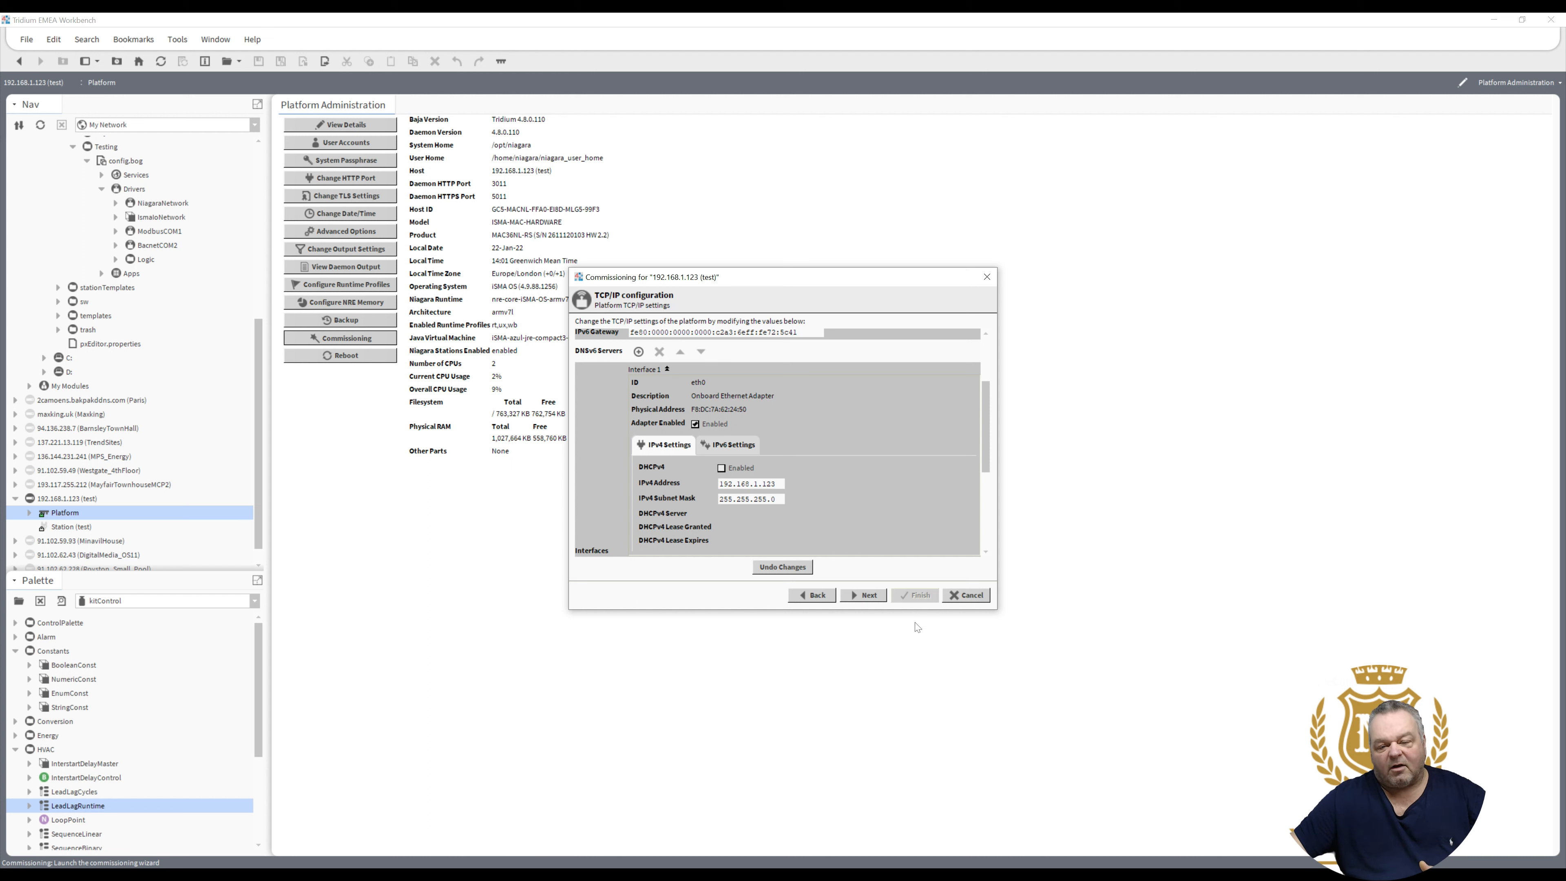
left_click(866, 594)
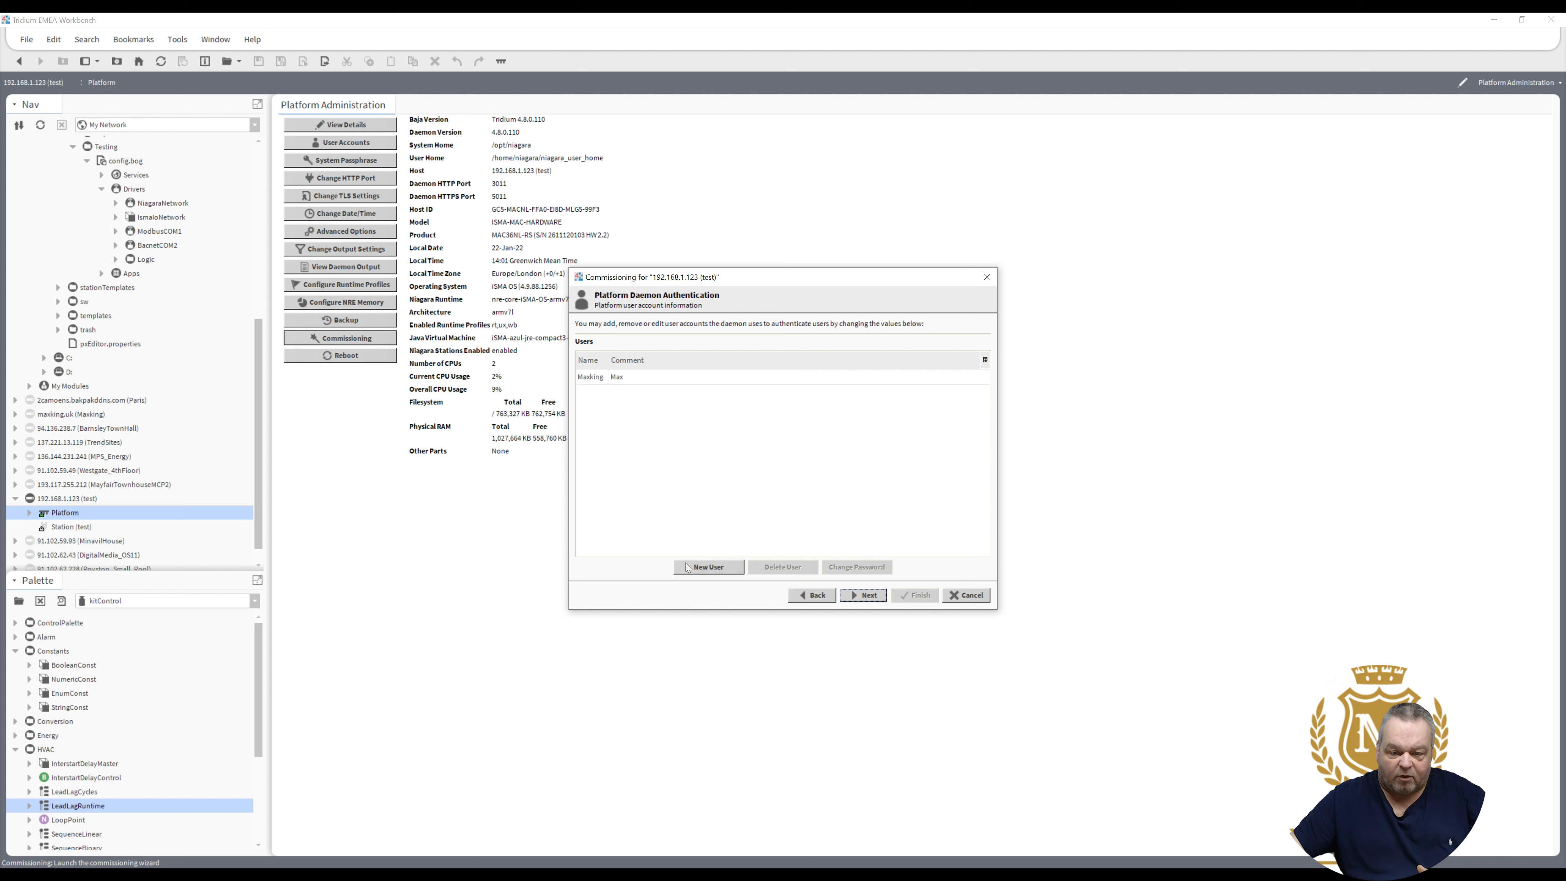
- Add a second platform daemon user with name, password and comment, then continue to Review of changes
left_click(699, 567)
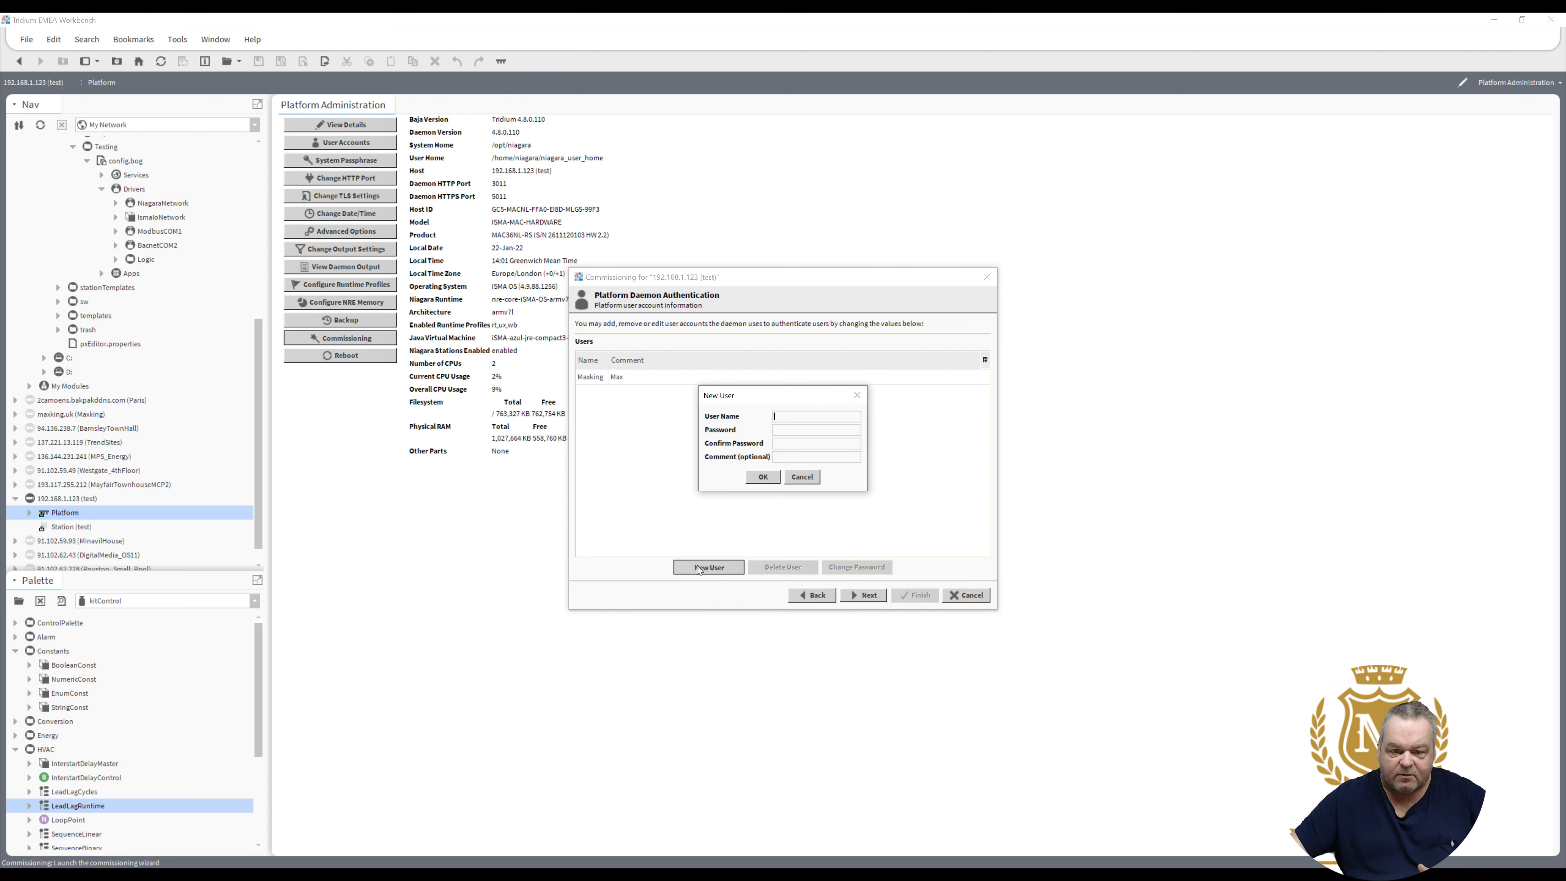
type("User")
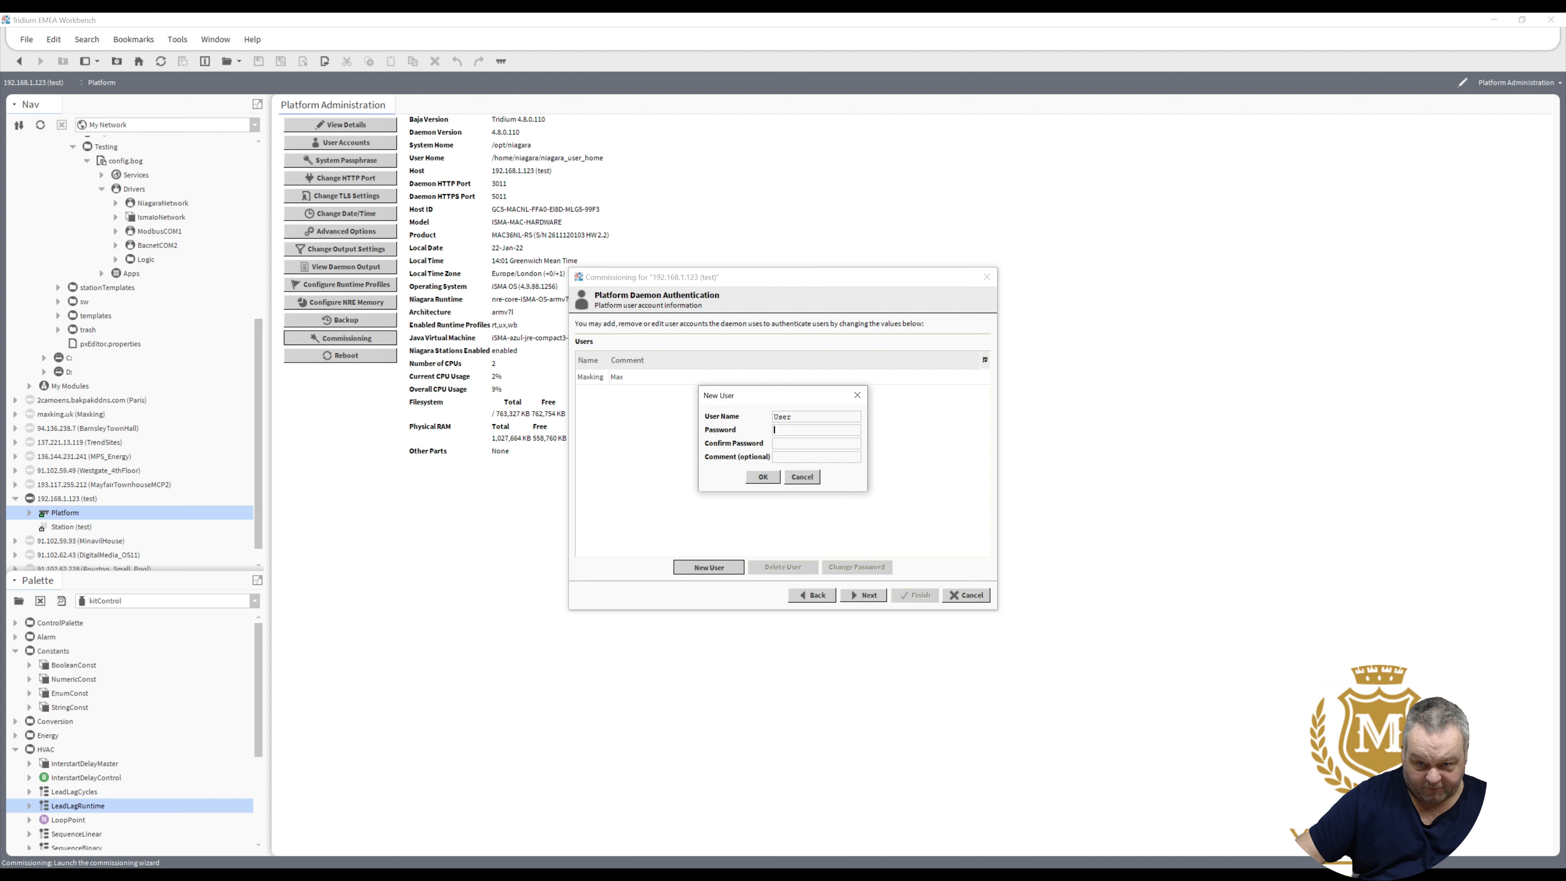
type("••••")
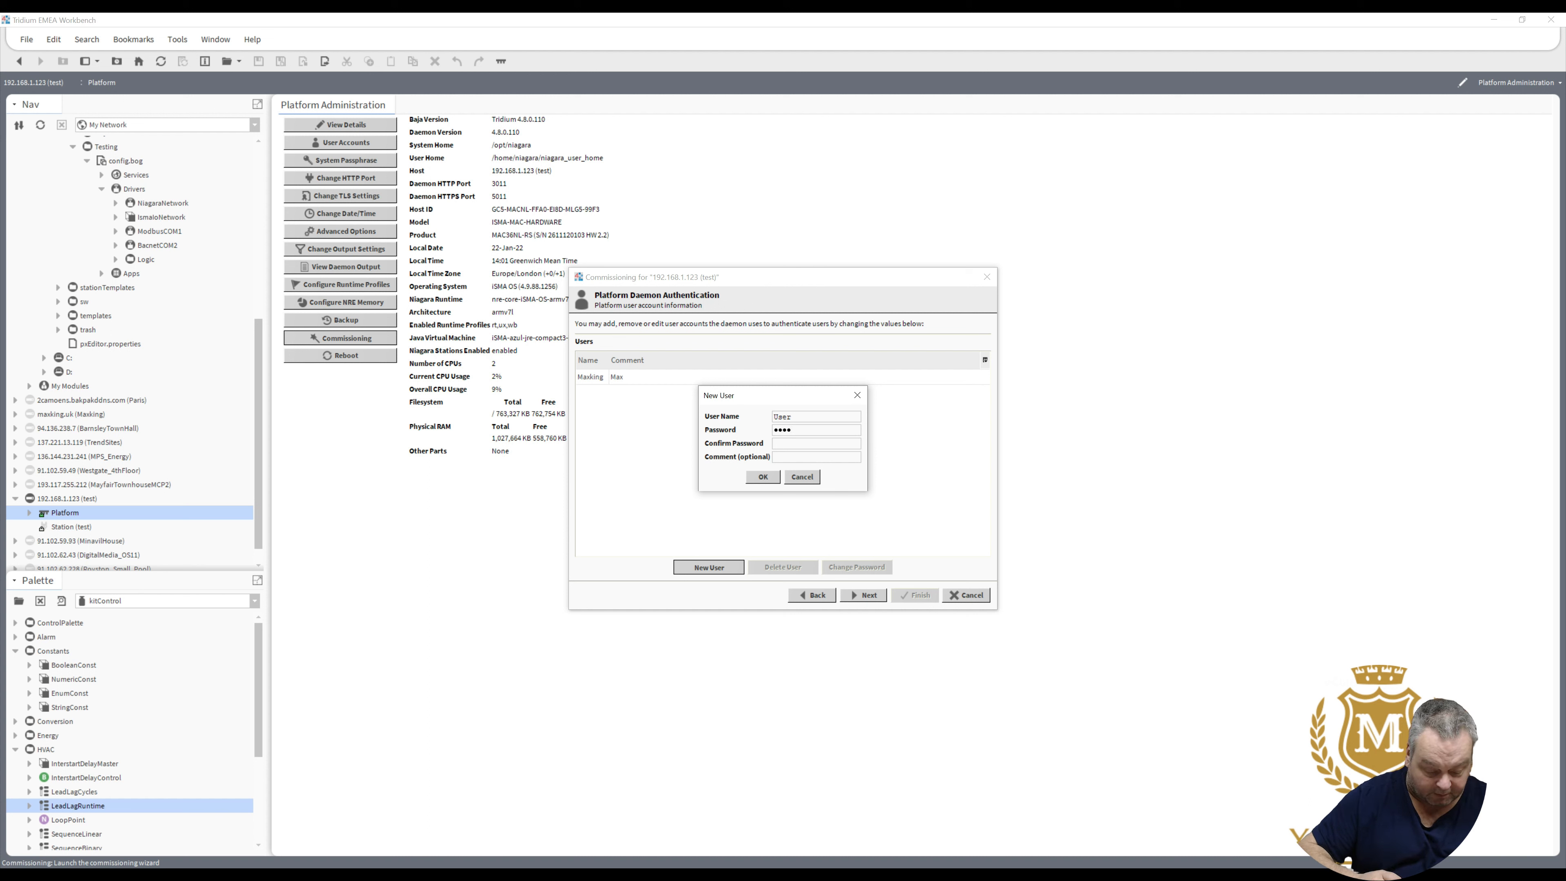
key("BackSpace")
key("BackSpace")
key("BackSpace")
key("BackSpace")
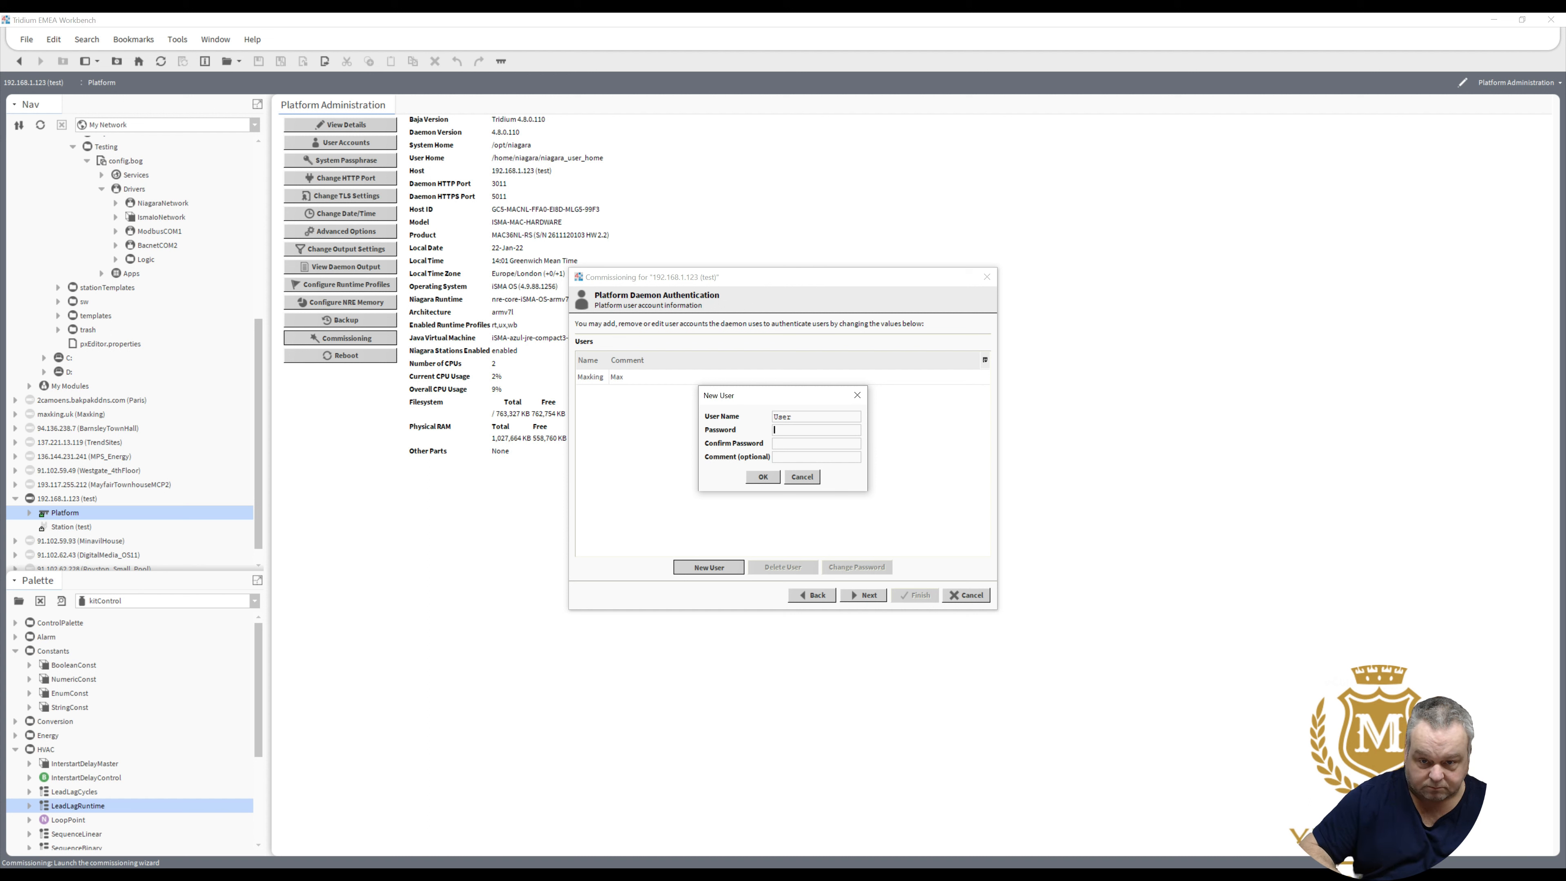
type("••••")
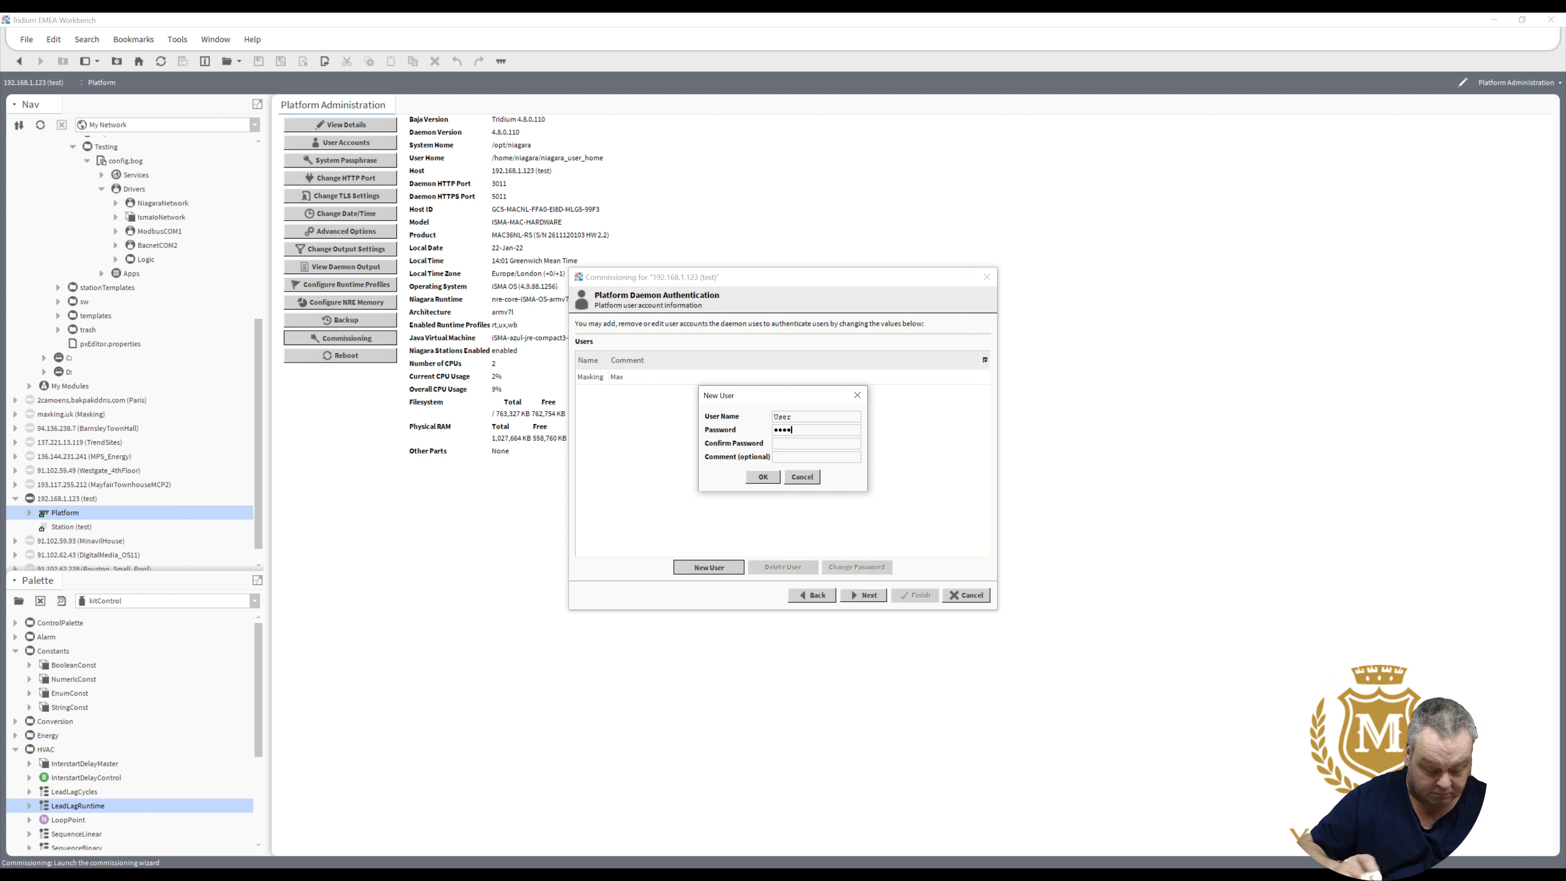
type("••••••")
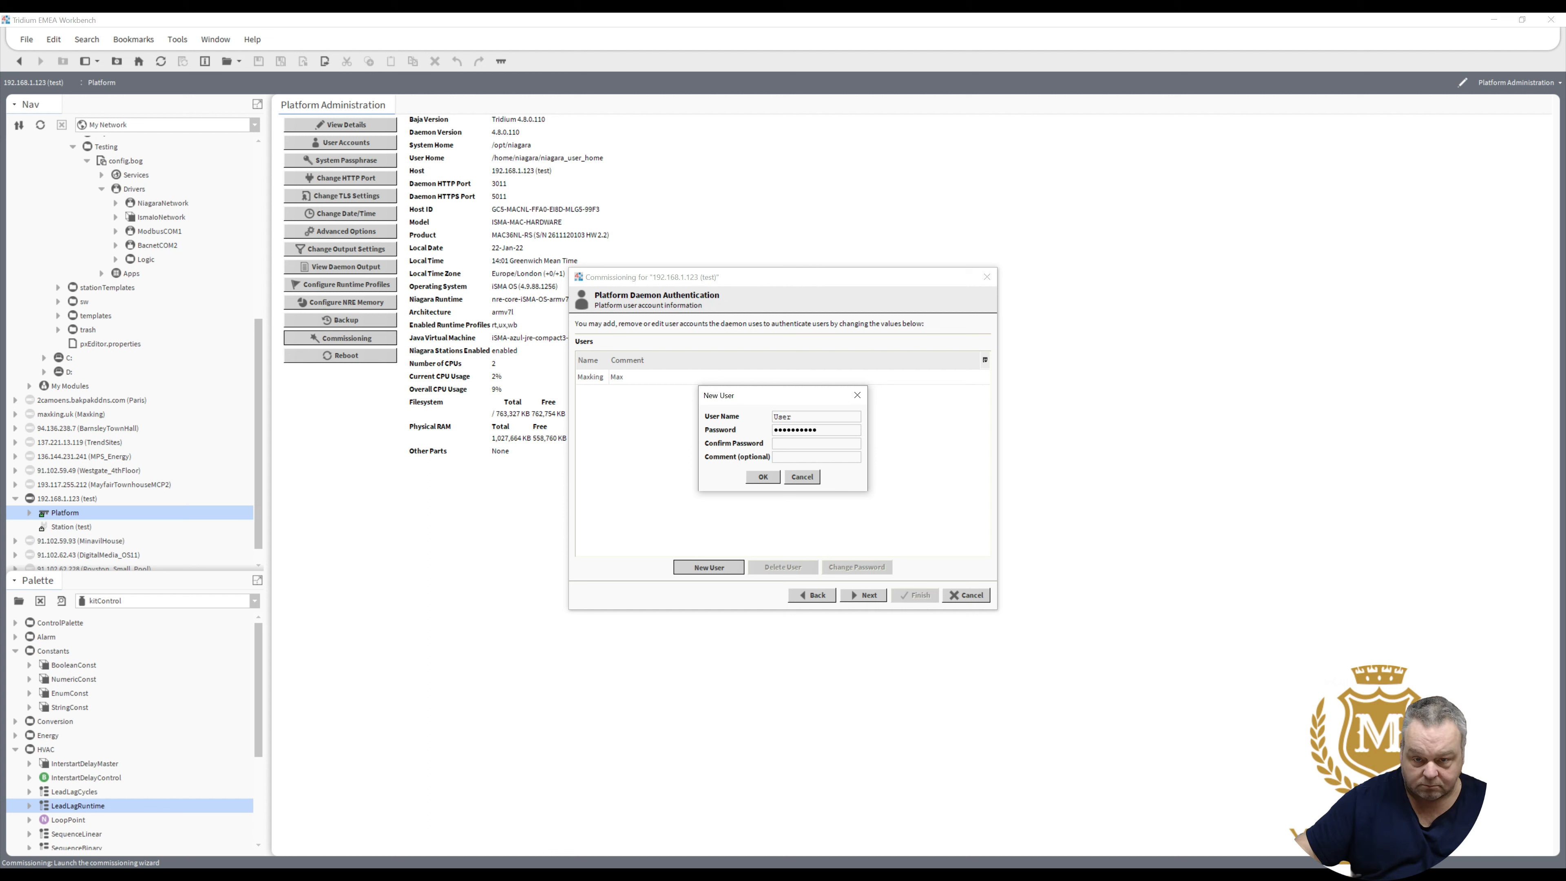
key("Tab")
type("•")
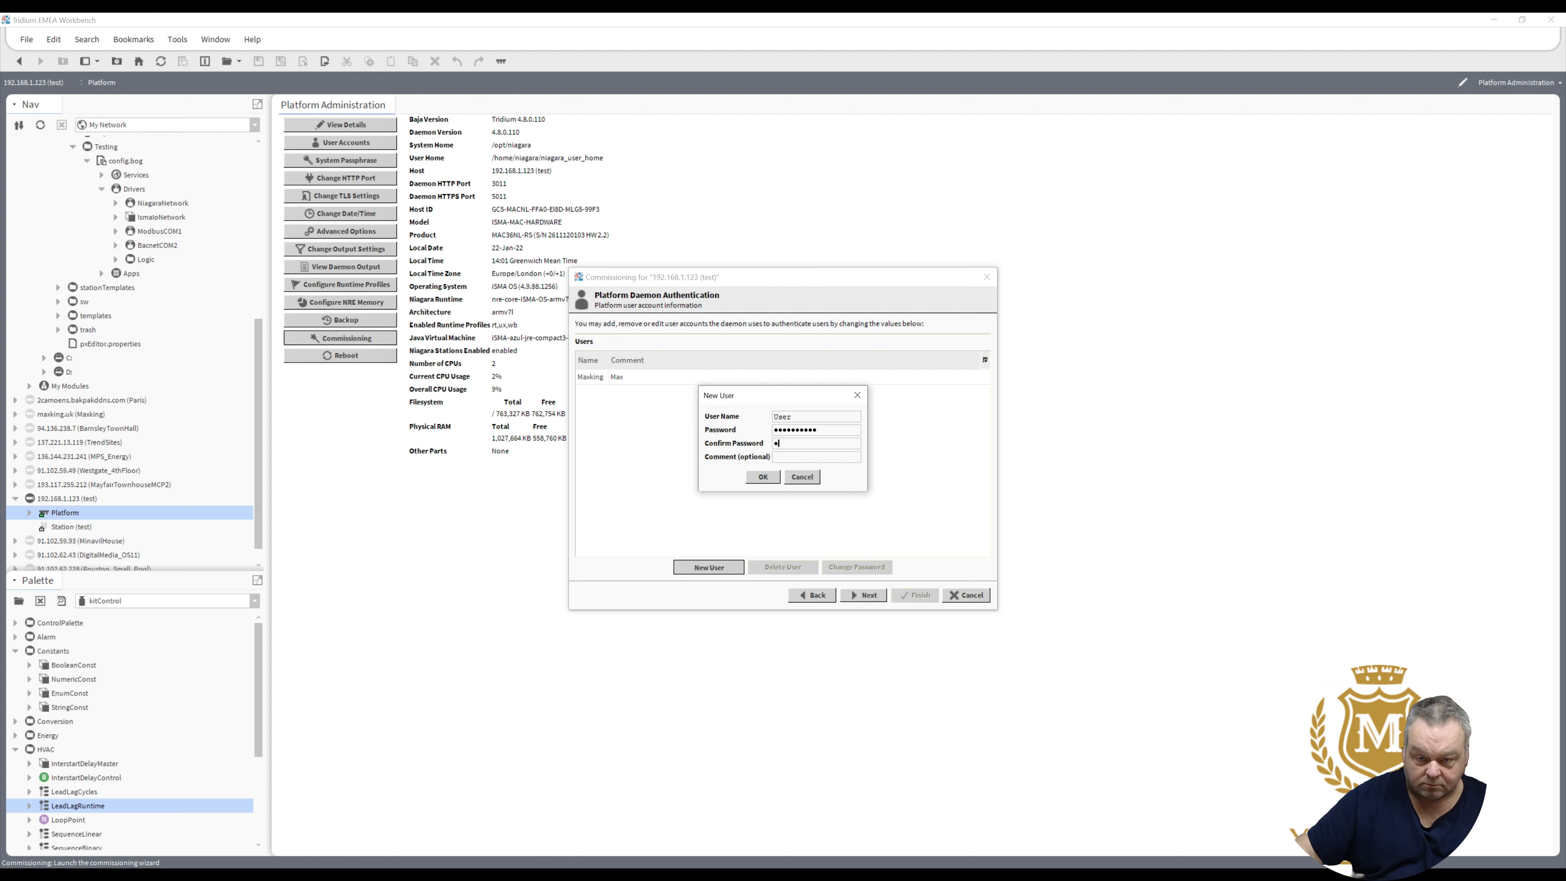
type("•••••••••")
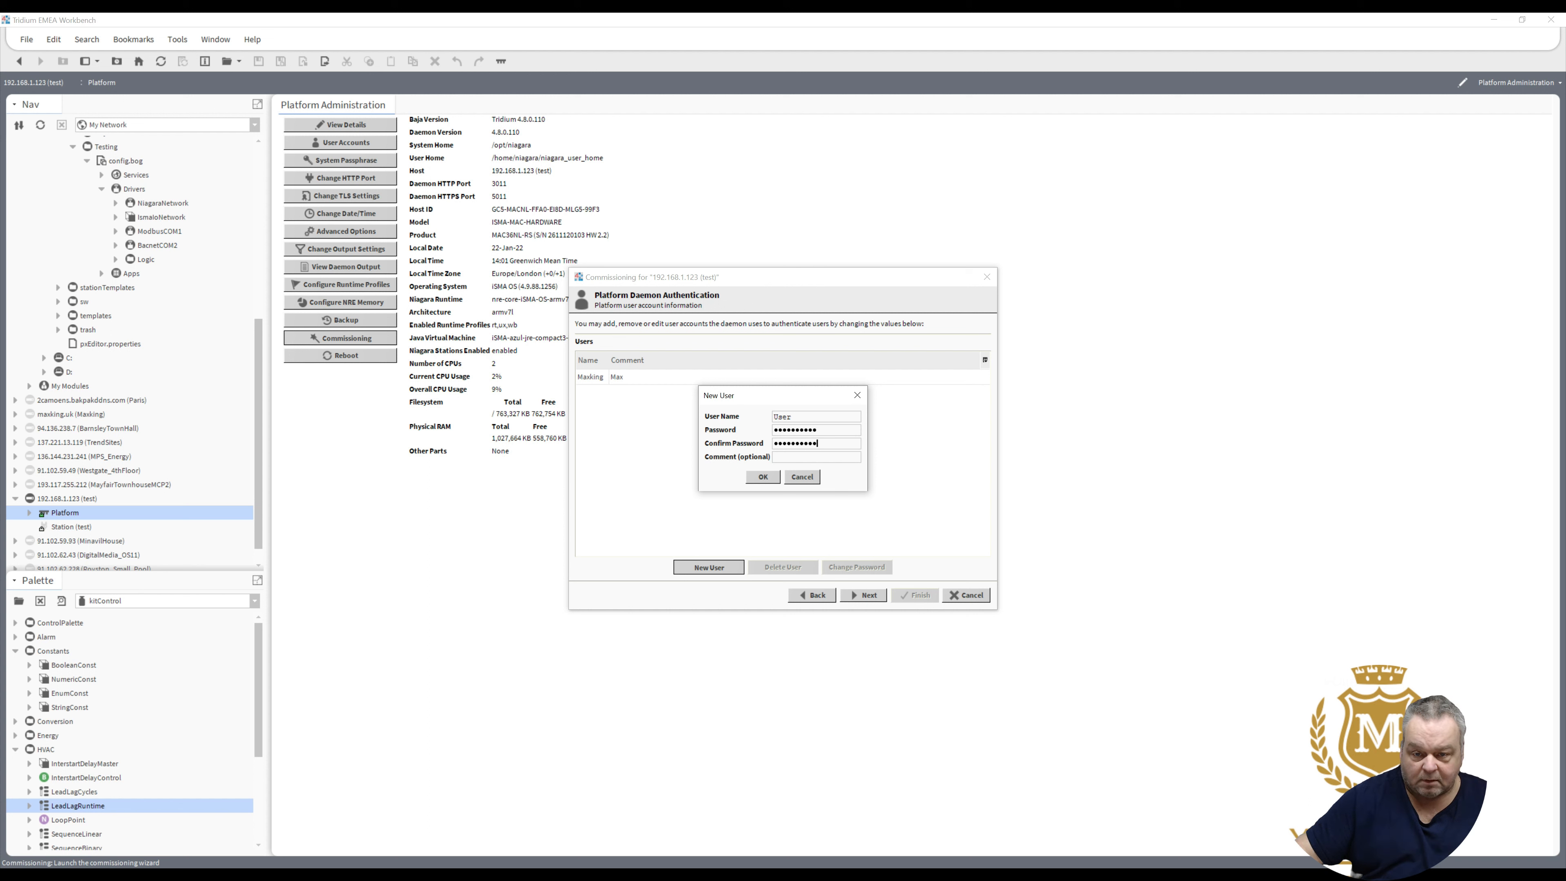
type("User")
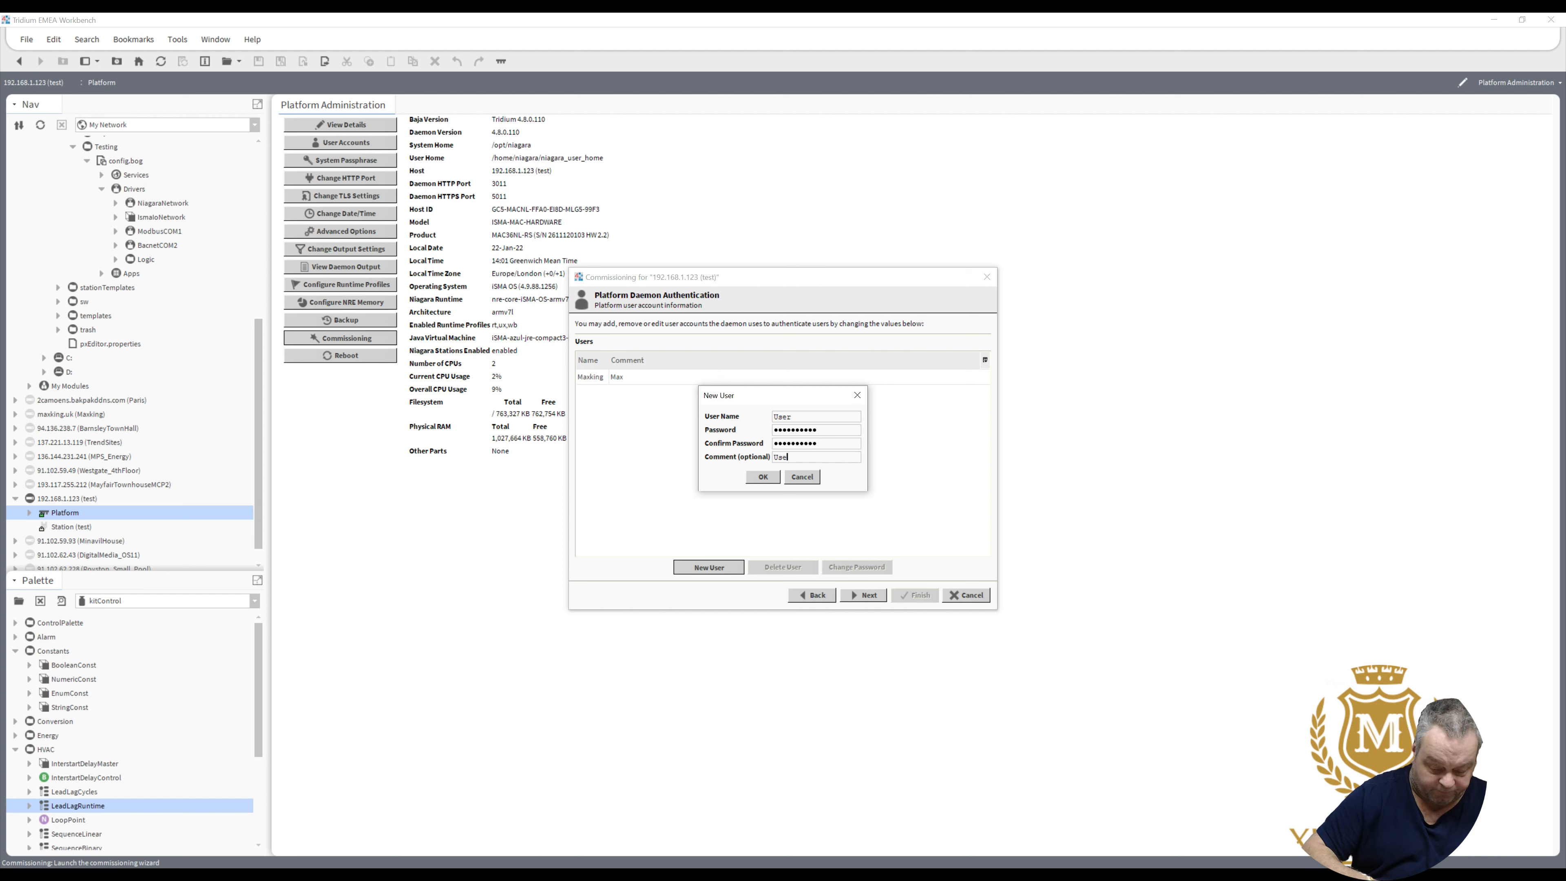
left_click(763, 478)
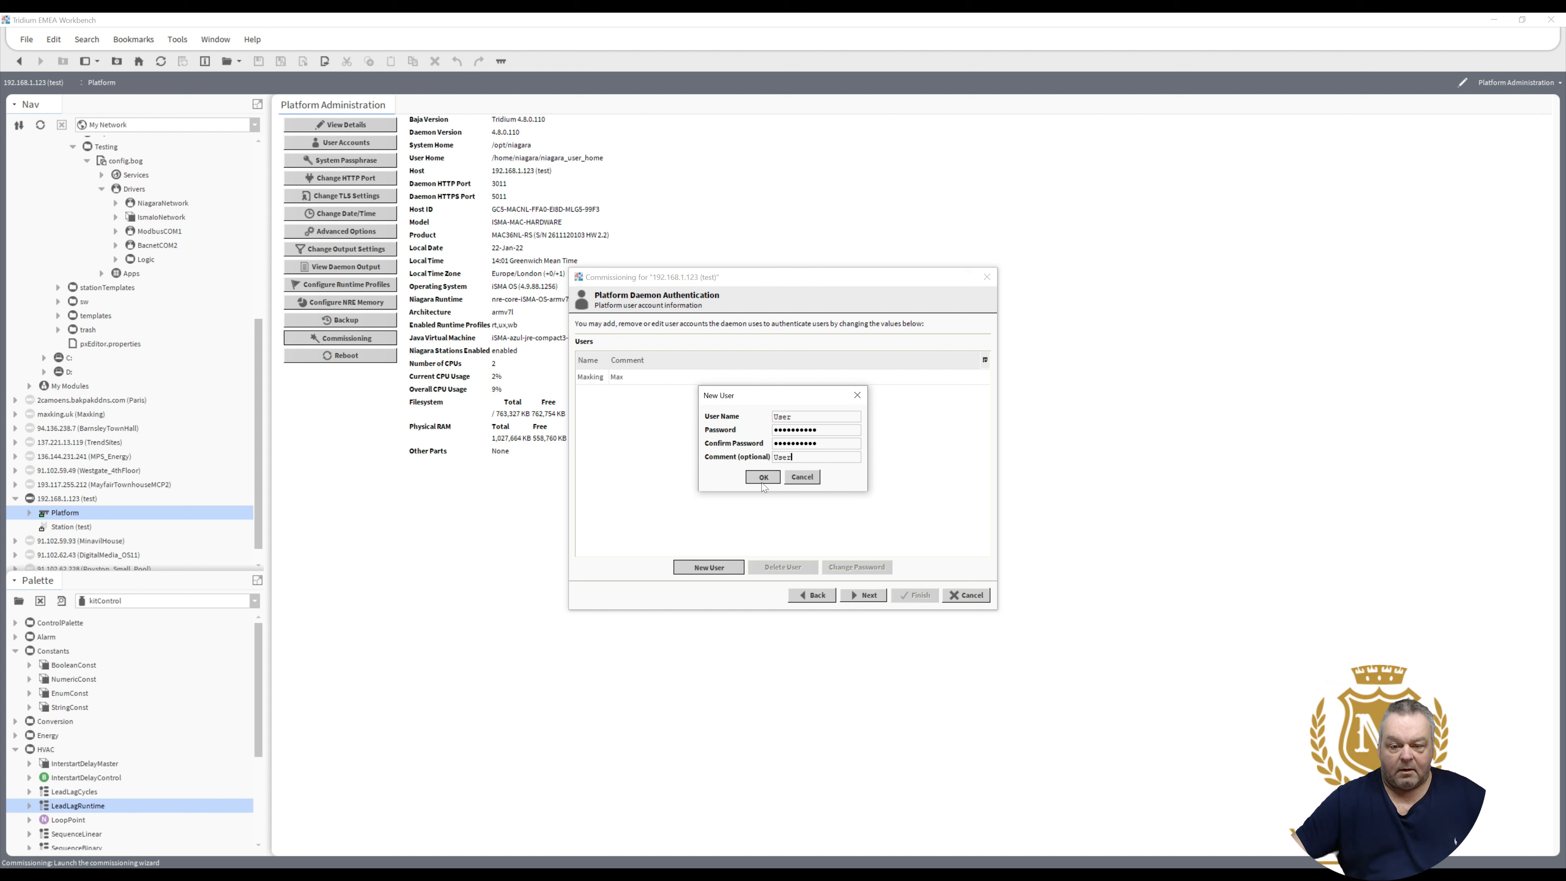
left_click(853, 595)
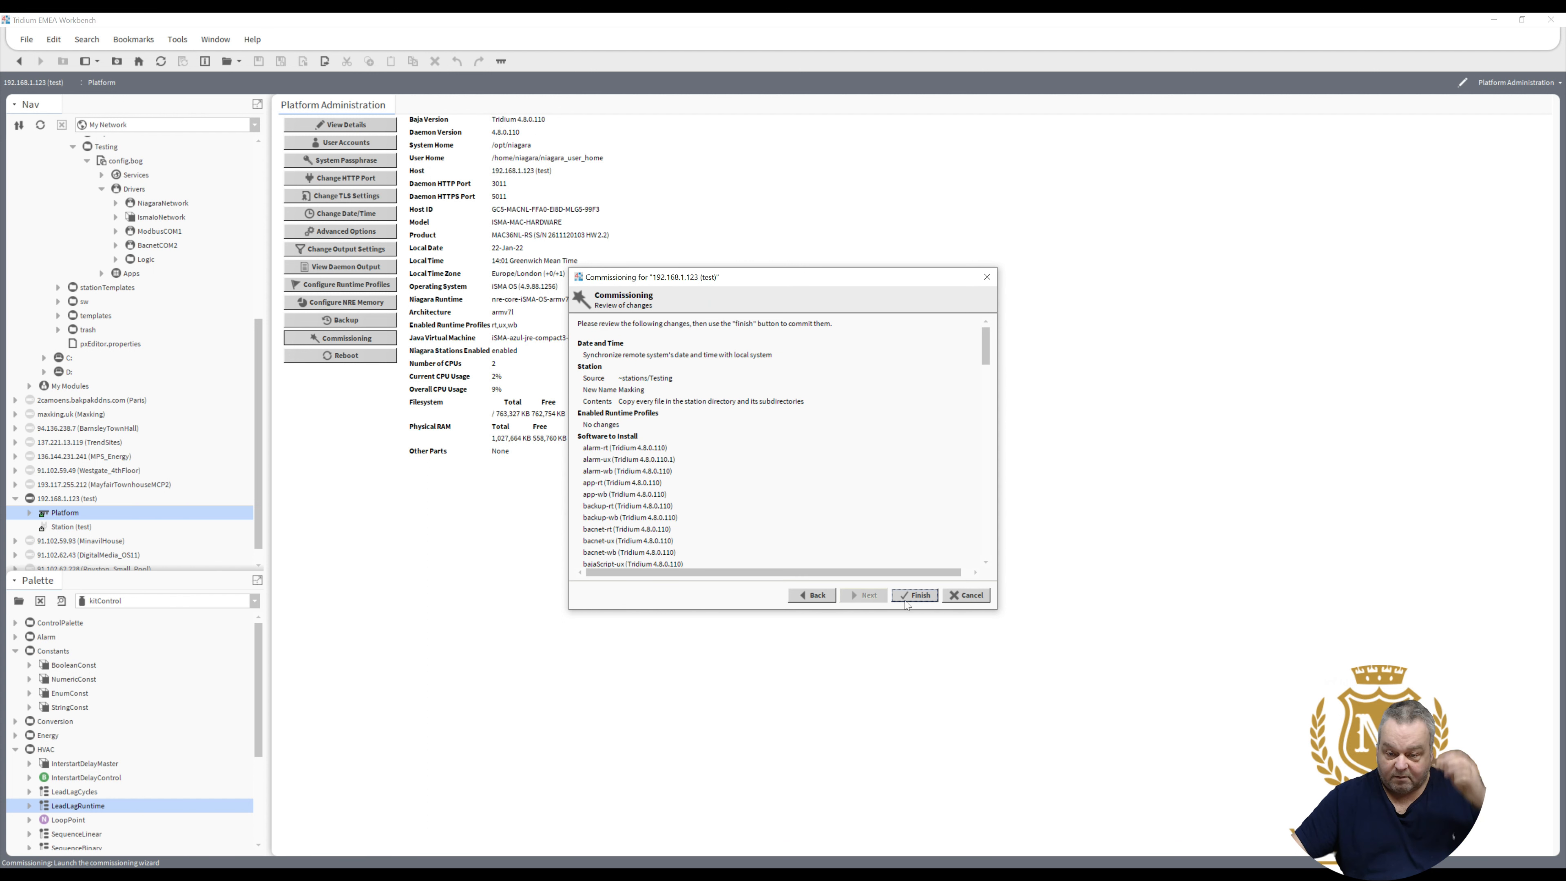
- Finish the commissioning, wait for Commissioning complete, and close the completion report
left_click(921, 596)
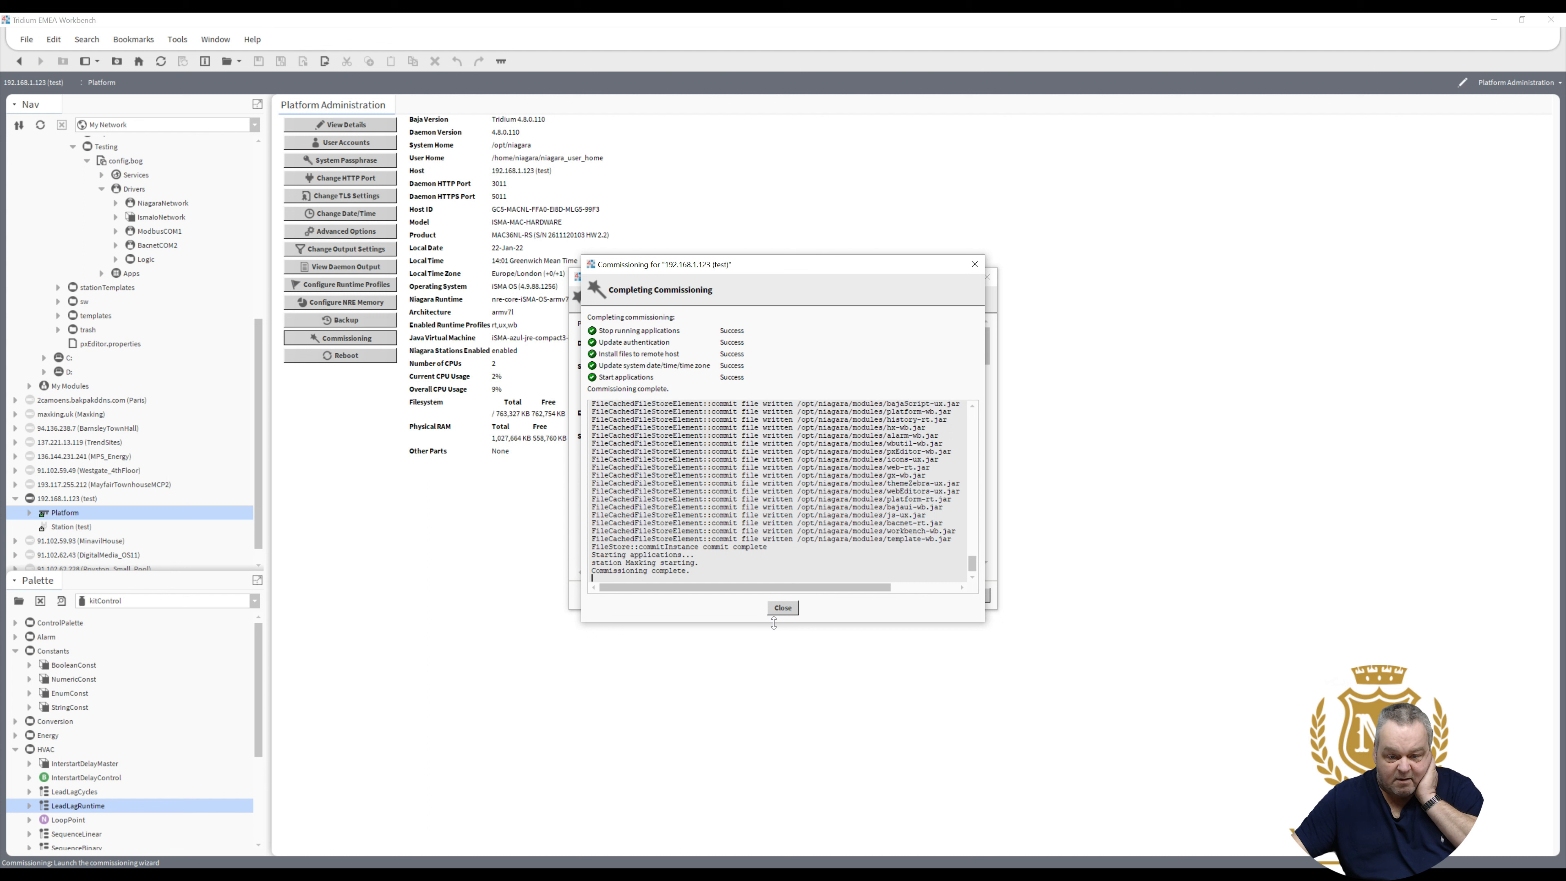
left_click(789, 608)
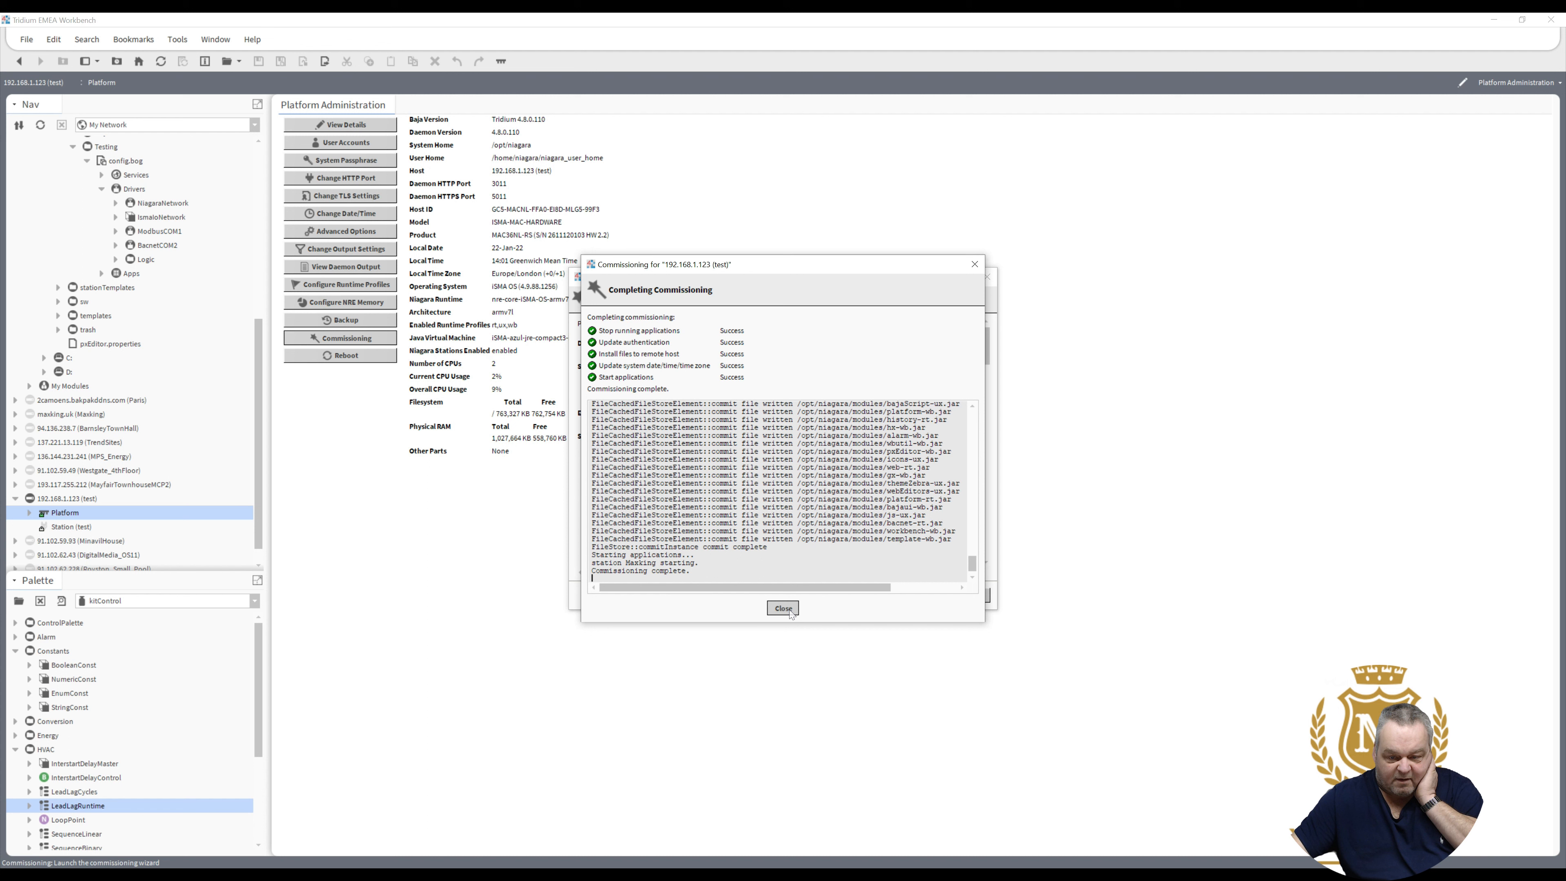
left_click(789, 610)
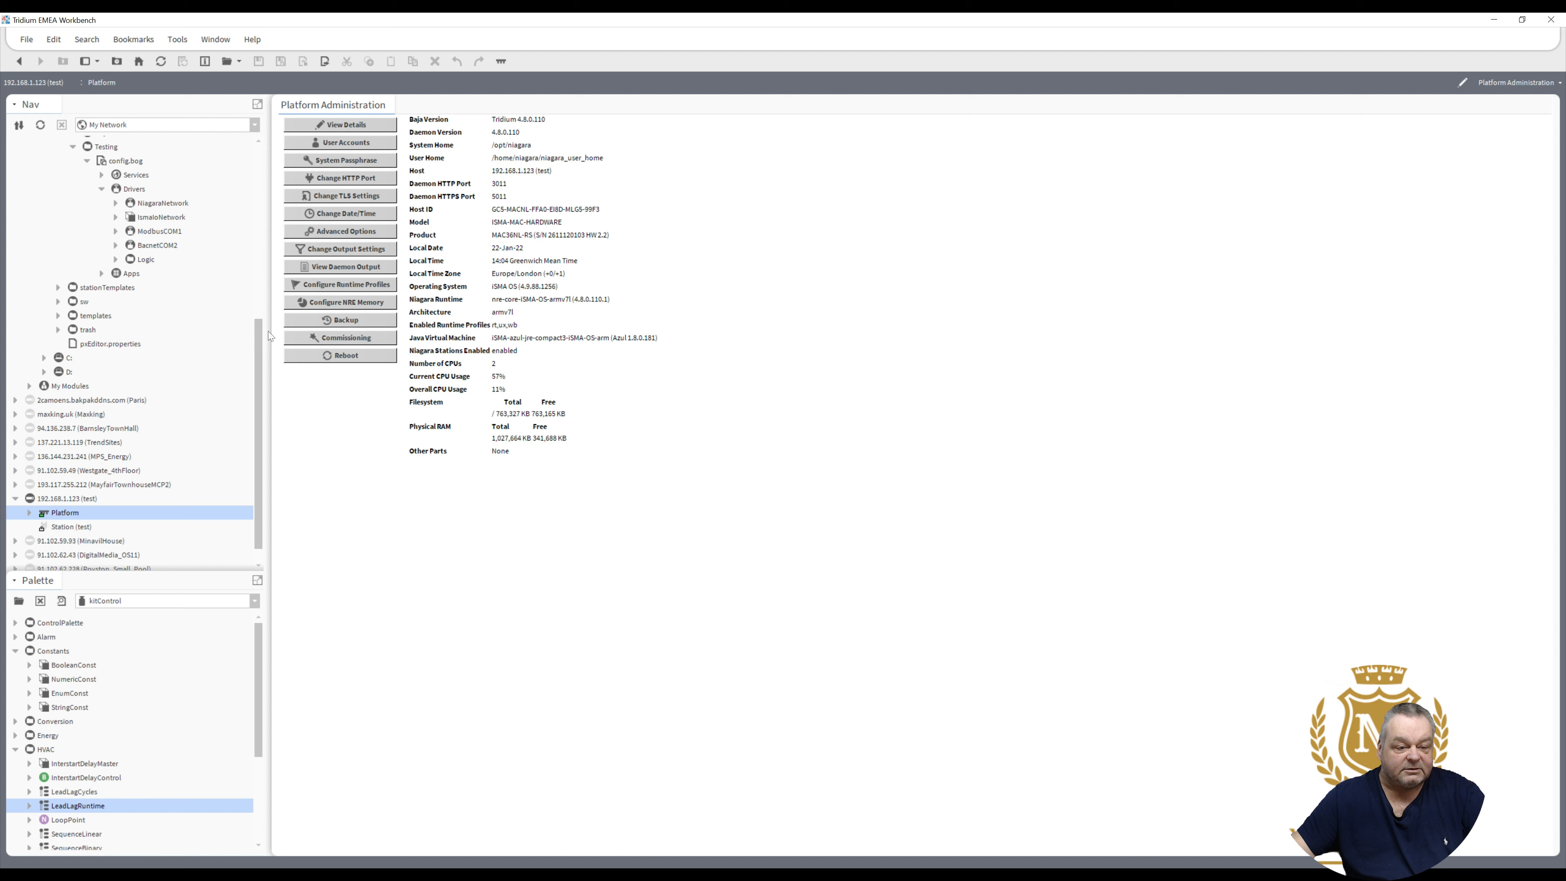
- Scroll the Nav tree back to the top and collapse My File System
scroll(271, 307, "up", 2)
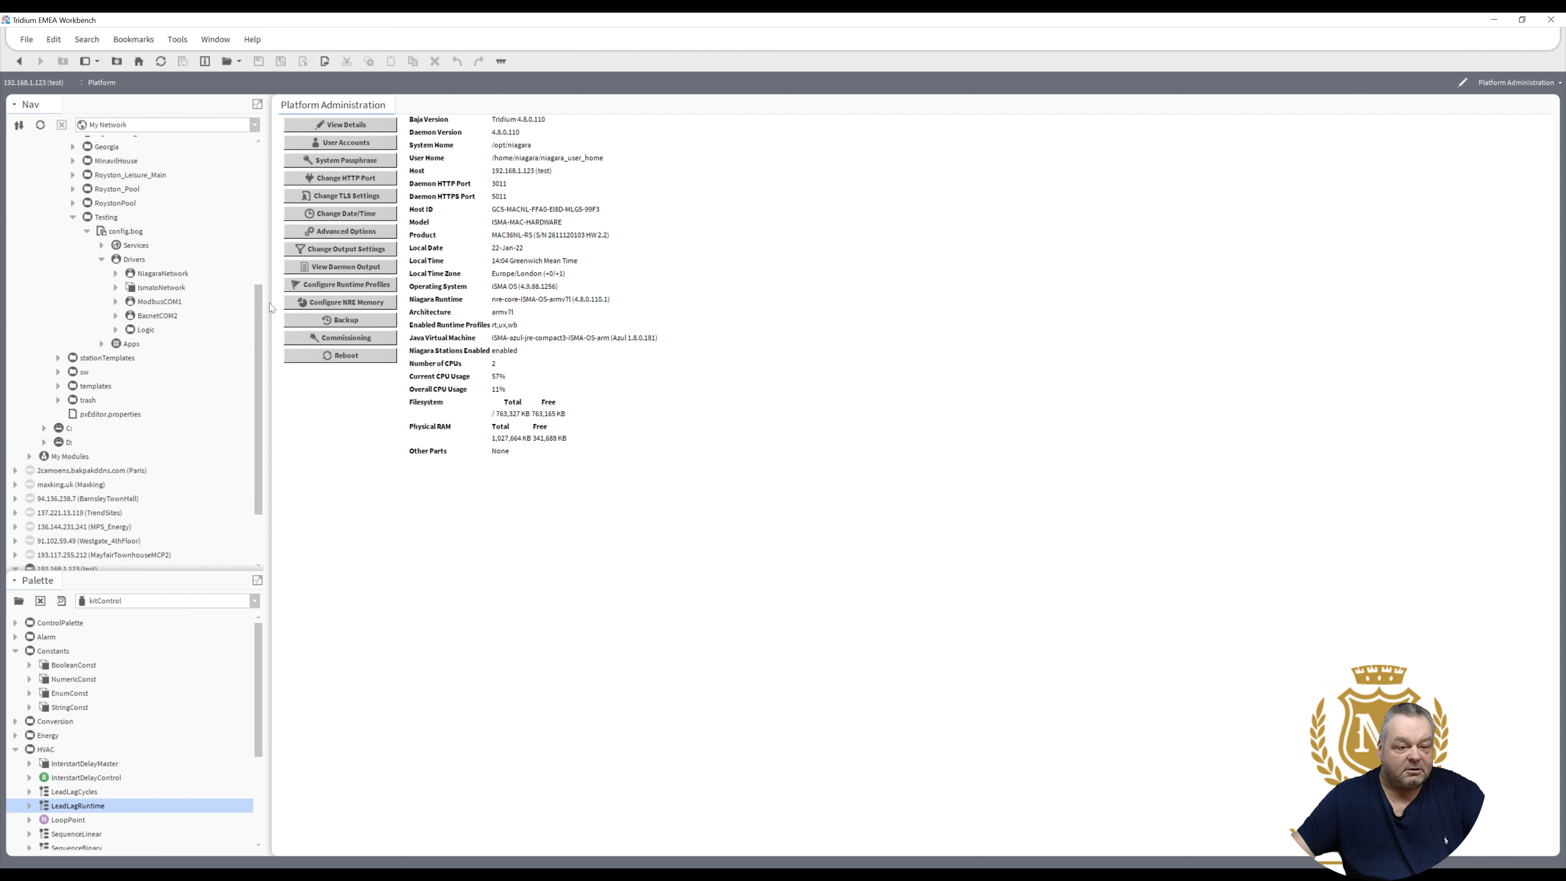
scroll(271, 290, "up", 3)
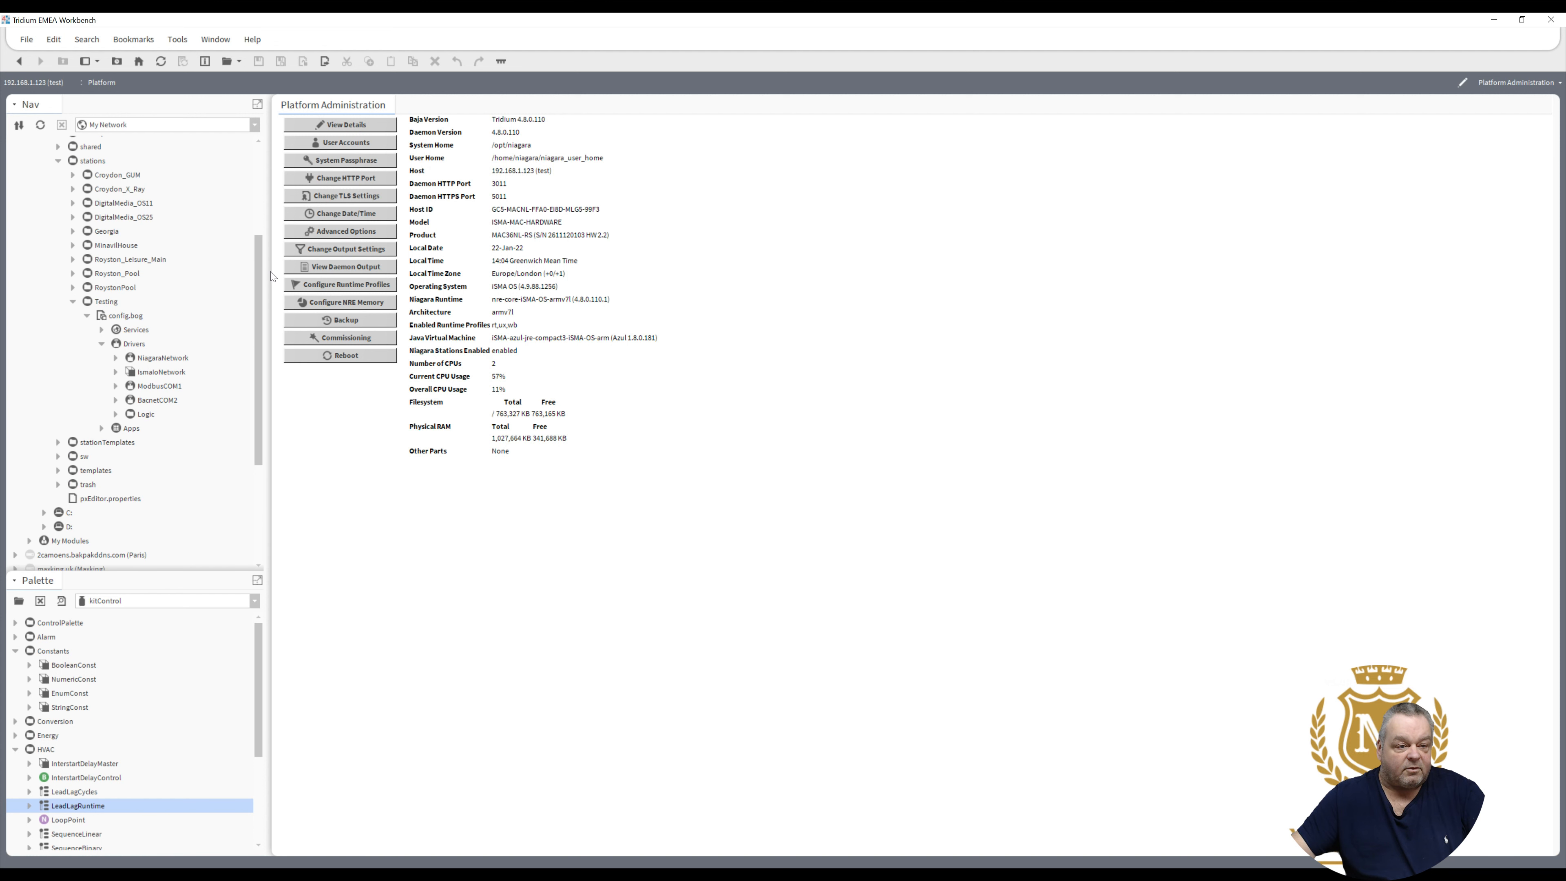
scroll(266, 282, "up", 1)
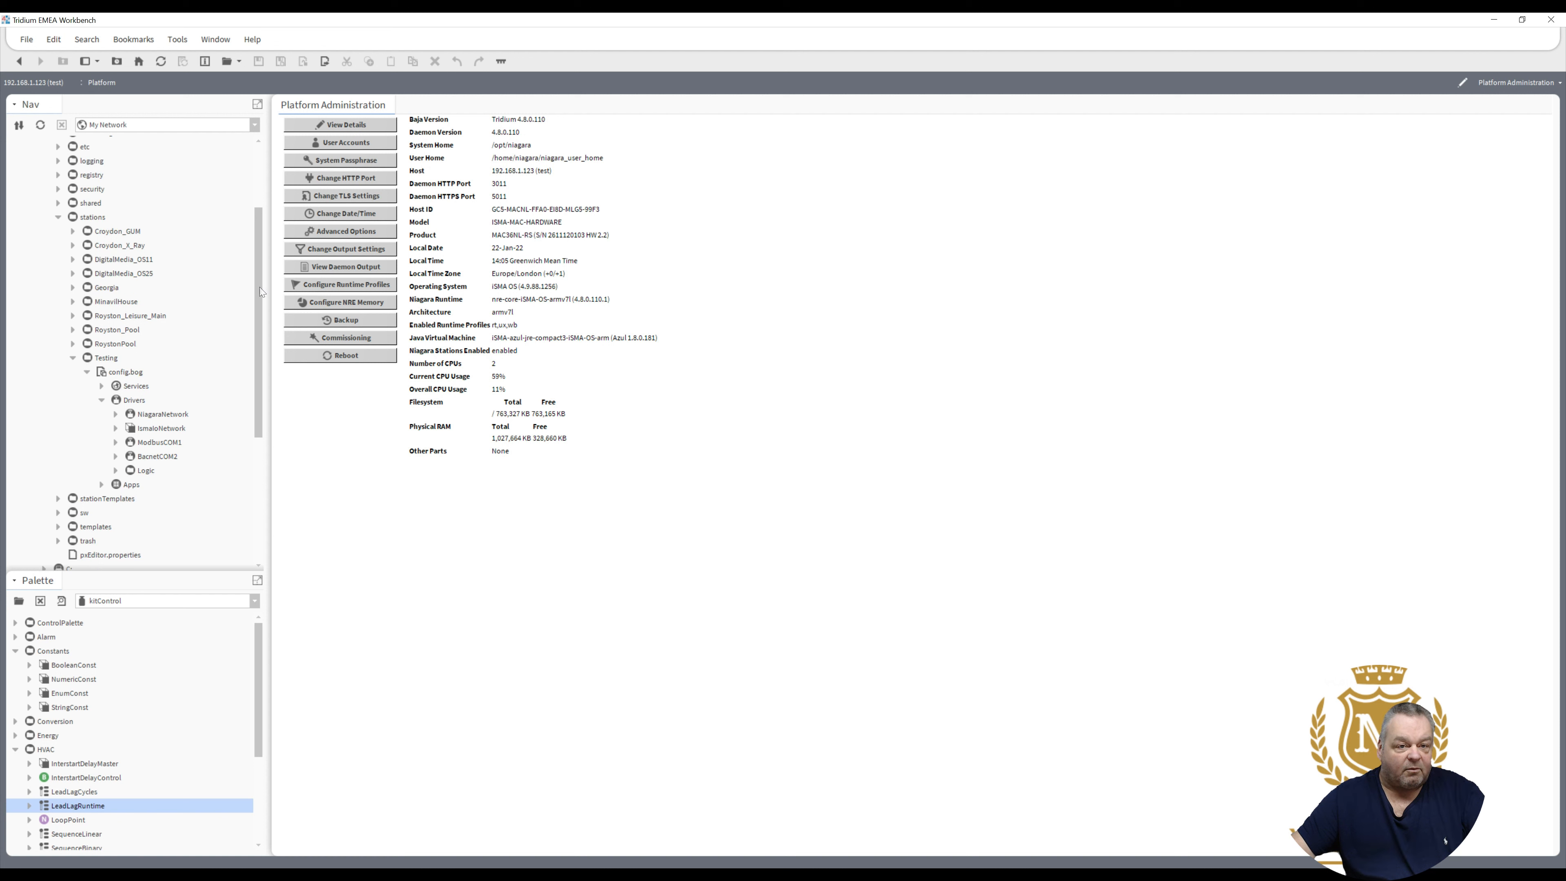
left_click_drag(252, 161, 251, 13)
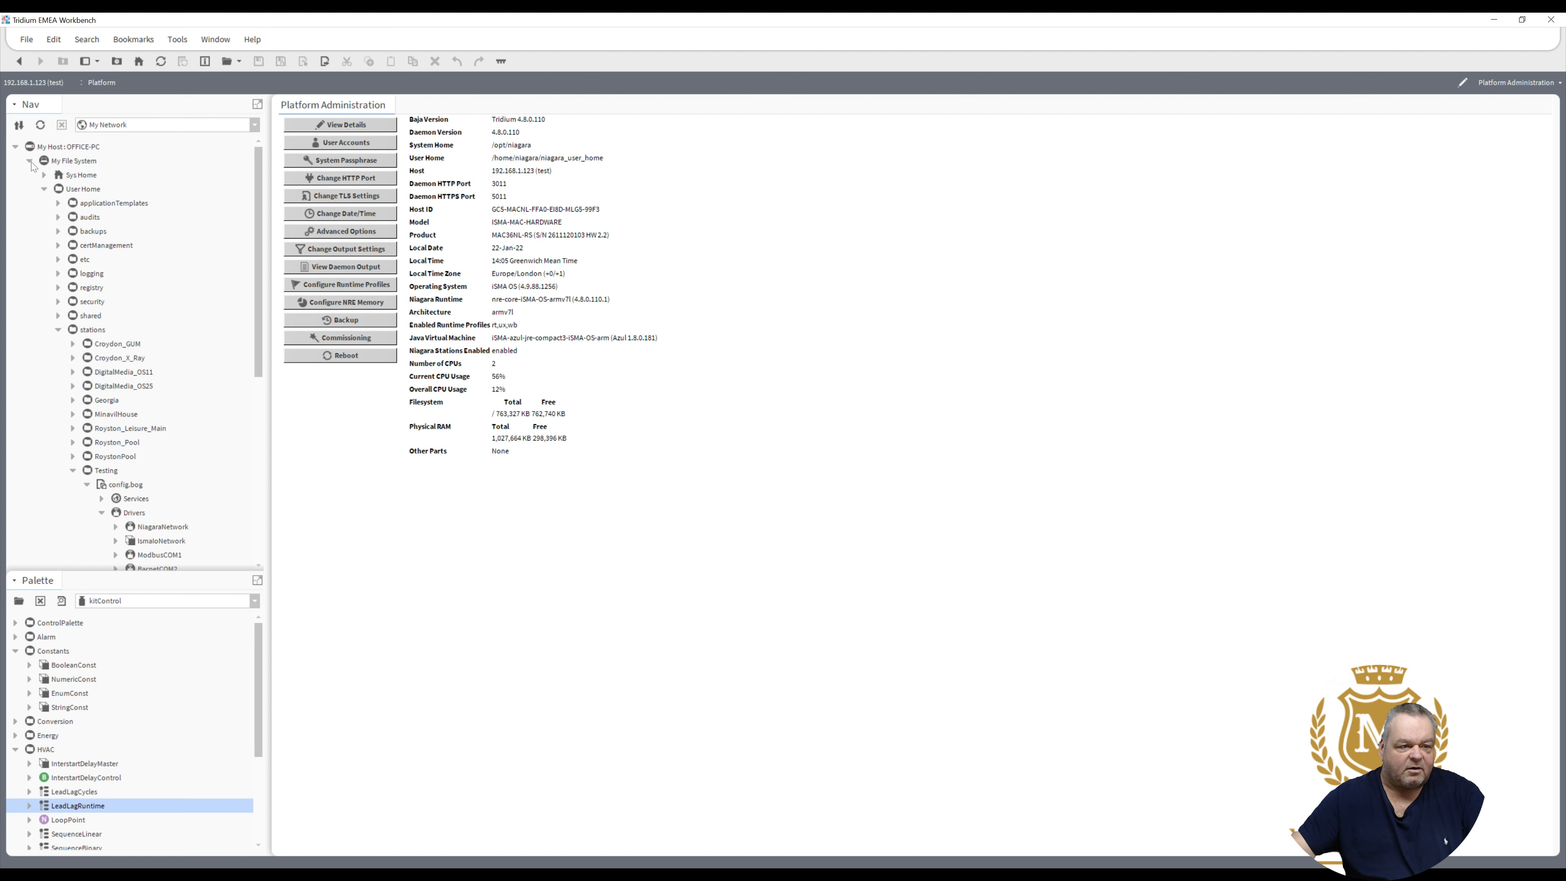
left_click(30, 161)
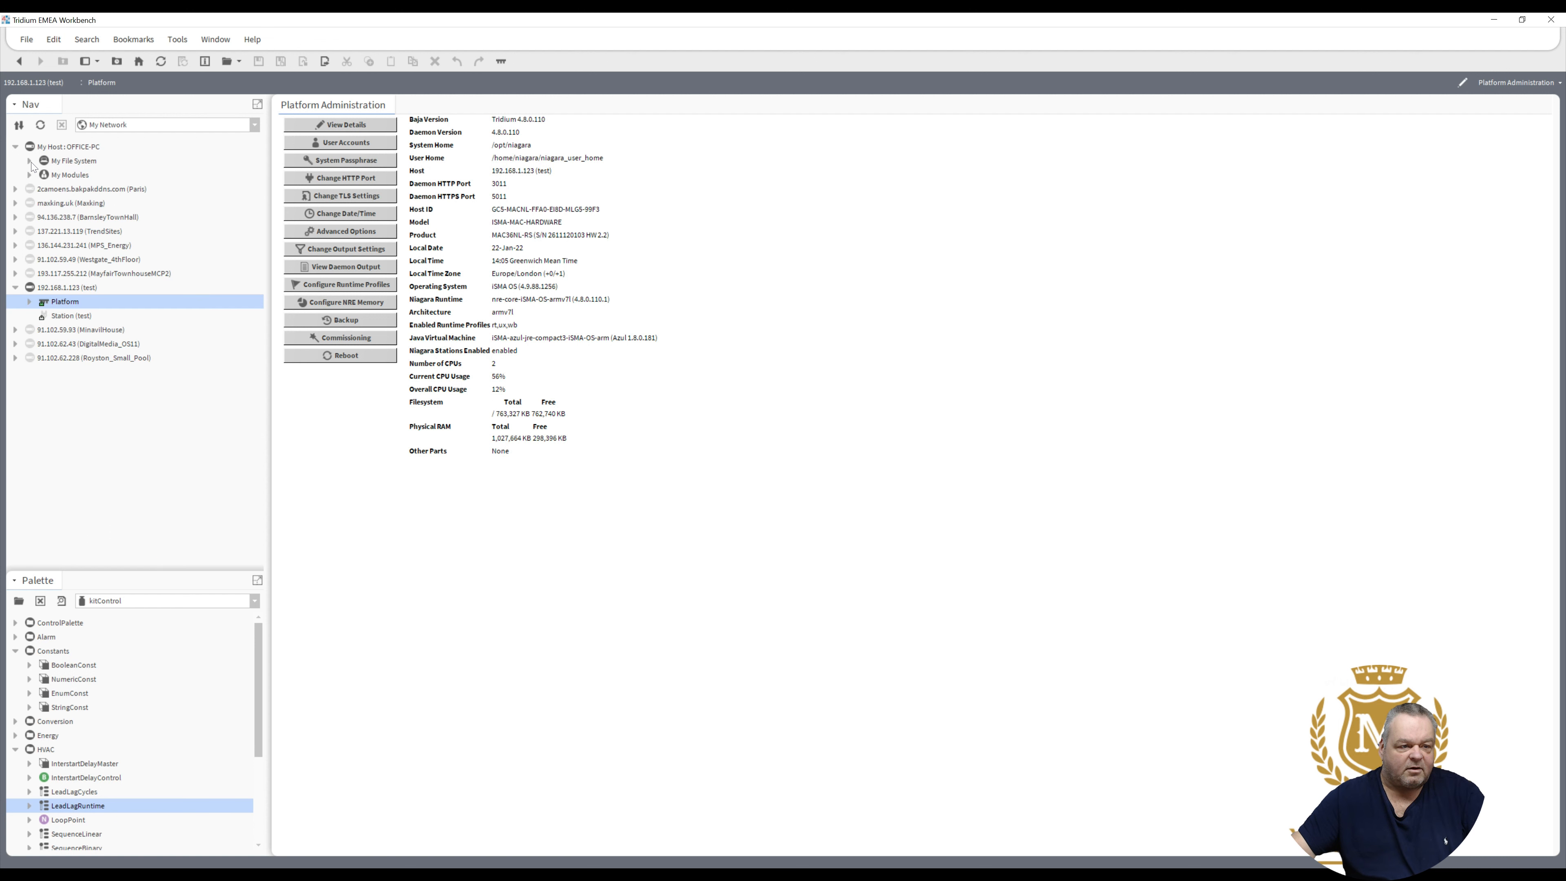
- Expand Platform under 192.168.1.123 (test) and select Application Director
left_click(29, 301)
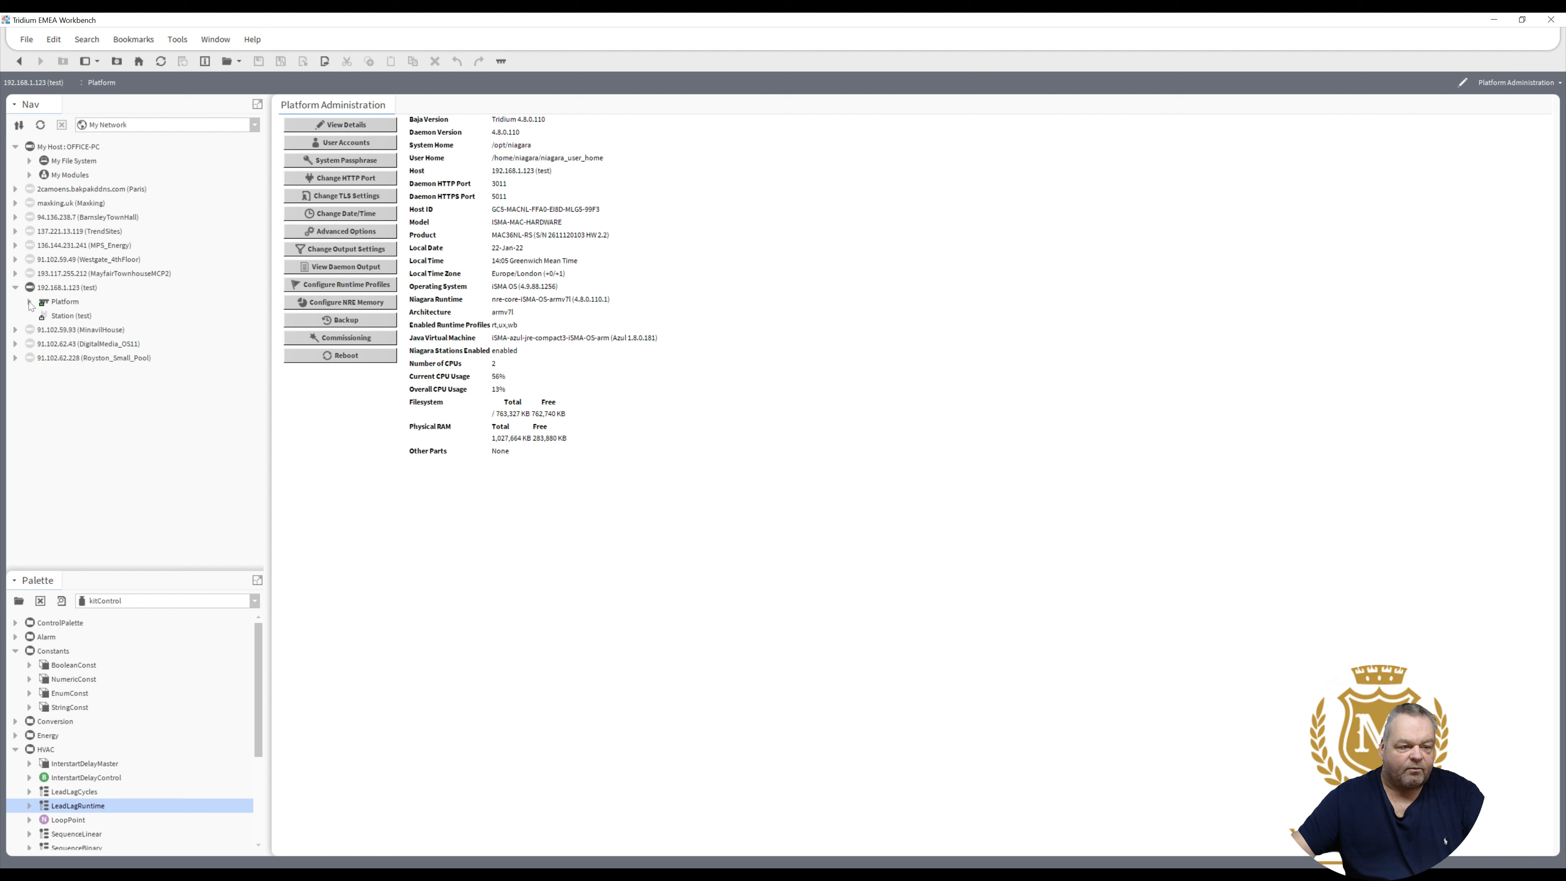
left_click(29, 302)
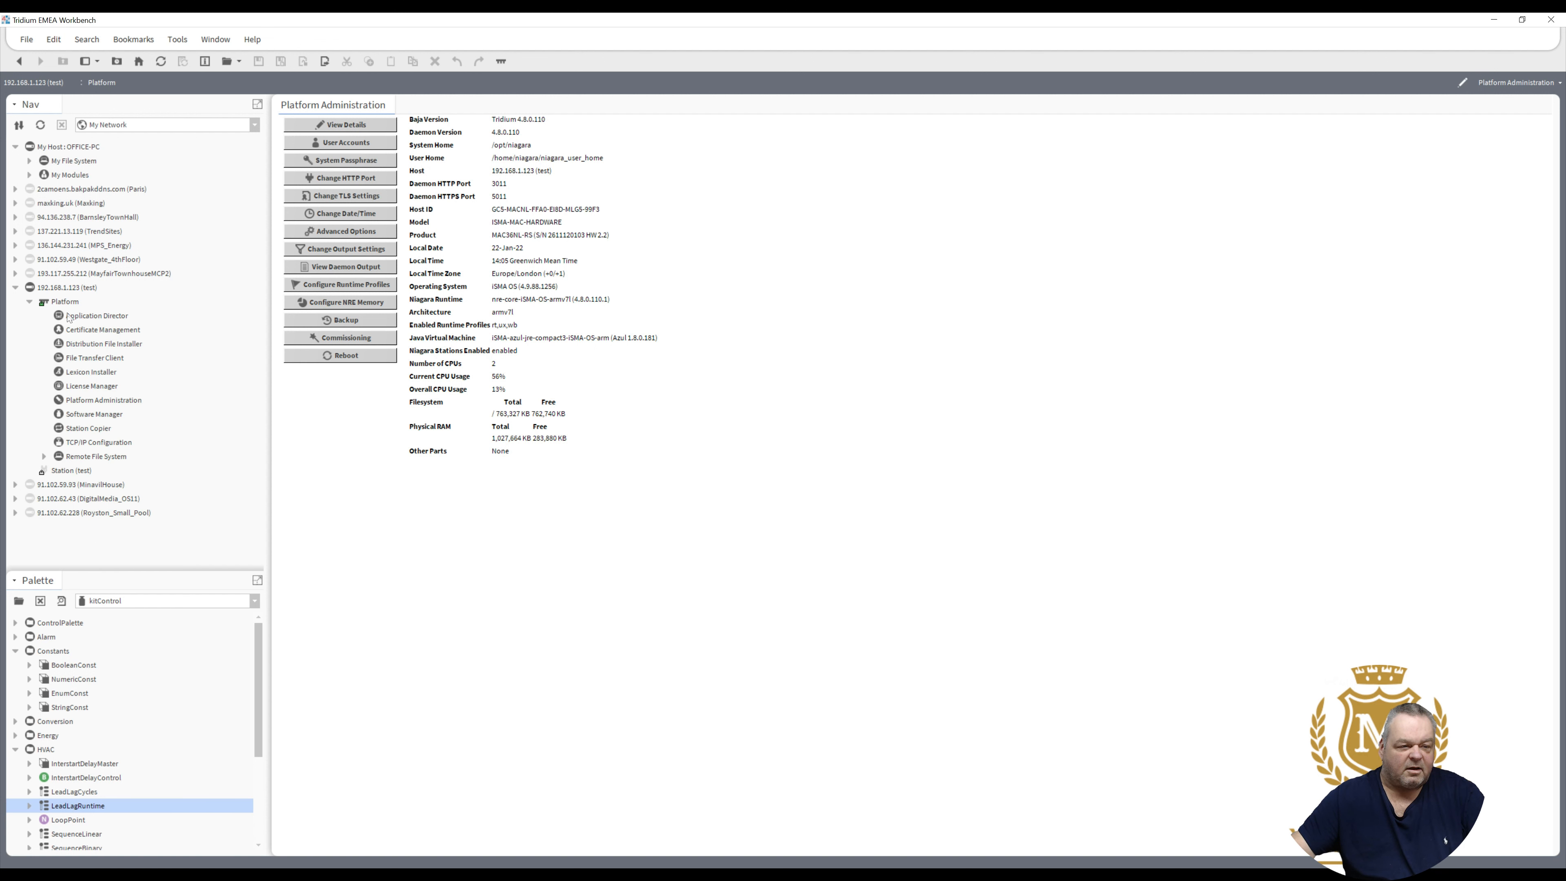
left_click(95, 317)
- Open Application Director to confirm Masking is running, then connect to Station (test)
double_click(92, 315)
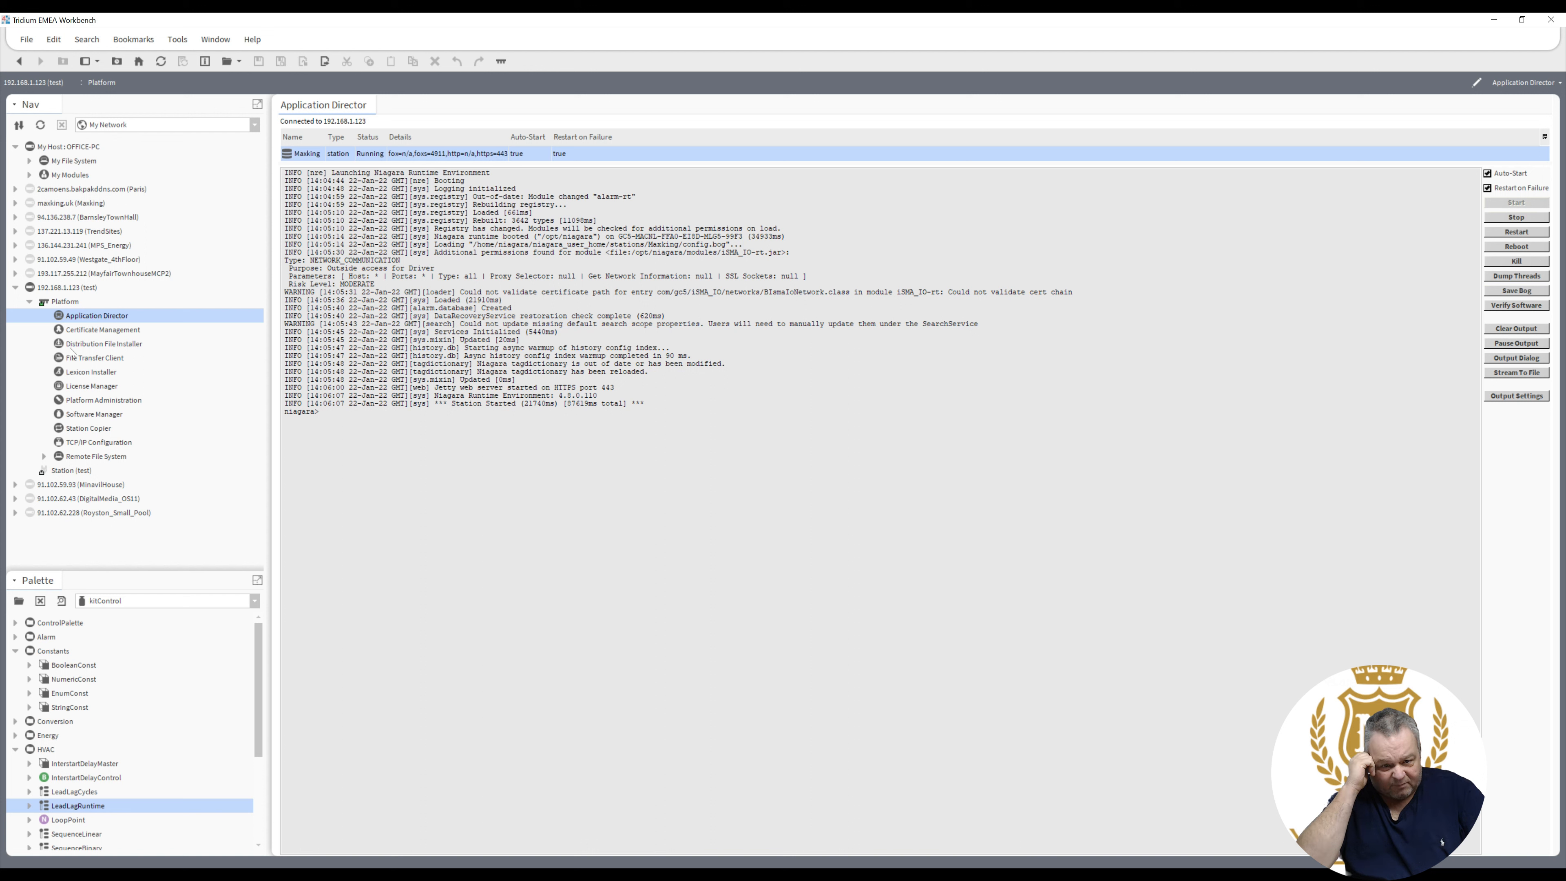
left_click(55, 471)
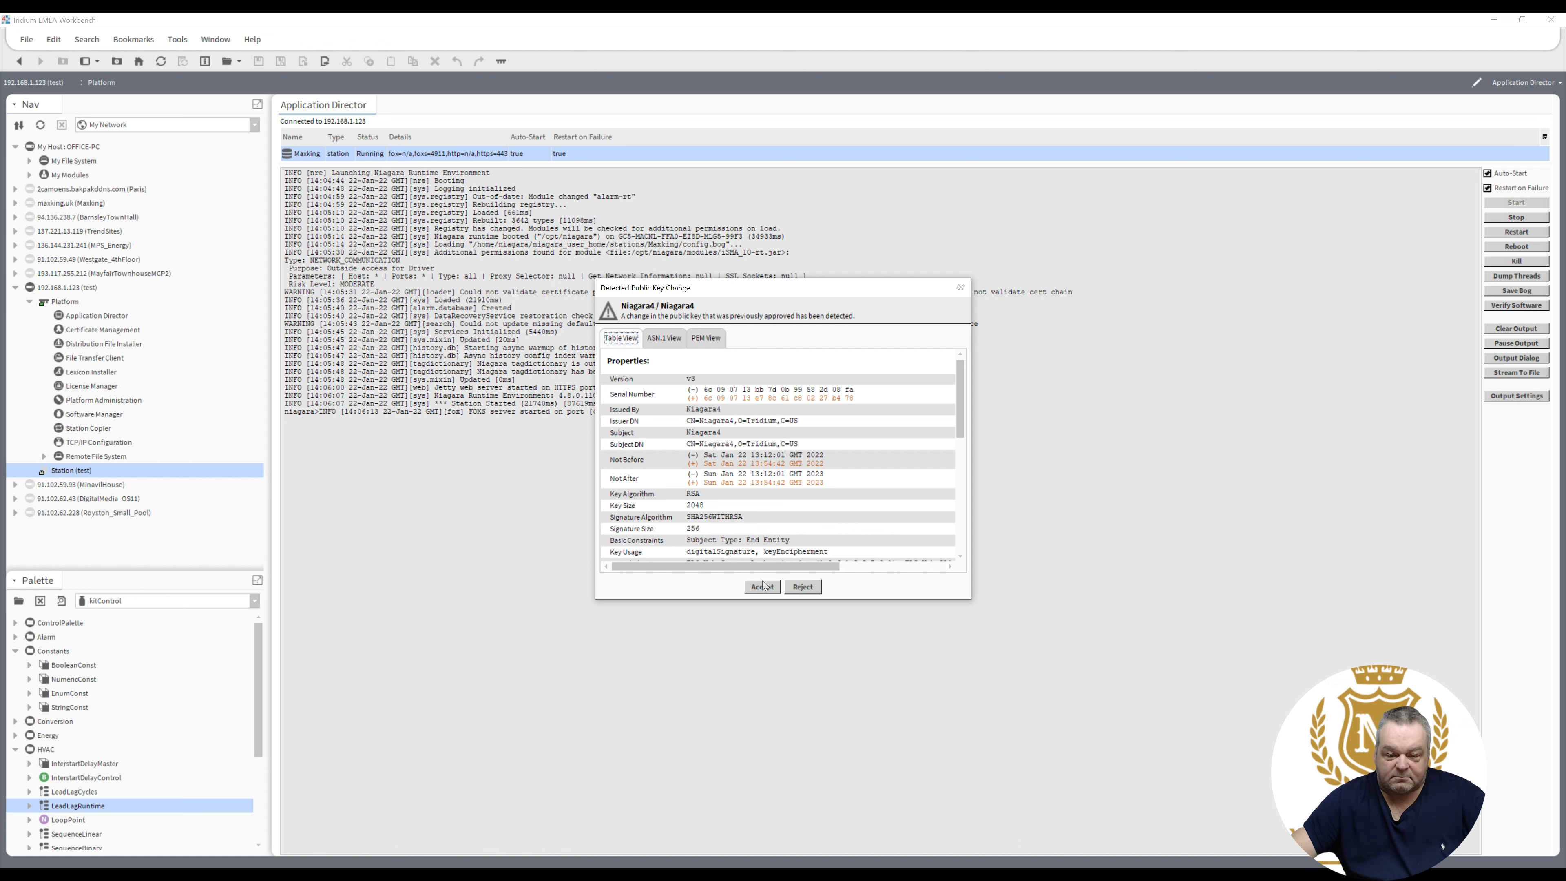
- Accept the station certificate's changed public key and choose to log in as another user
left_click(762, 586)
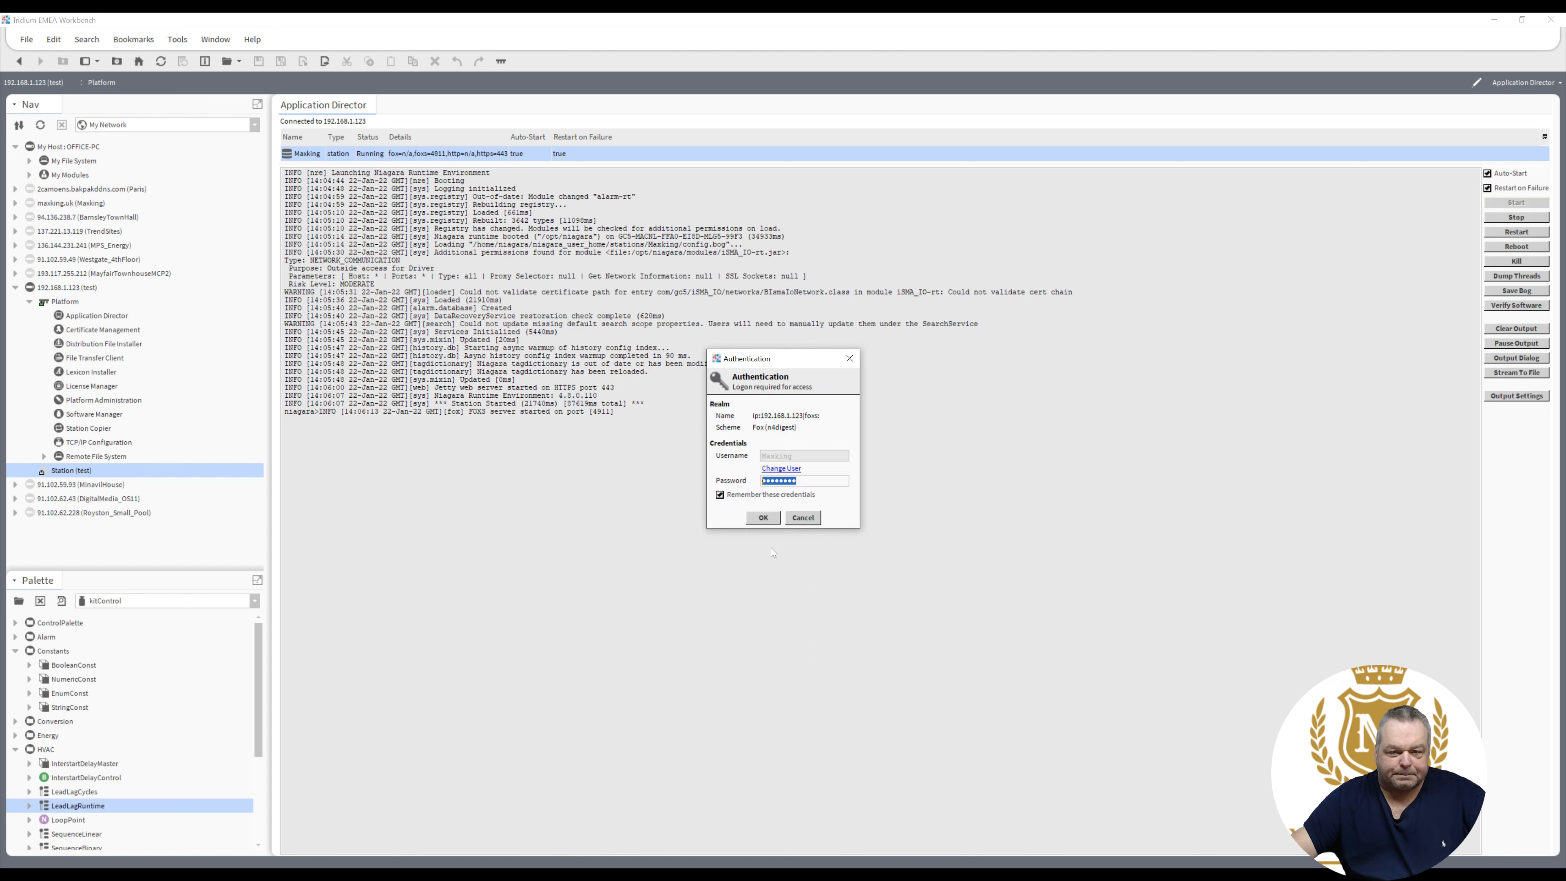
left_click(762, 520)
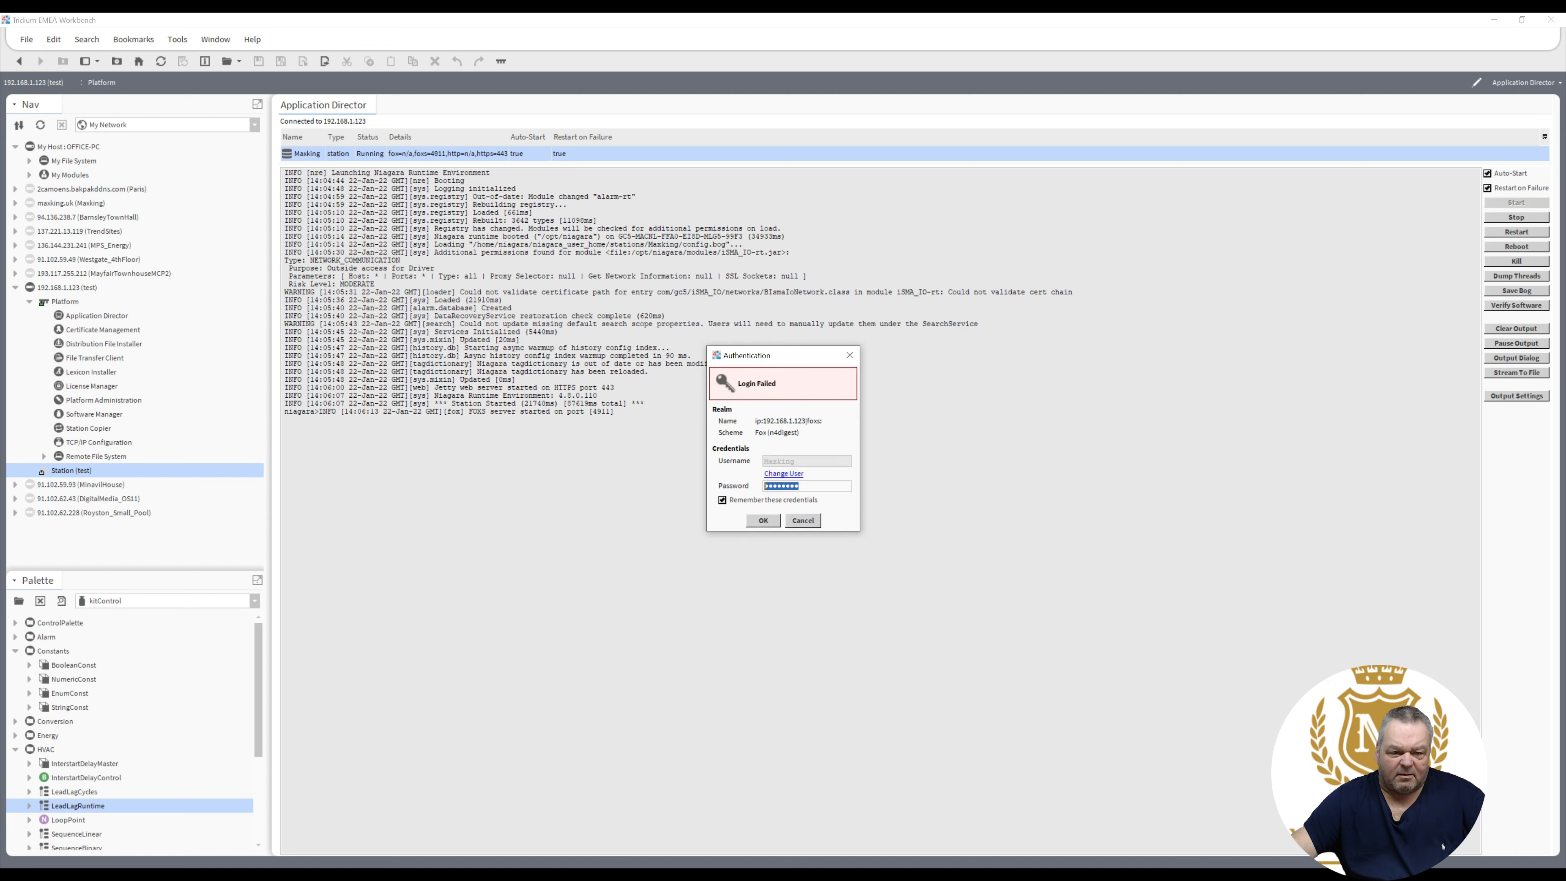
left_click(787, 474)
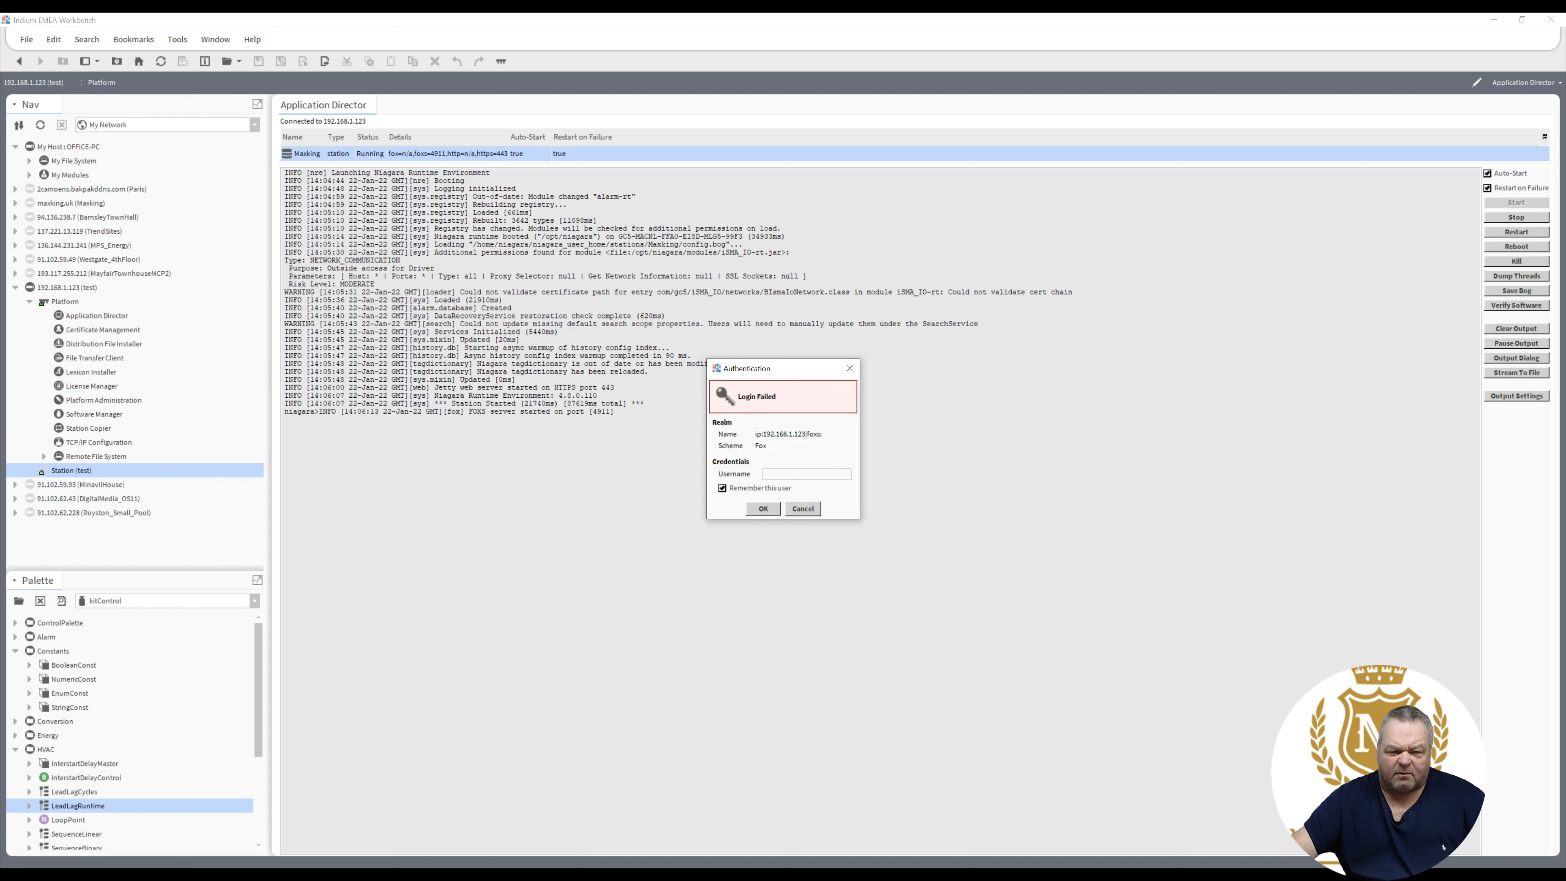
- Log in to the Maxking station as admin with its password
type("admin")
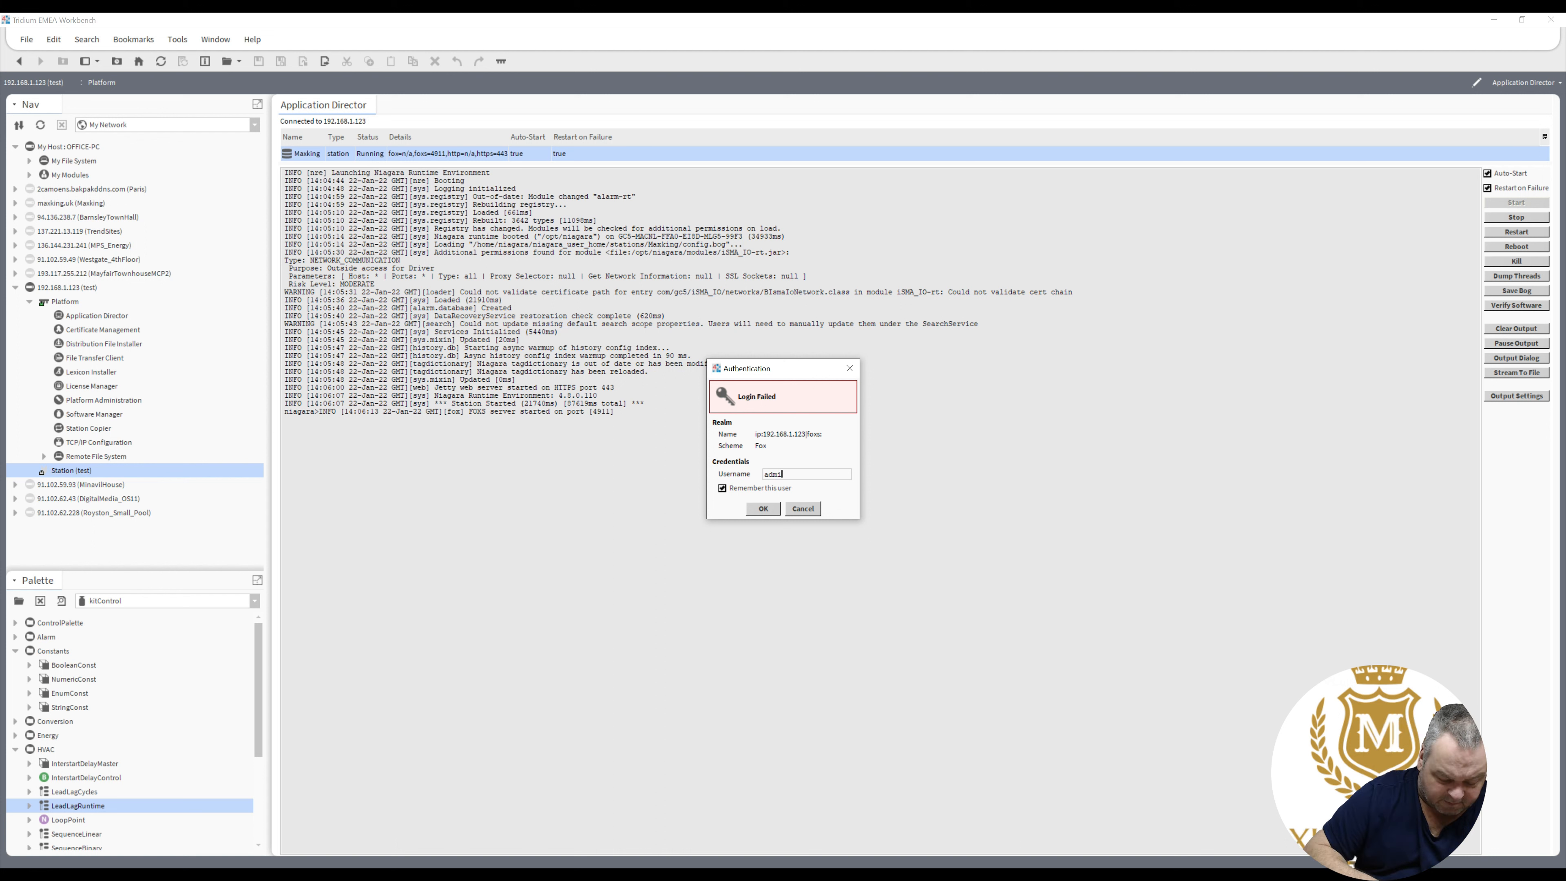
left_click(763, 509)
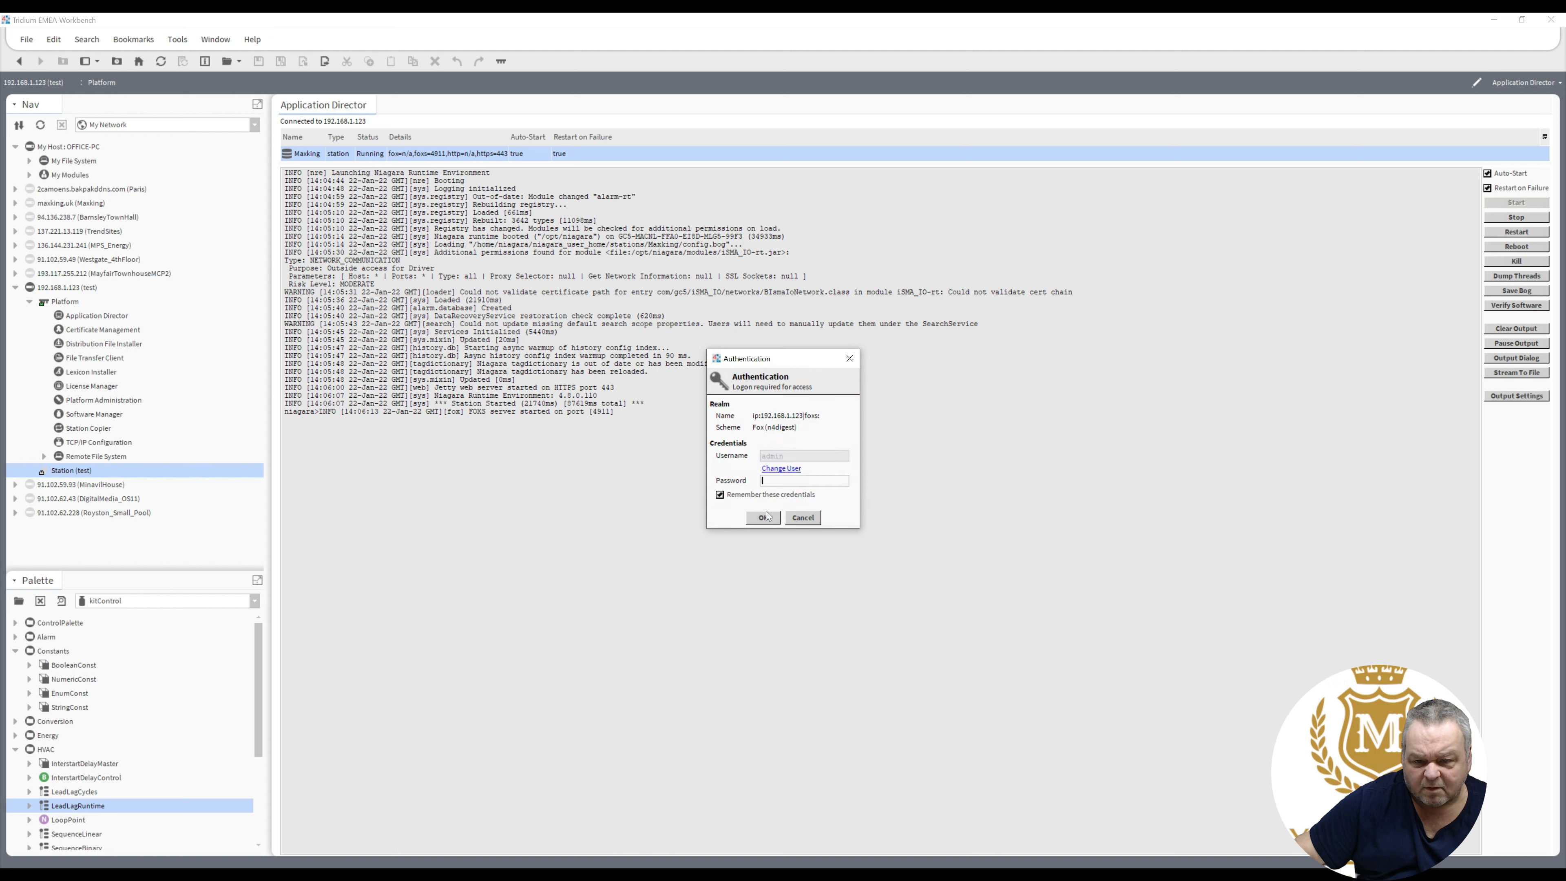
type("*******")
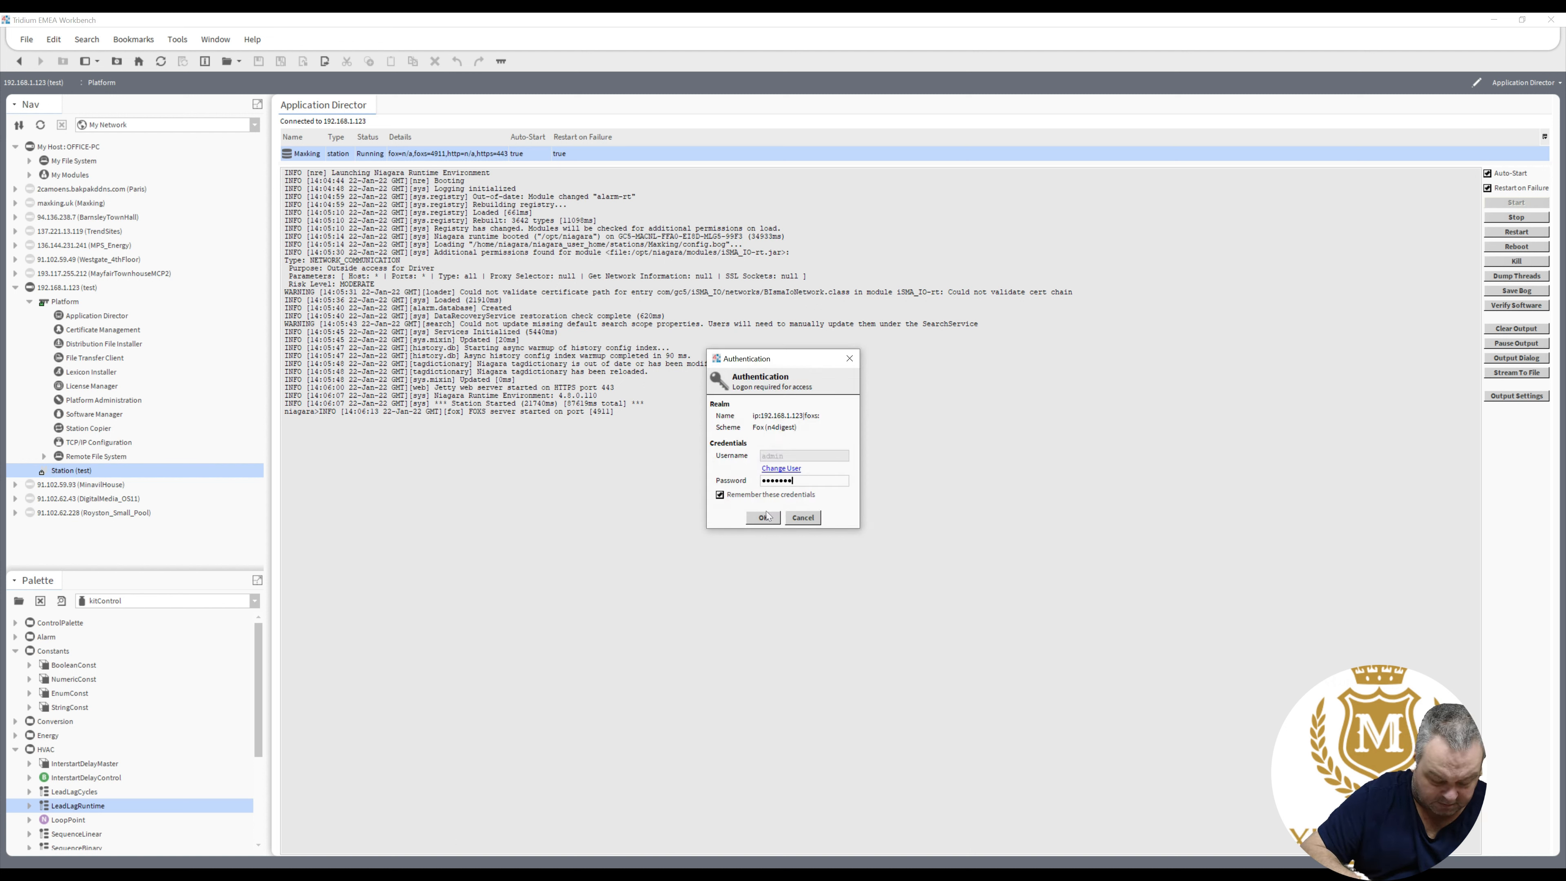
type("****")
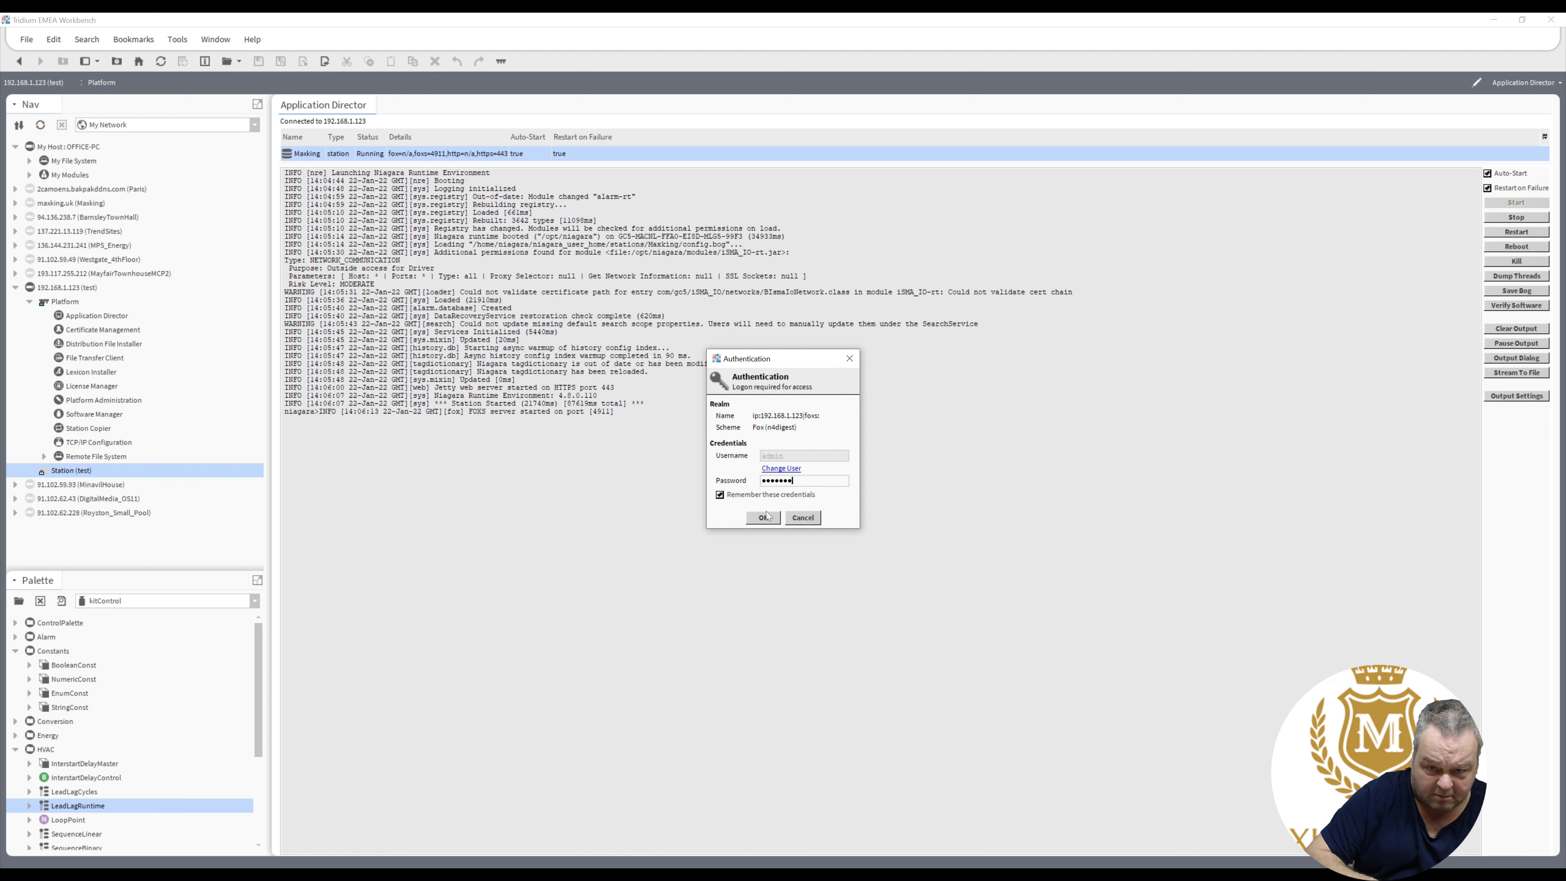
left_click(771, 522)
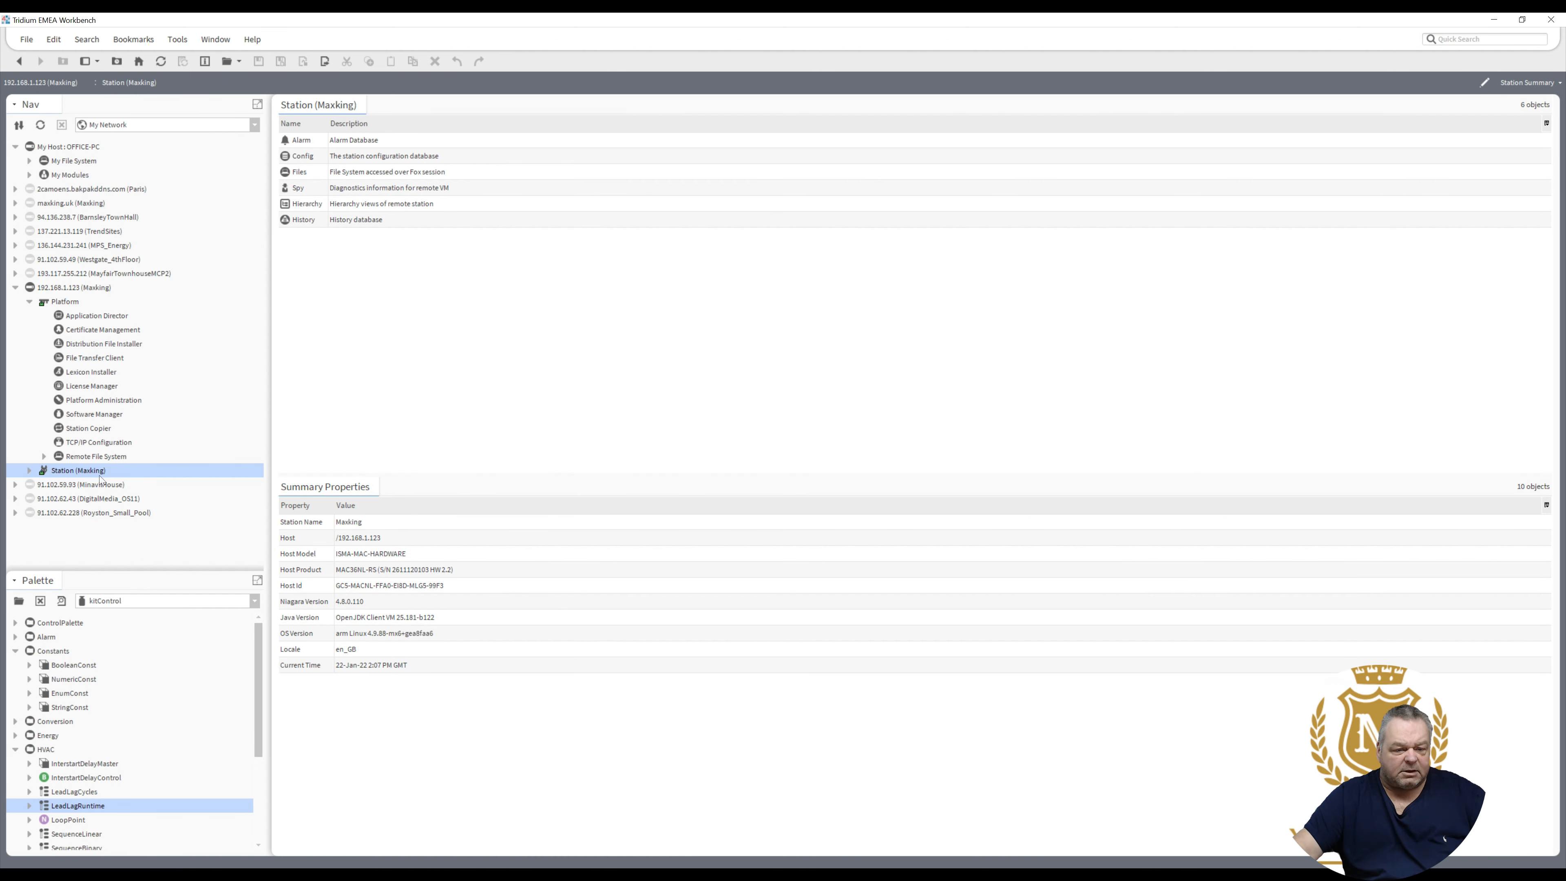
- Expand Station (Maxking) > Config > Services and select WebService further down the list
left_click(26, 471)
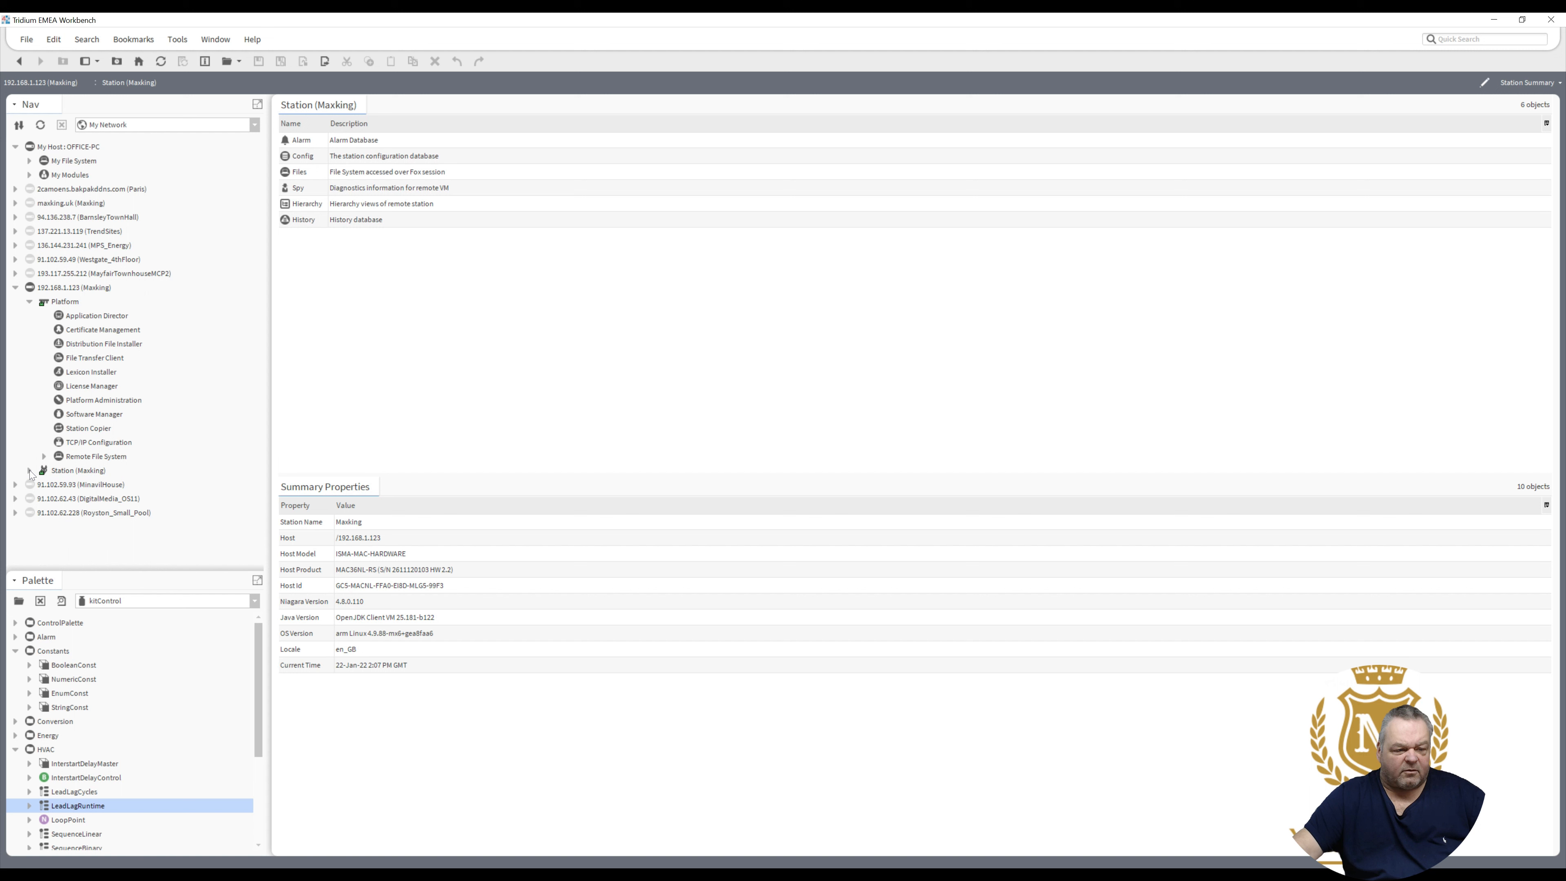
left_click(29, 472)
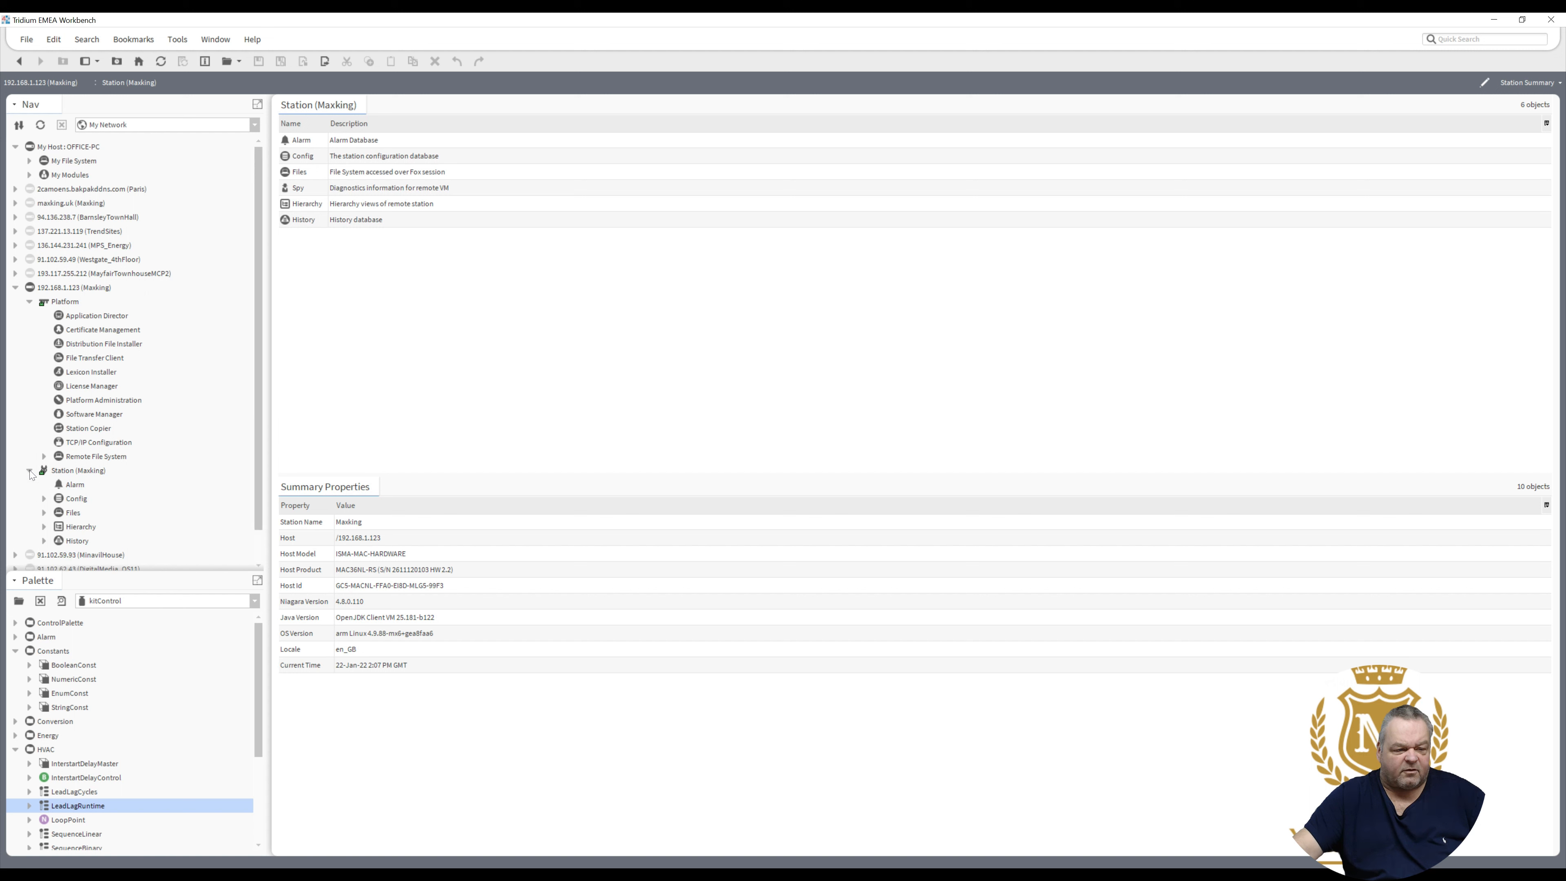
left_click(44, 499)
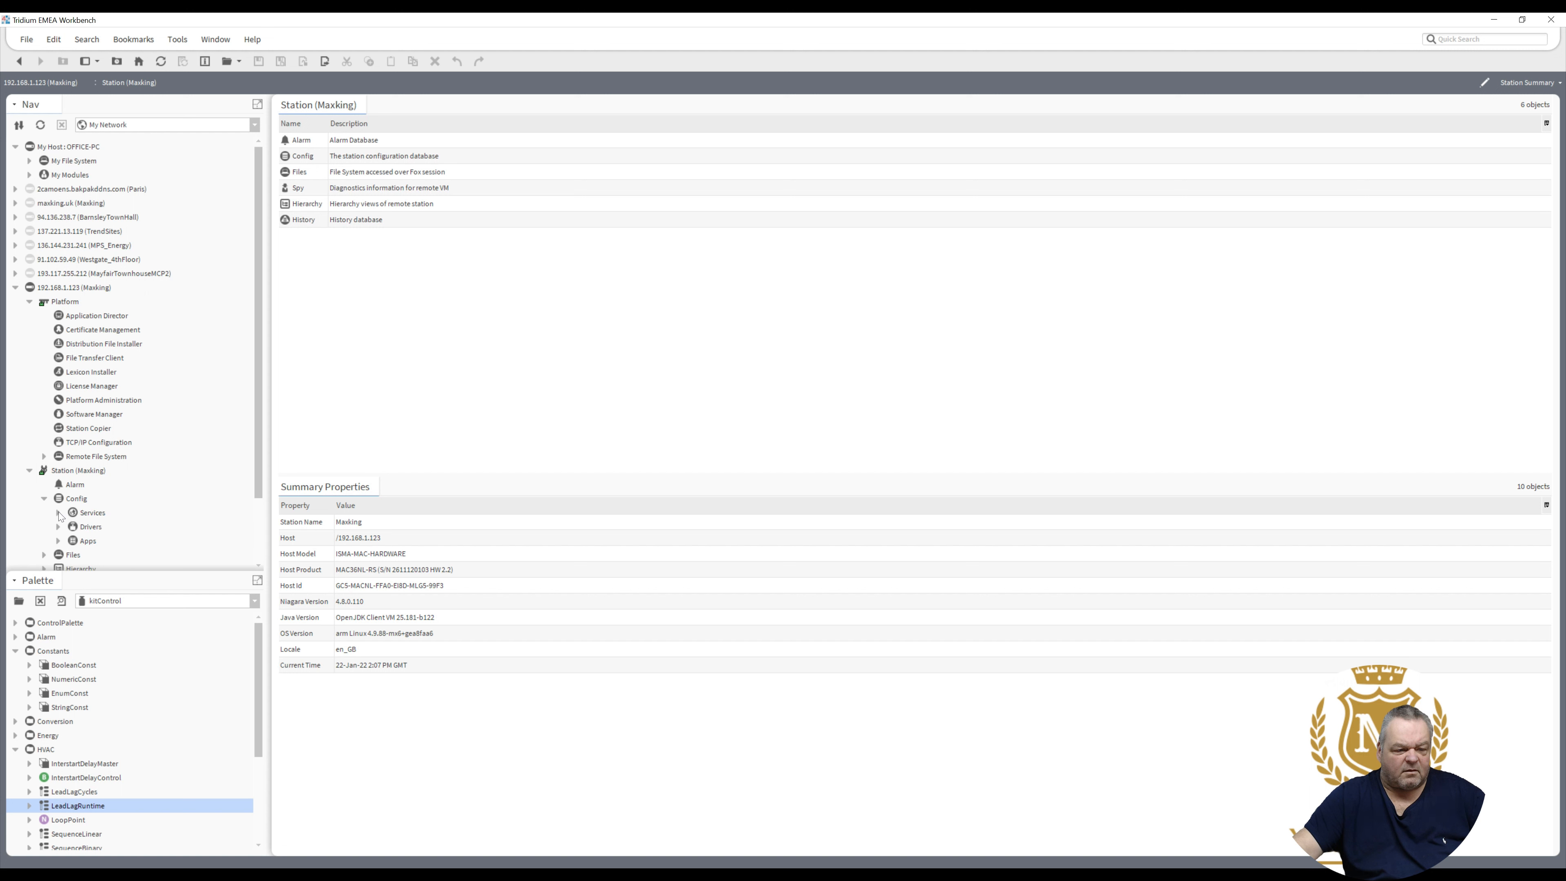
left_click(59, 513)
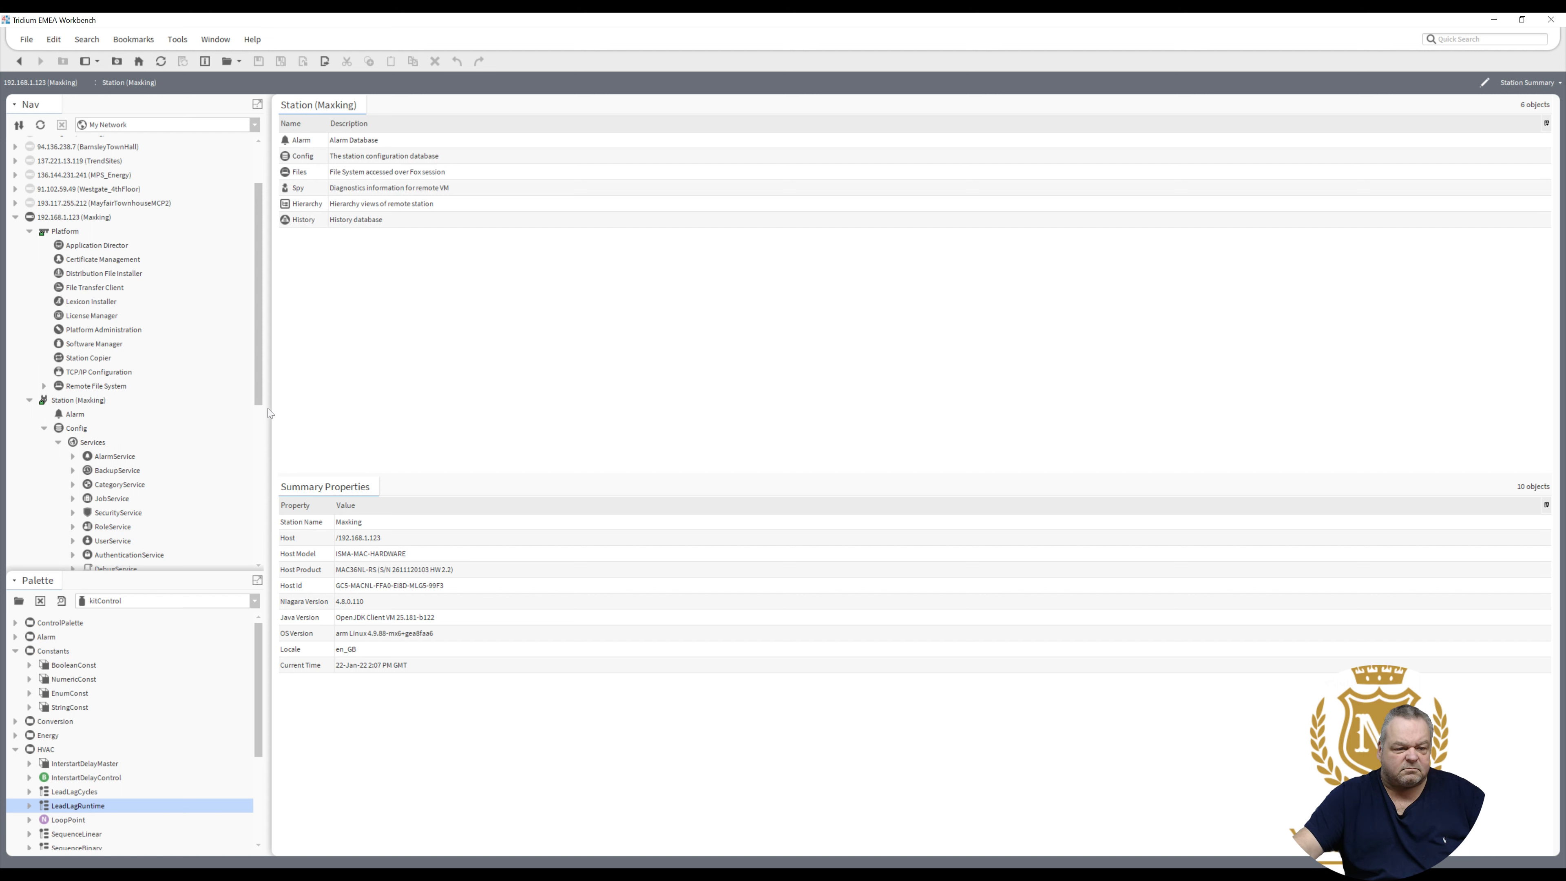
scroll(269, 420, "down", 1)
scroll(272, 495, "down", 3)
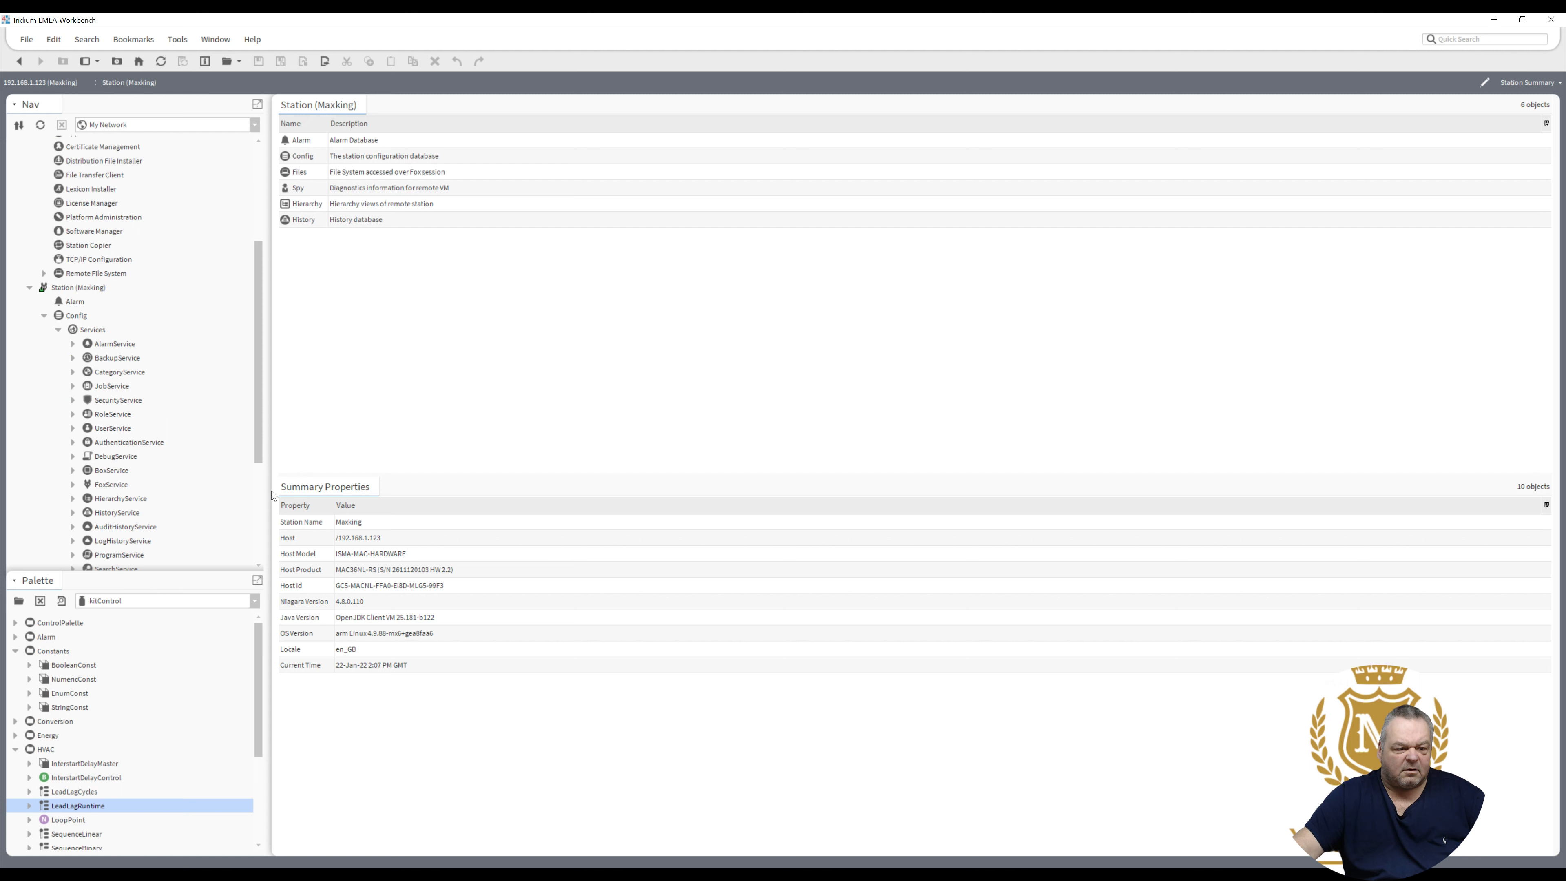
scroll(262, 518, "down", 4)
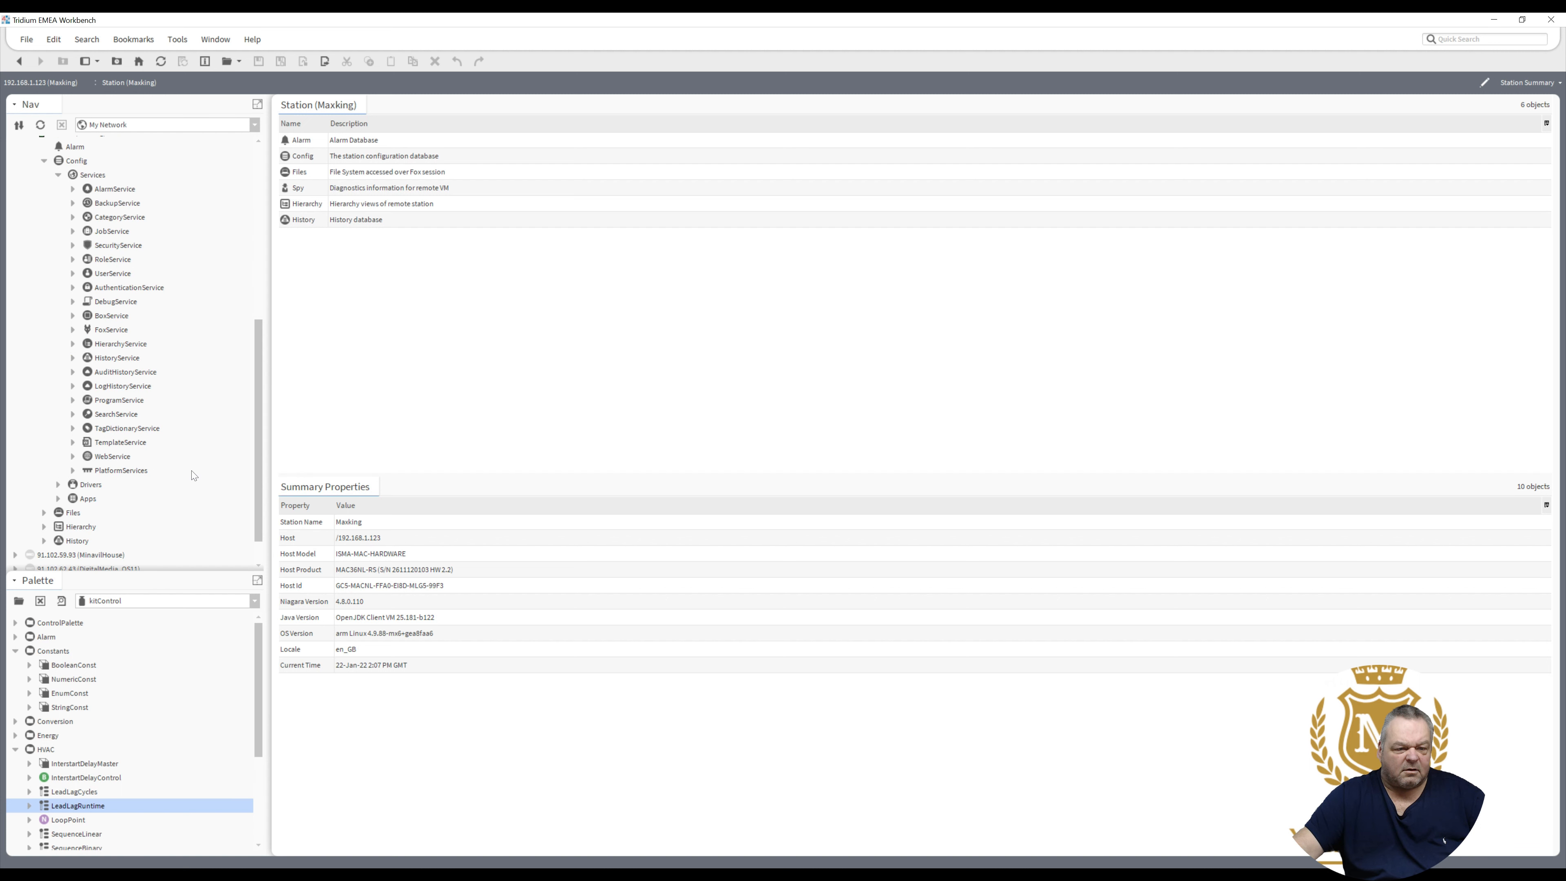
scroll(105, 433, "down", 1)
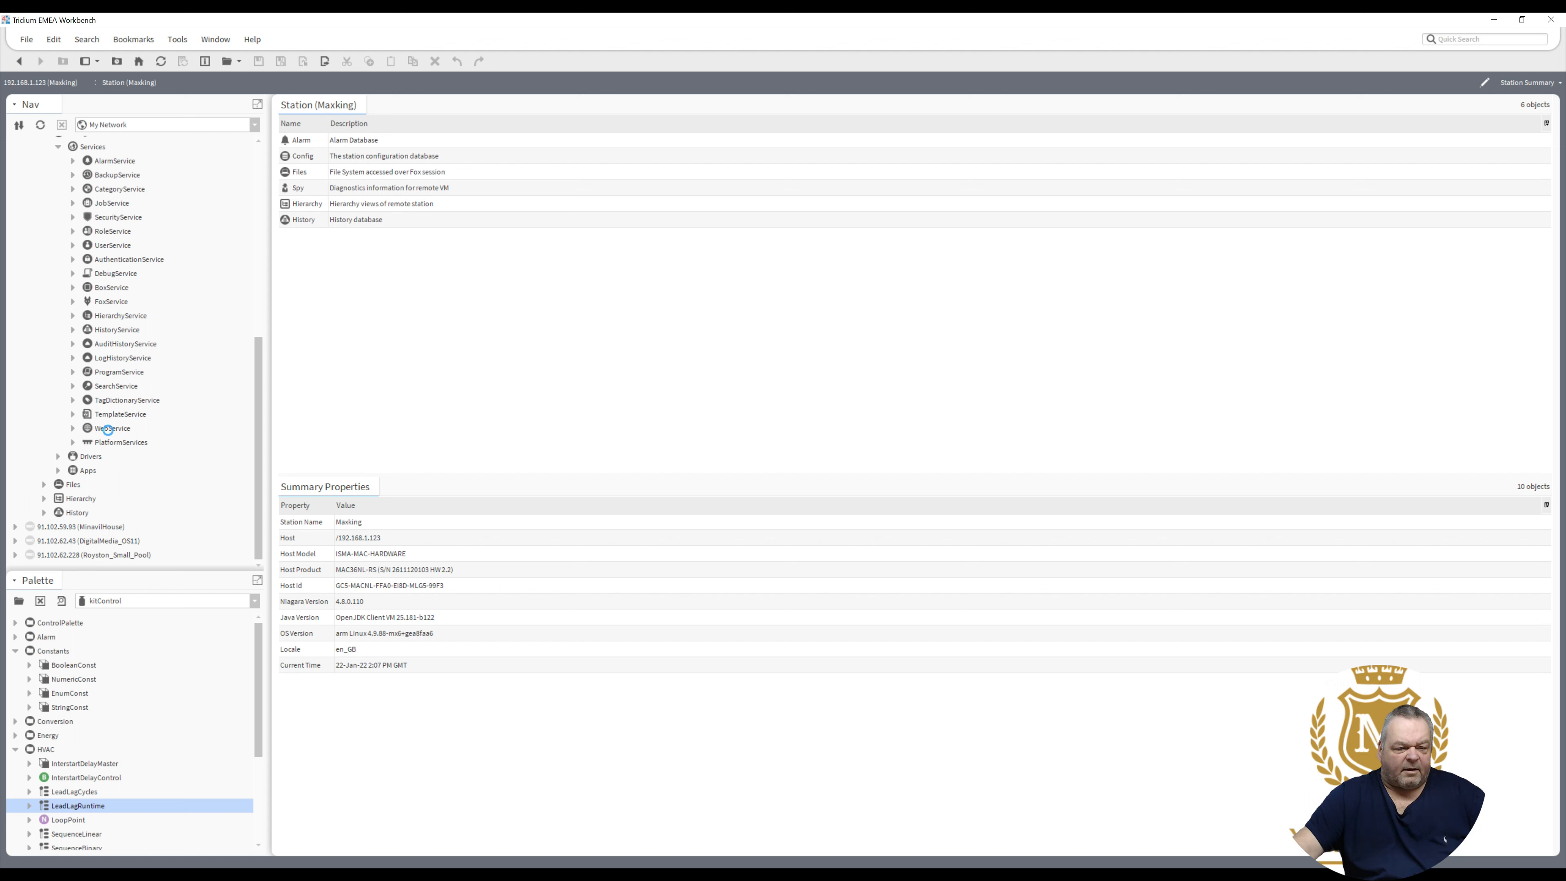
left_click(108, 430)
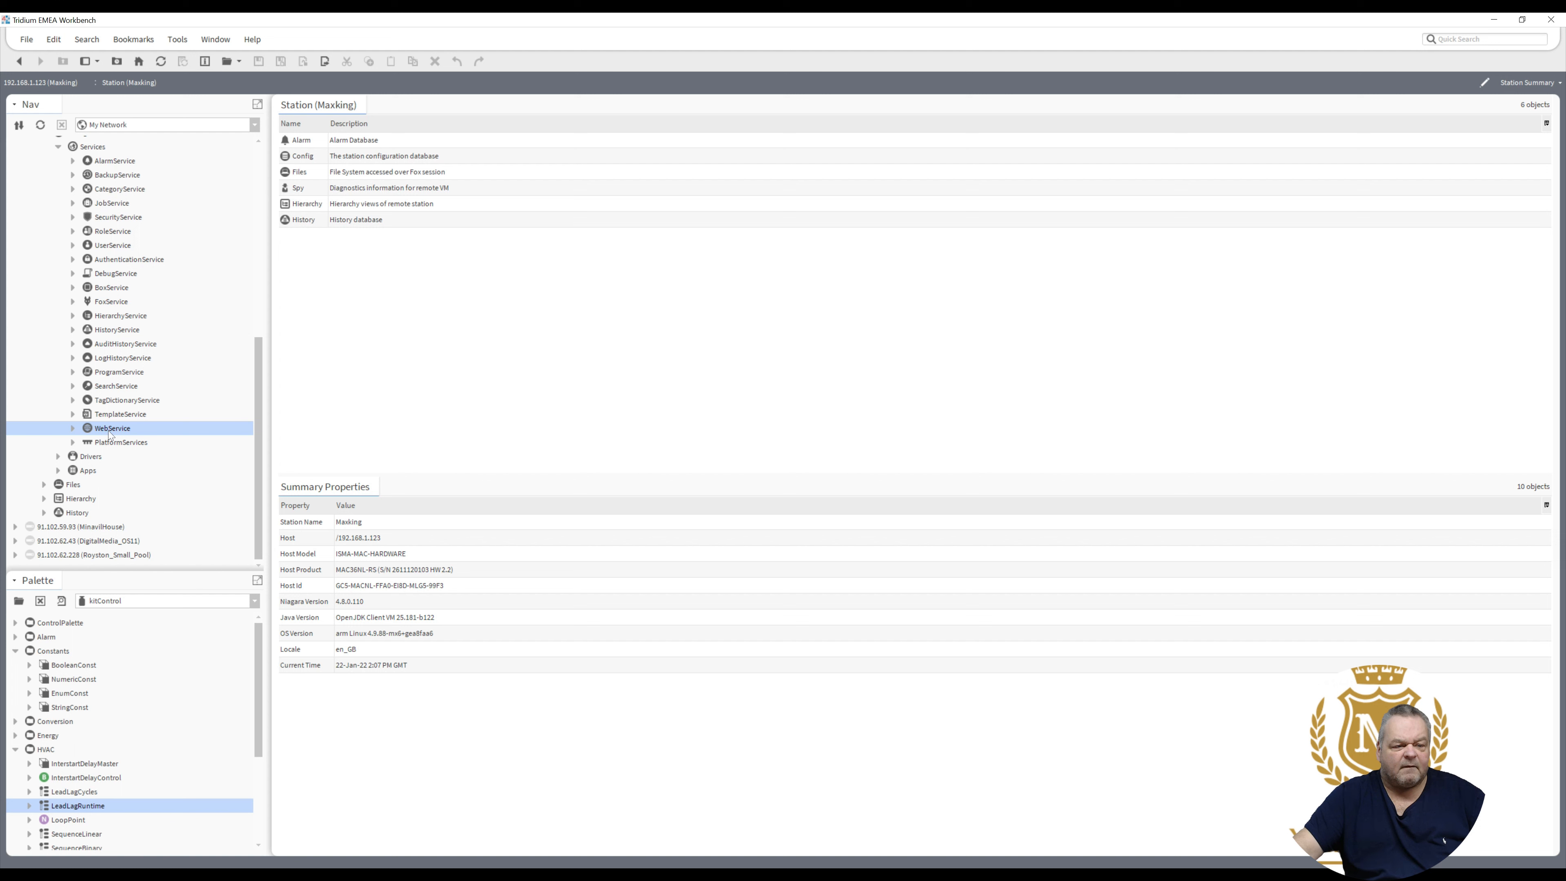
- Set WebService Http Enabled to true and Https Only to false, and save
double_click(109, 430)
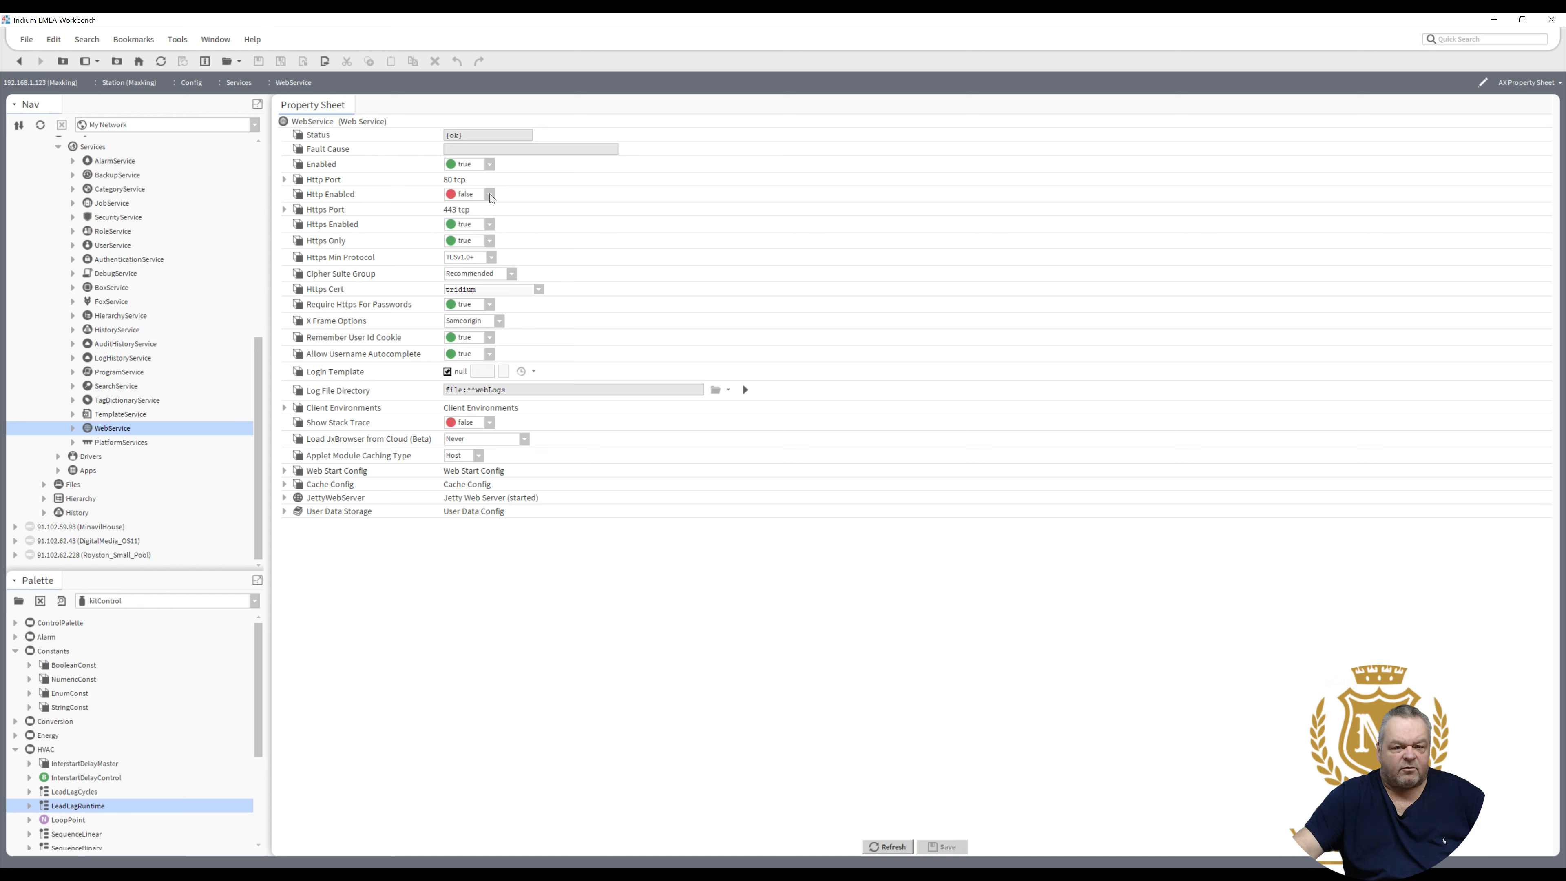
left_click(490, 195)
left_click(481, 220)
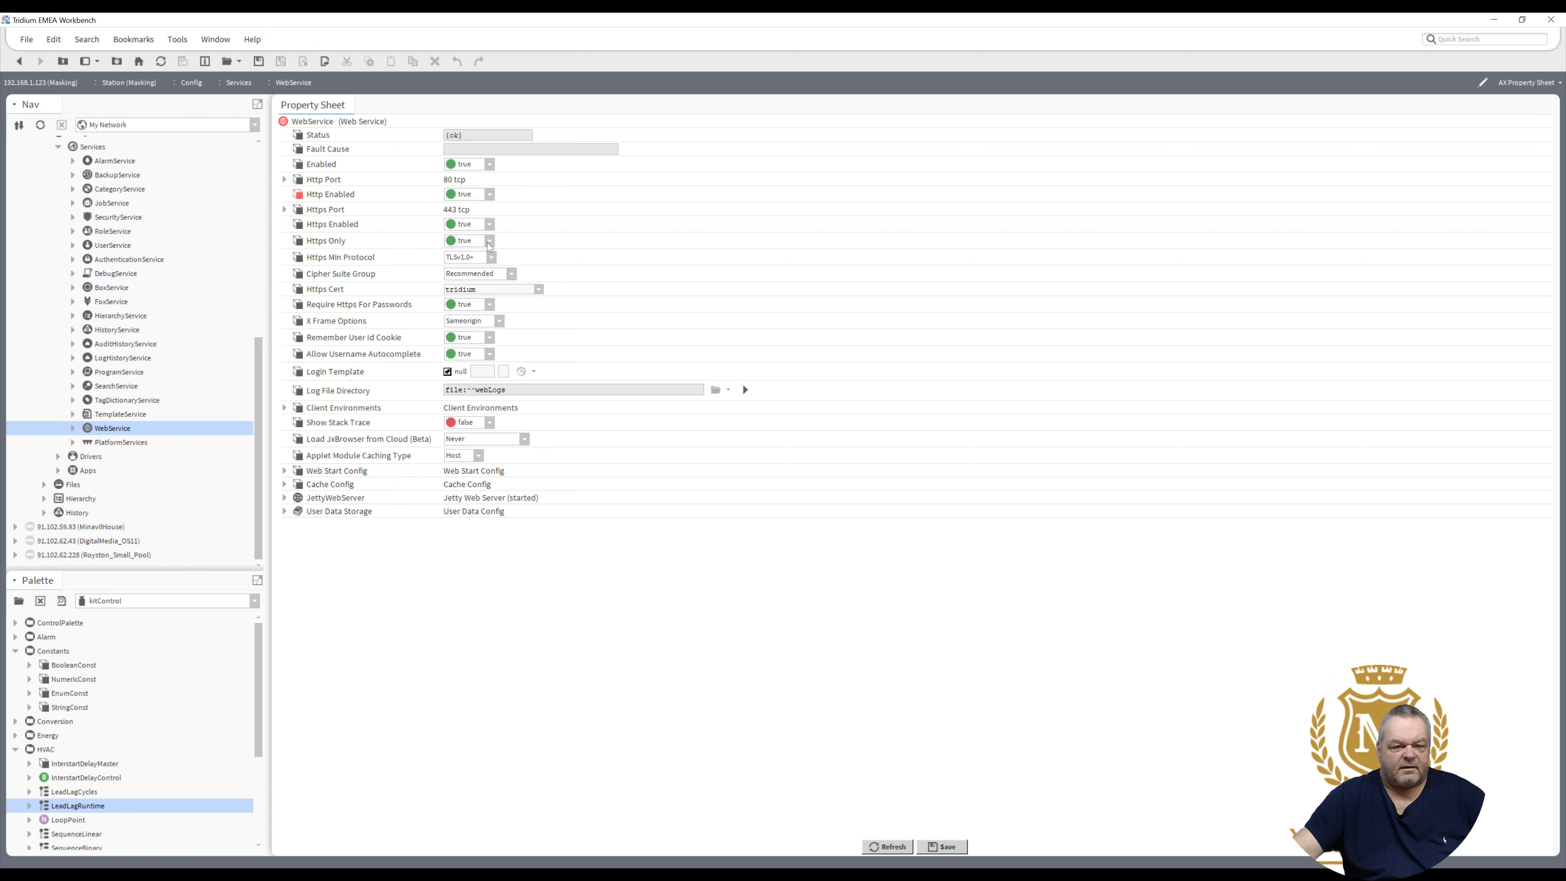
left_click(489, 244)
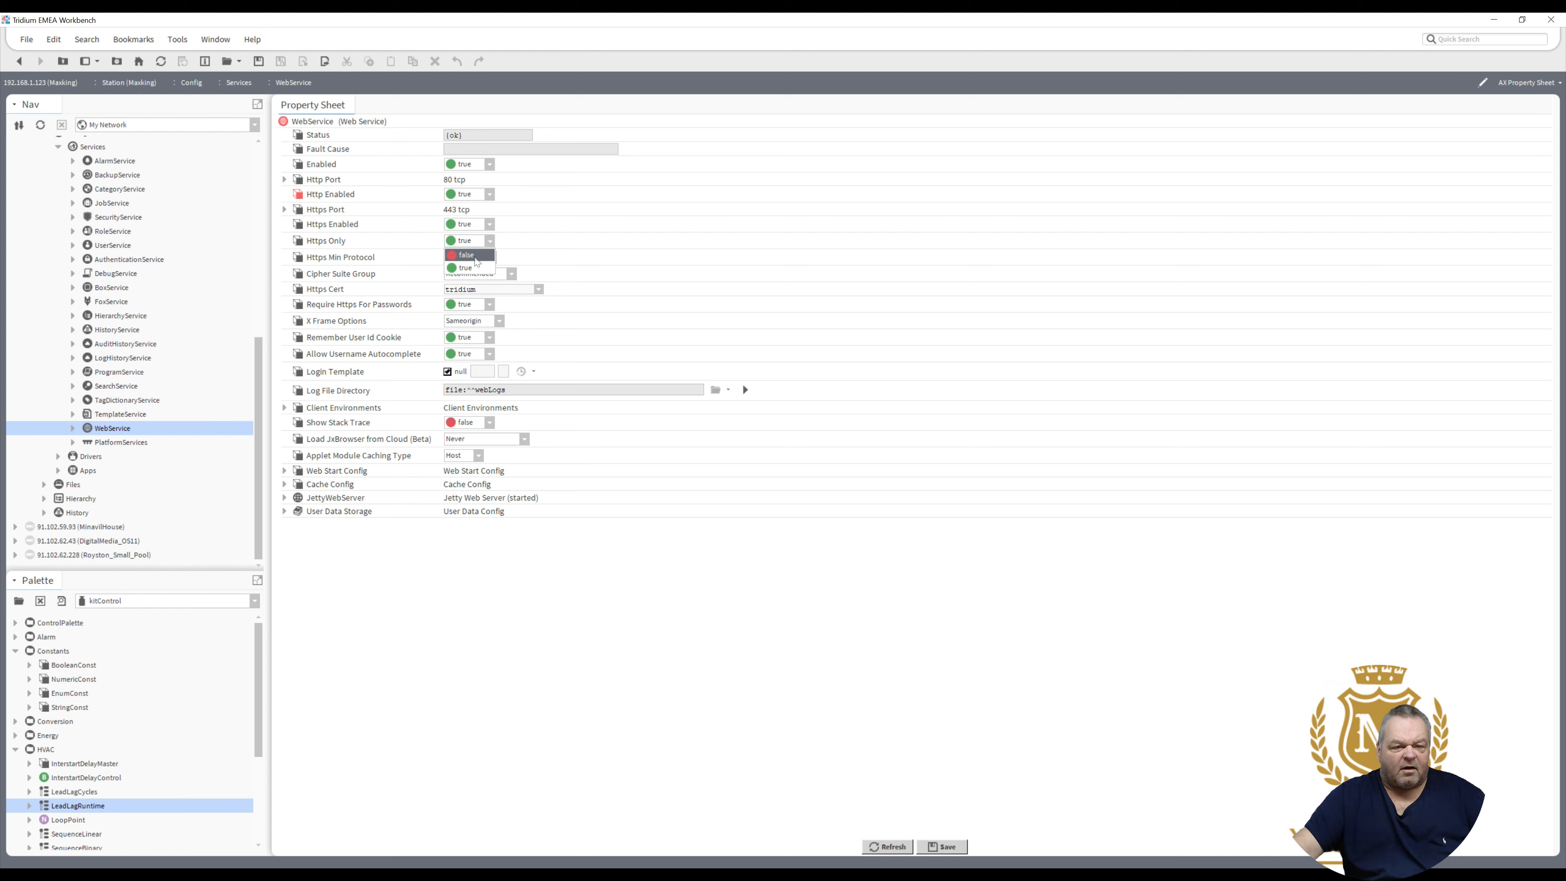
left_click(469, 255)
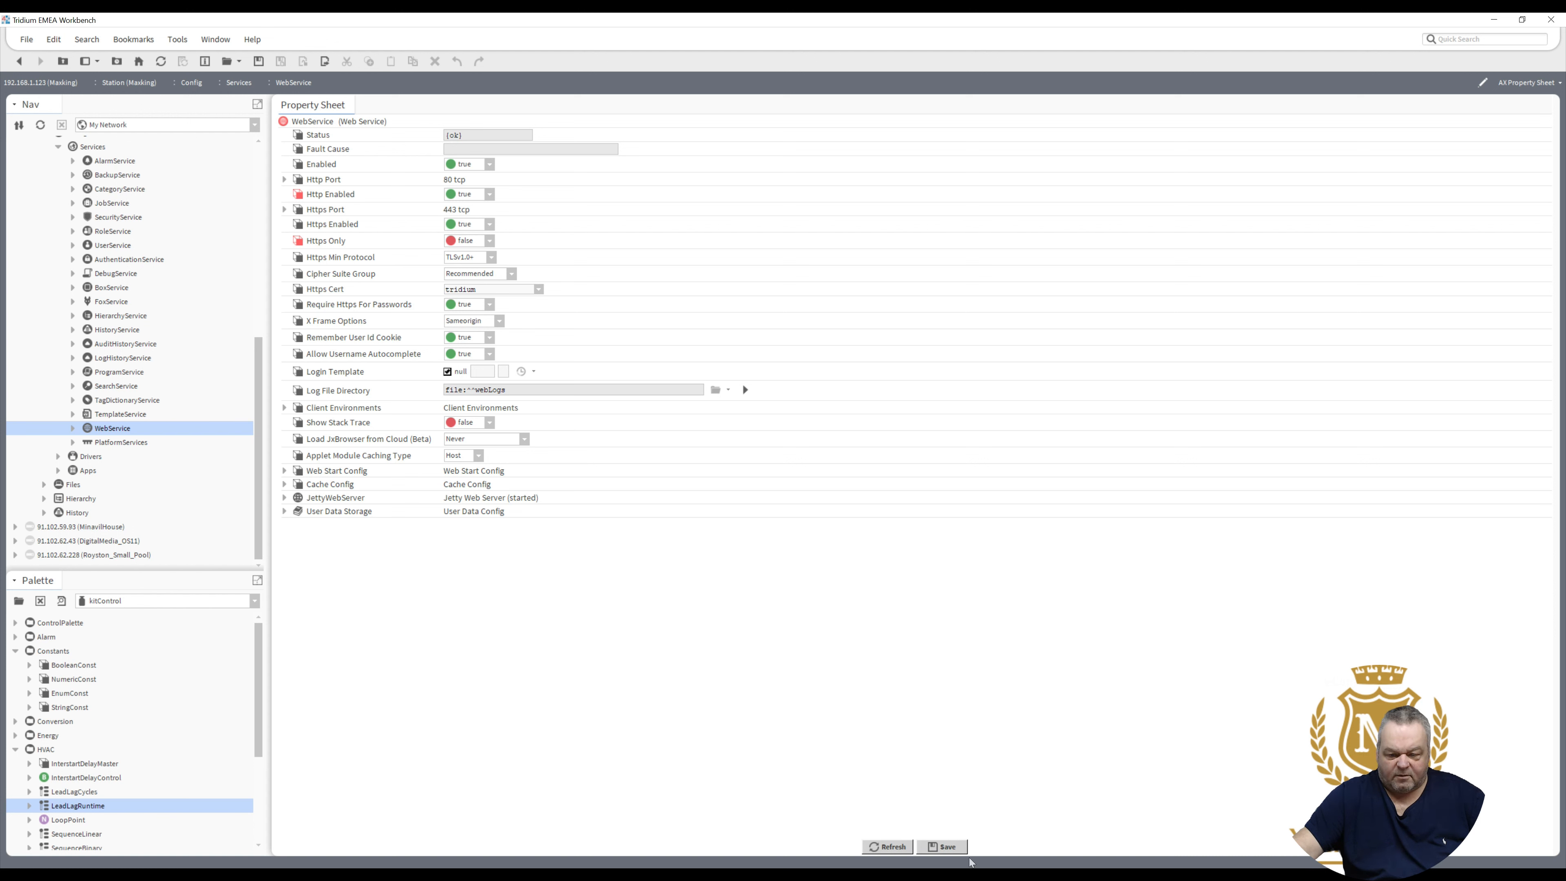
left_click(948, 847)
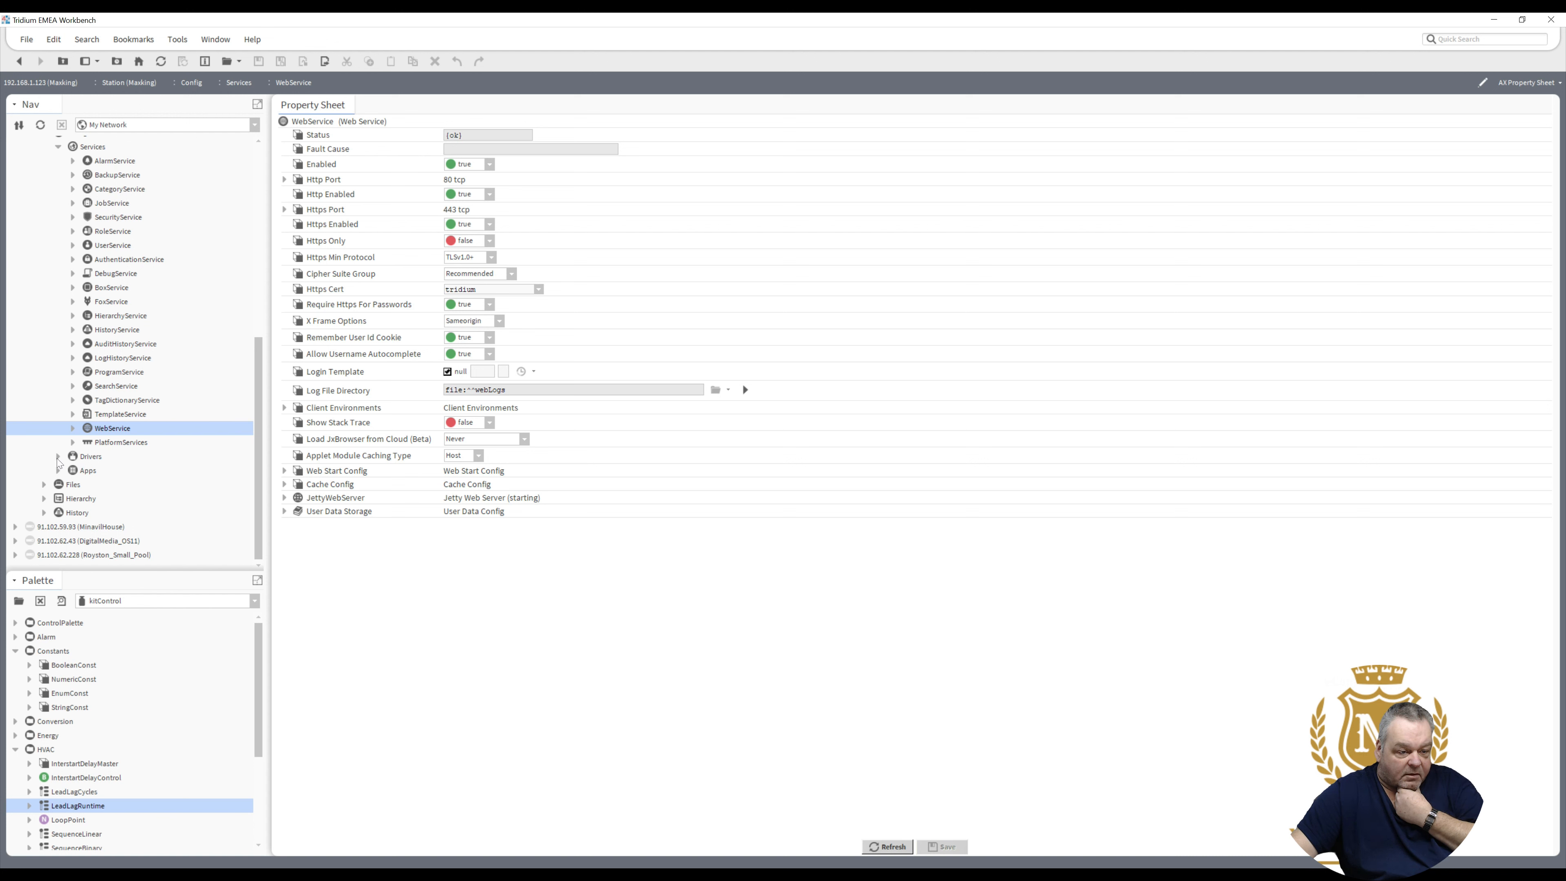
left_click(58, 456)
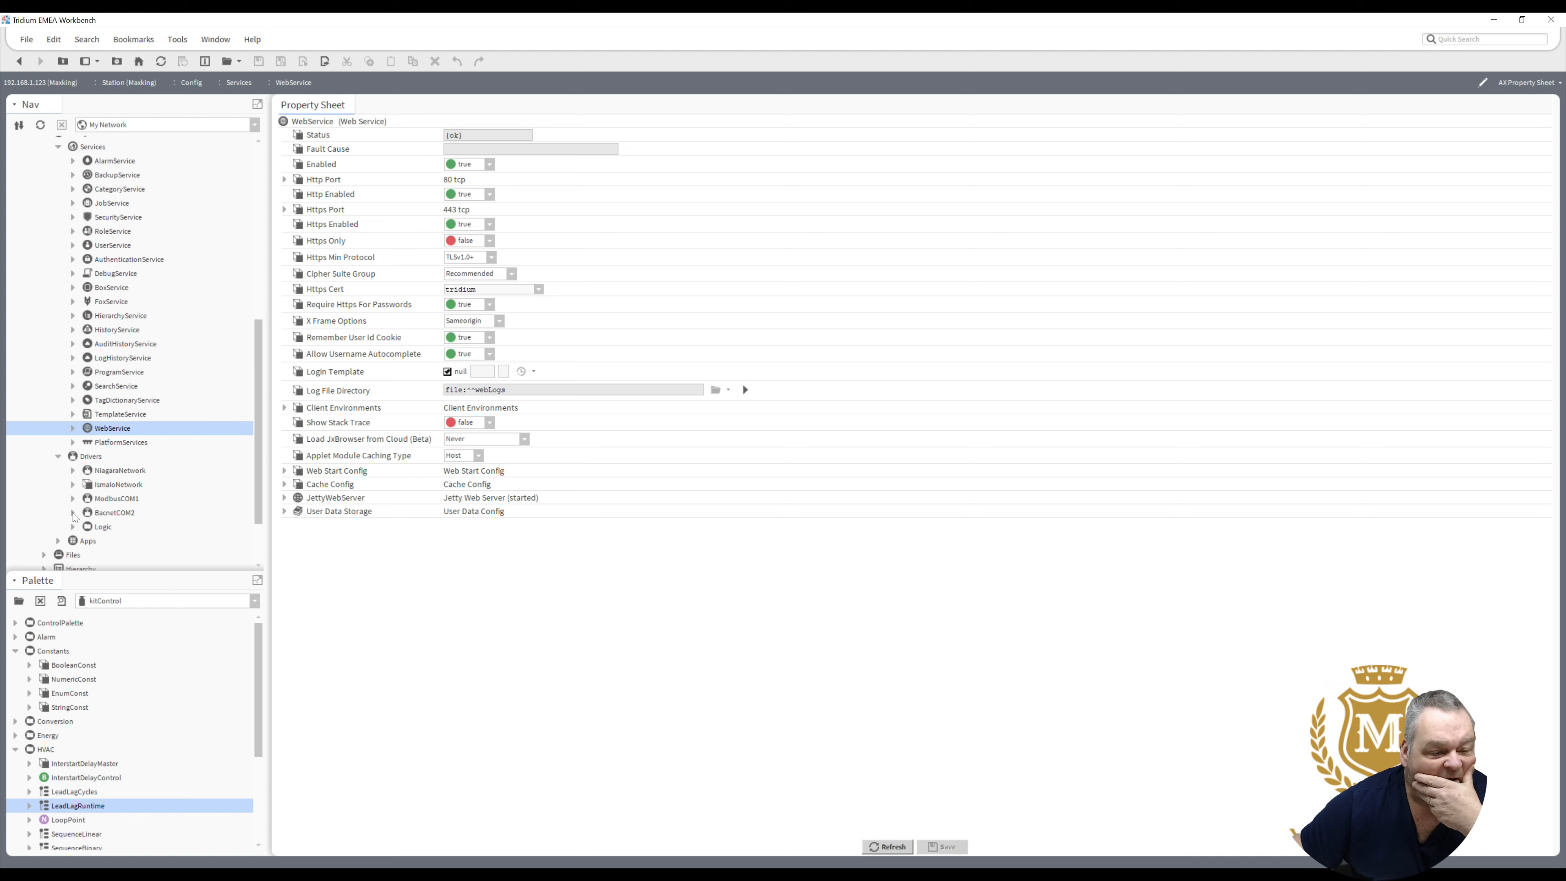
- Set BacnetCOM2 Local Device Object Id to 1 and Location to MSCP01, then save
left_click(72, 513)
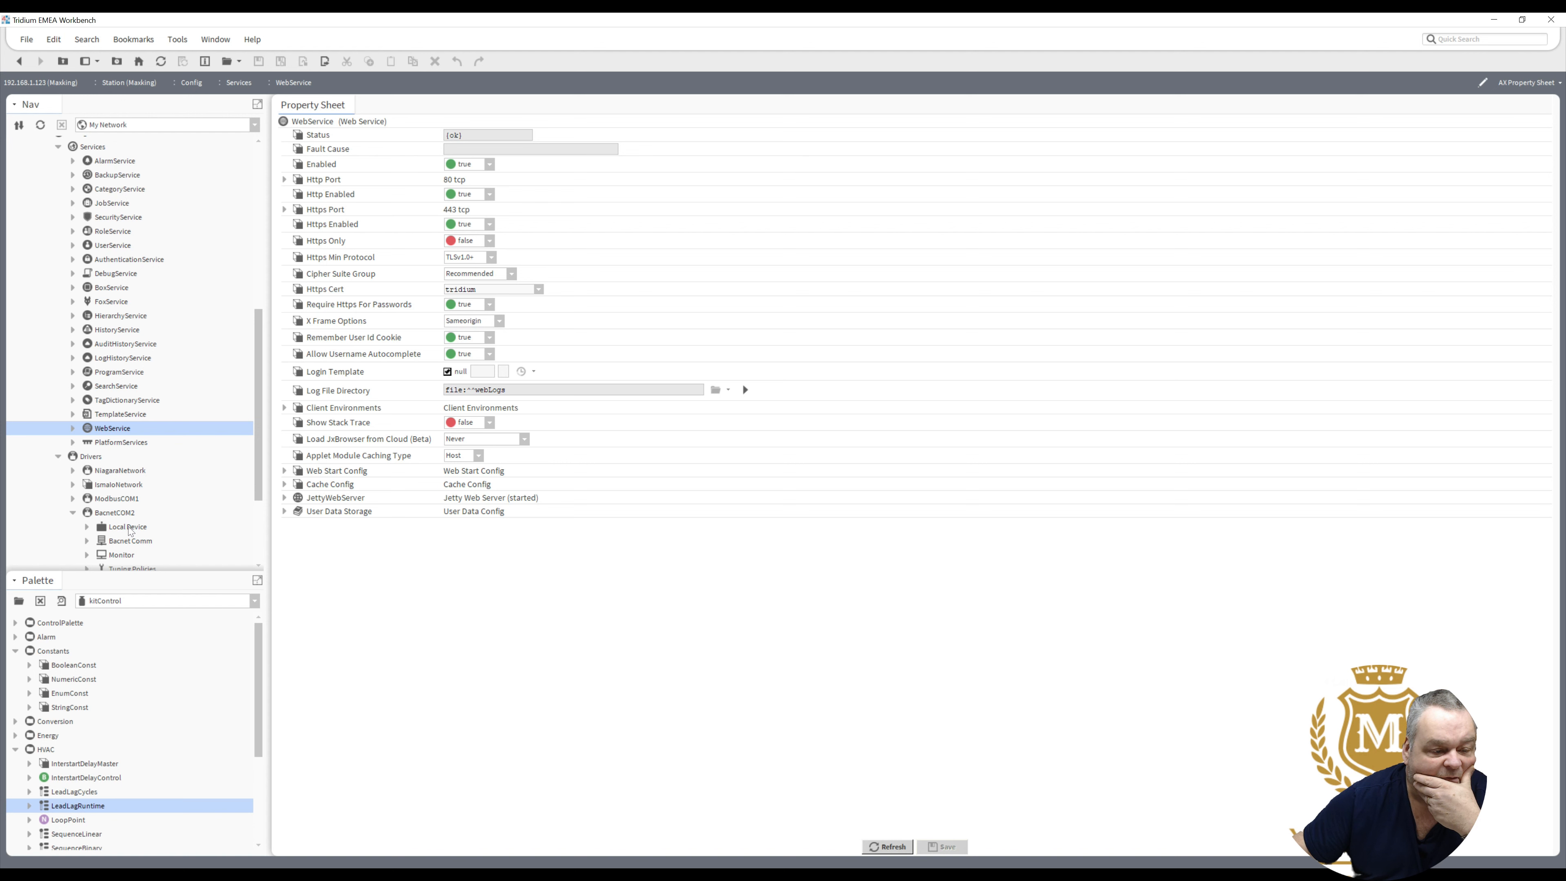
double_click(129, 527)
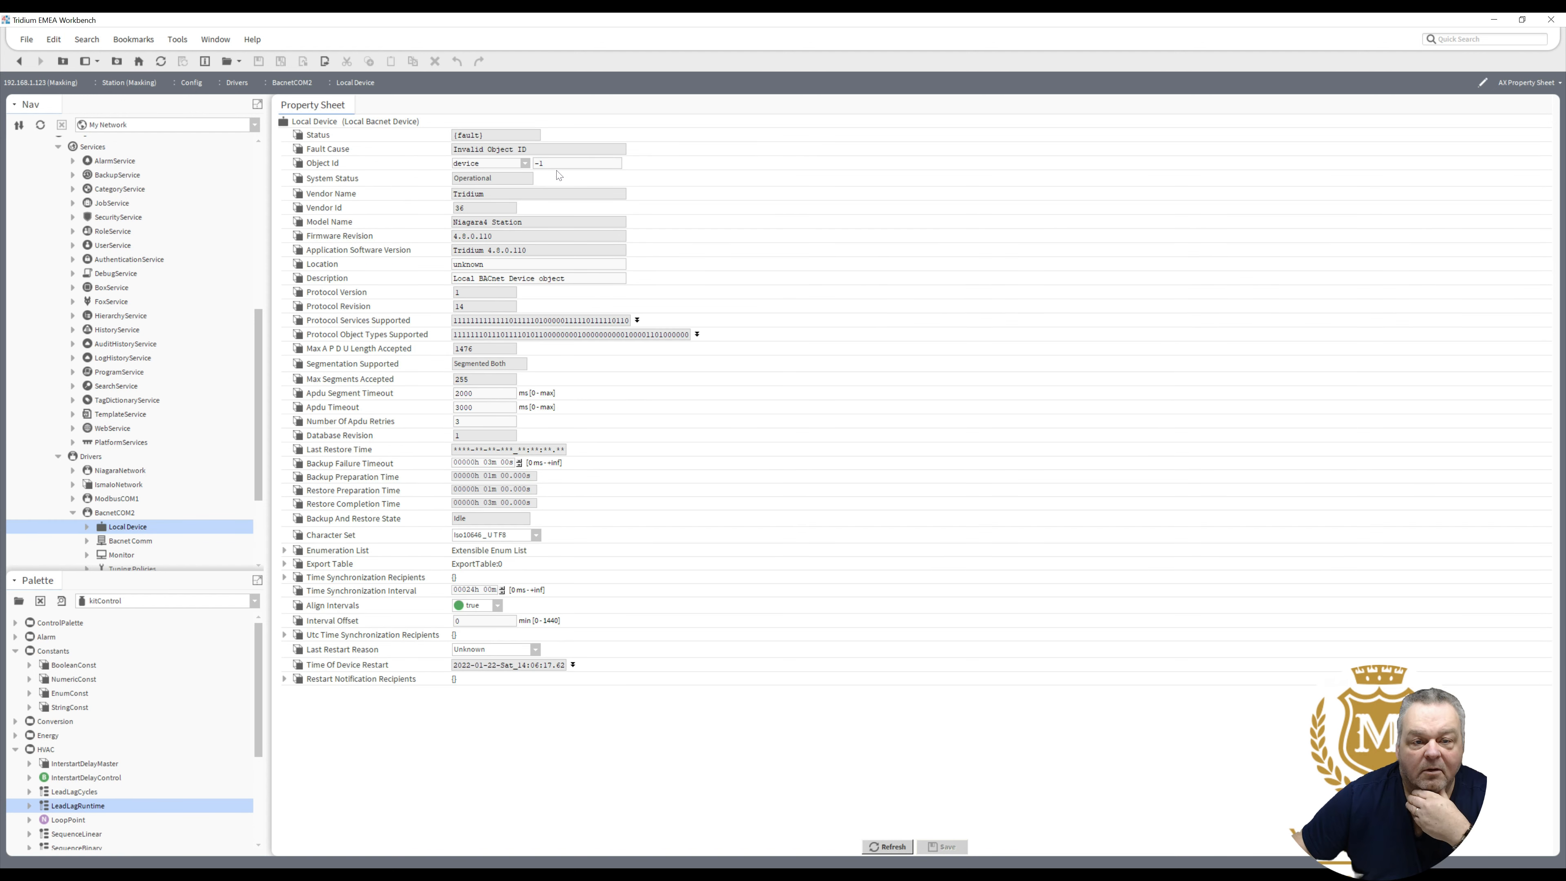
left_click_drag(548, 164, 474, 172)
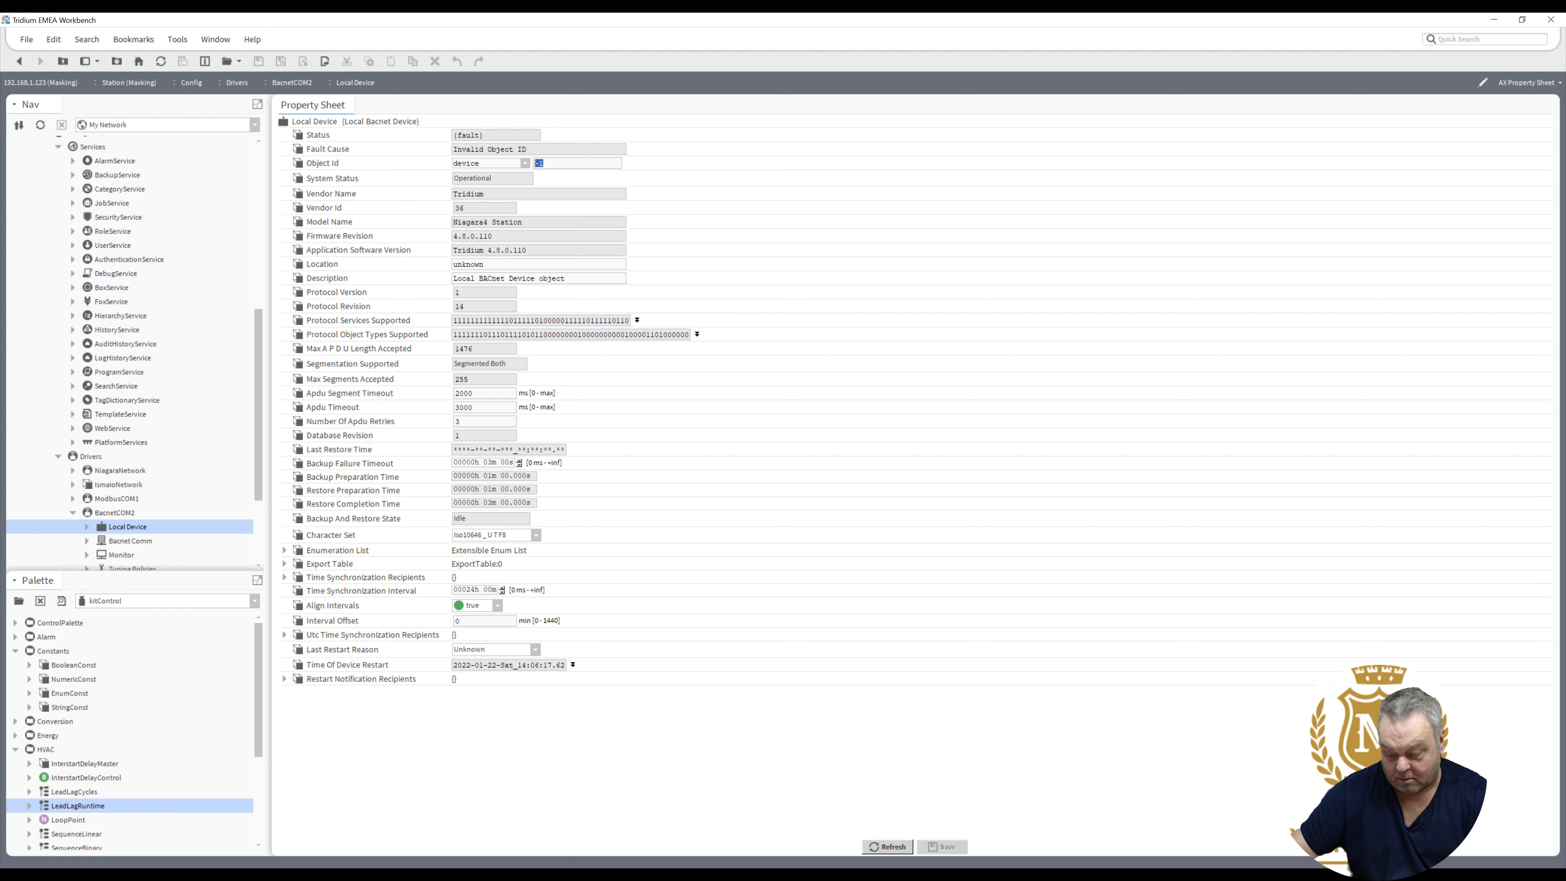
type("1")
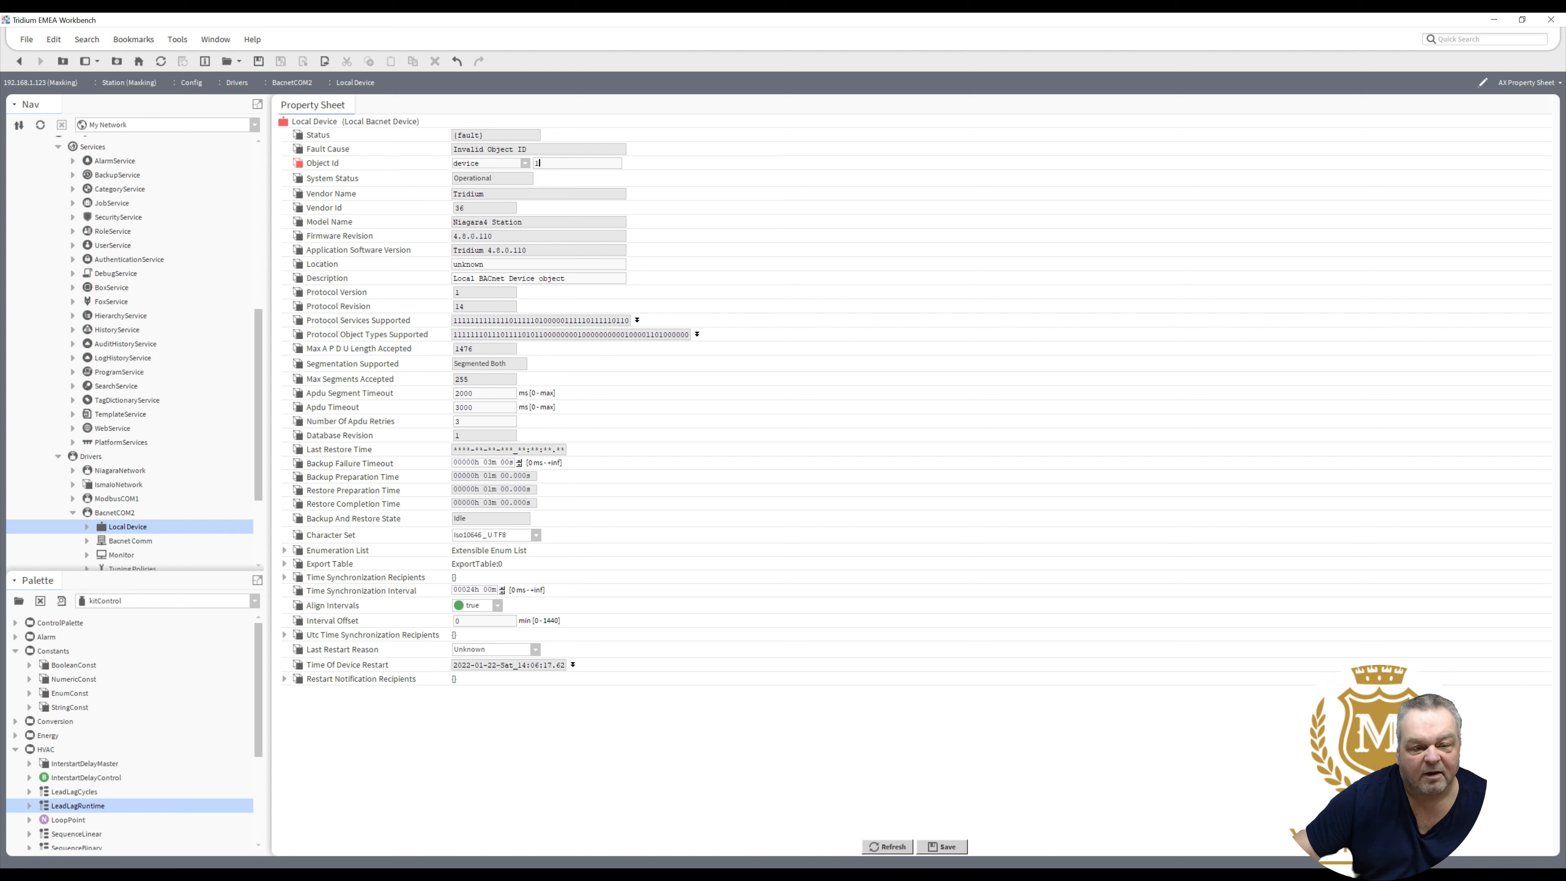
left_click(485, 264)
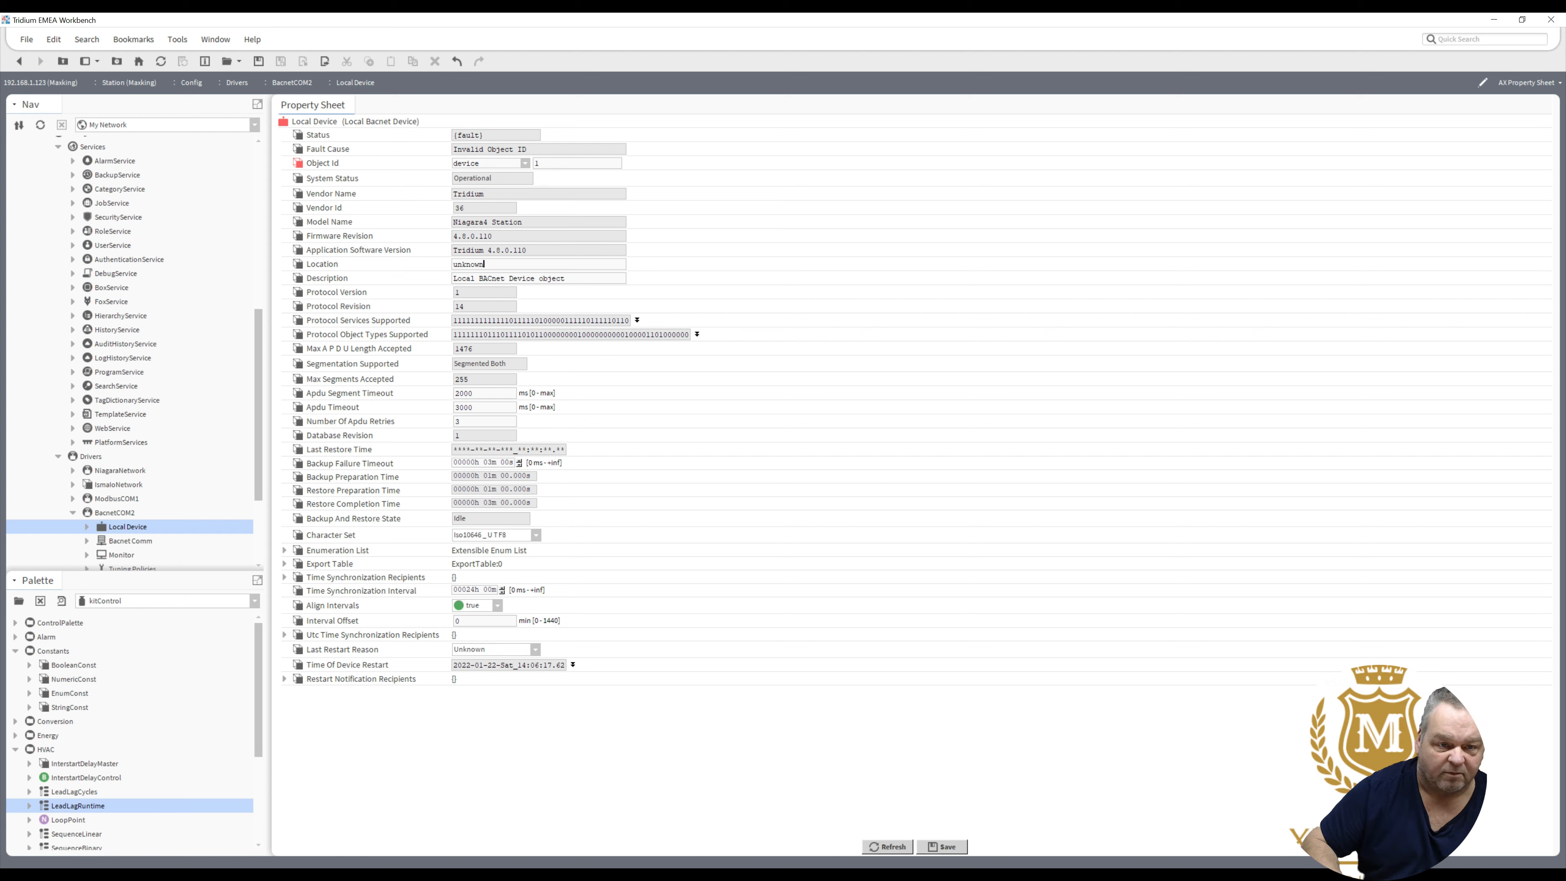
key("BackSpace")
key("BackSpace")
key("BackSpace")
key("BackSpace")
key("BackSpace")
key("BackSpace")
key("BackSpace")
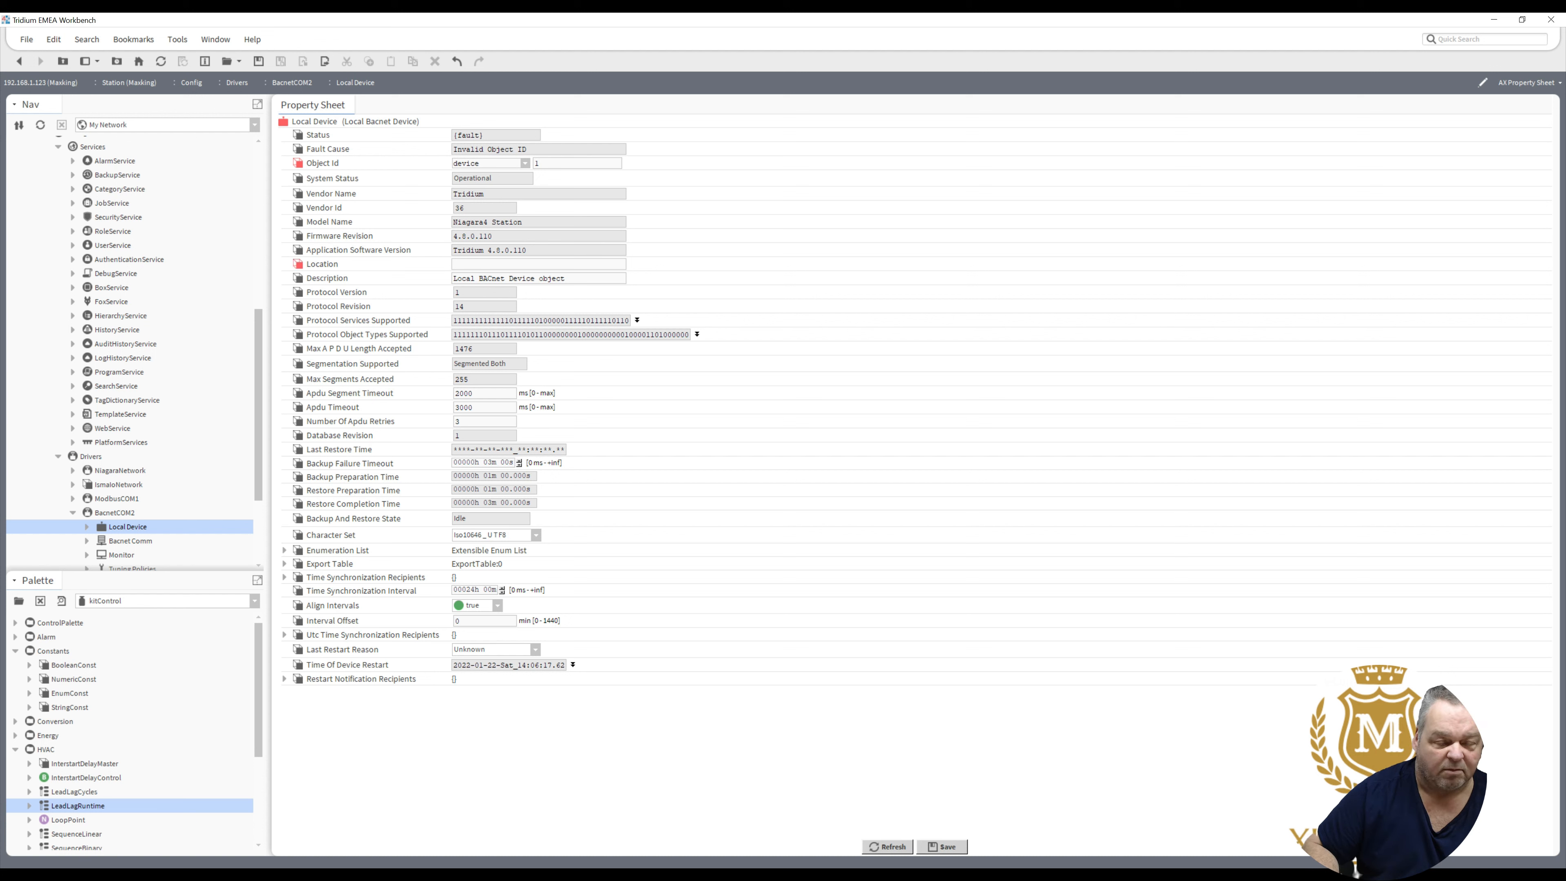
type("M")
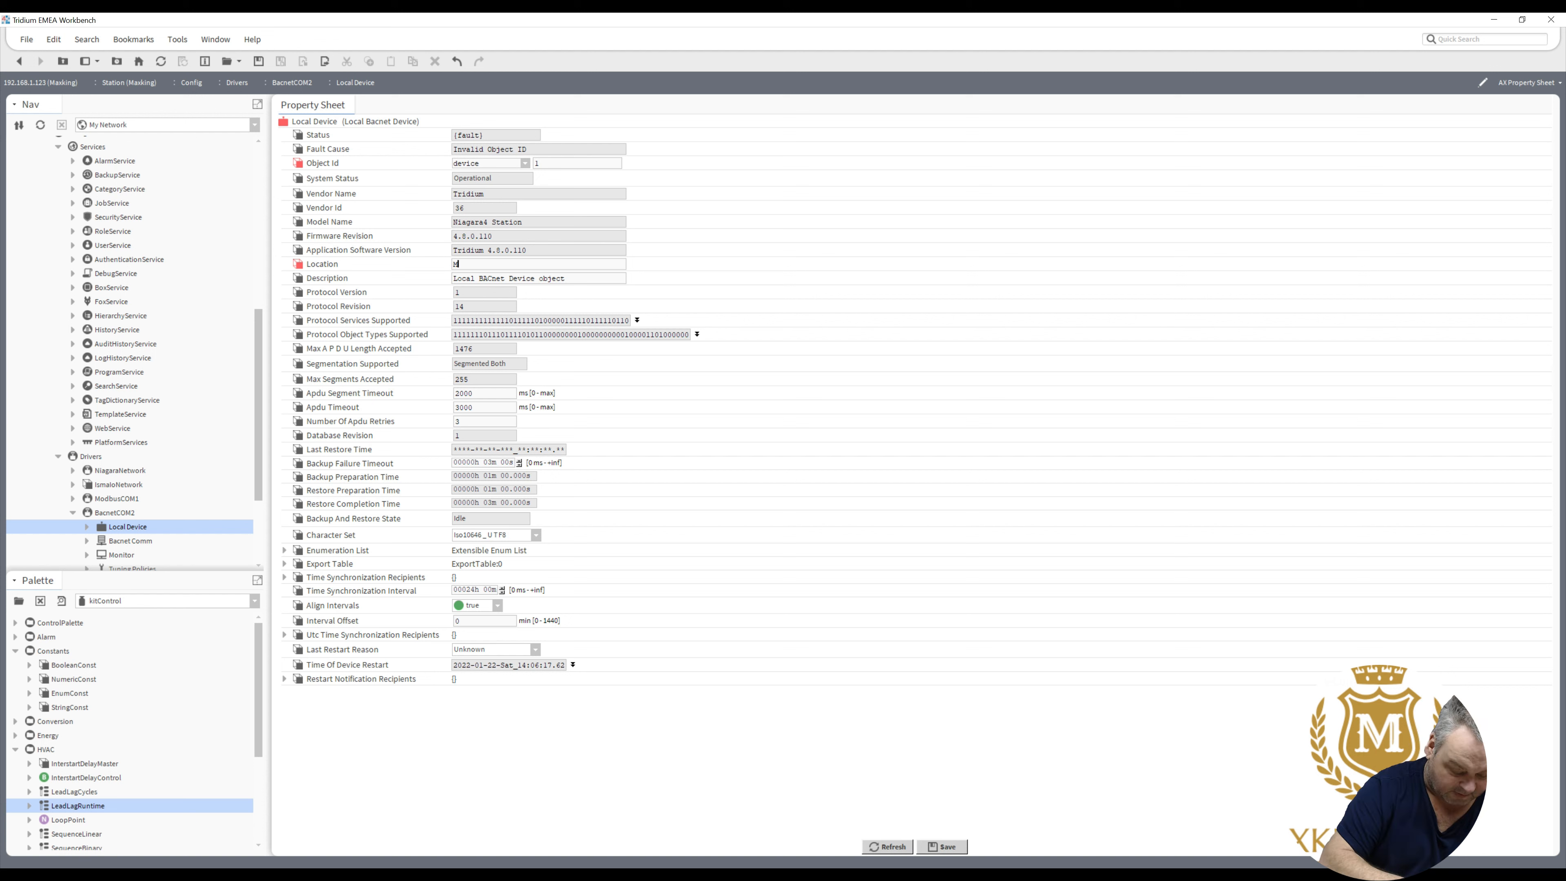
type("SCP01")
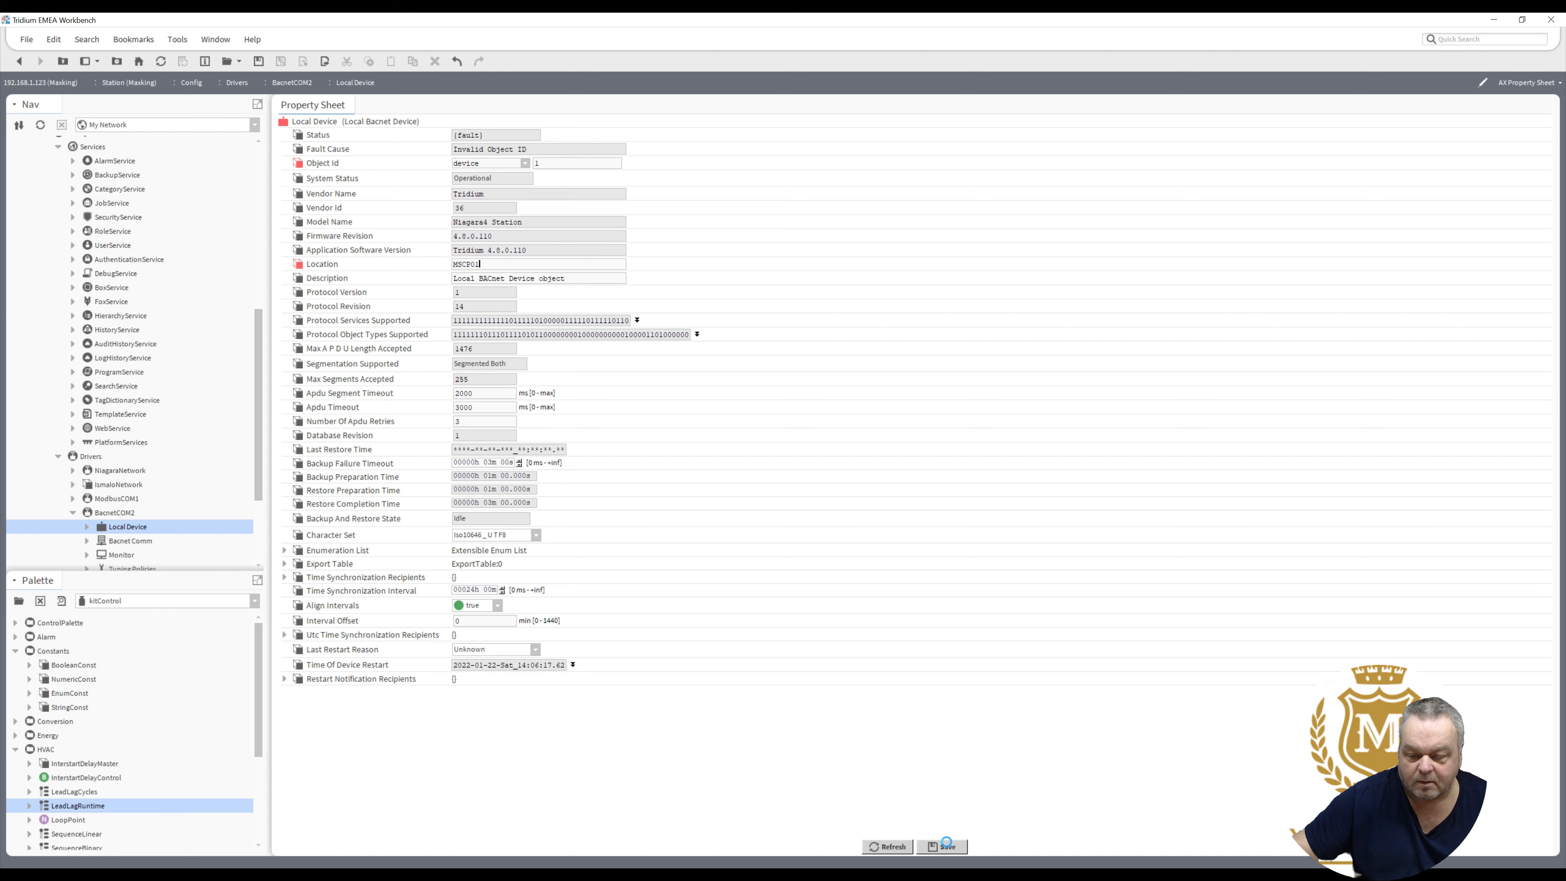
left_click(948, 847)
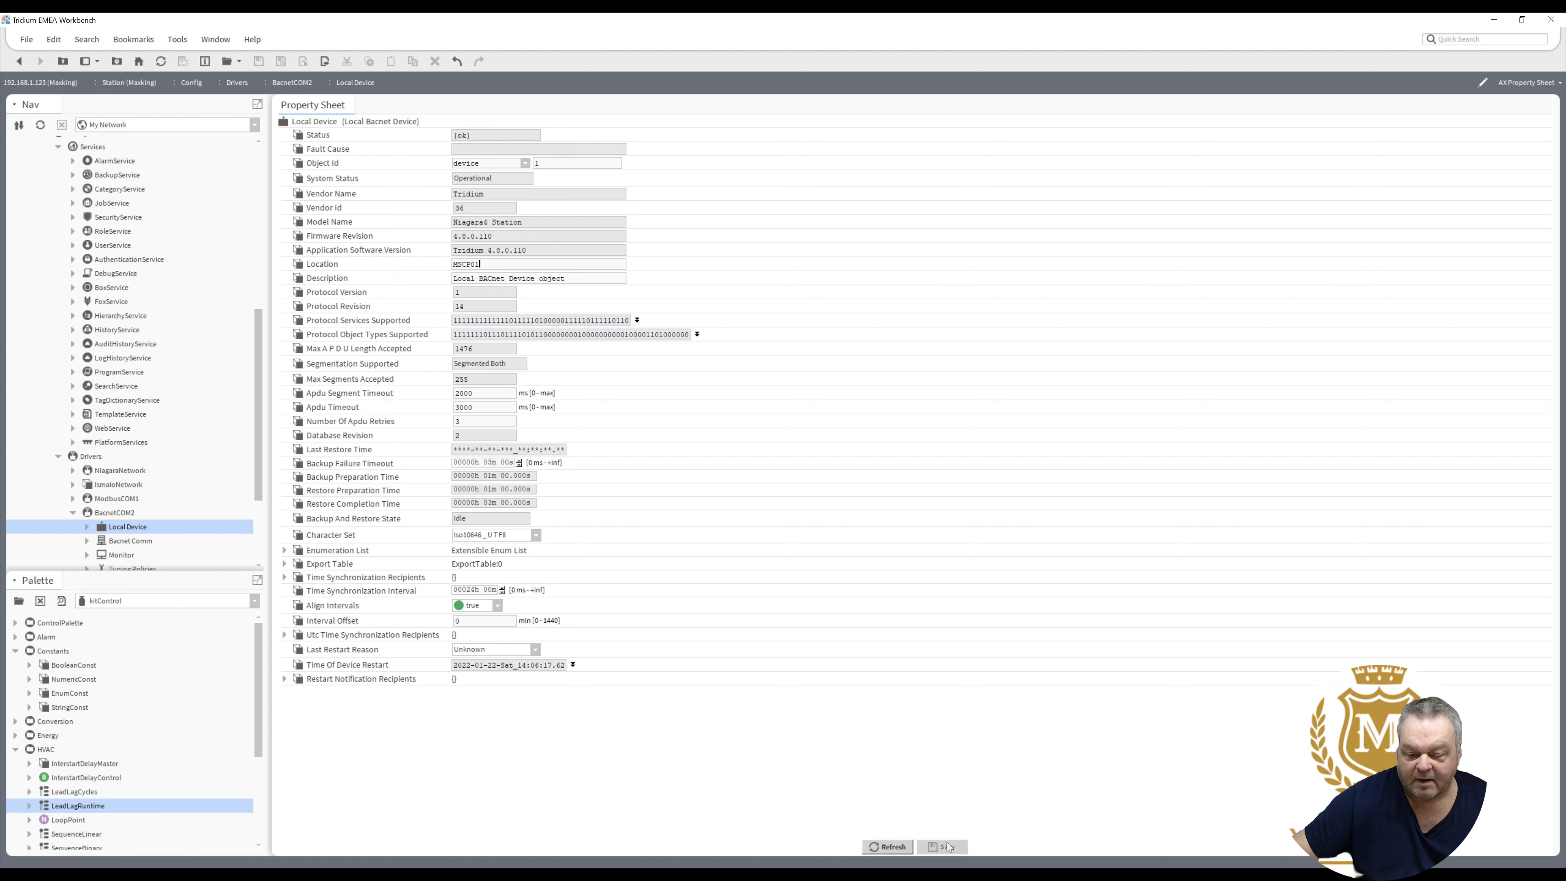
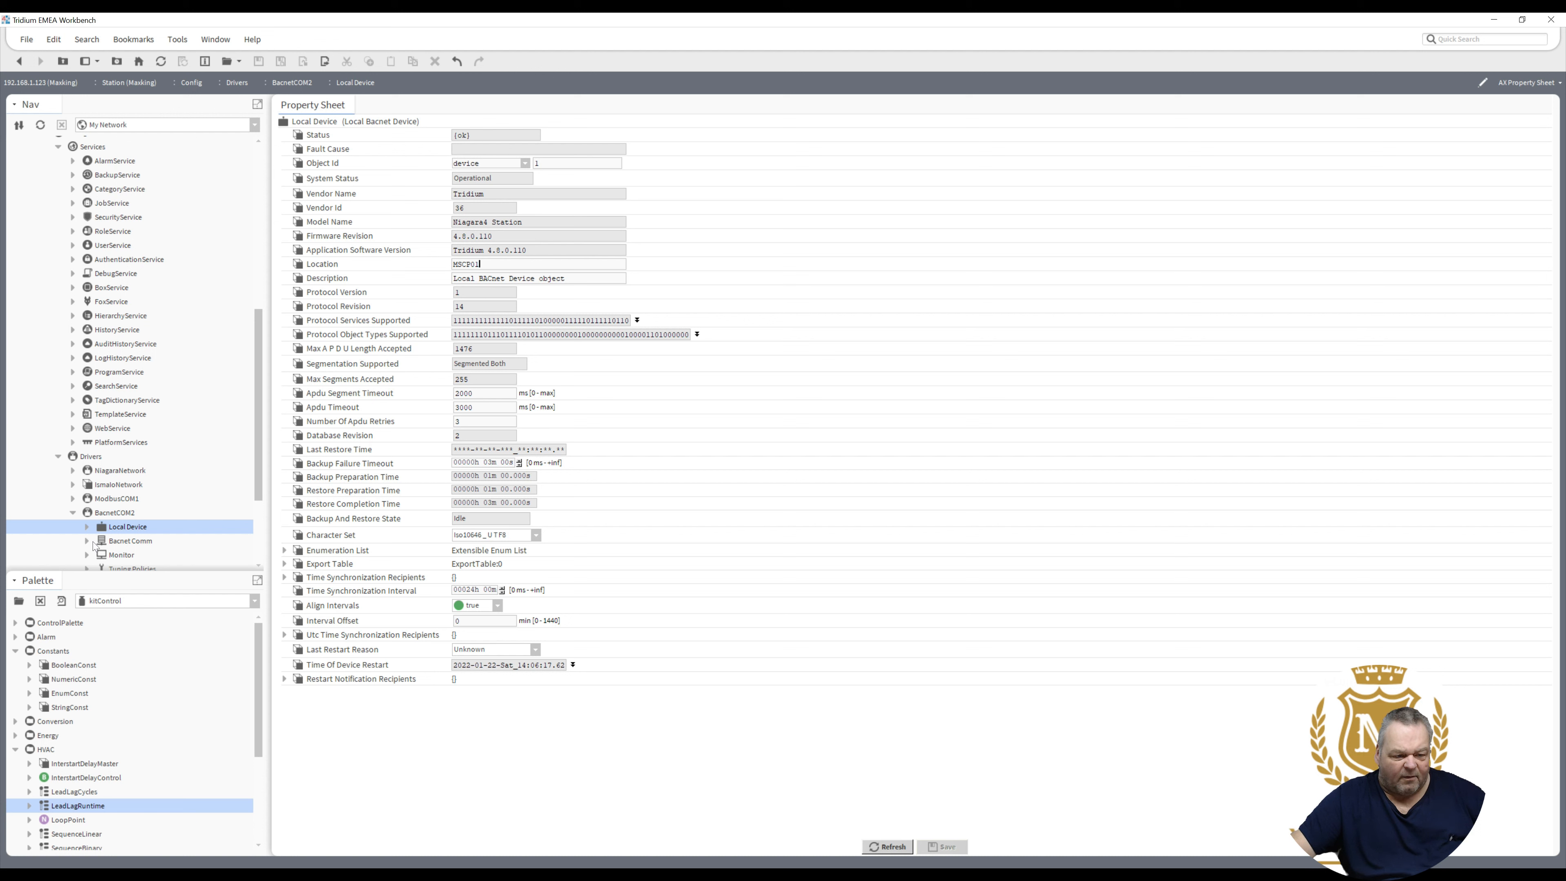
- Expand Bacnet Comm under BacnetCOM2 to reveal its Client, Server, Transport and Network nodes
left_click(93, 542)
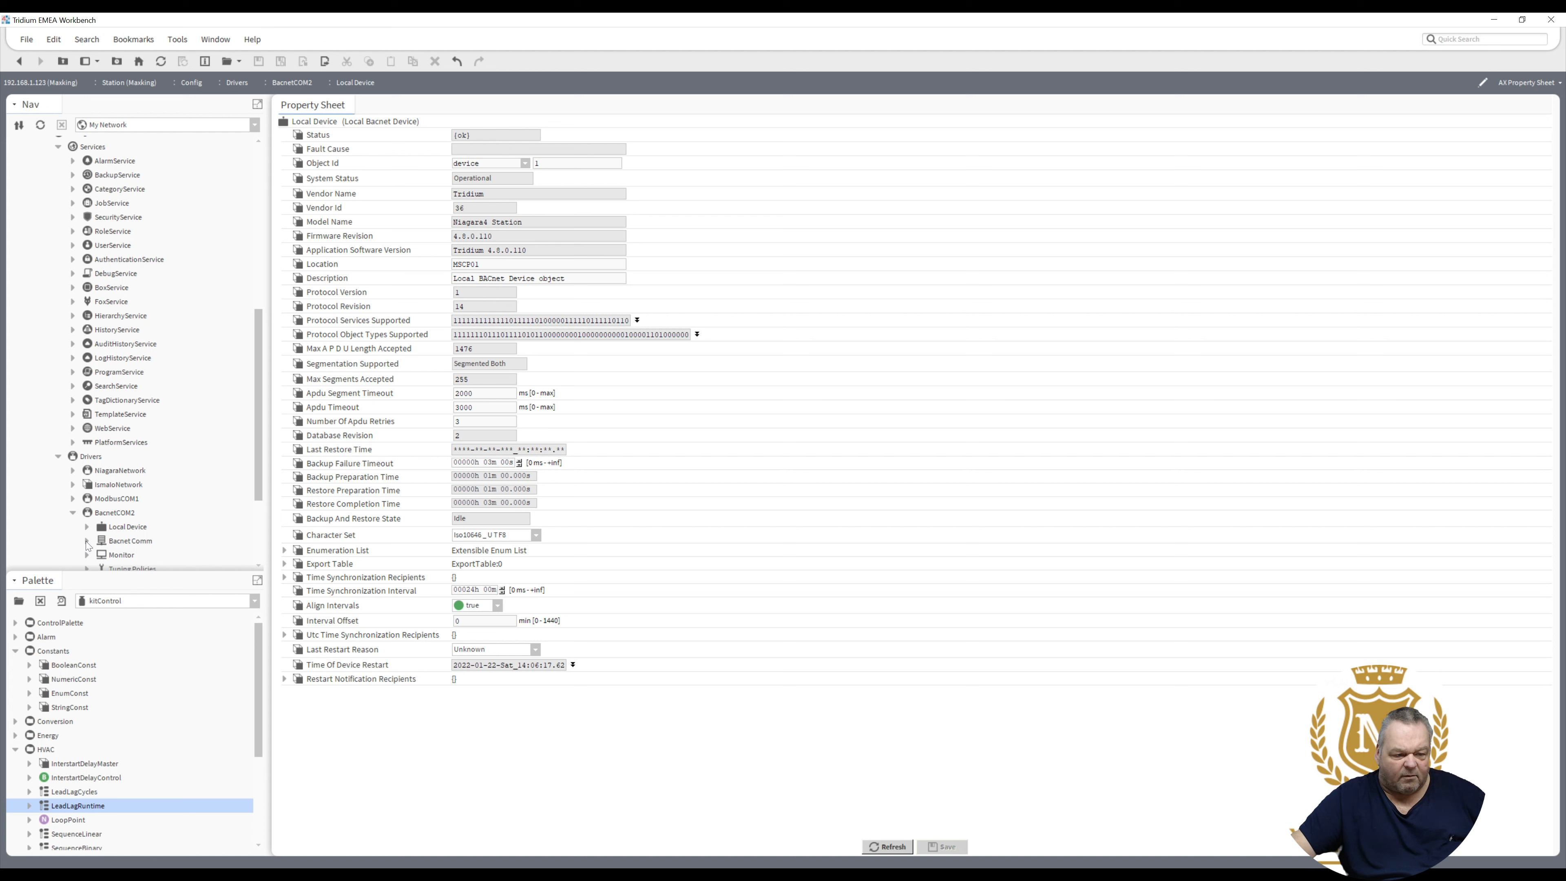
left_click(86, 541)
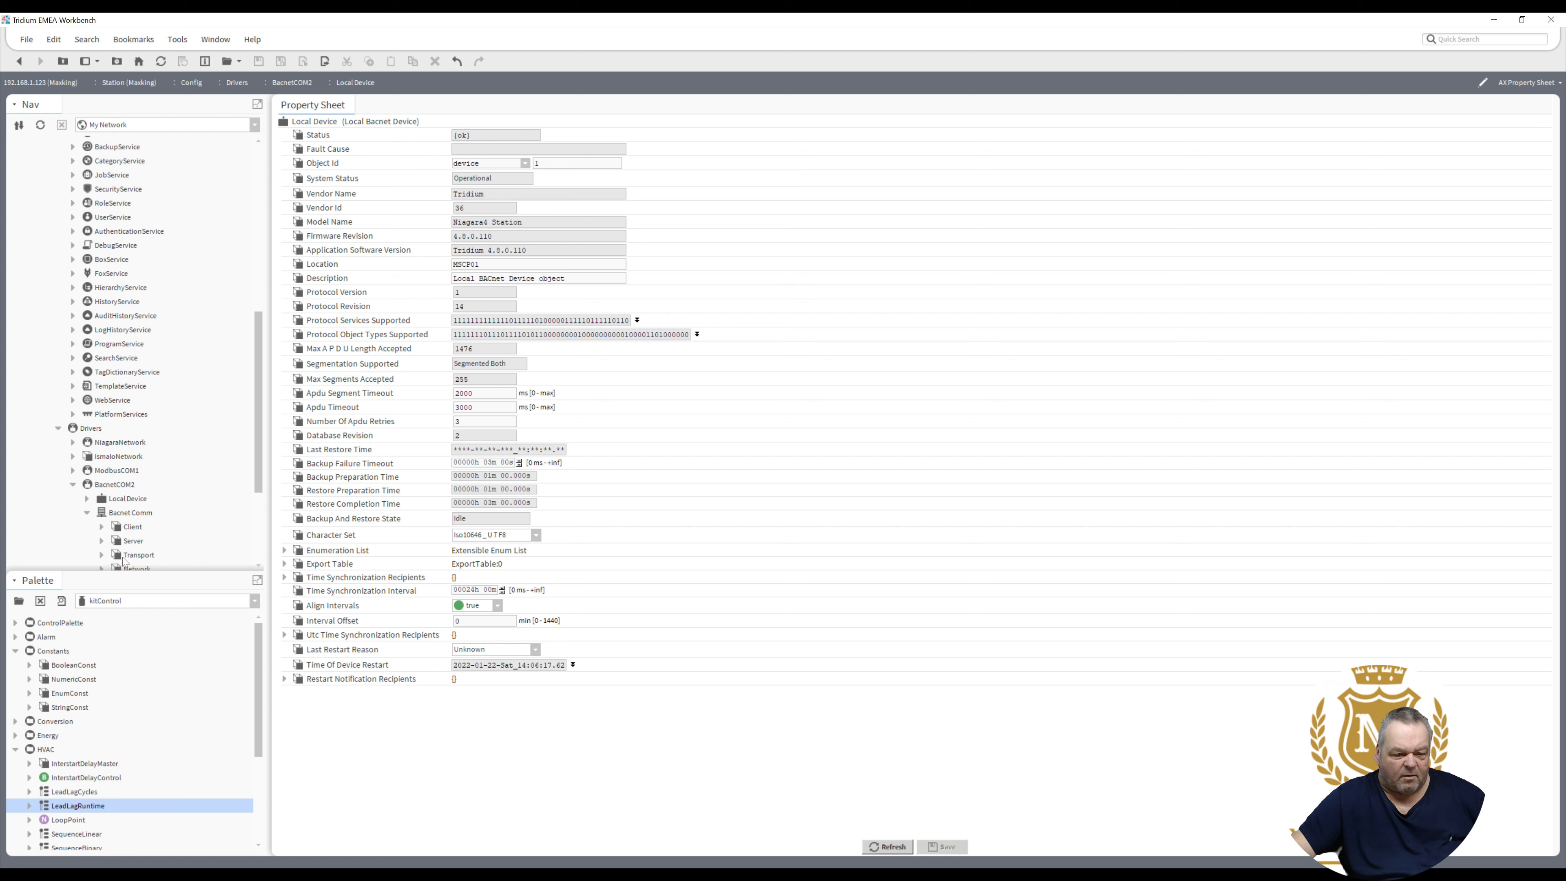
- Expand the Network folder under Bacnet Comm to list Router Table and Ip Port
left_click(102, 568)
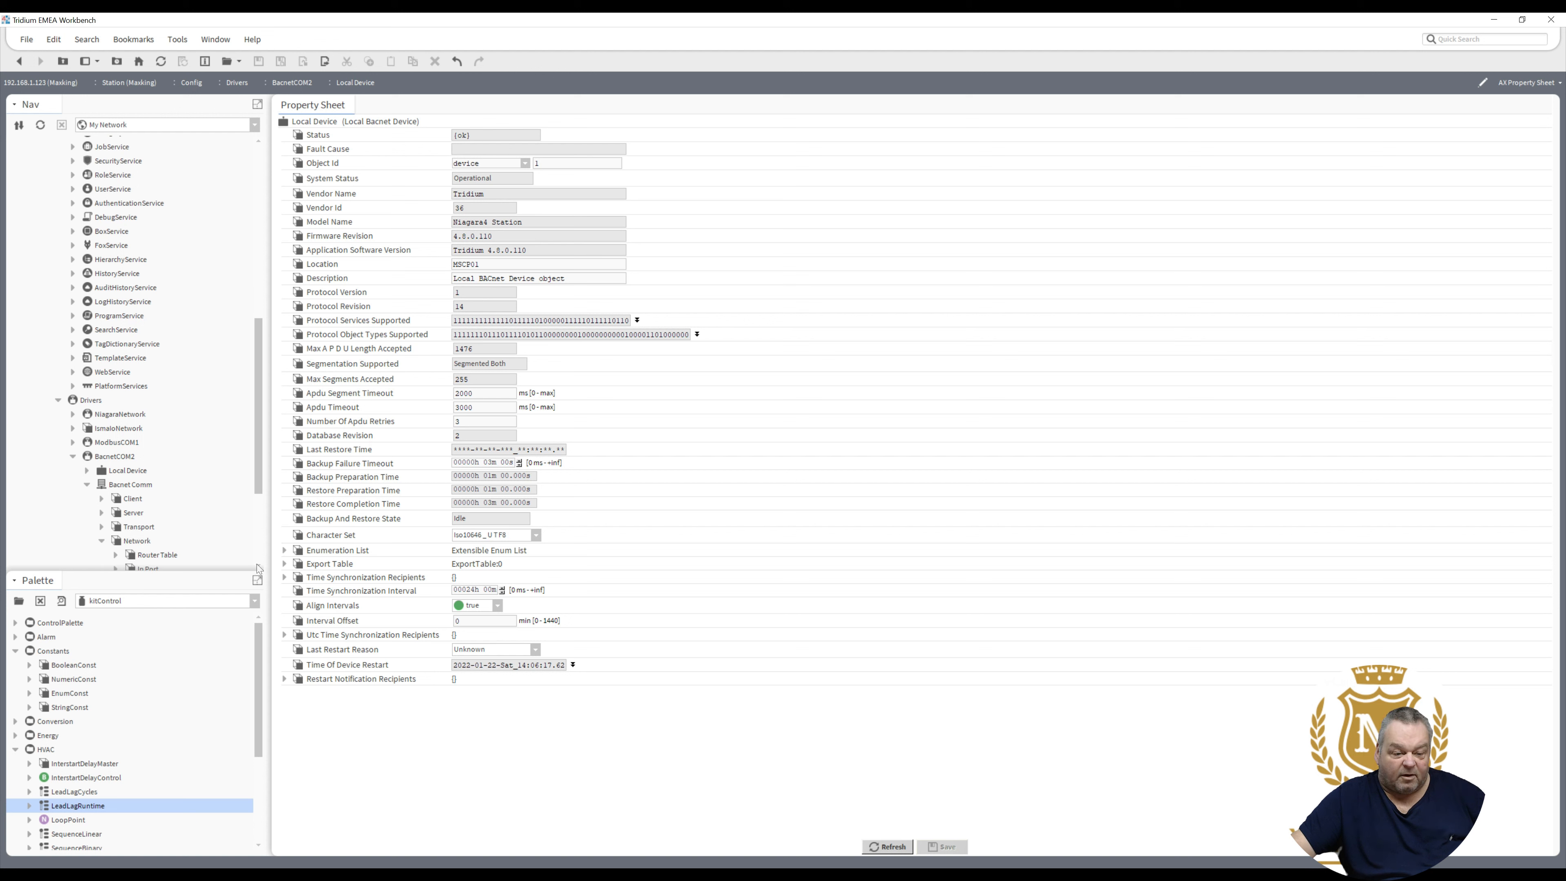
scroll(256, 564, "down", 2)
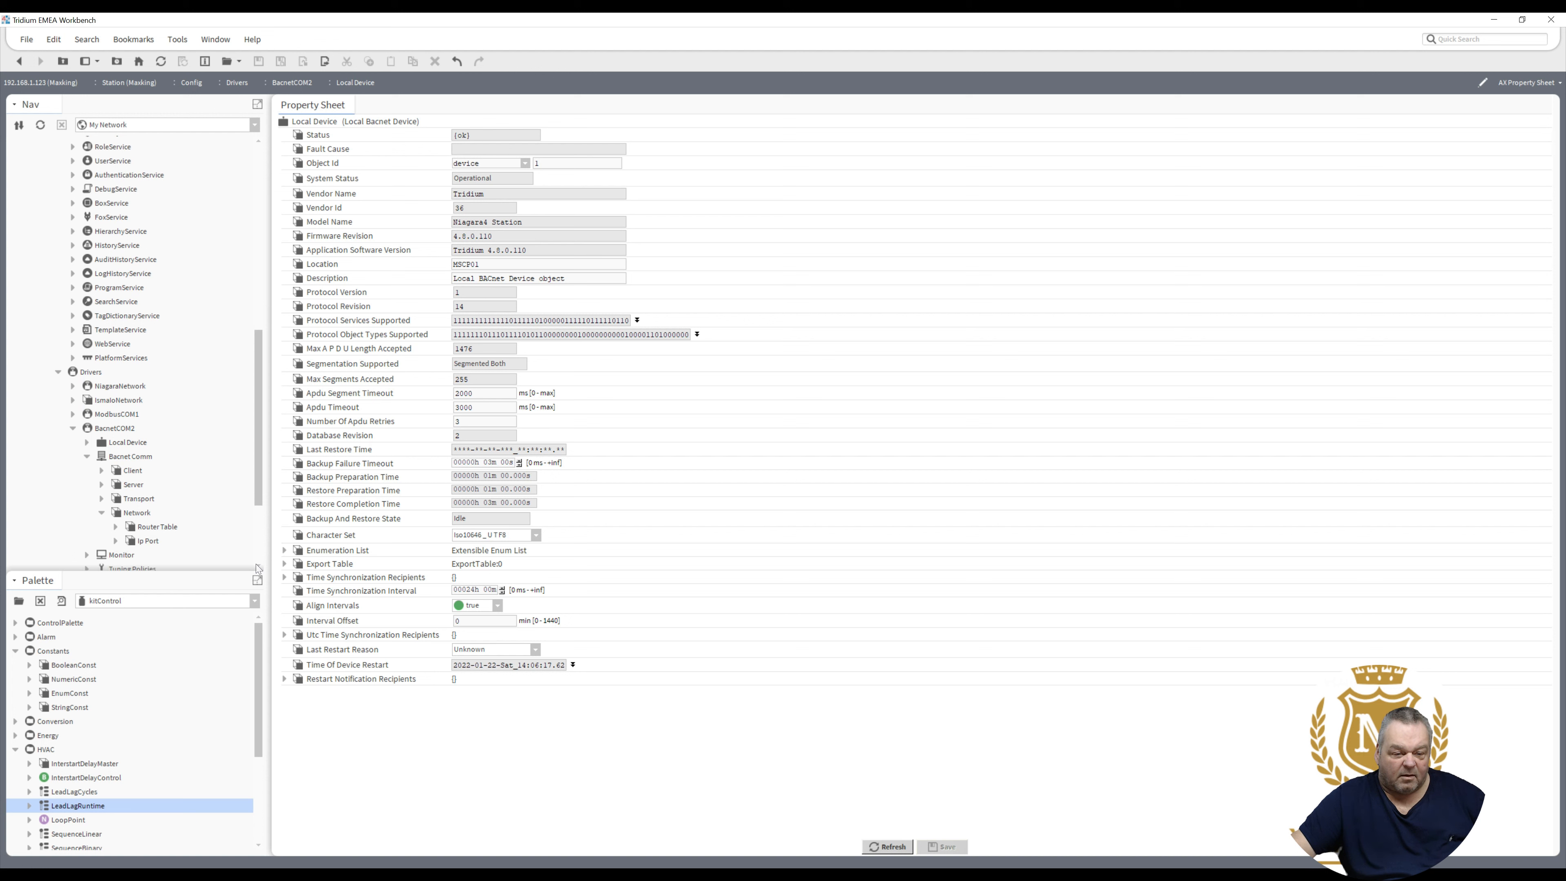
scroll(256, 565, "down", 2)
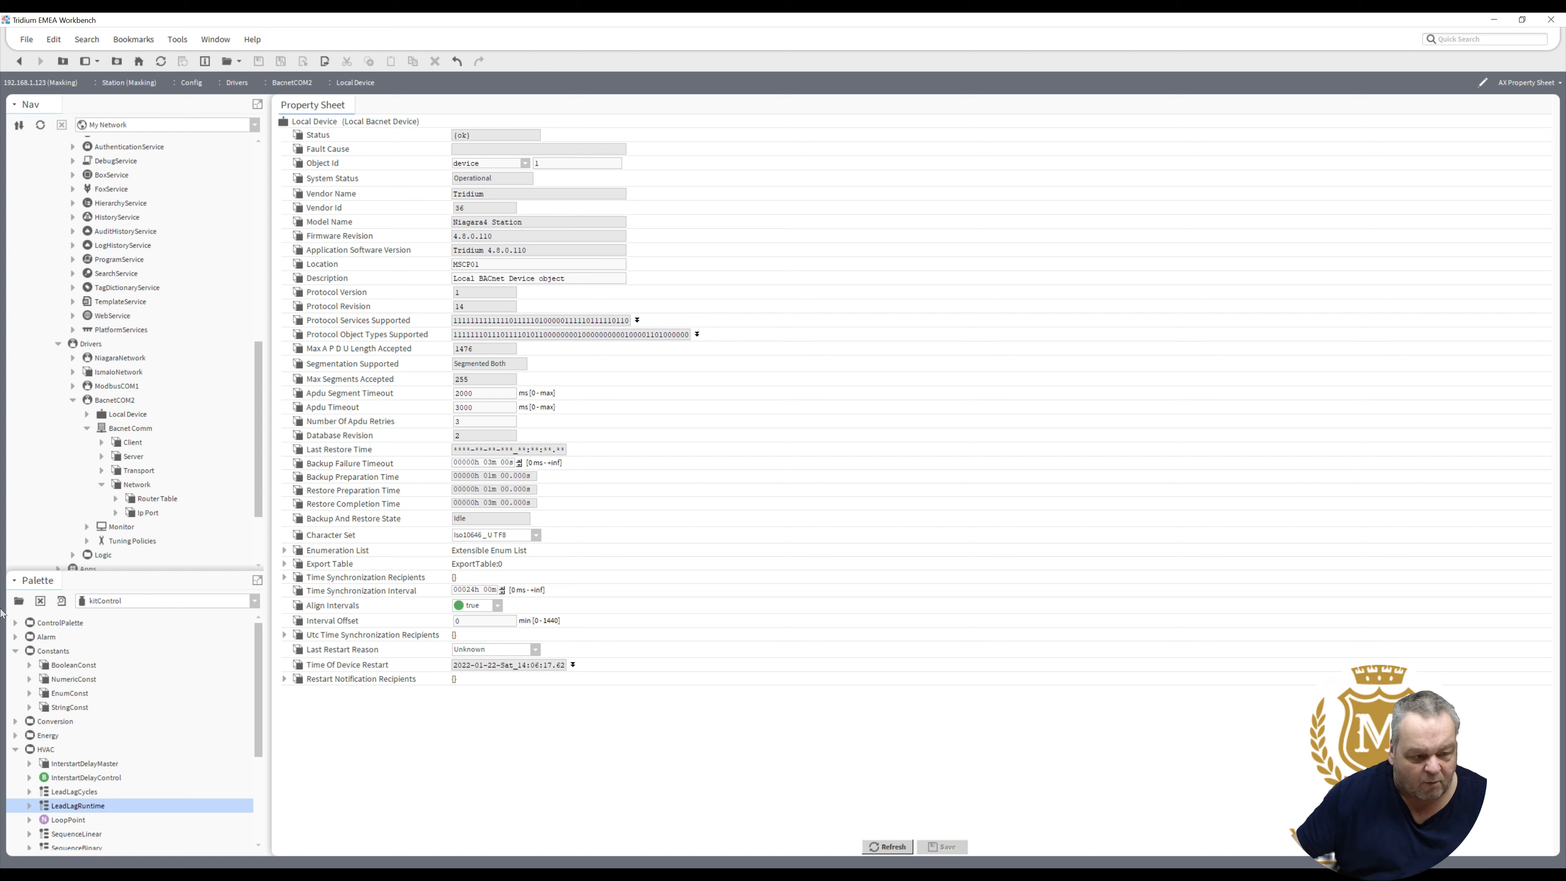
- Open the bacnet (Niagara BACnet Driver) palette, filtering the palette list by 'bac'
left_click(24, 607)
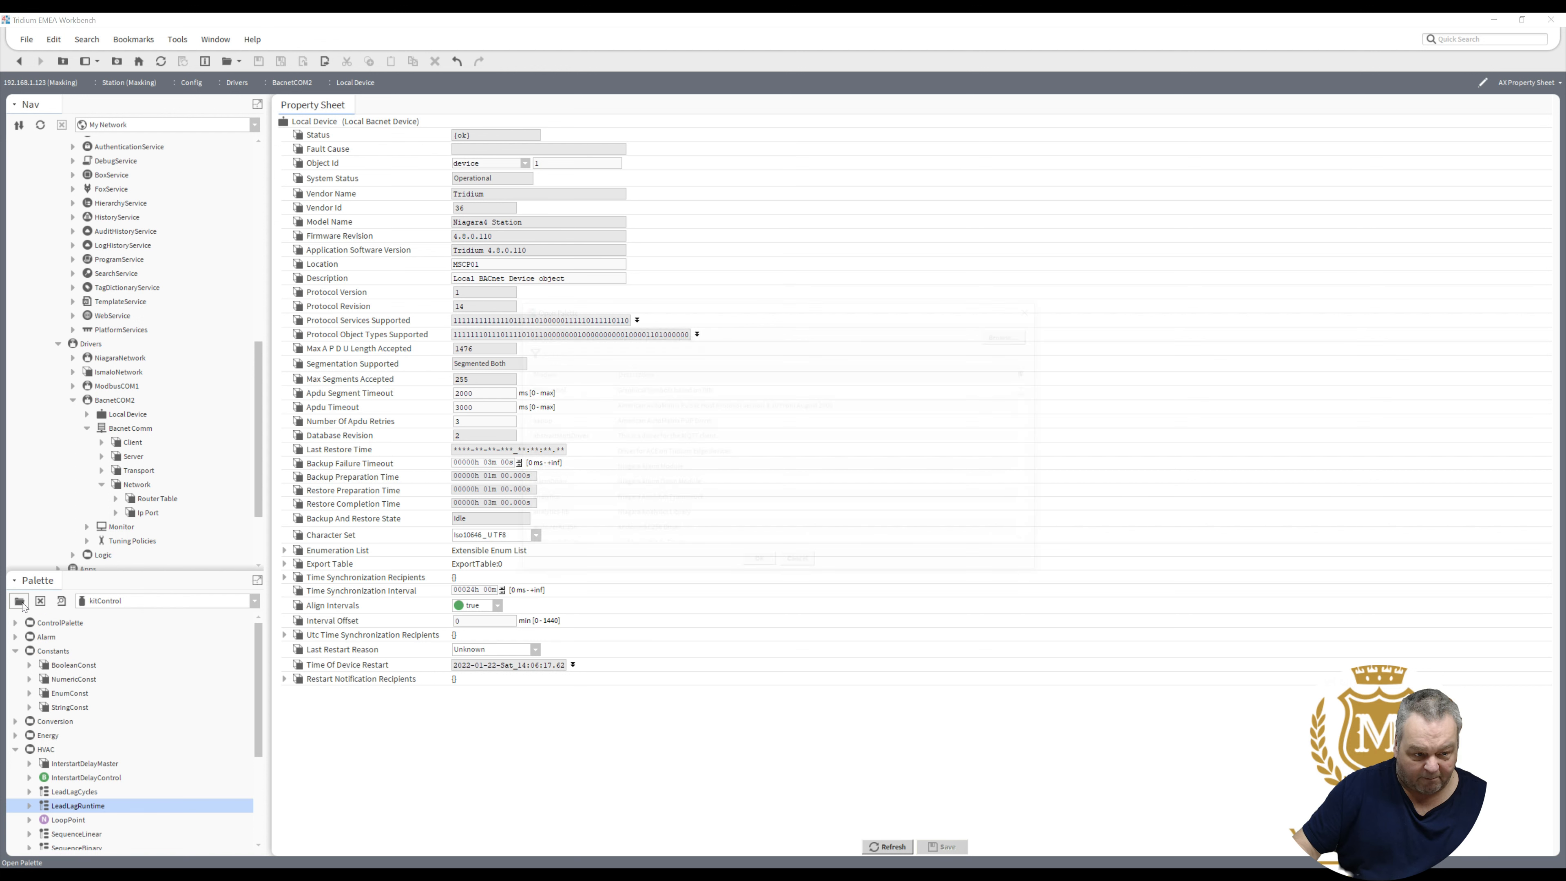
type("bac")
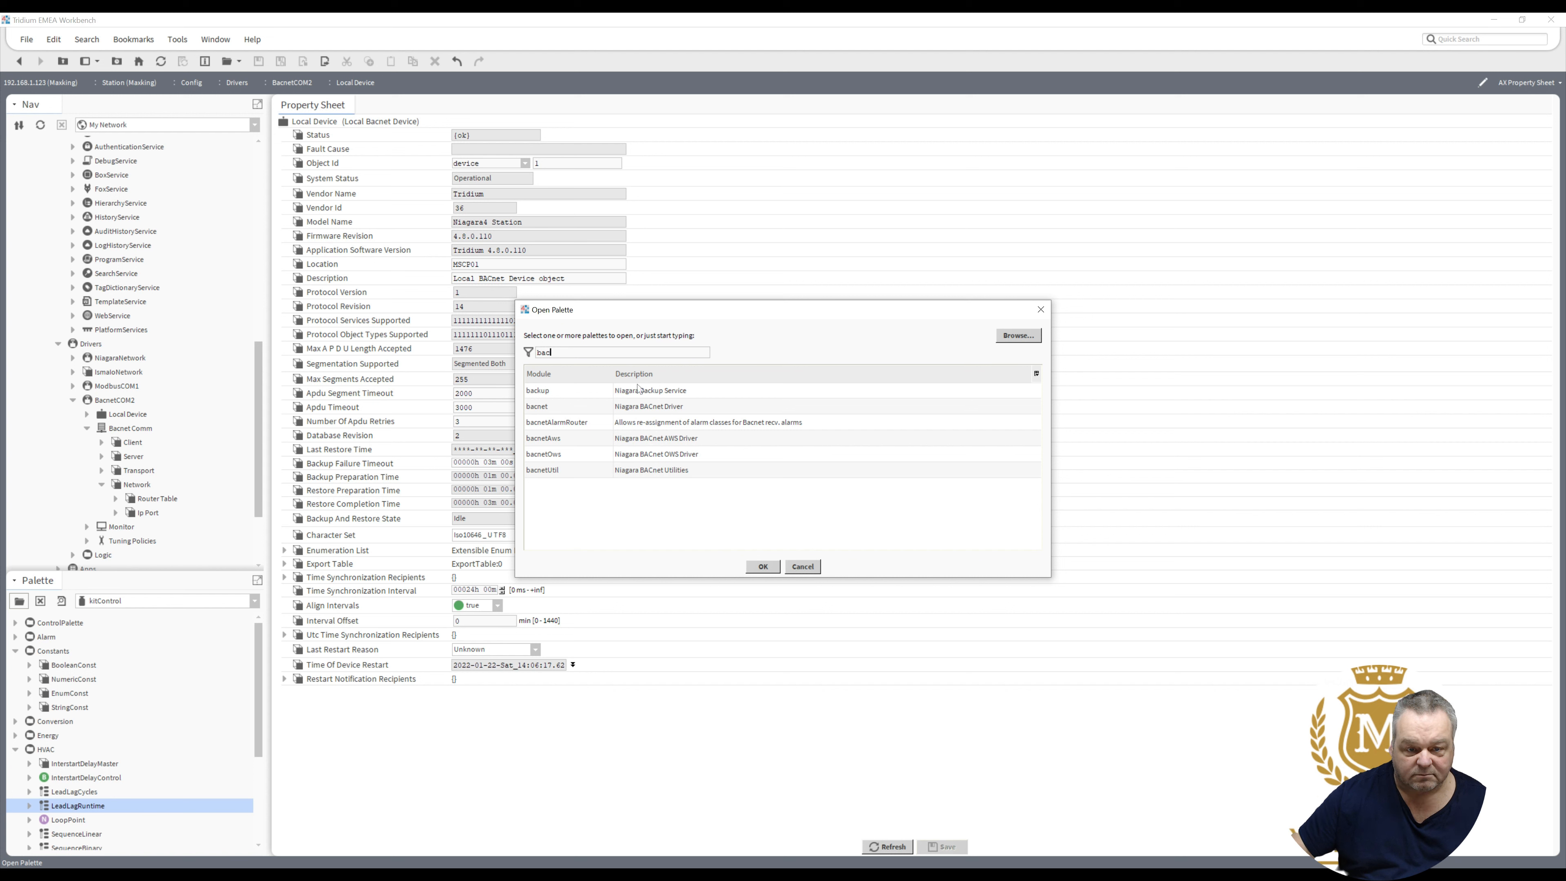
left_click(638, 411)
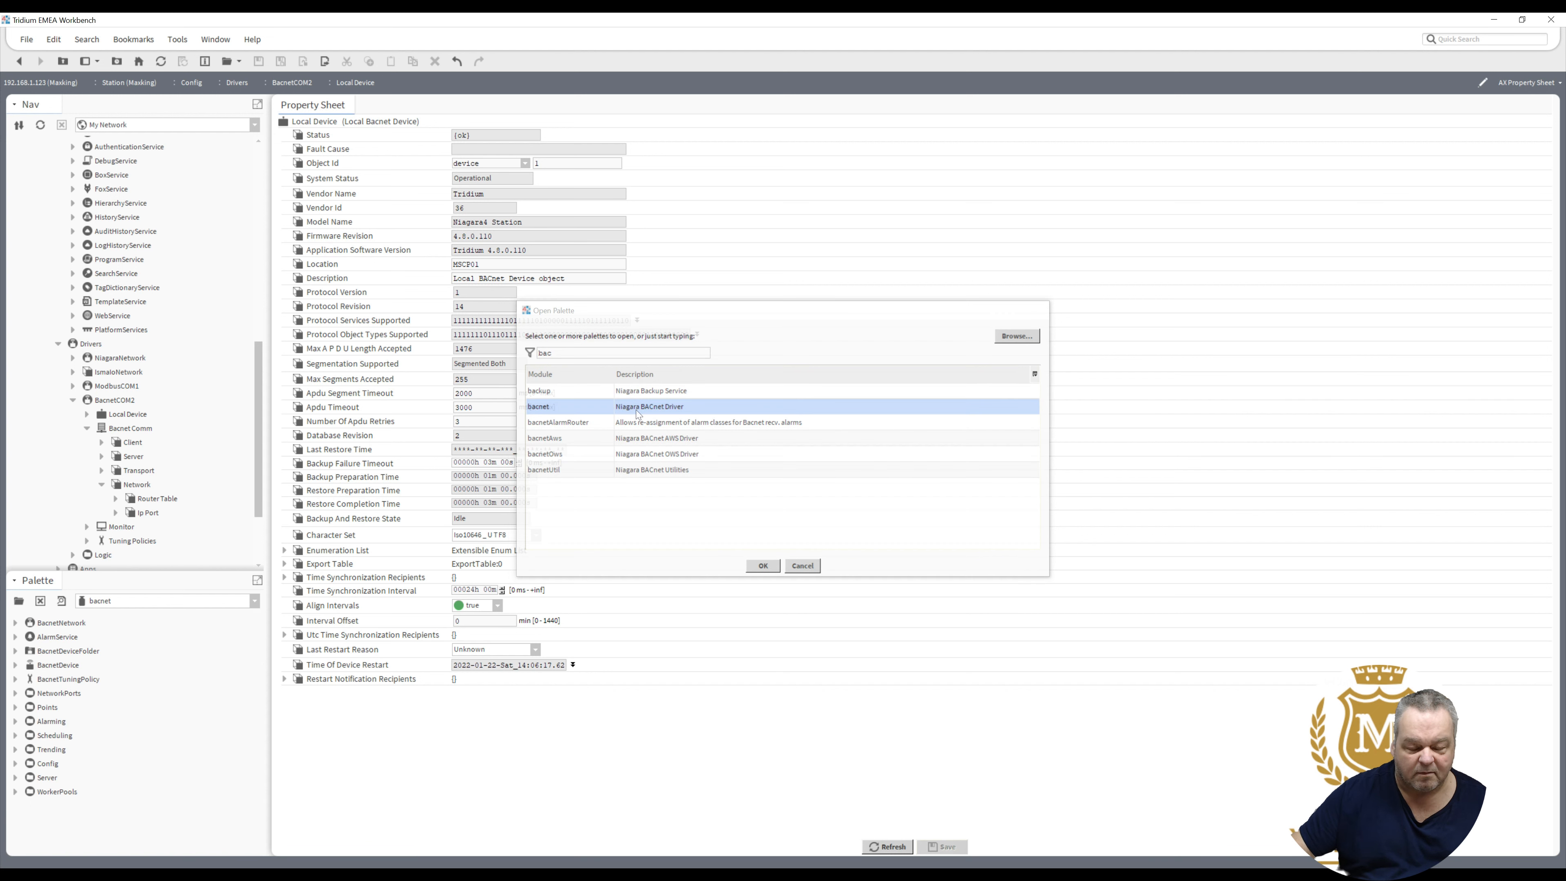
double_click(638, 409)
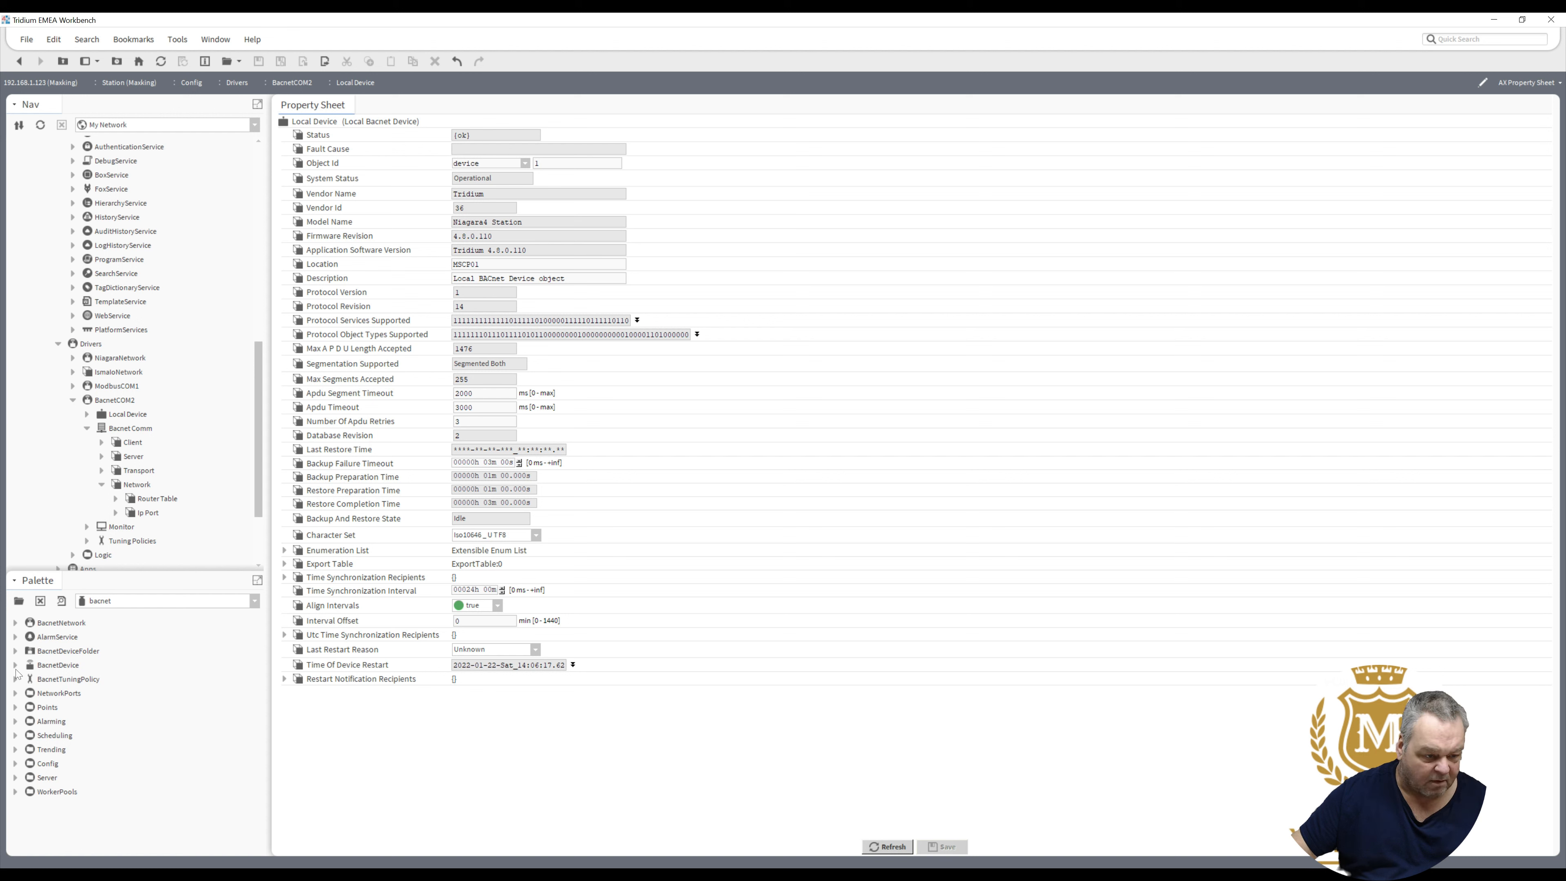
- Add an MstpPort from the palette's NetworkPorts to the Network folder, keeping the name MstpPort
left_click(15, 695)
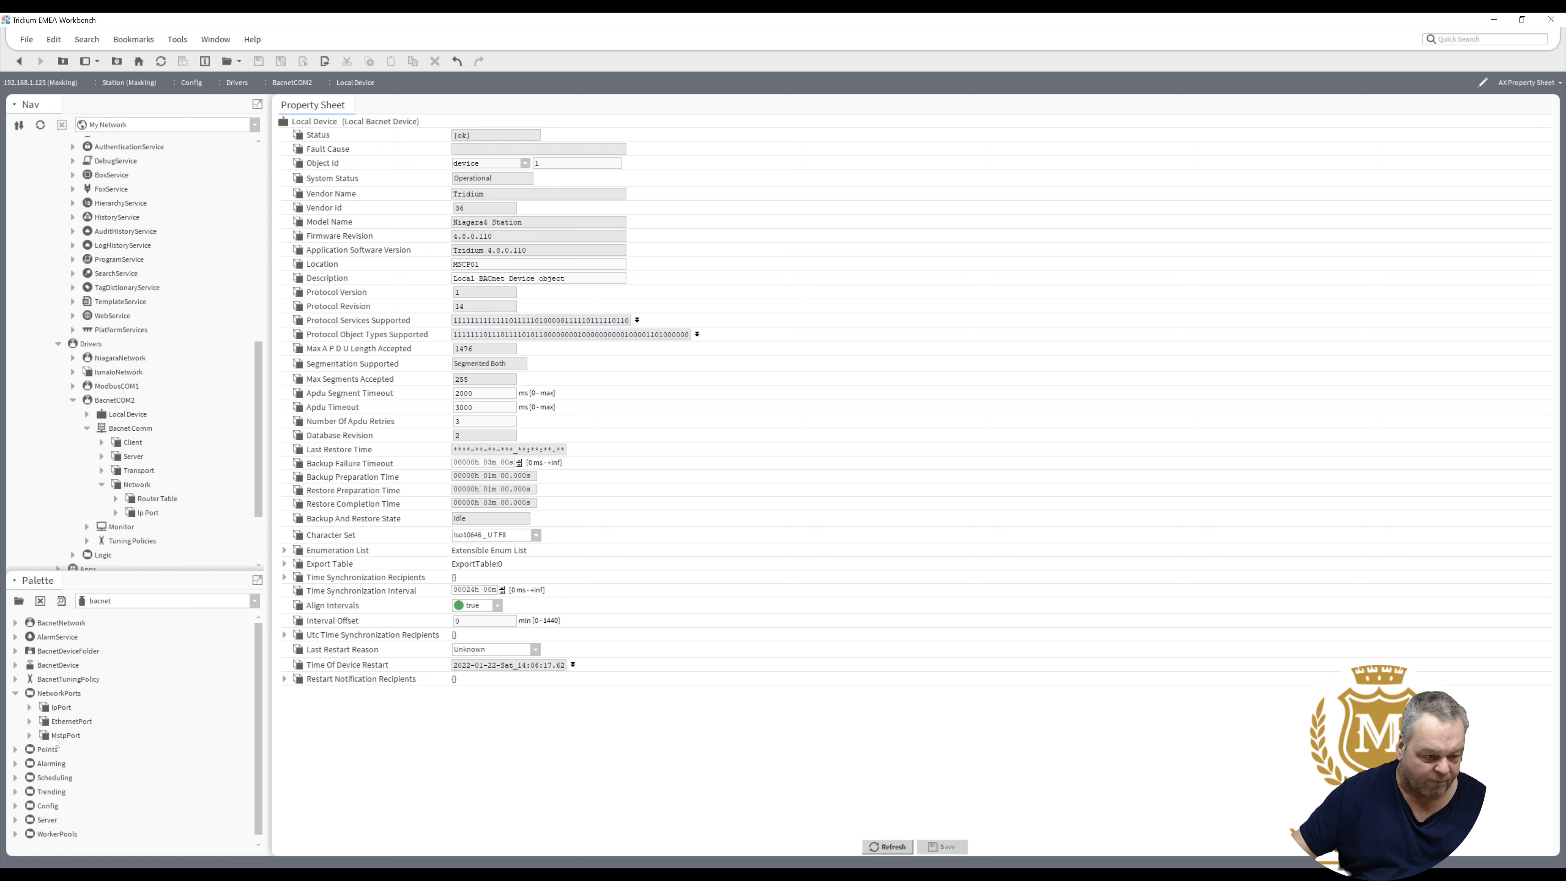
left_click_drag(55, 739, 131, 486)
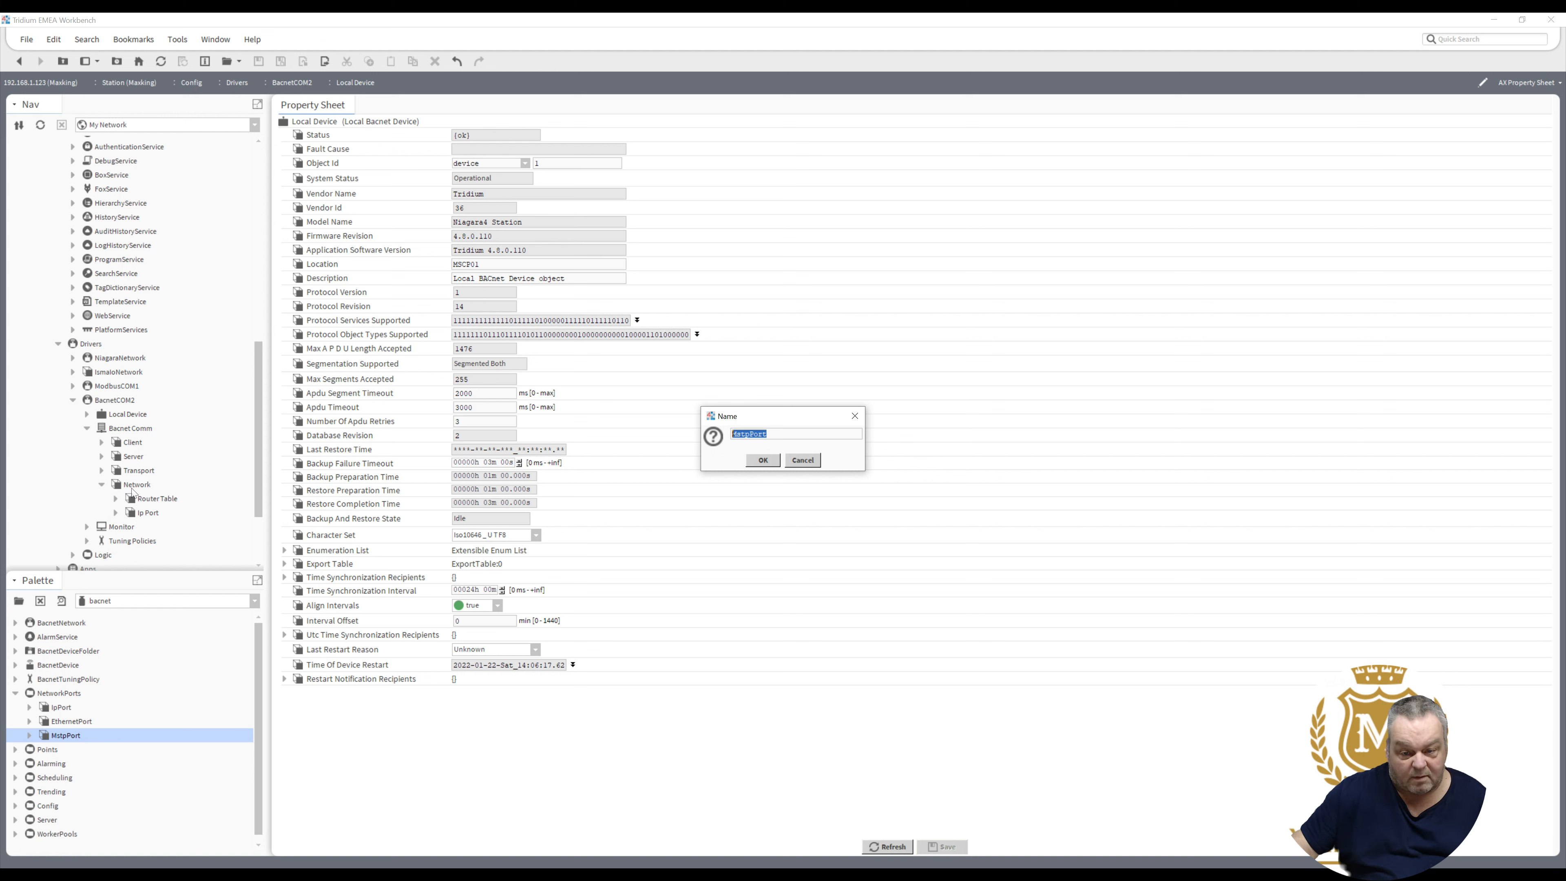
key("Return")
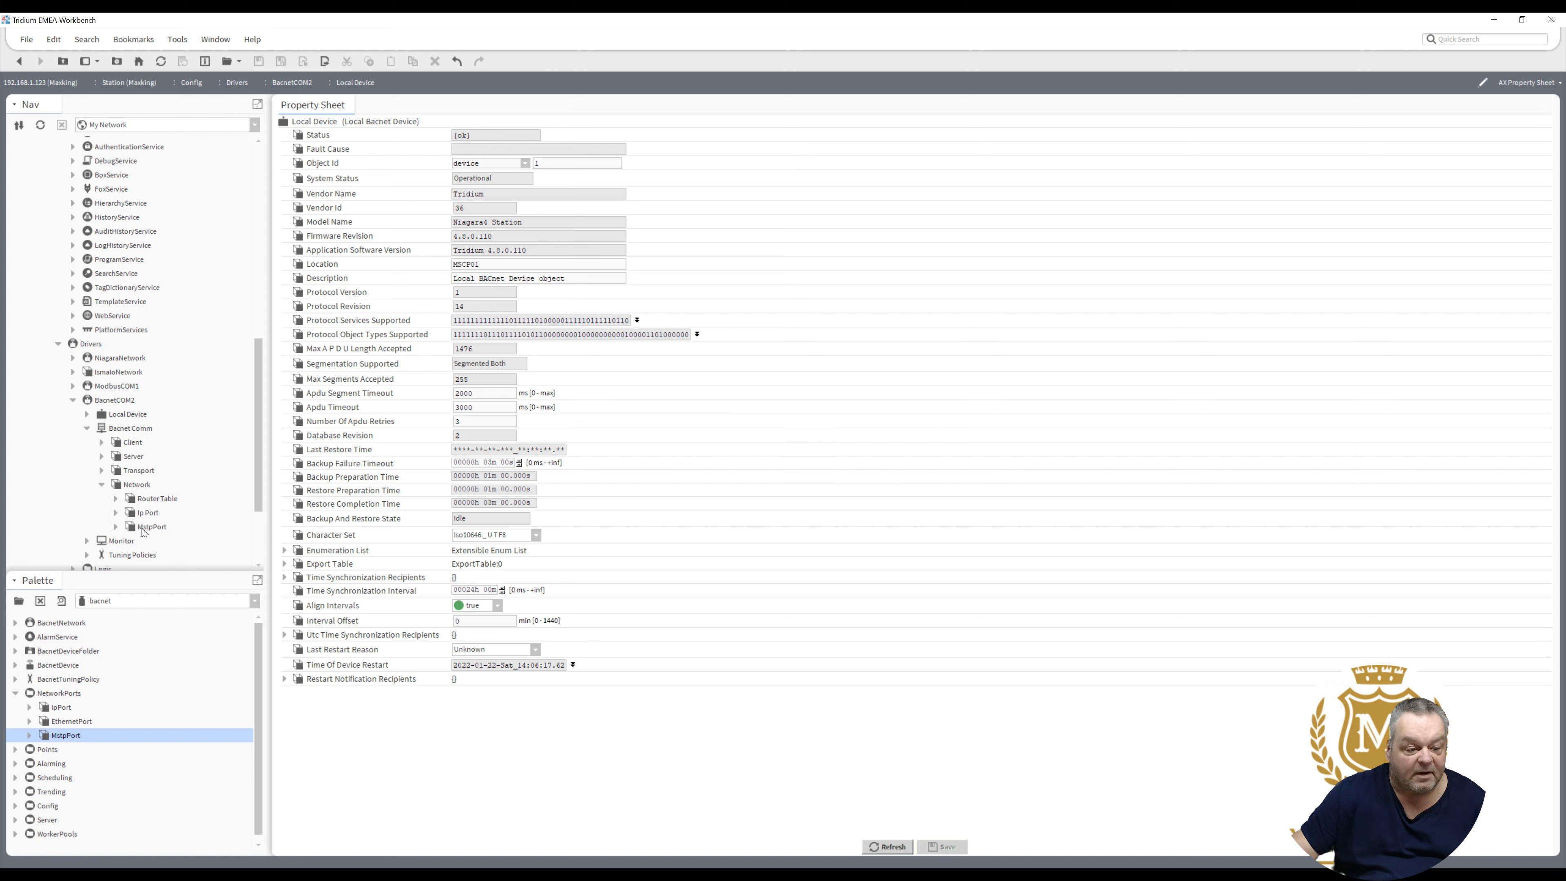
- In the MstpPort property sheet, change the Link Port Name from COM1 to COM2
left_click(143, 529)
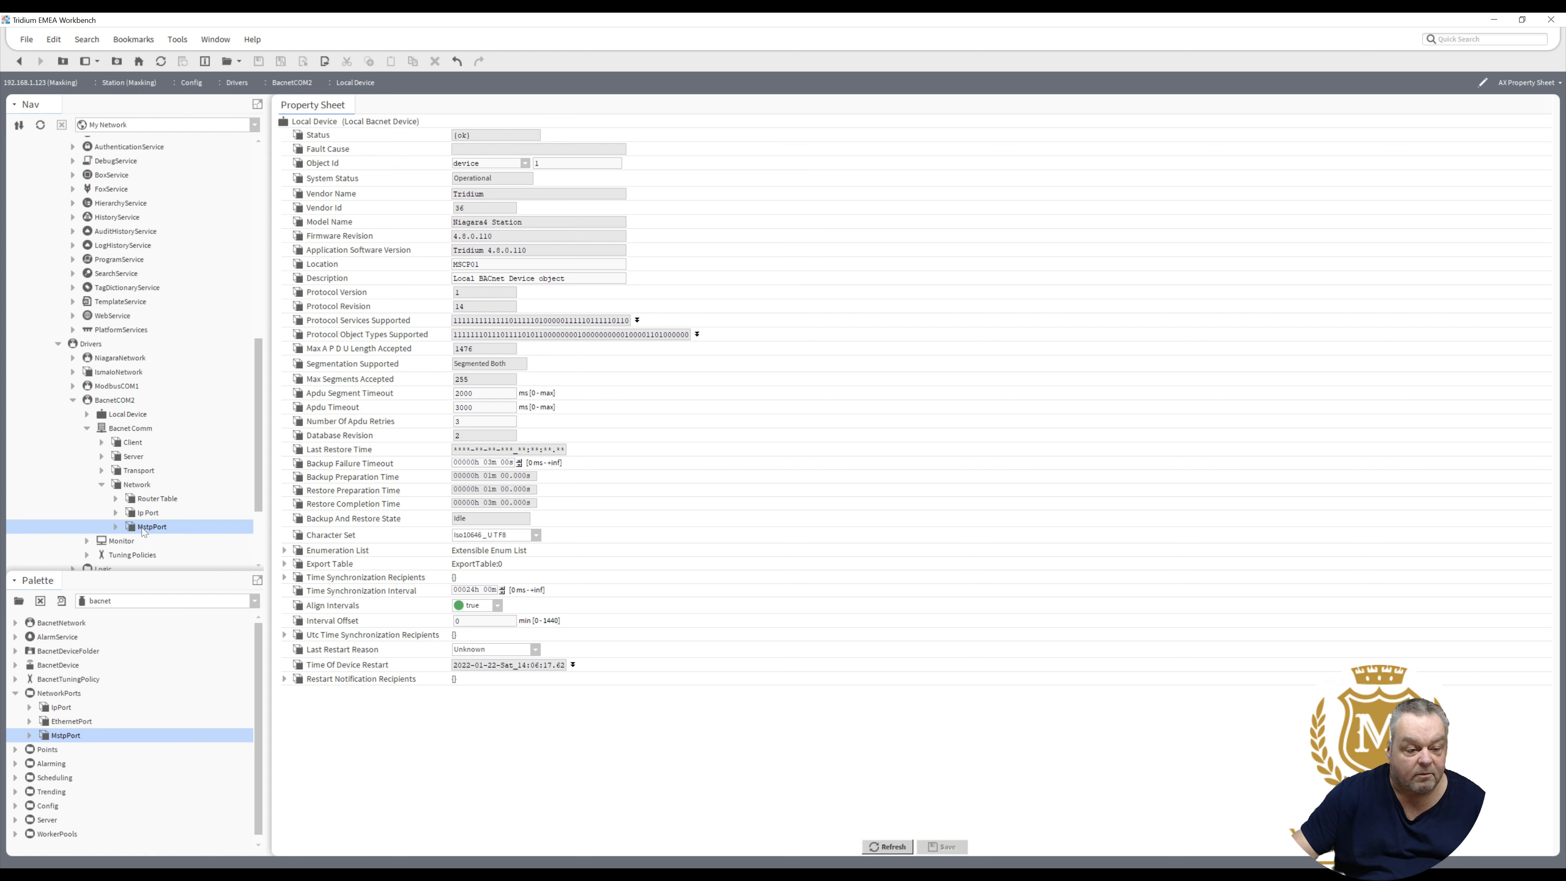
double_click(143, 528)
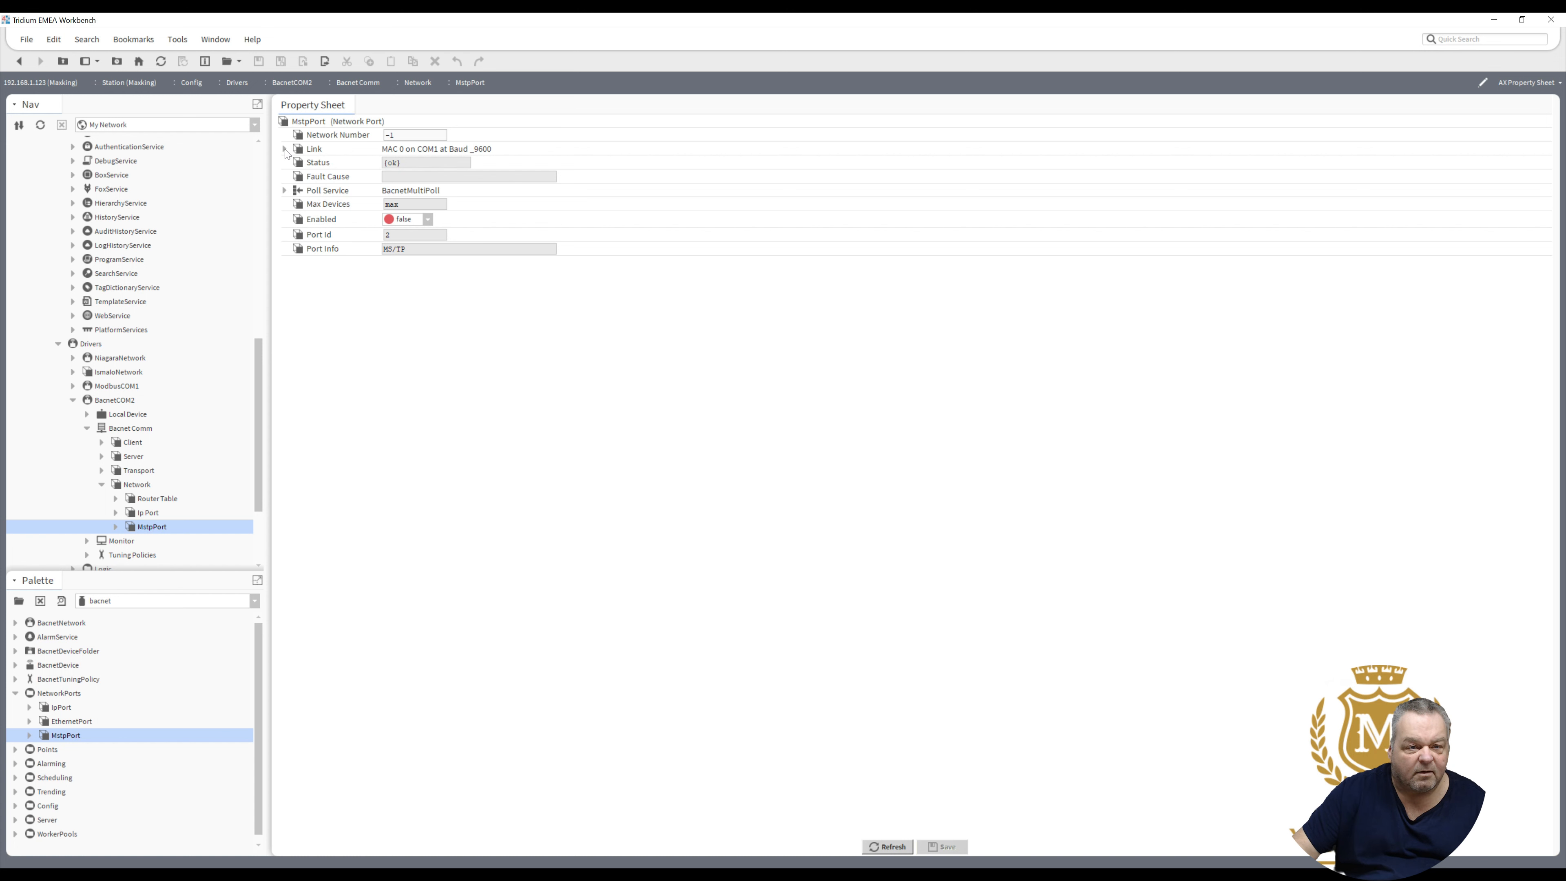
left_click(285, 148)
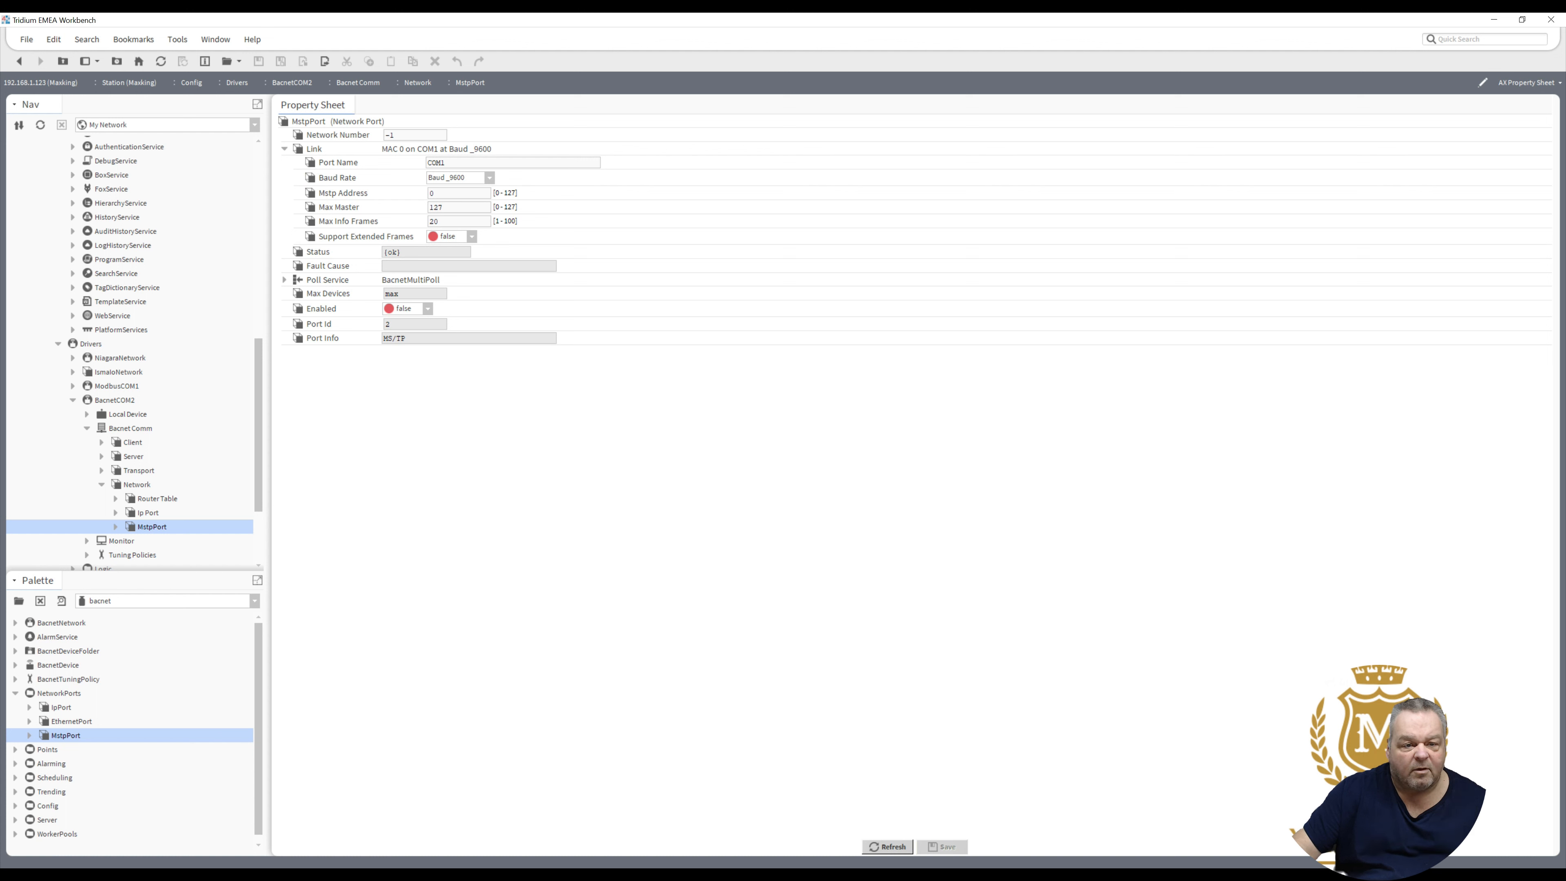
left_click(446, 162)
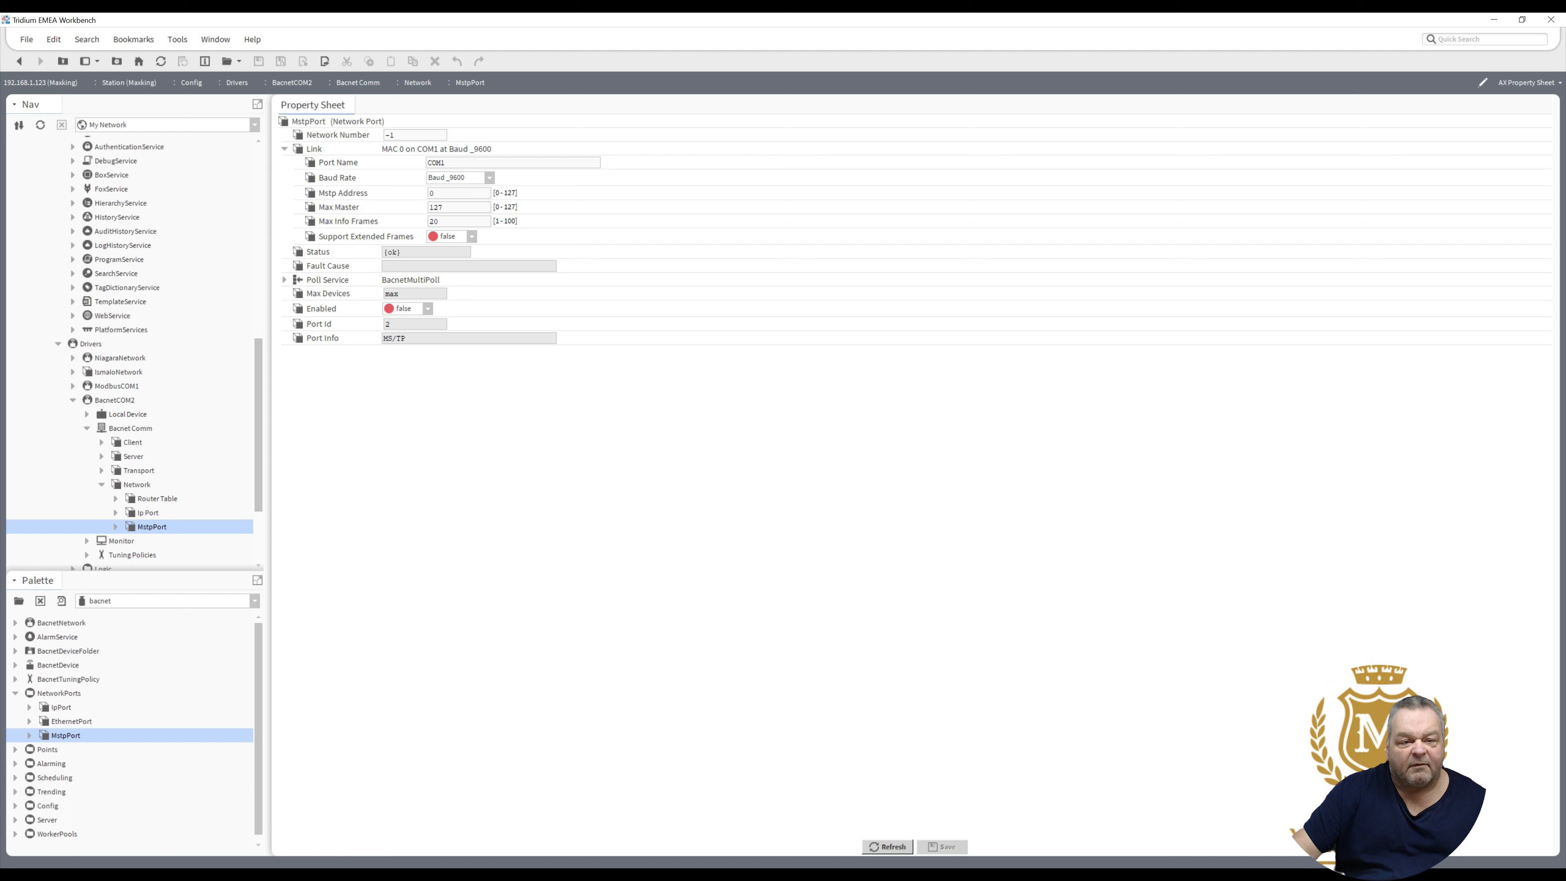
key("BackSpace")
type("2")
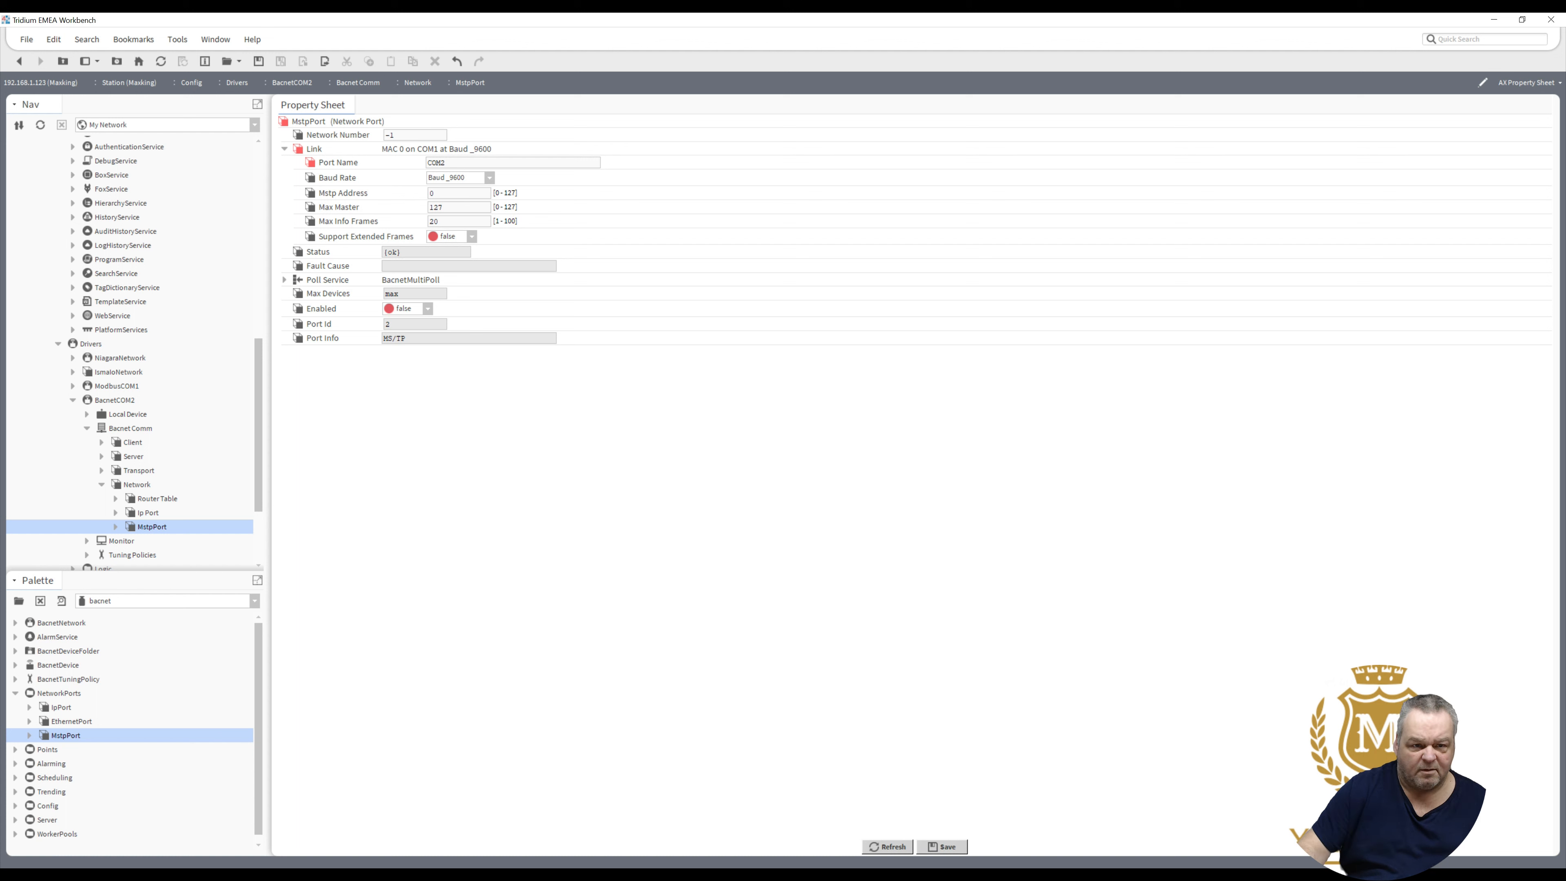
- Change the MstpPort Network Number from -1 to 2 and save
left_click(396, 135)
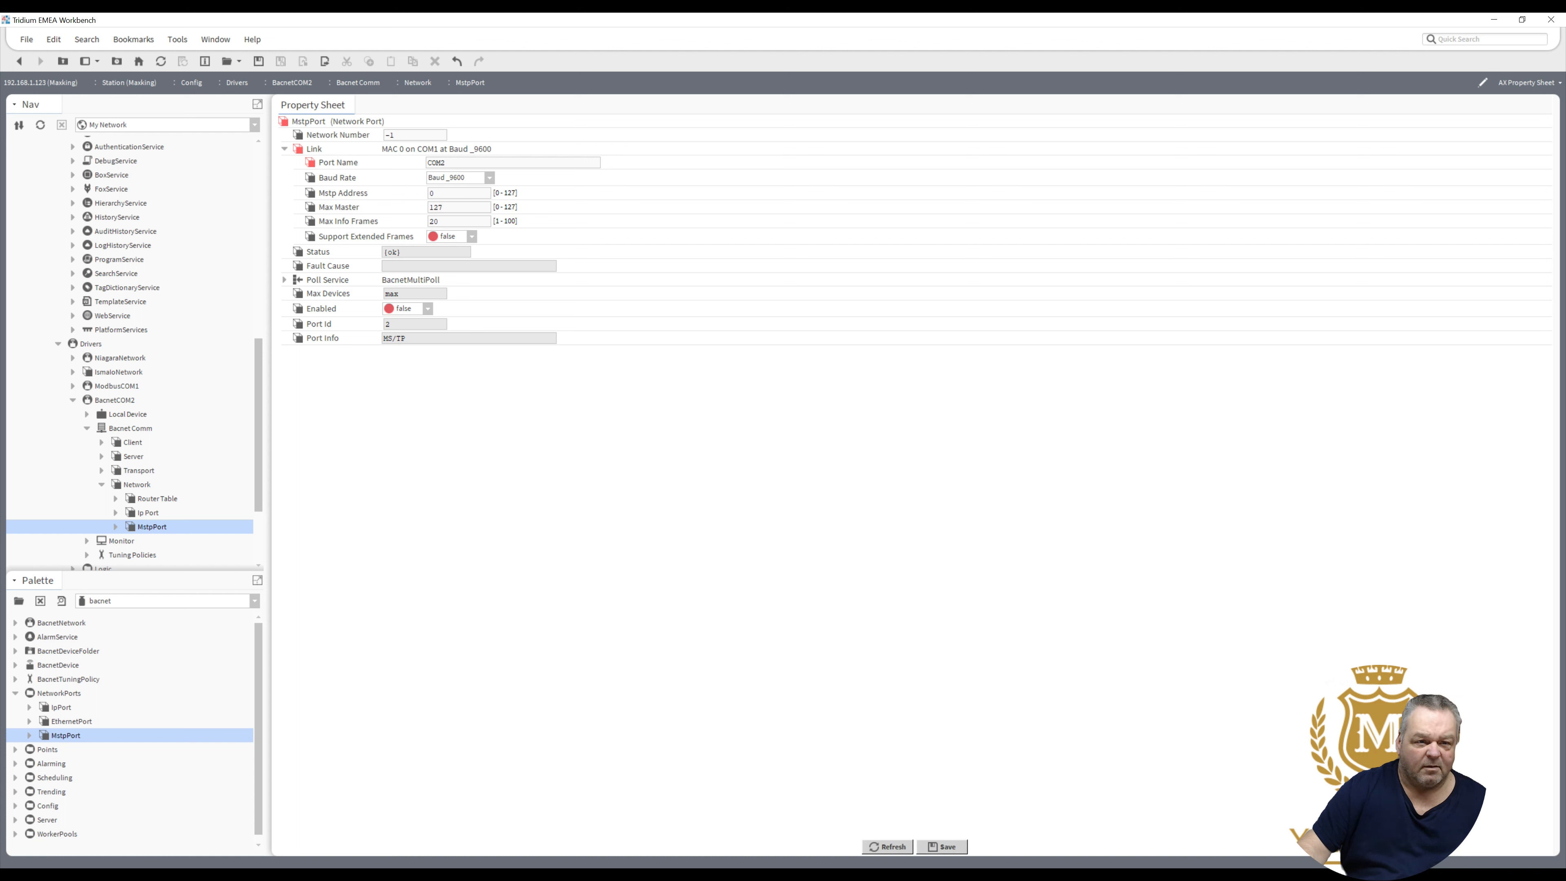
key("BackSpace")
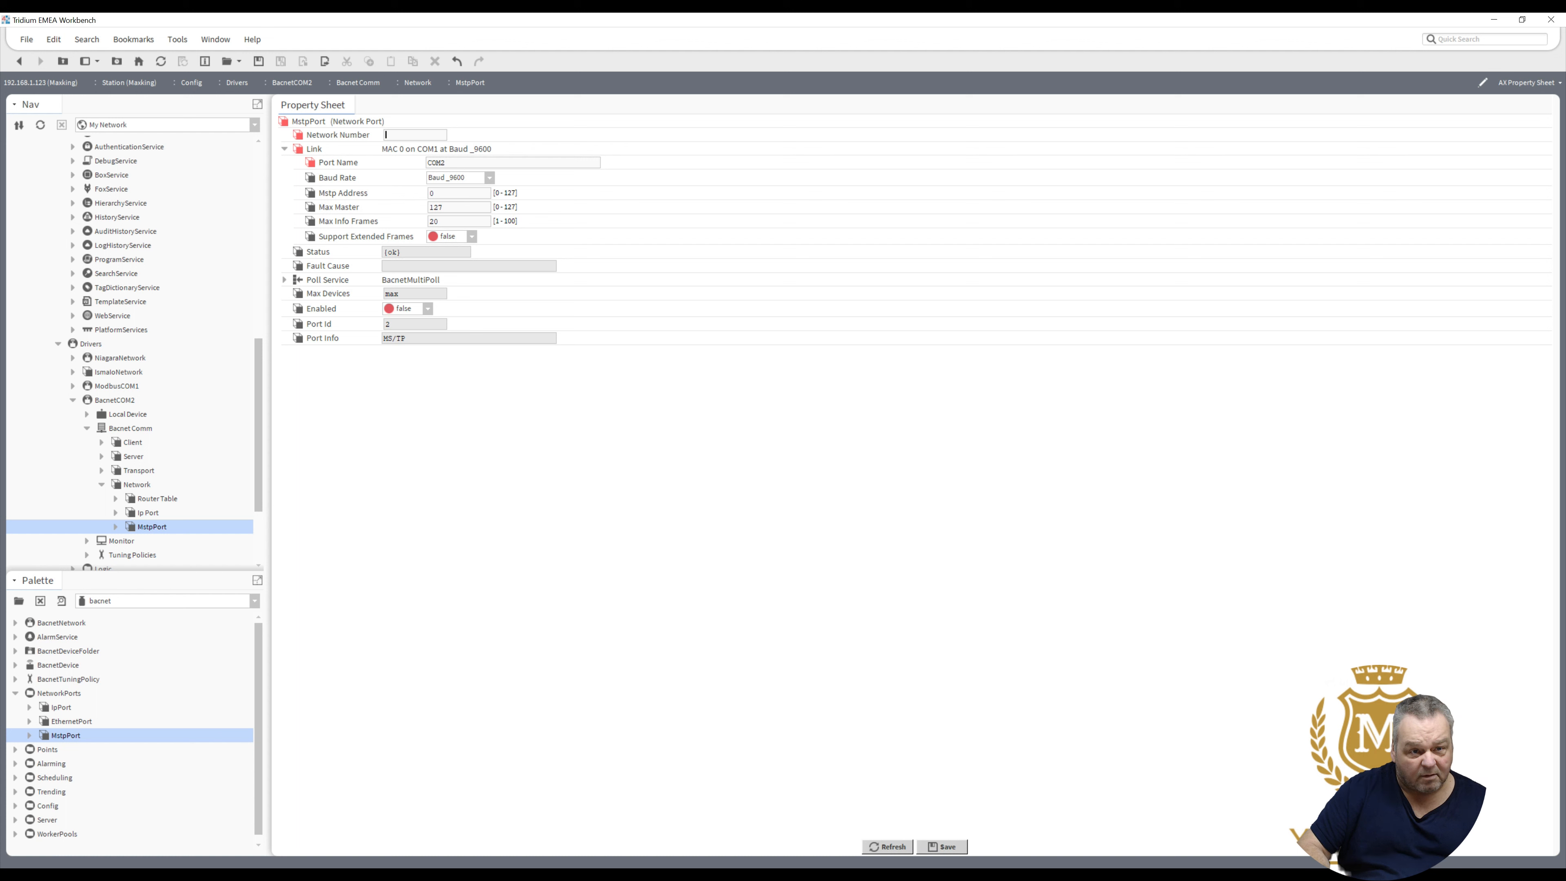
type("2")
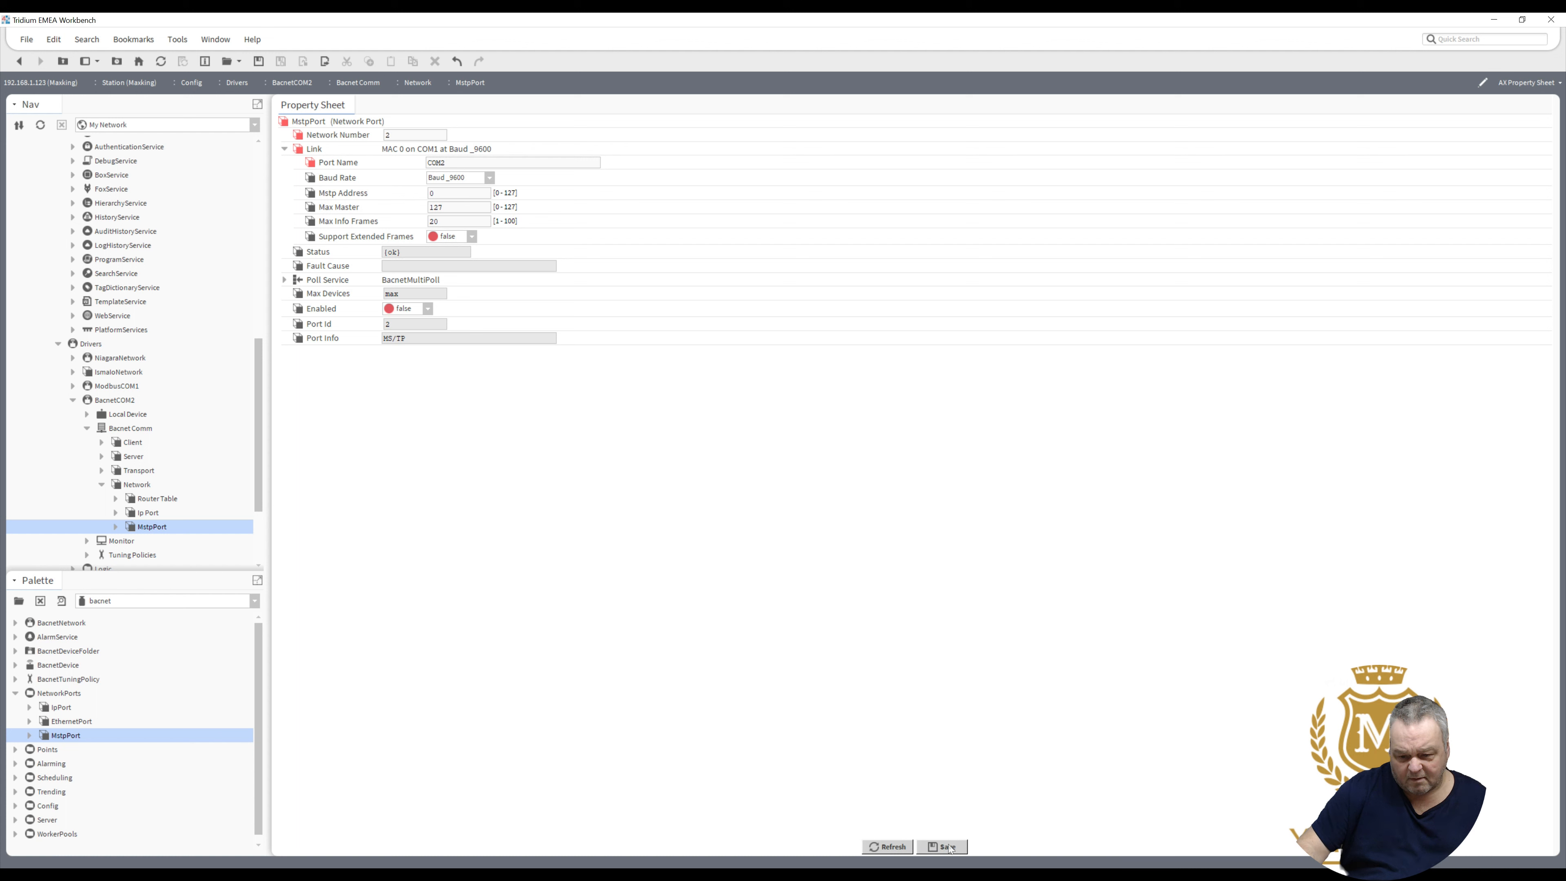
left_click(925, 848)
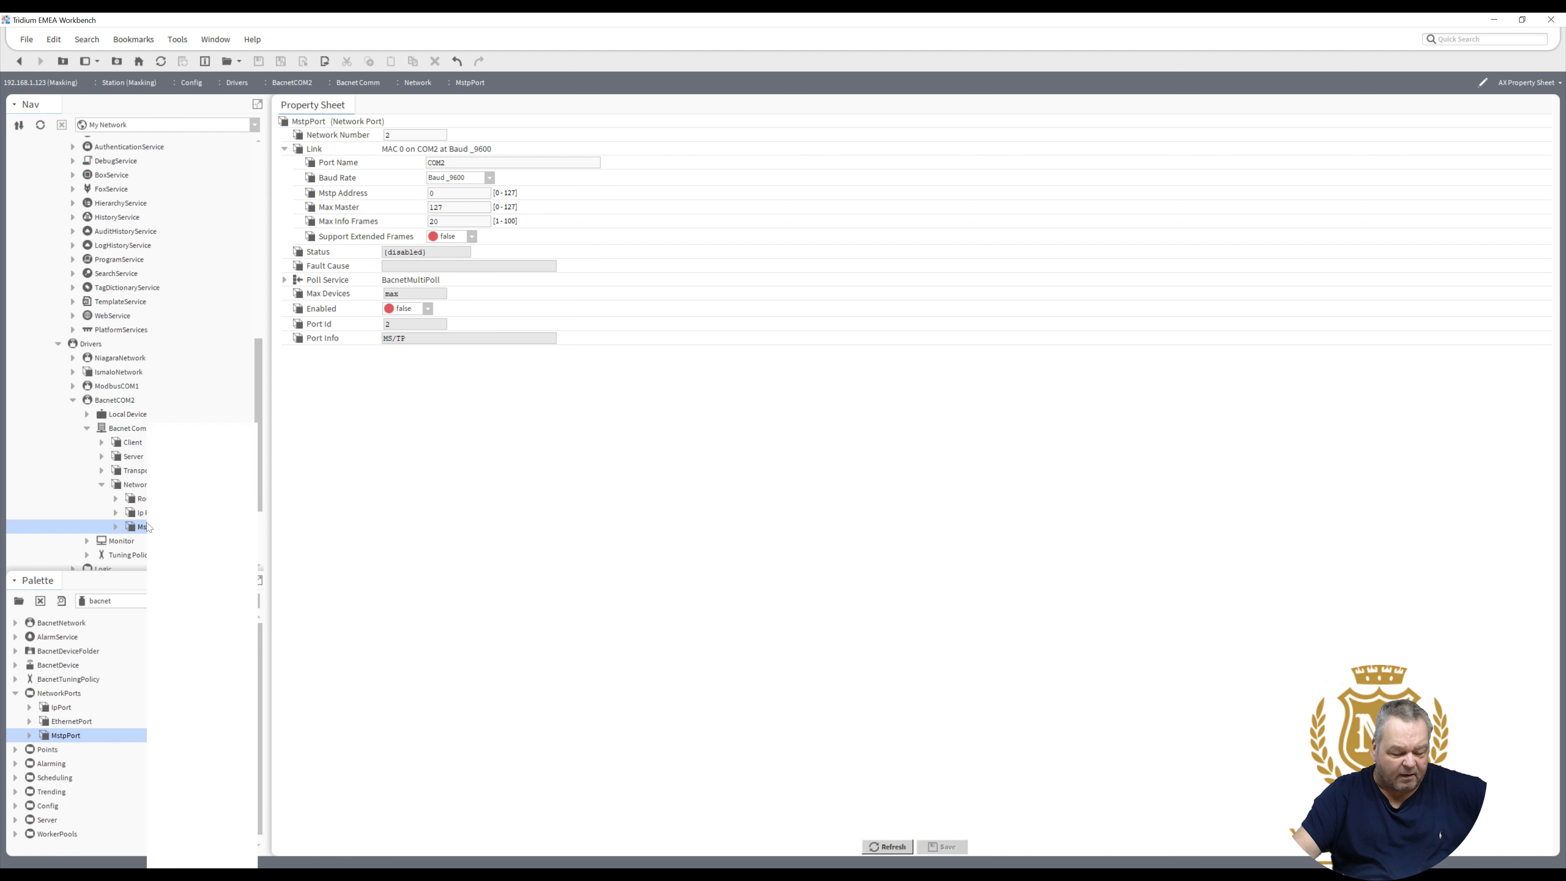
- Enable the MstpPort through Actions > Enable, then select Ip Port
right_click(148, 526)
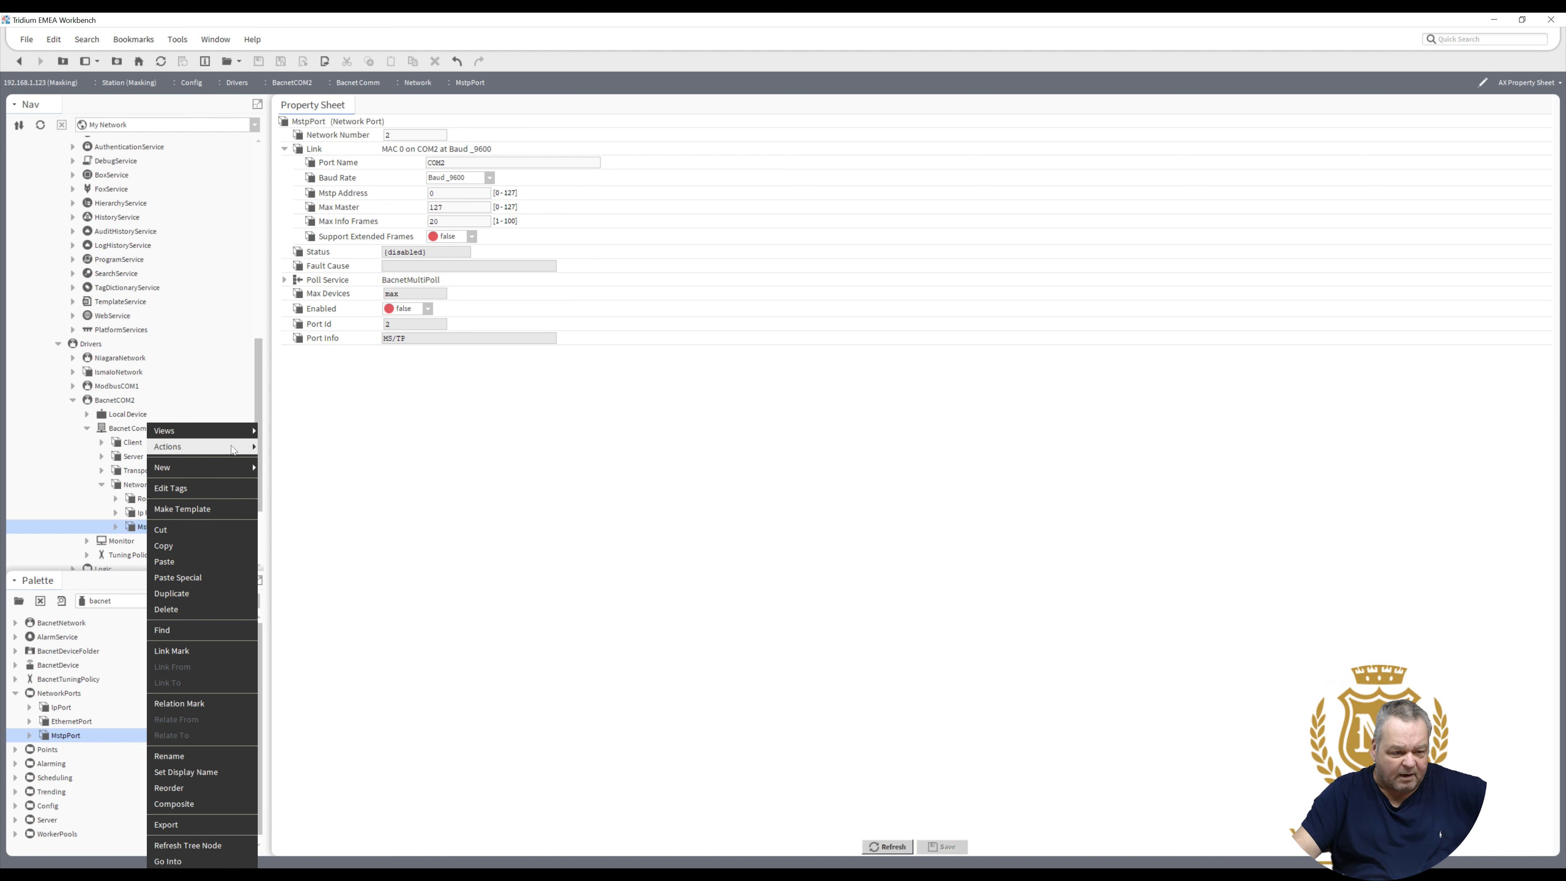
mouse_move(243, 447)
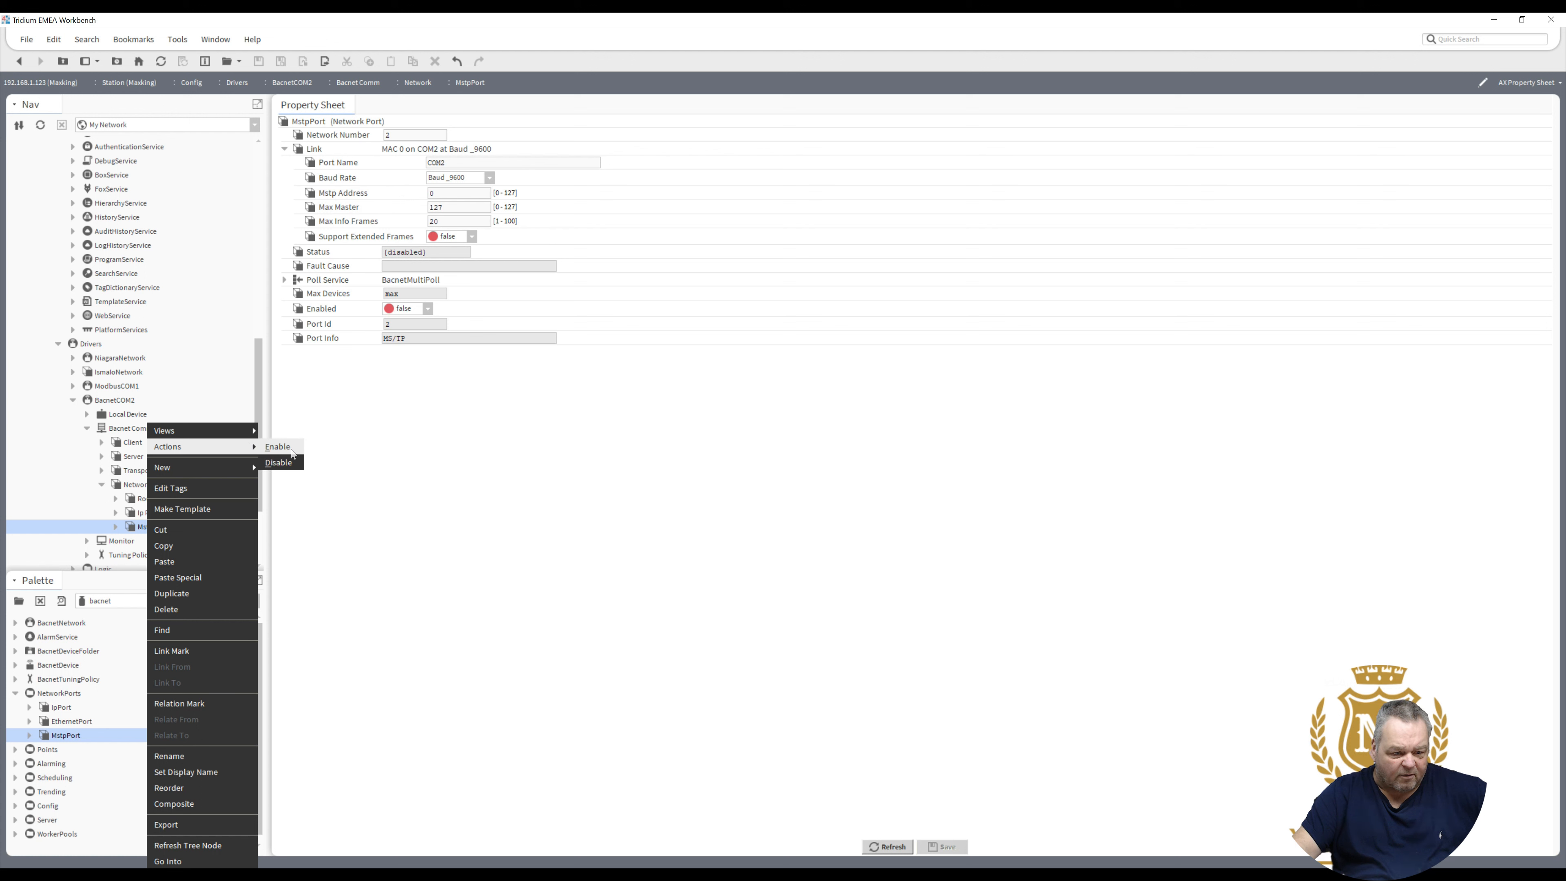
left_click(292, 451)
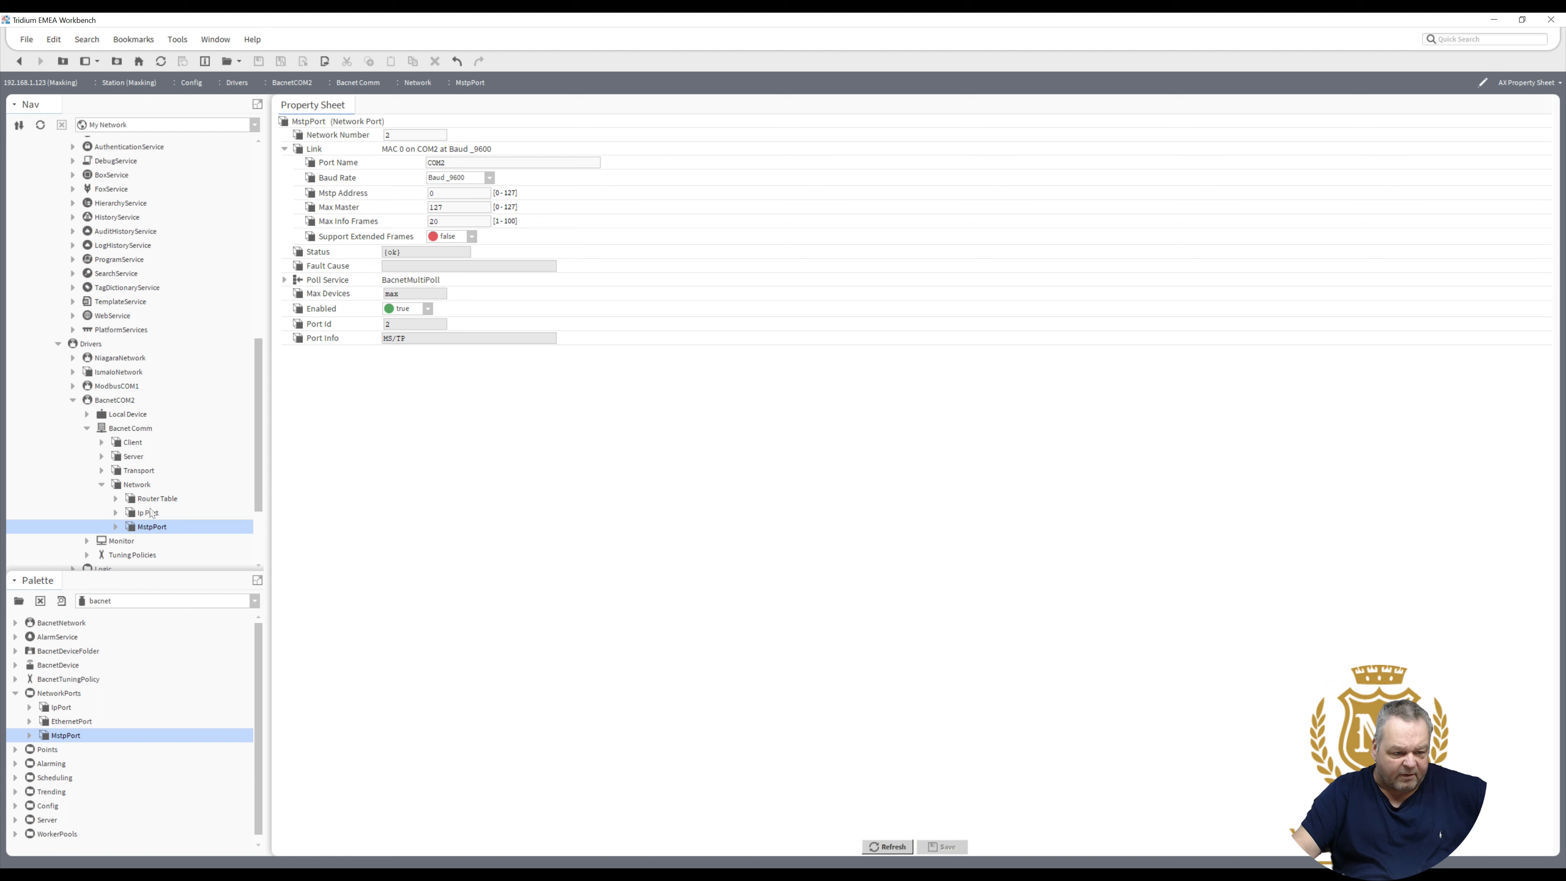
left_click(151, 509)
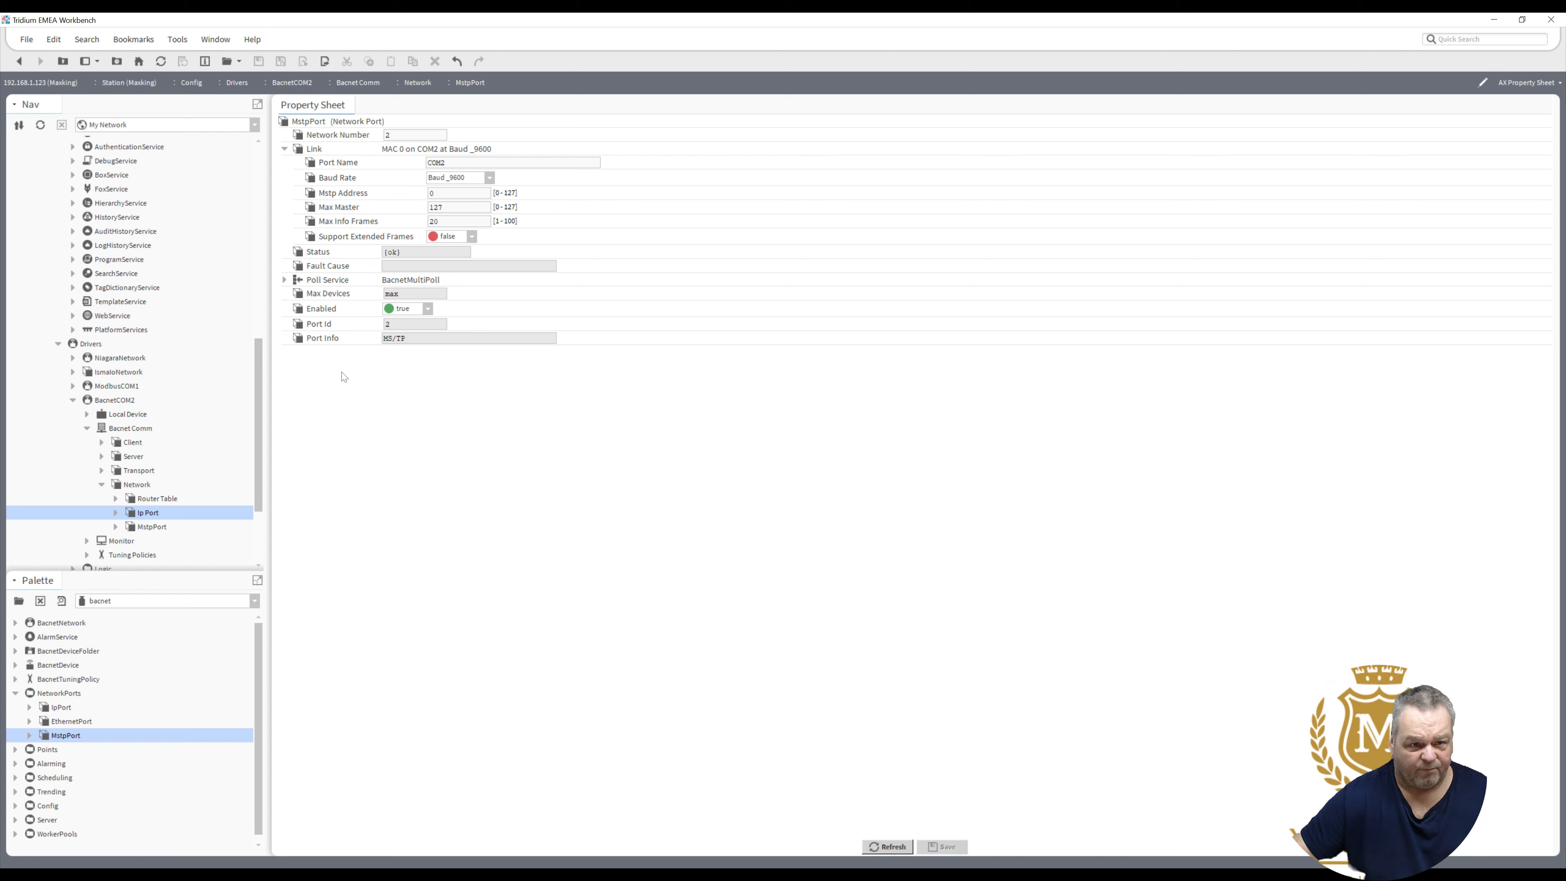
- Set the Ip Port adapter to eth0 and save, giving B/IP 192.168.1.123:0xBAC0
double_click(151, 514)
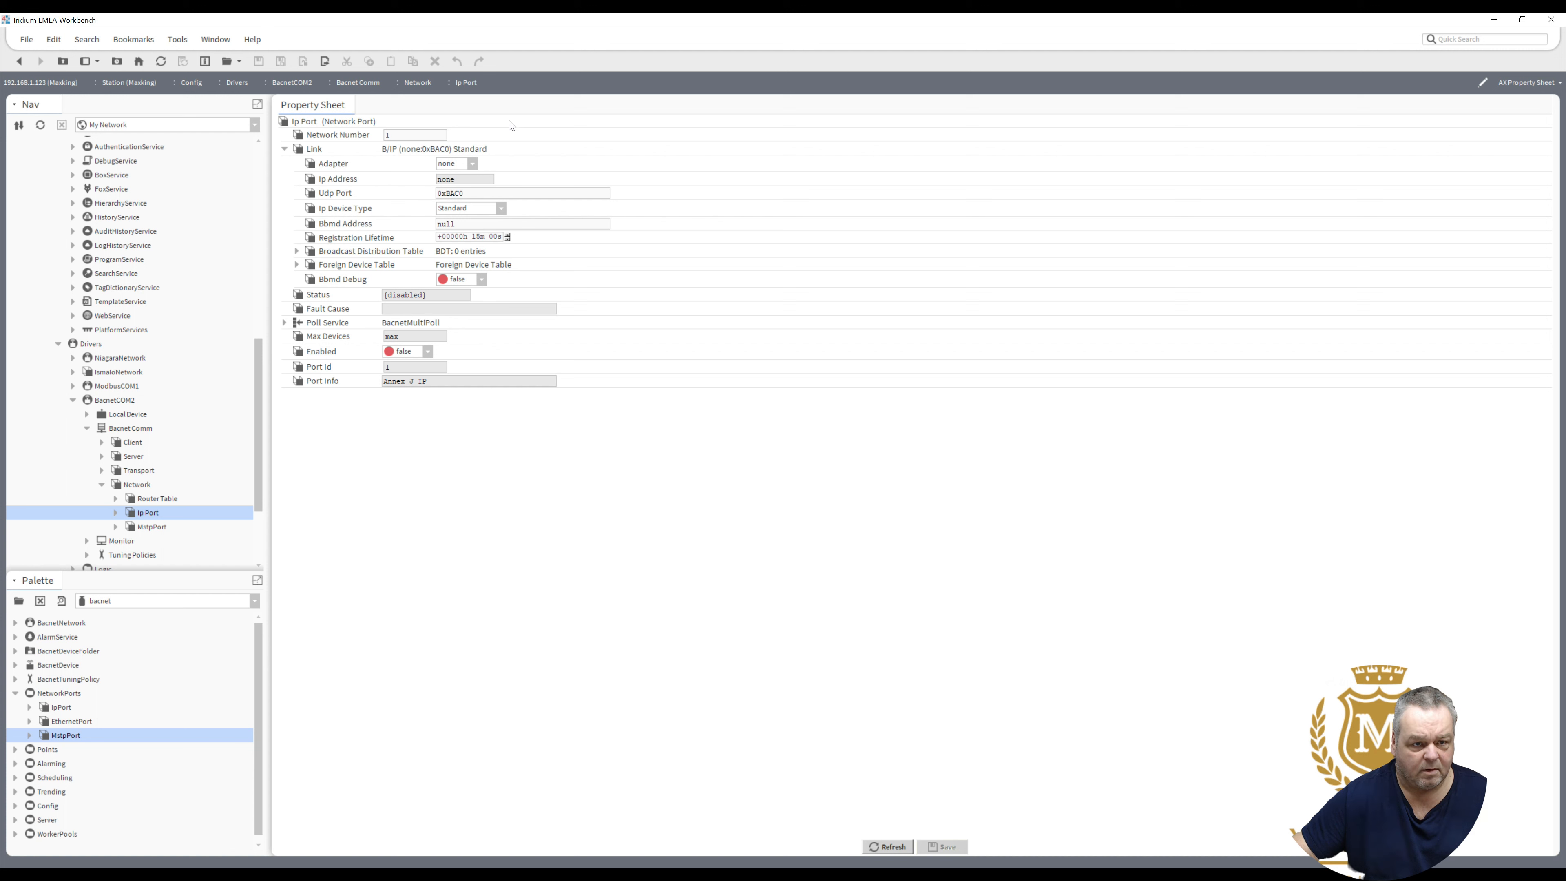
left_click(473, 164)
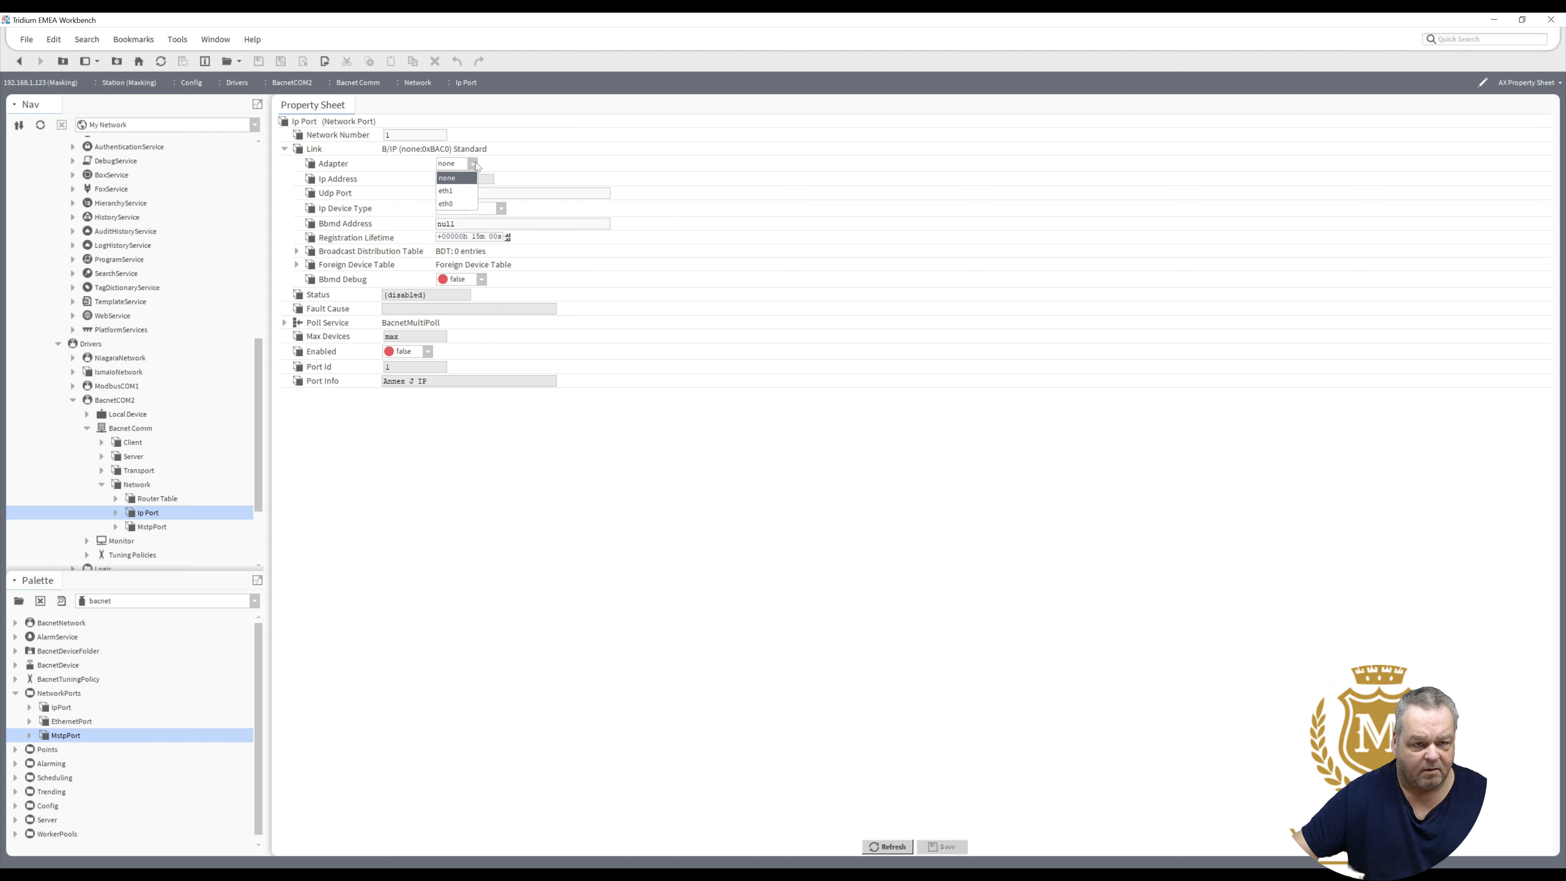
left_click(454, 205)
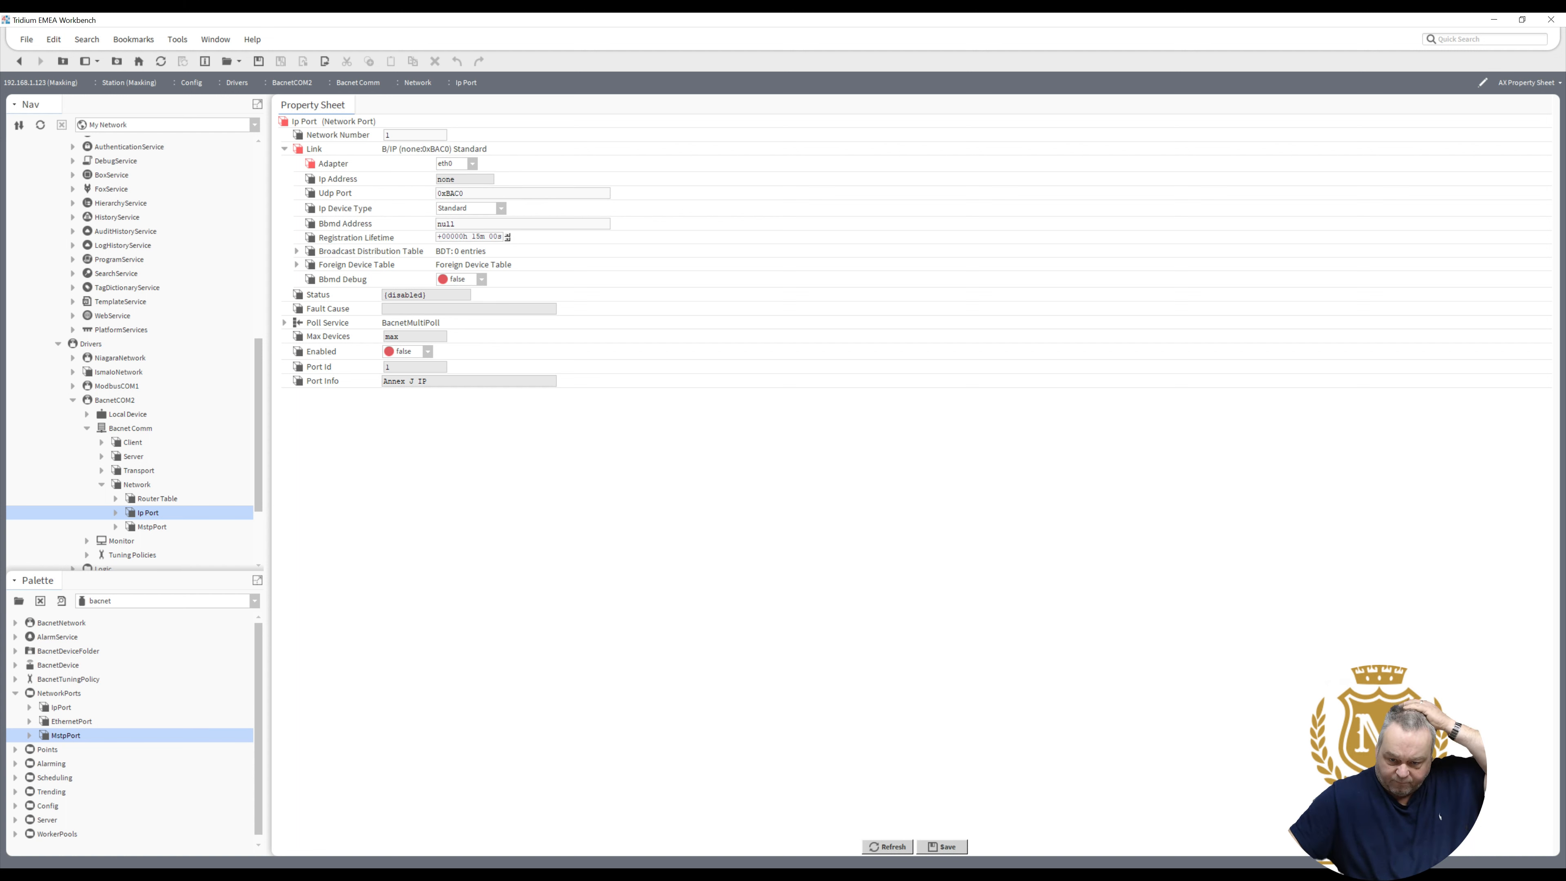
left_click(951, 847)
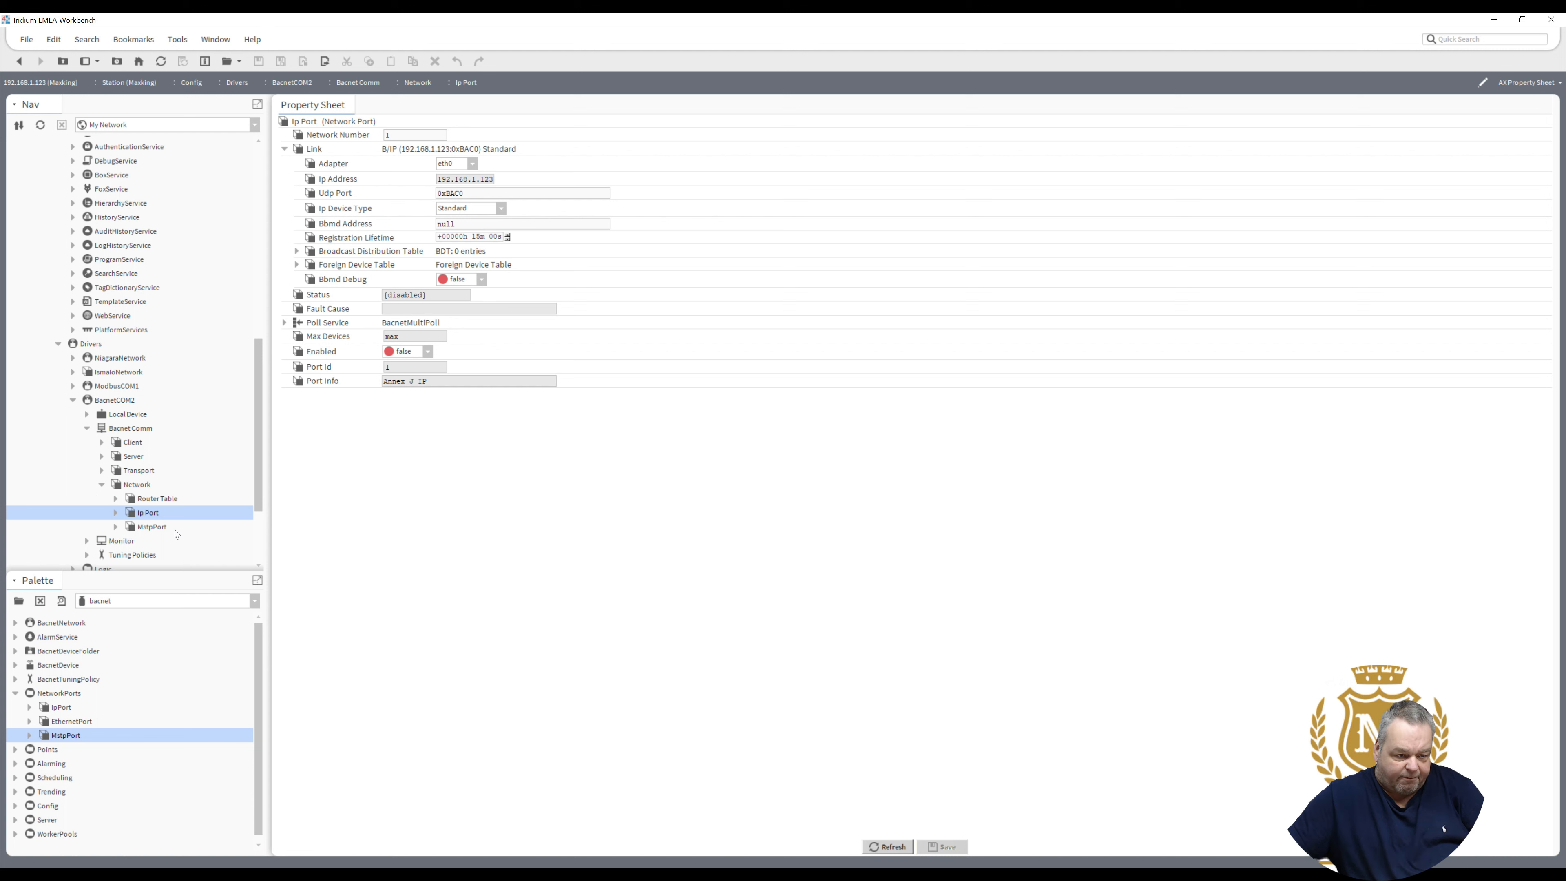
- Enable the BACnet Ip Port through Actions > Enable
right_click(151, 518)
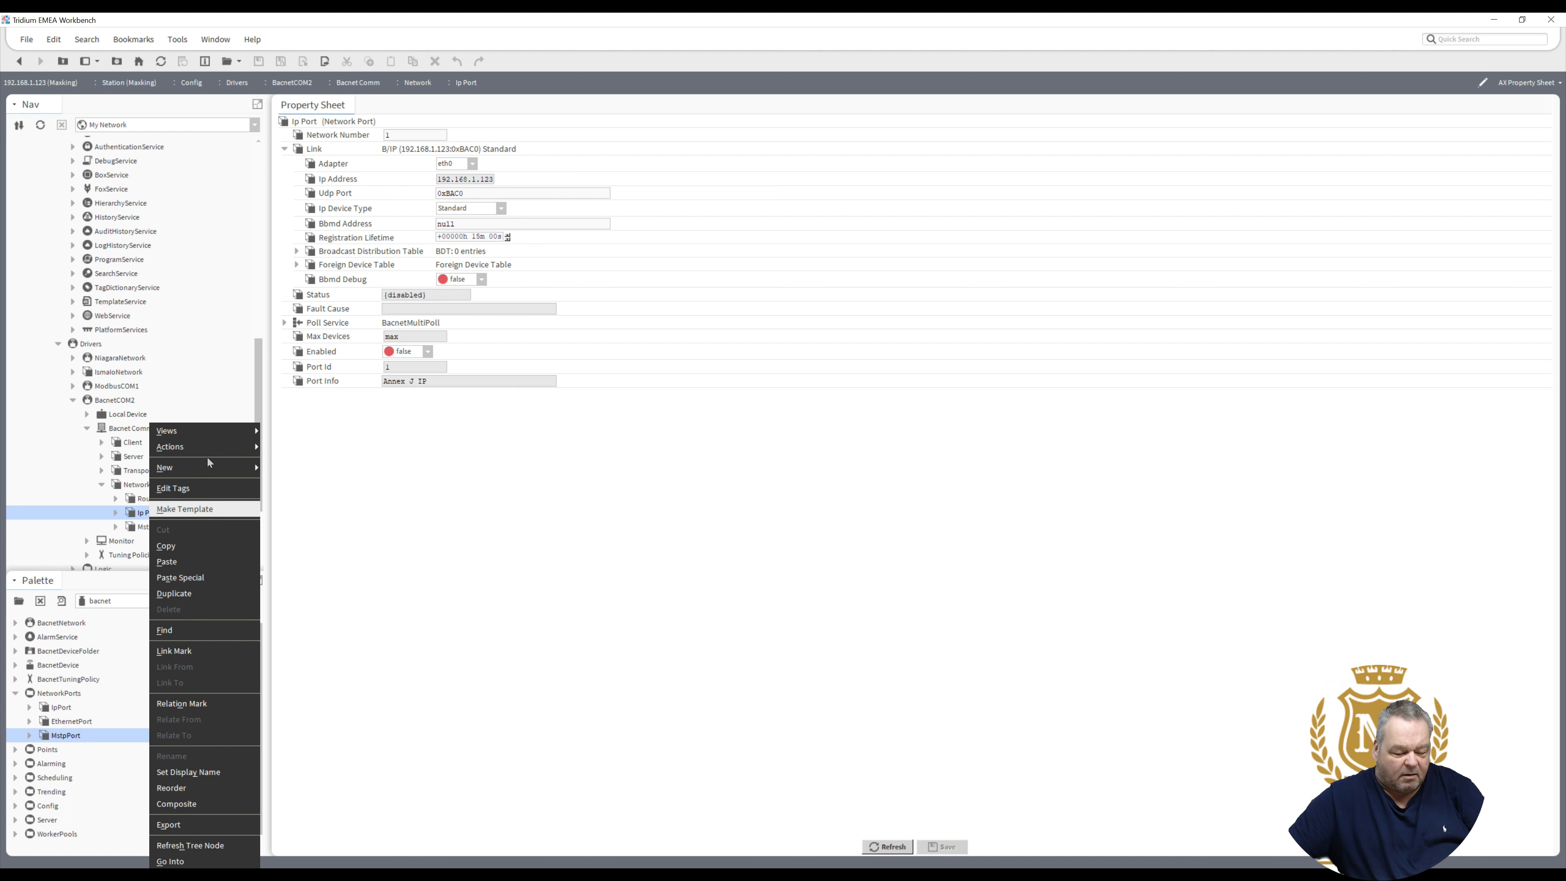
mouse_move(217, 446)
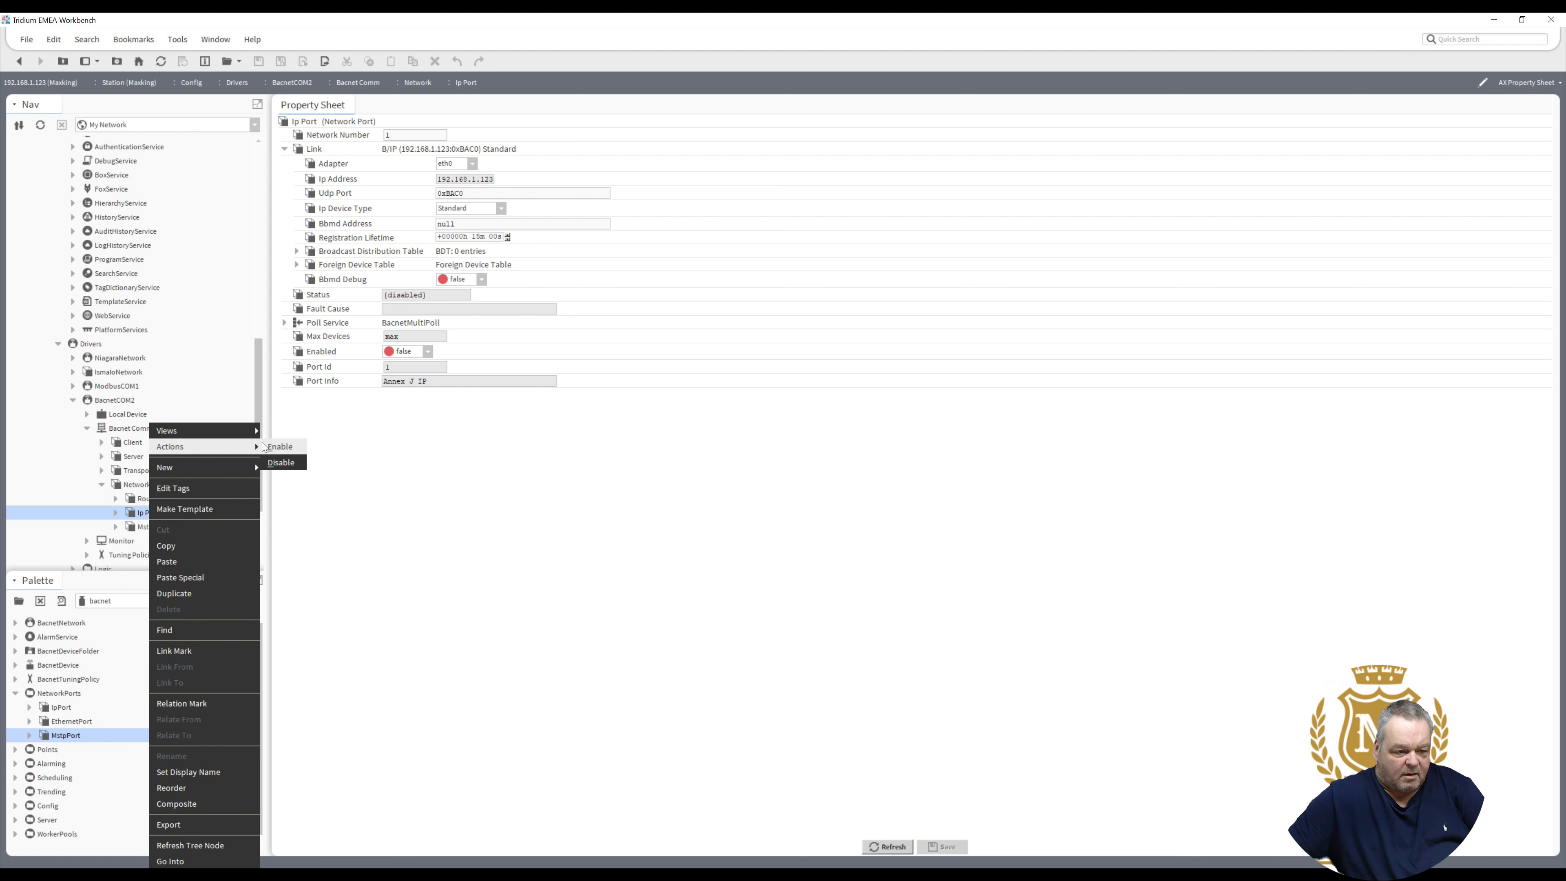
left_click(288, 449)
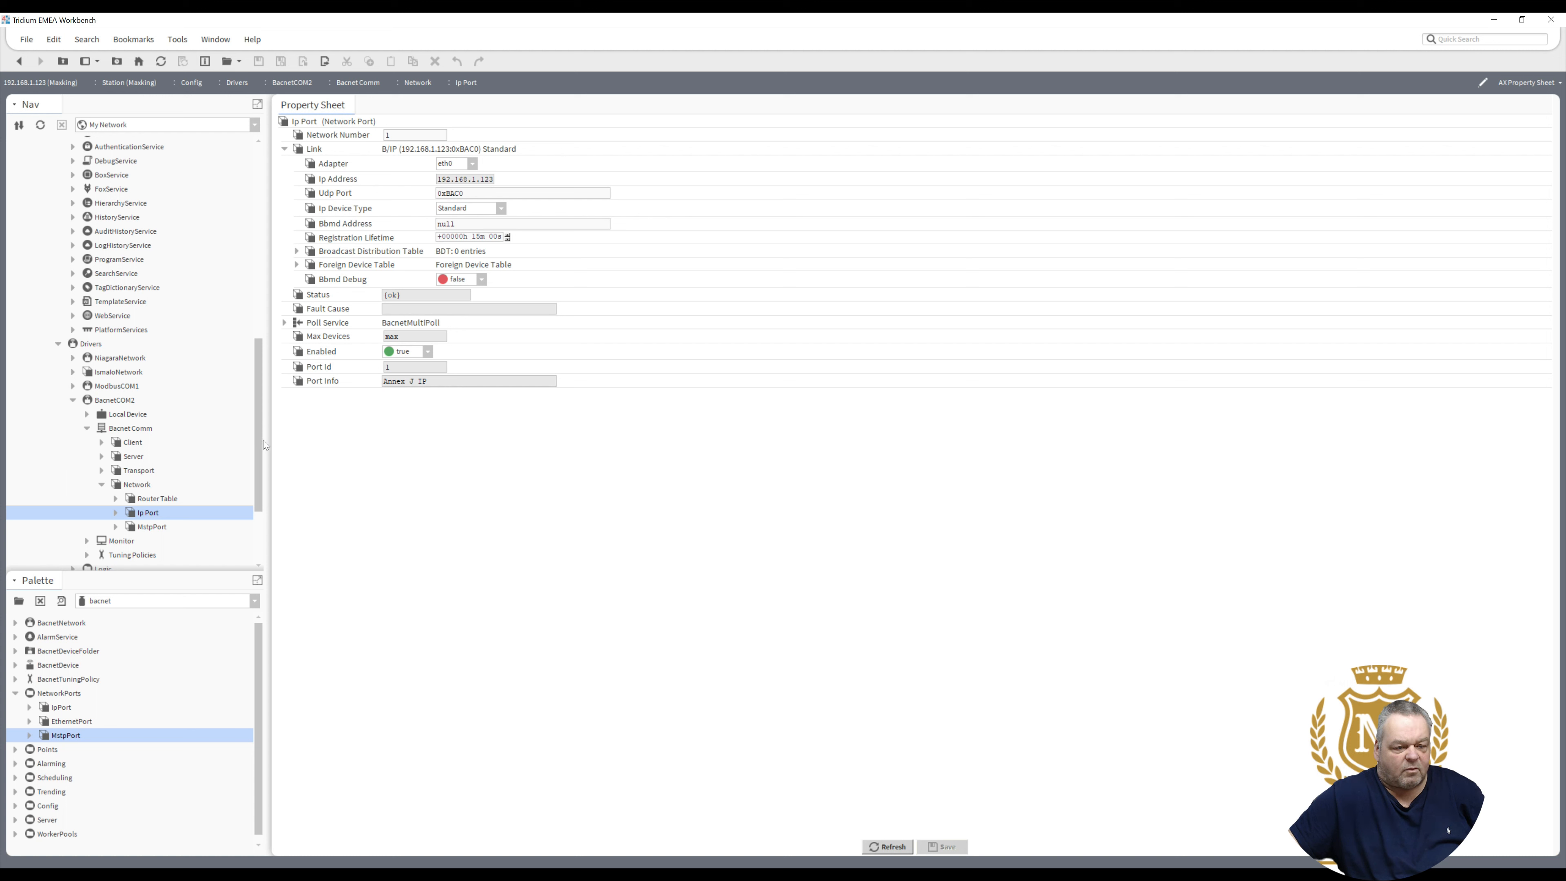
- Open Software Manager under Platform and confirm the platform login in the Authentication dialog
scroll(280, 322, "up", 1)
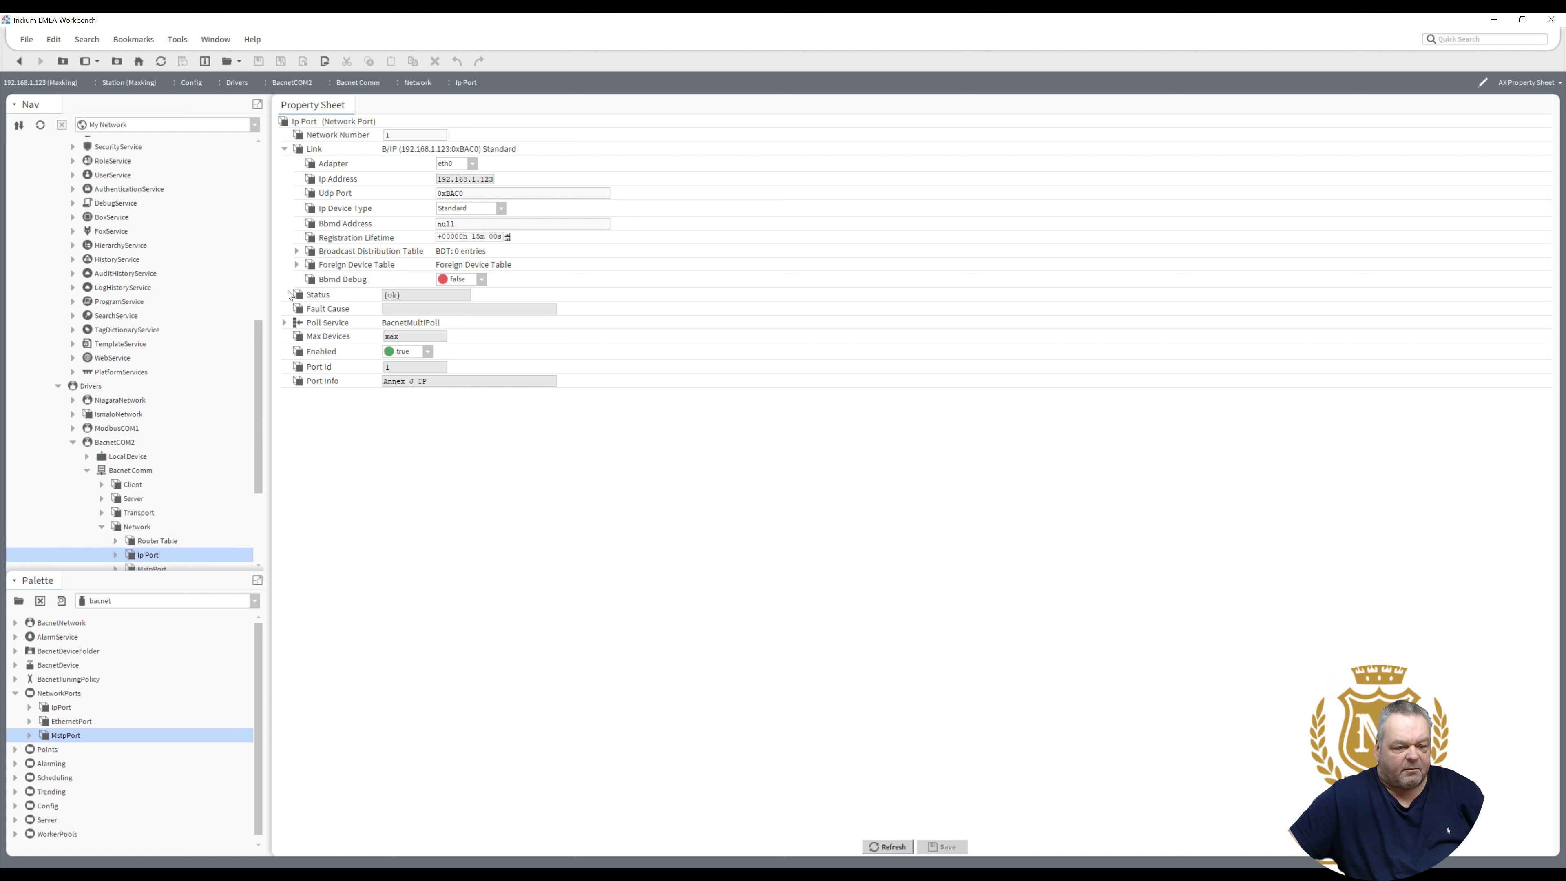
scroll(275, 209, "up", 5)
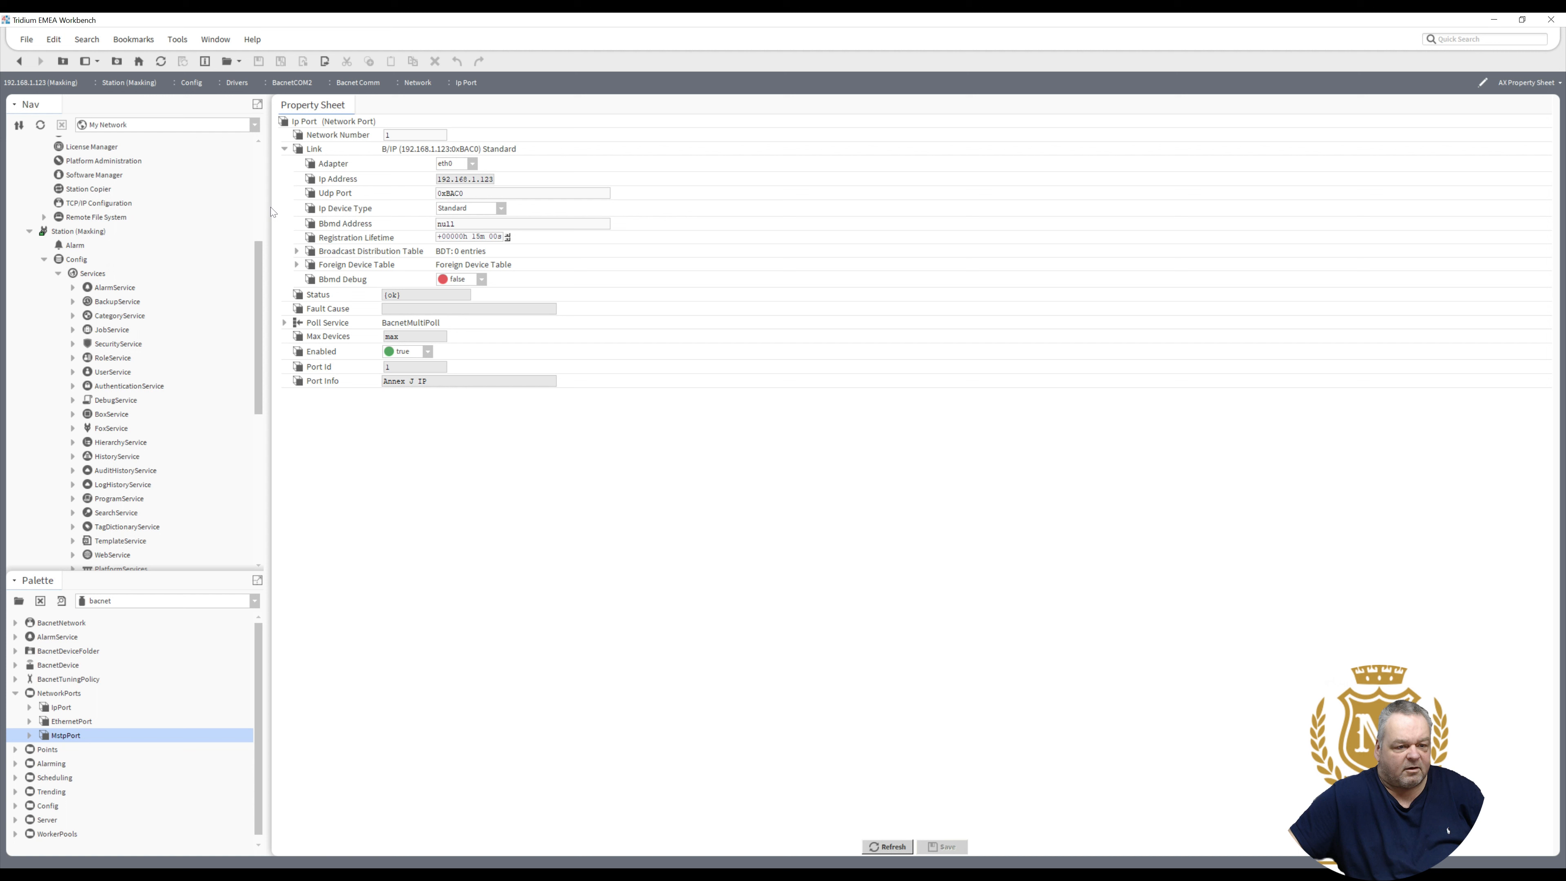
scroll(150, 193, "up", 3)
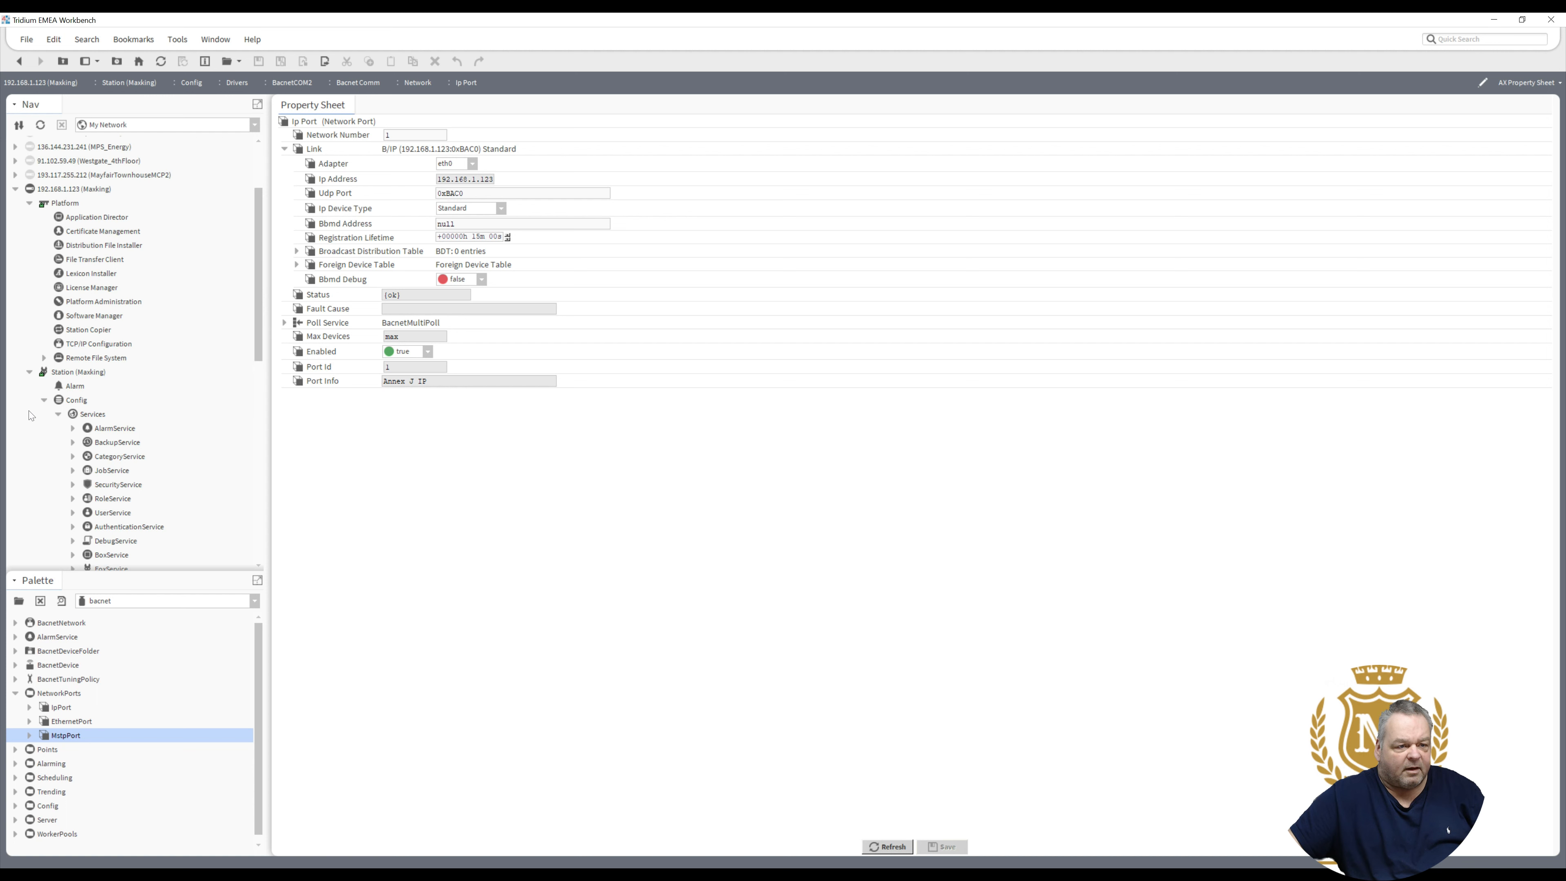
left_click(75, 317)
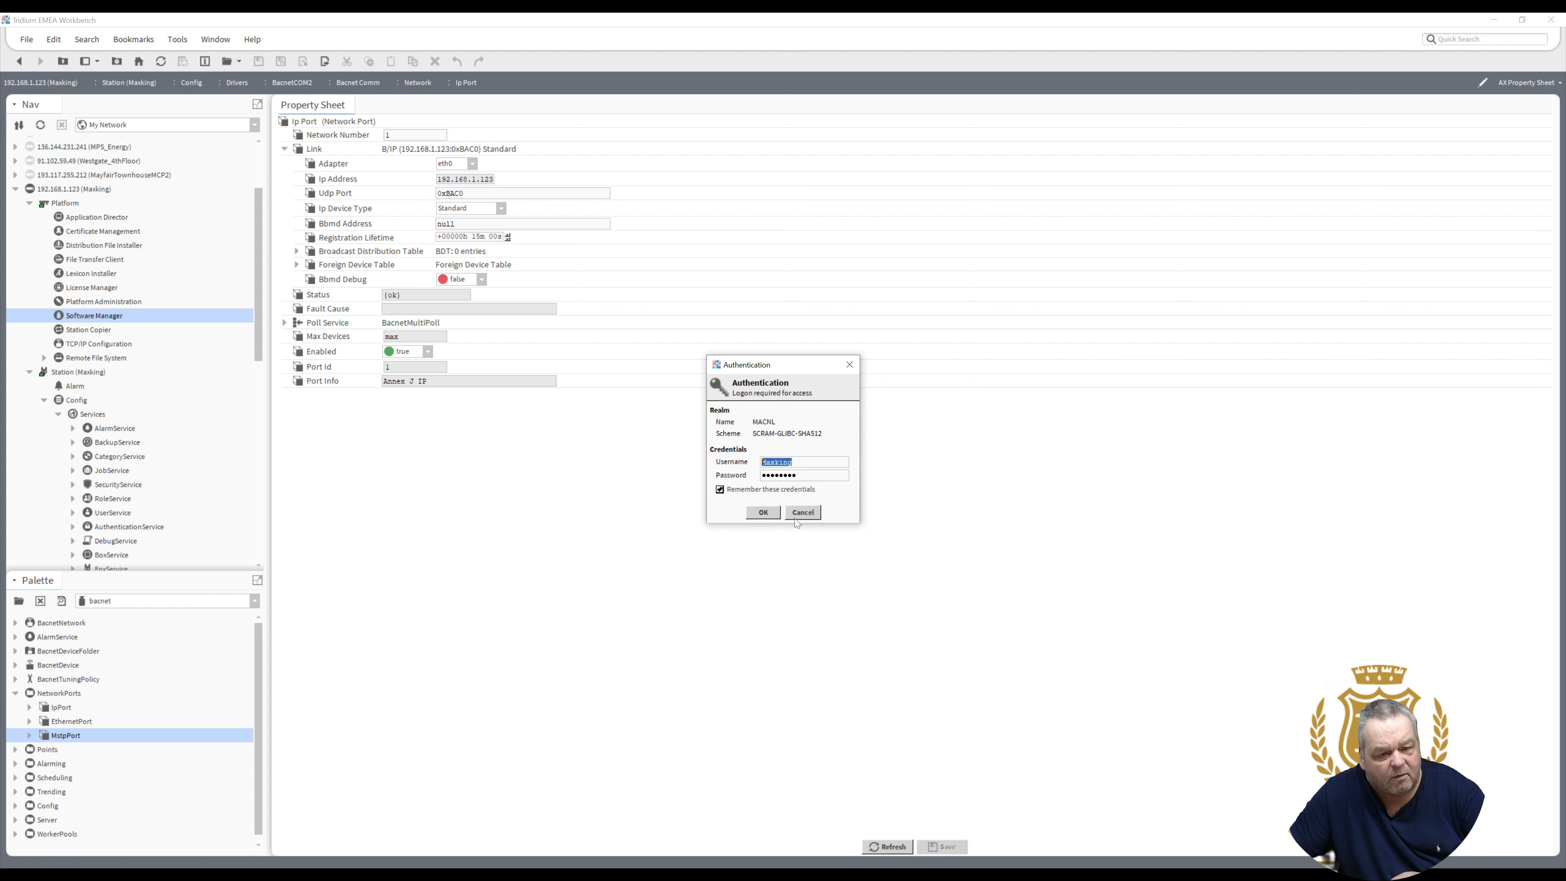
left_click(770, 512)
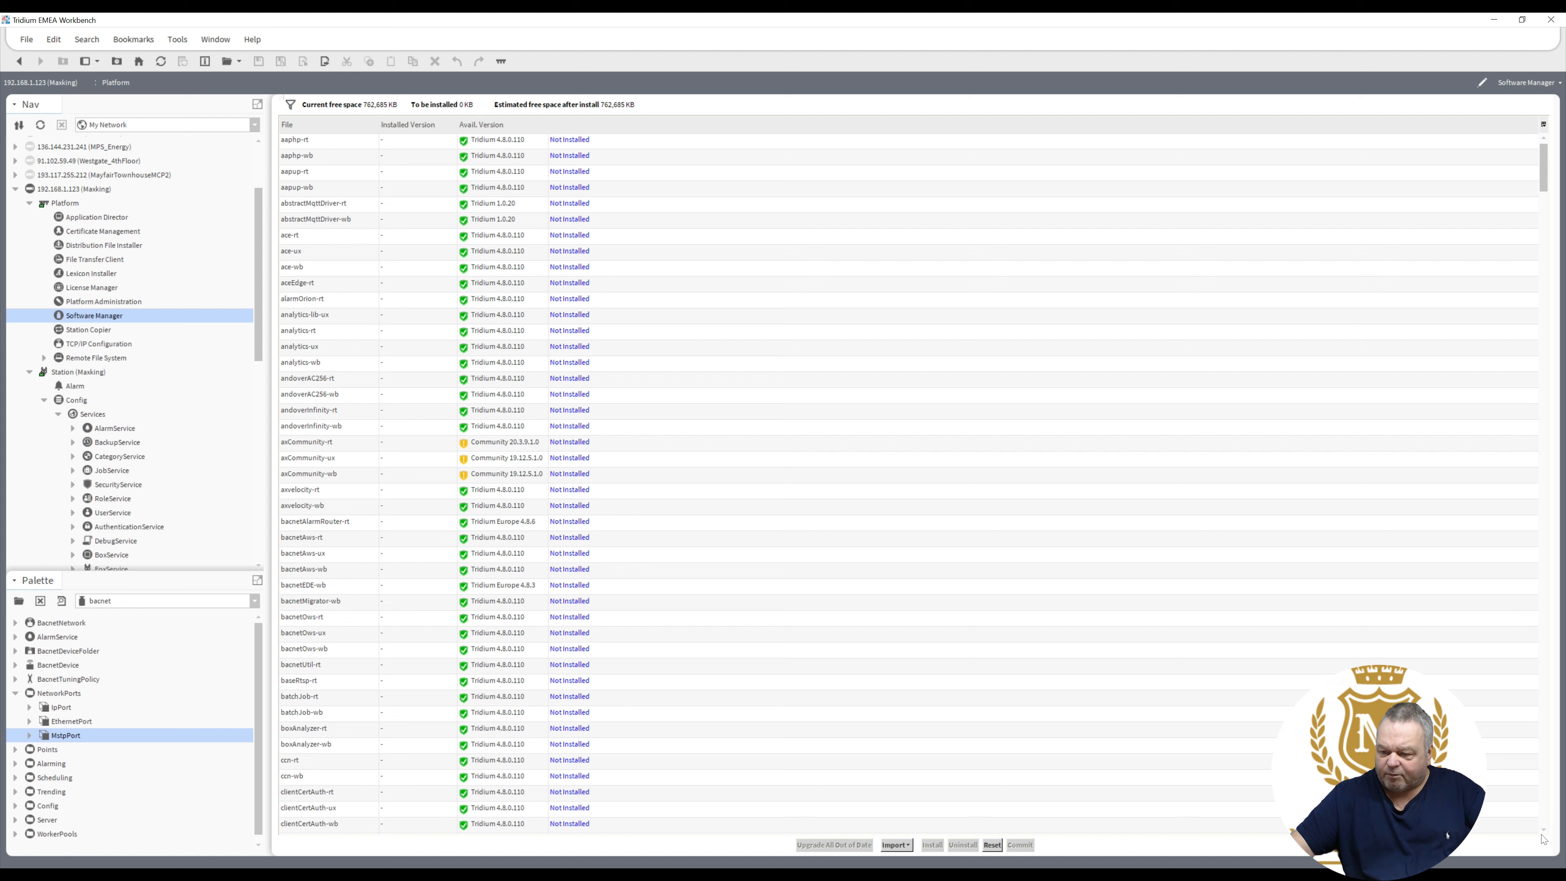
- Page down the Software Manager module list until the vykonPro rows appear
left_click(1546, 804)
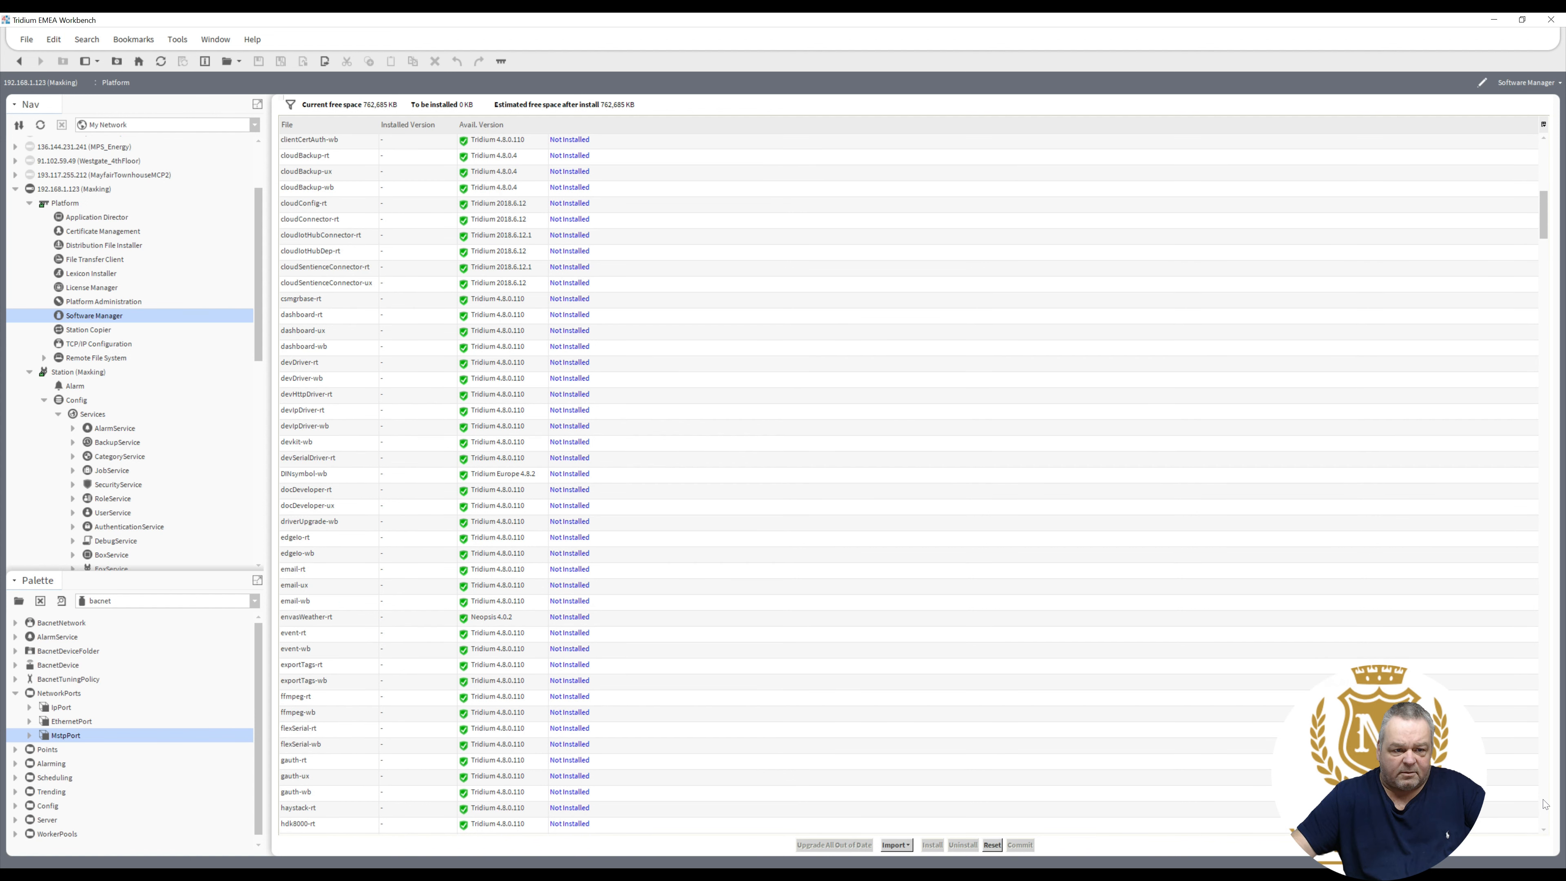
left_click(1546, 804)
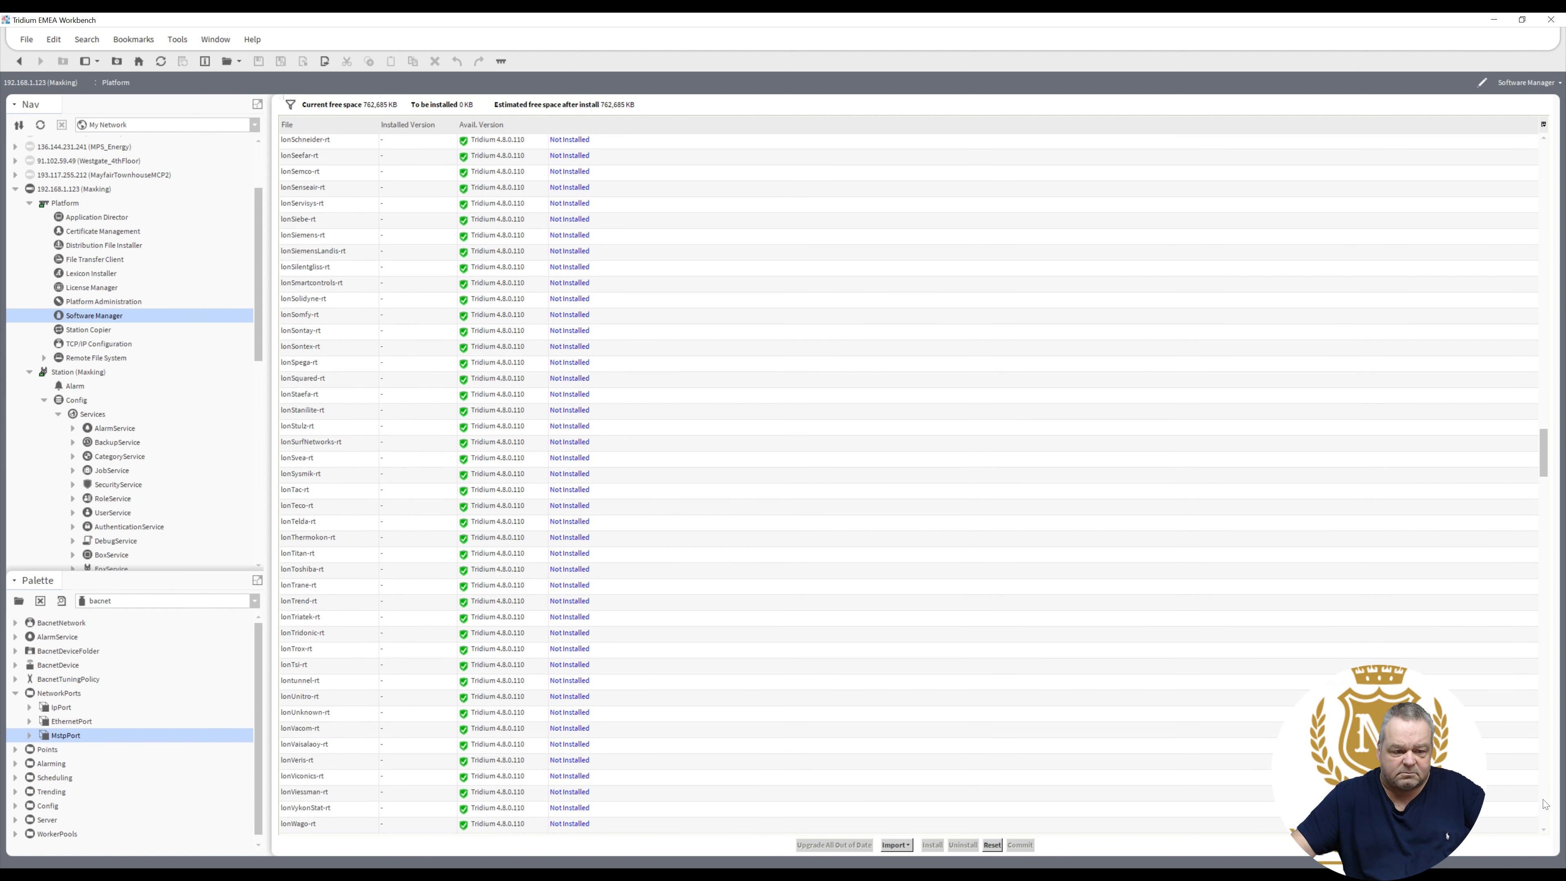
left_click(1546, 804)
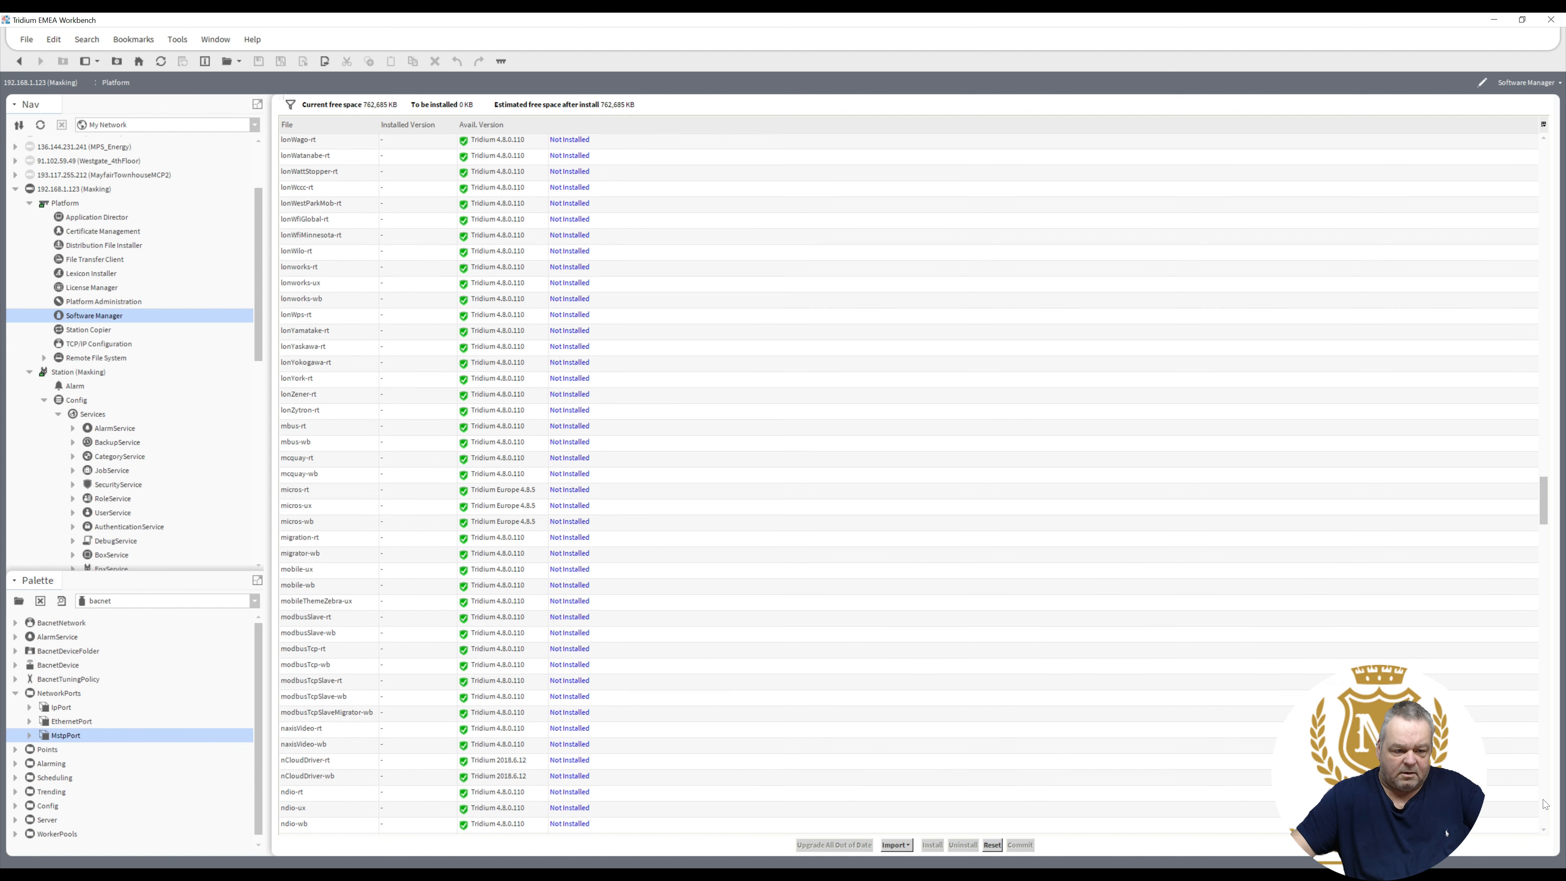
double_click(1546, 804)
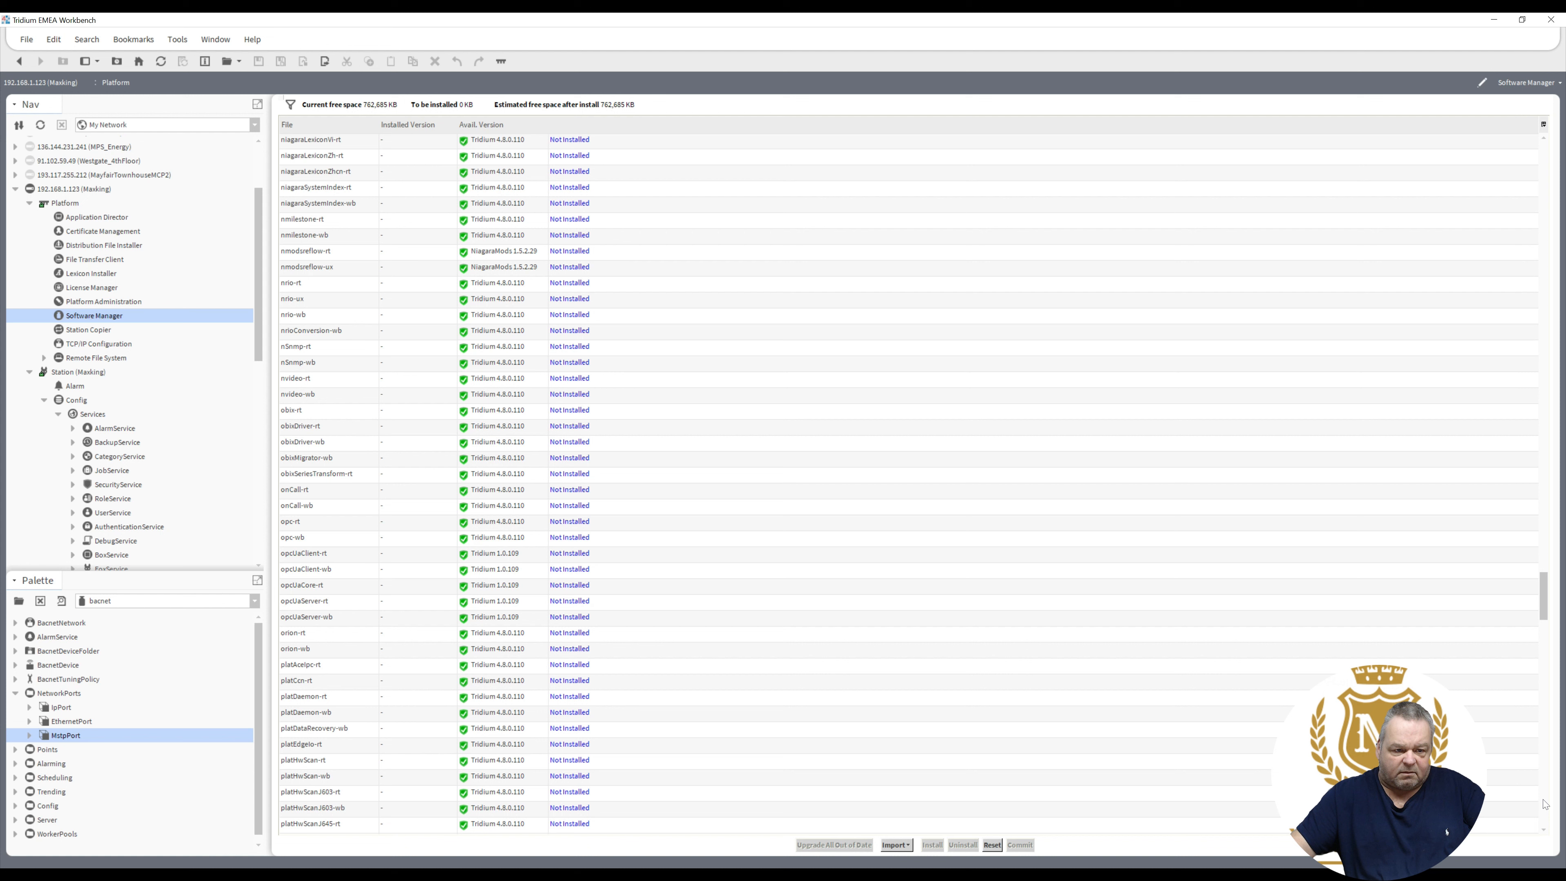
double_click(1546, 804)
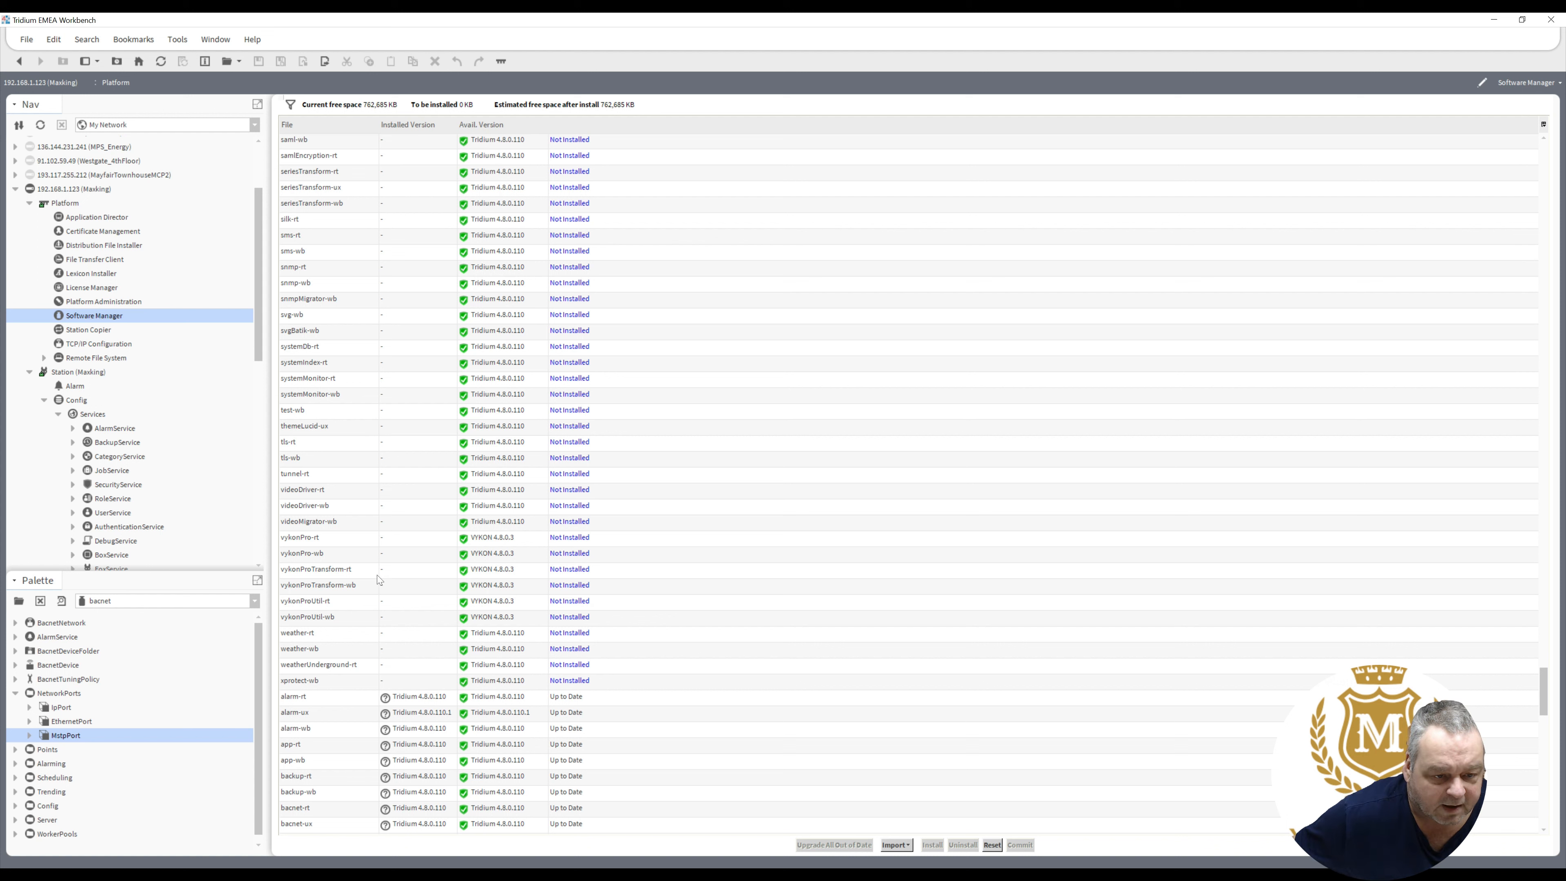
- Select vykonPro, vykonProTransform and vykonProUtil (-rt and -wb) and request their installation
left_click(328, 541)
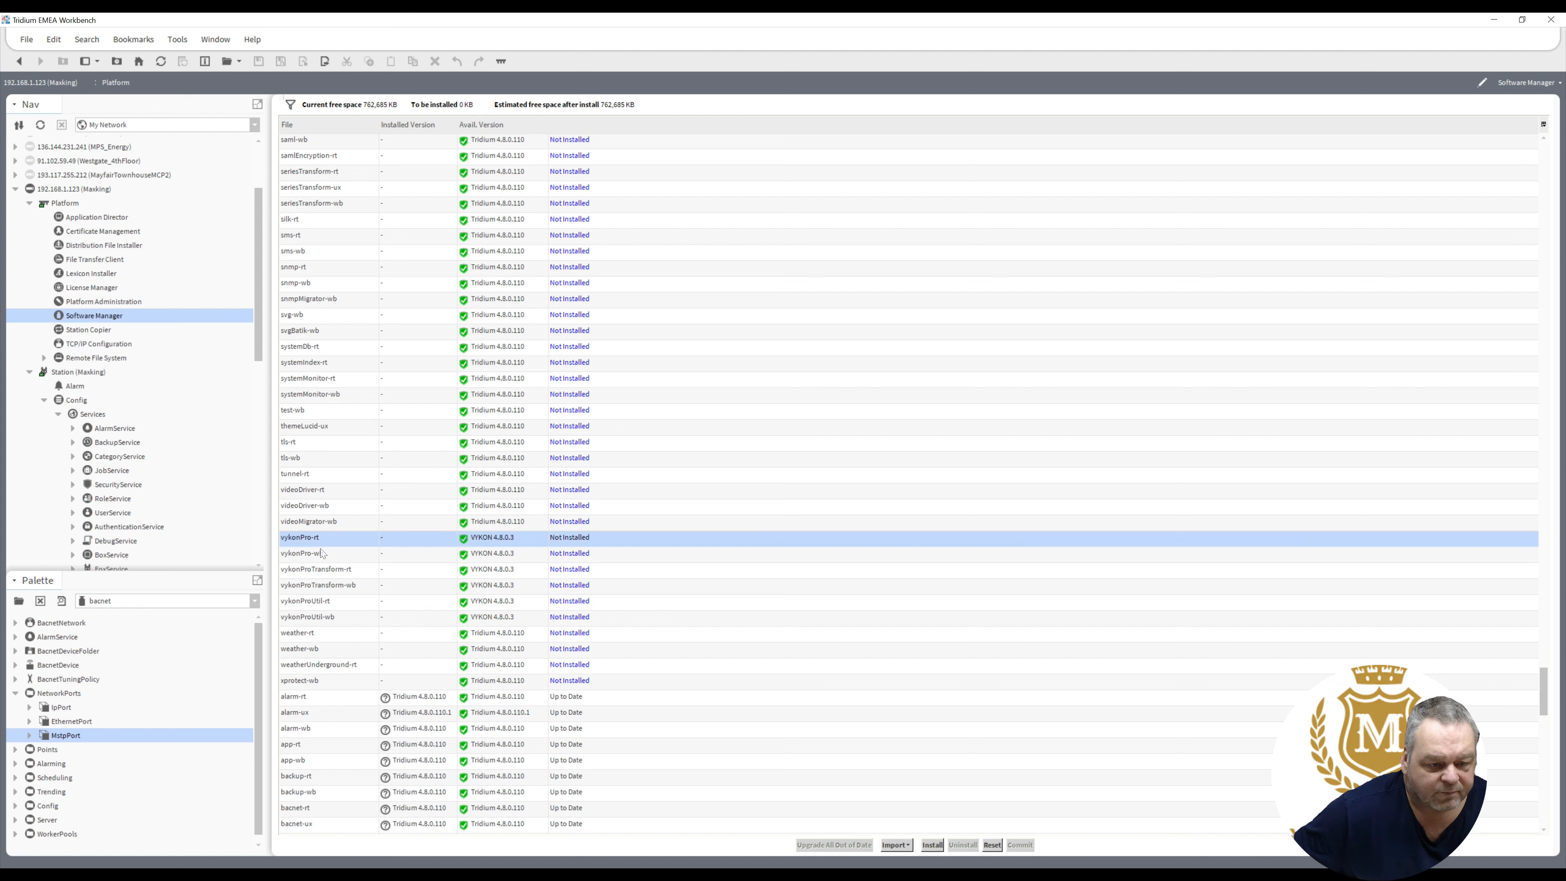
left_click(317, 555, "shift")
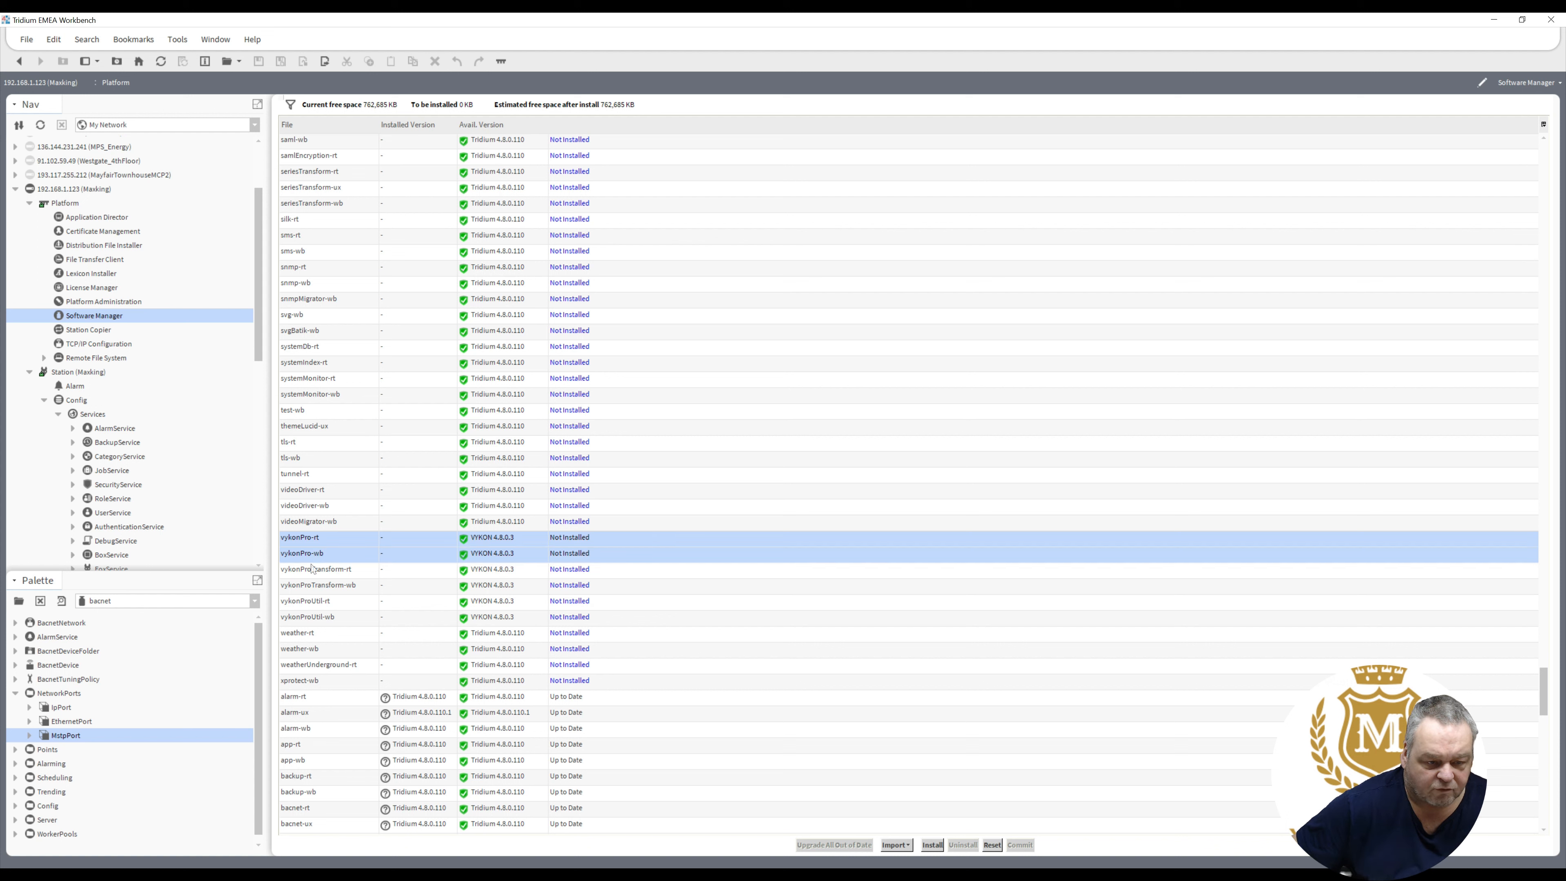
left_click(310, 574, "ctrl")
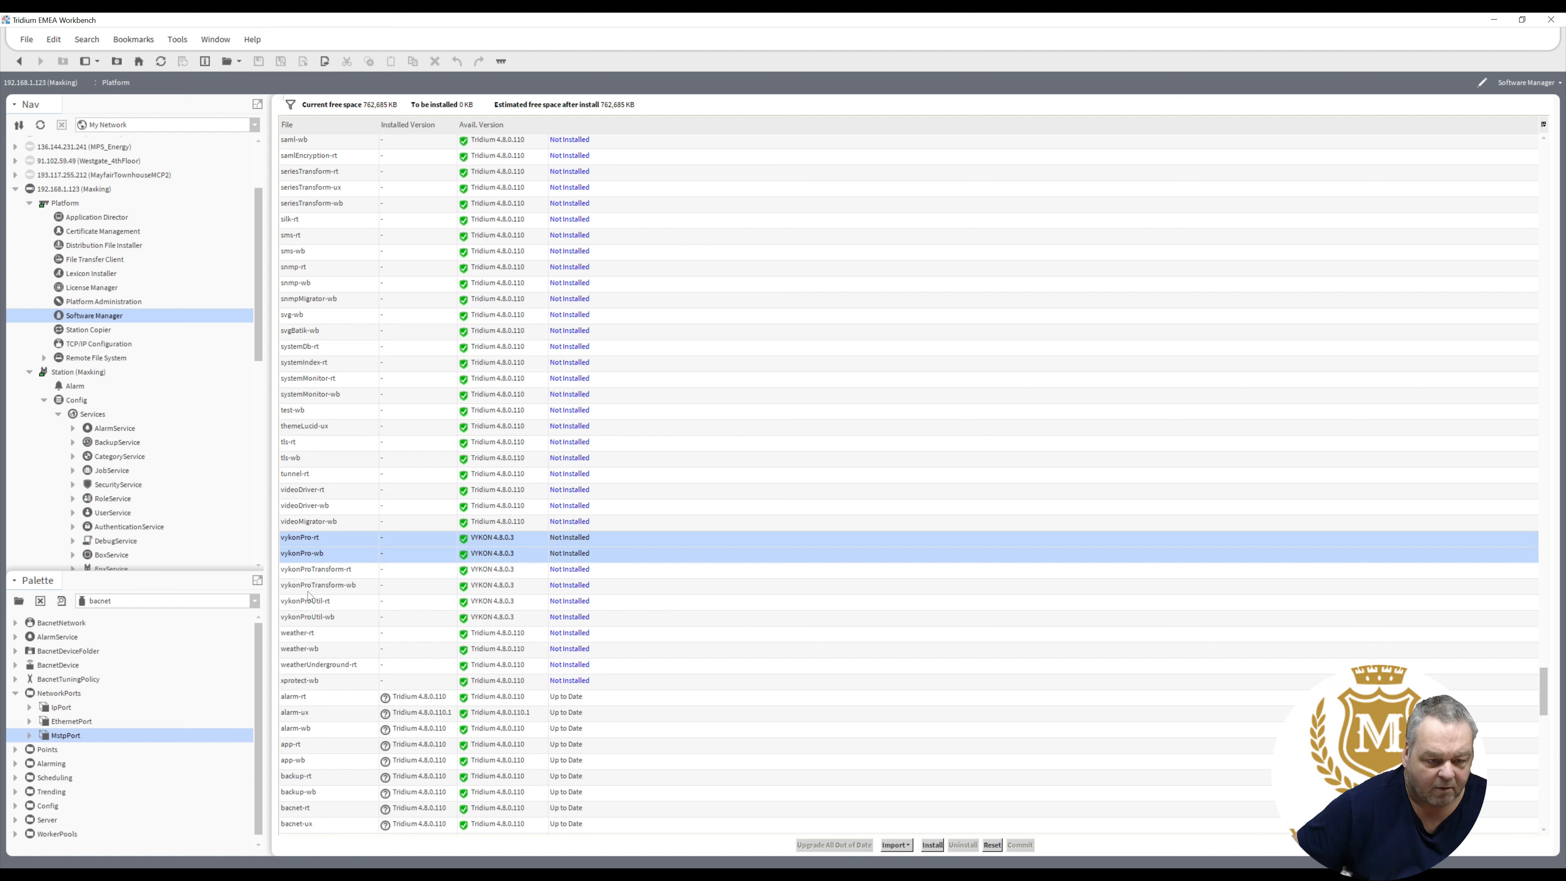
left_click(307, 590, "ctrl")
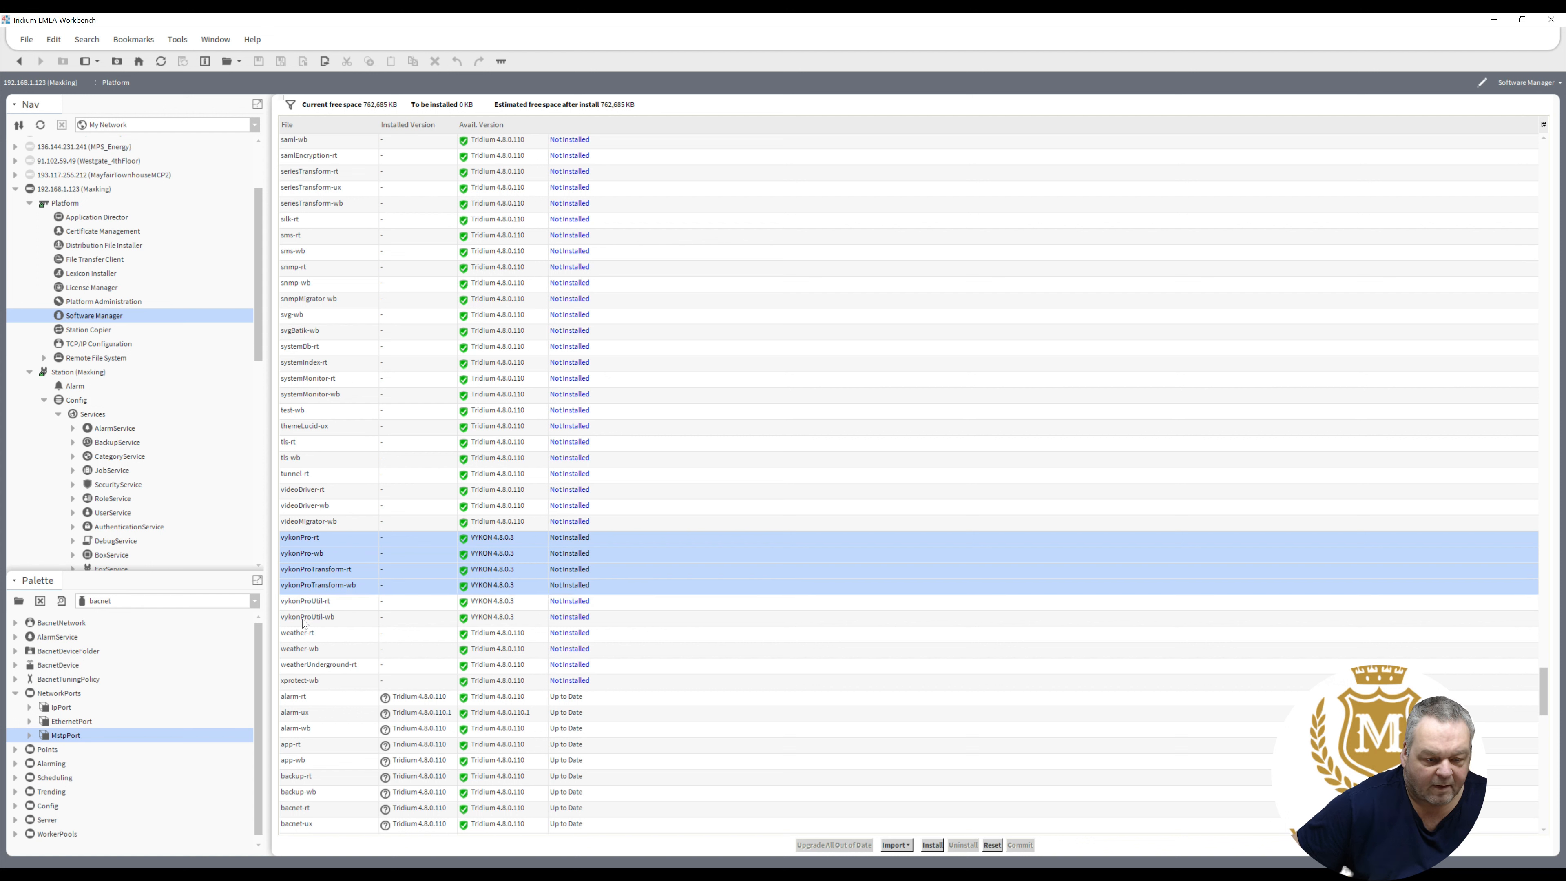
left_click(303, 608, "ctrl")
left_click(302, 619, "ctrl")
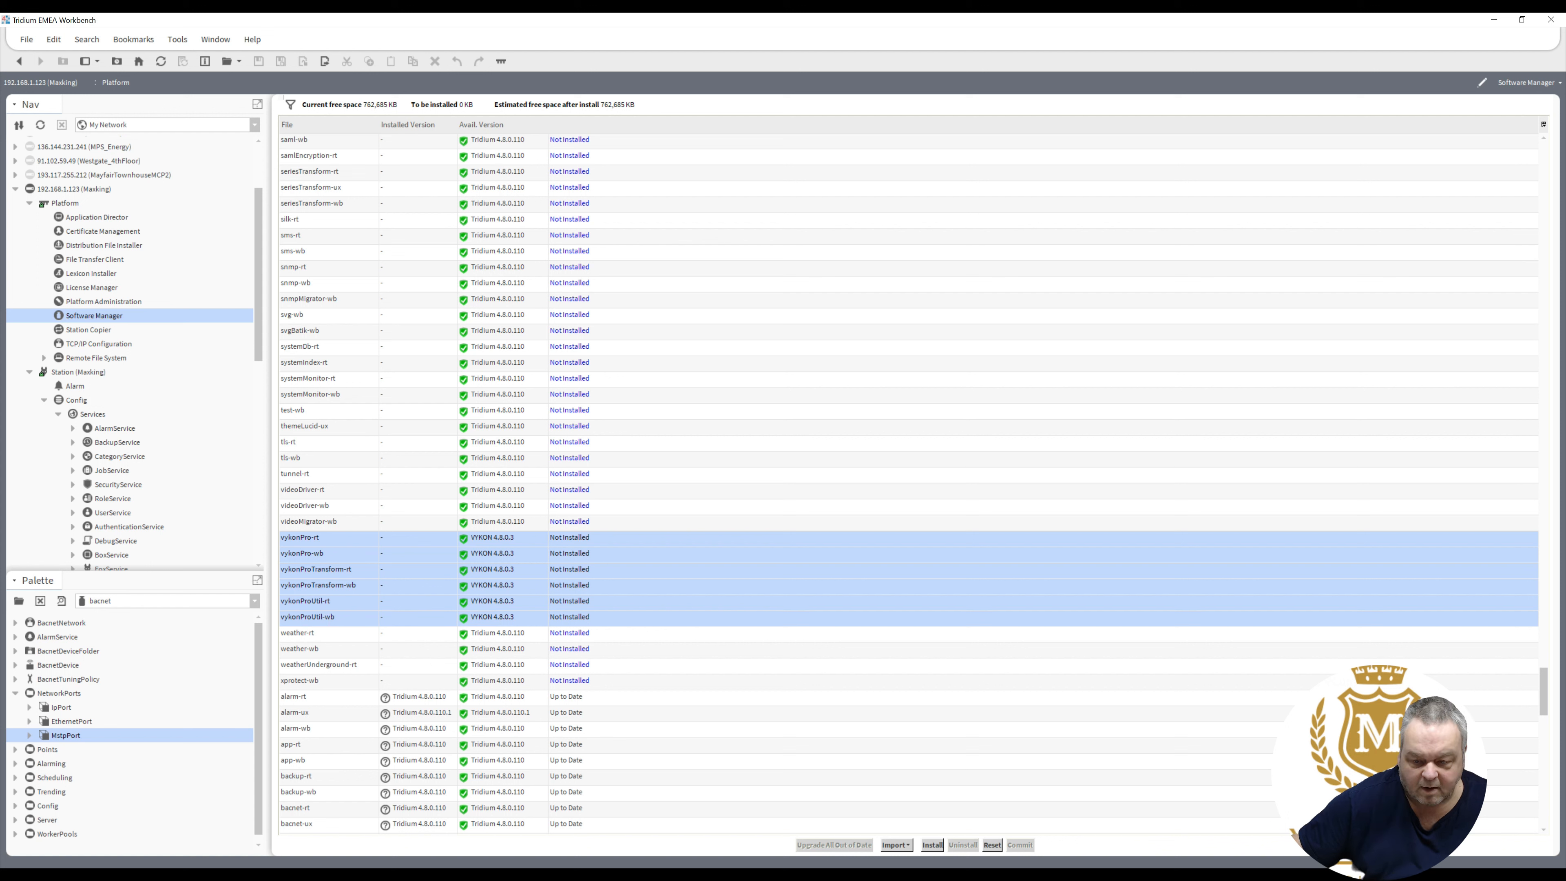
left_click(929, 847)
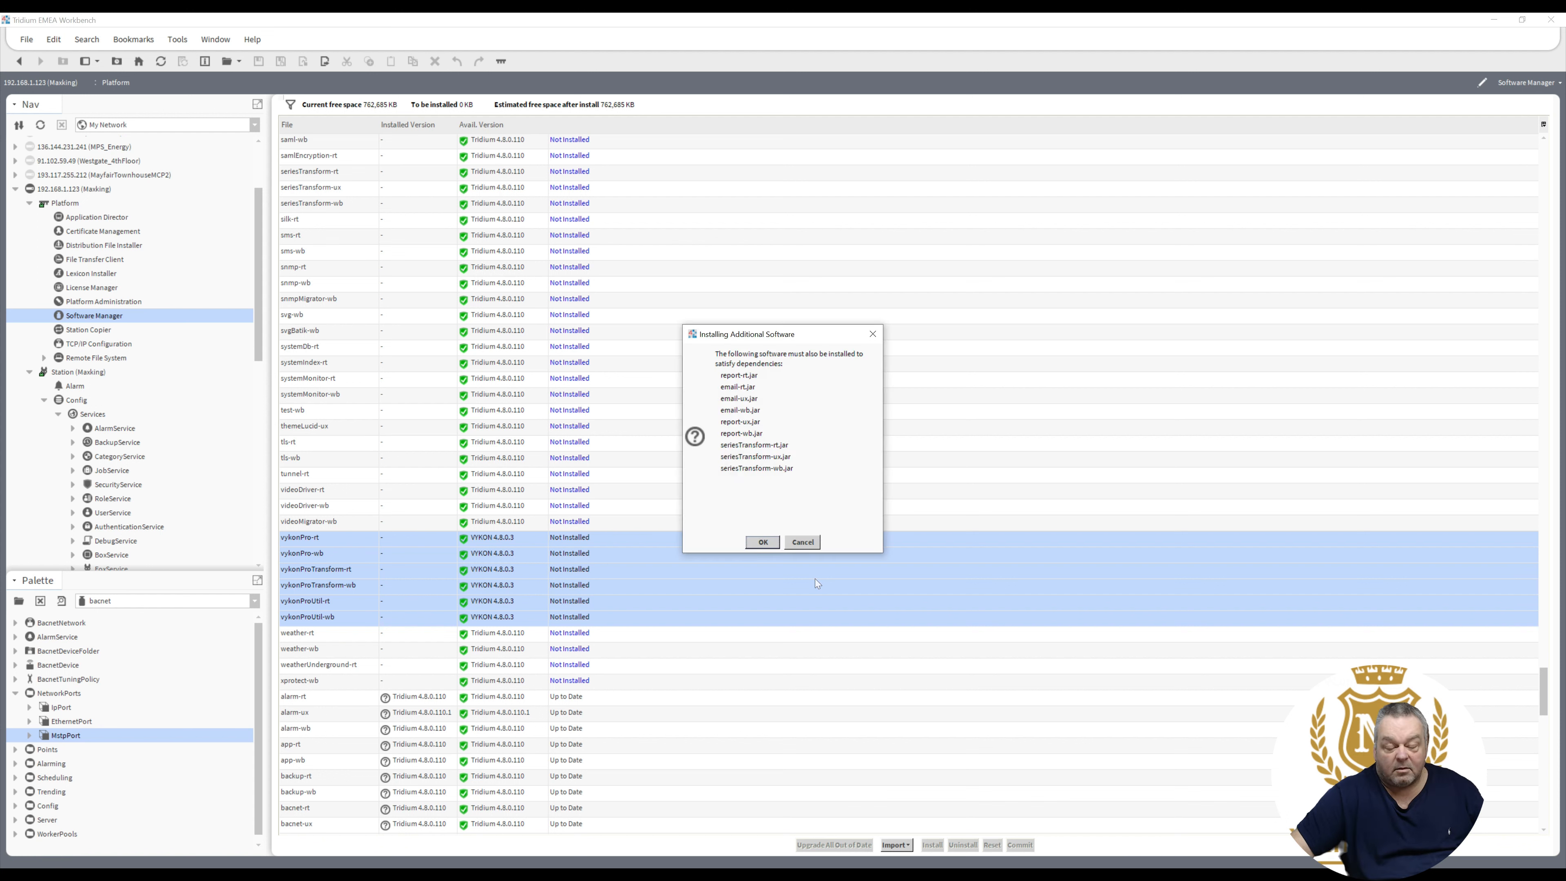
- Accept the report, email and seriesTransform dependencies and commit the queued vykonPro installs
left_click(763, 543)
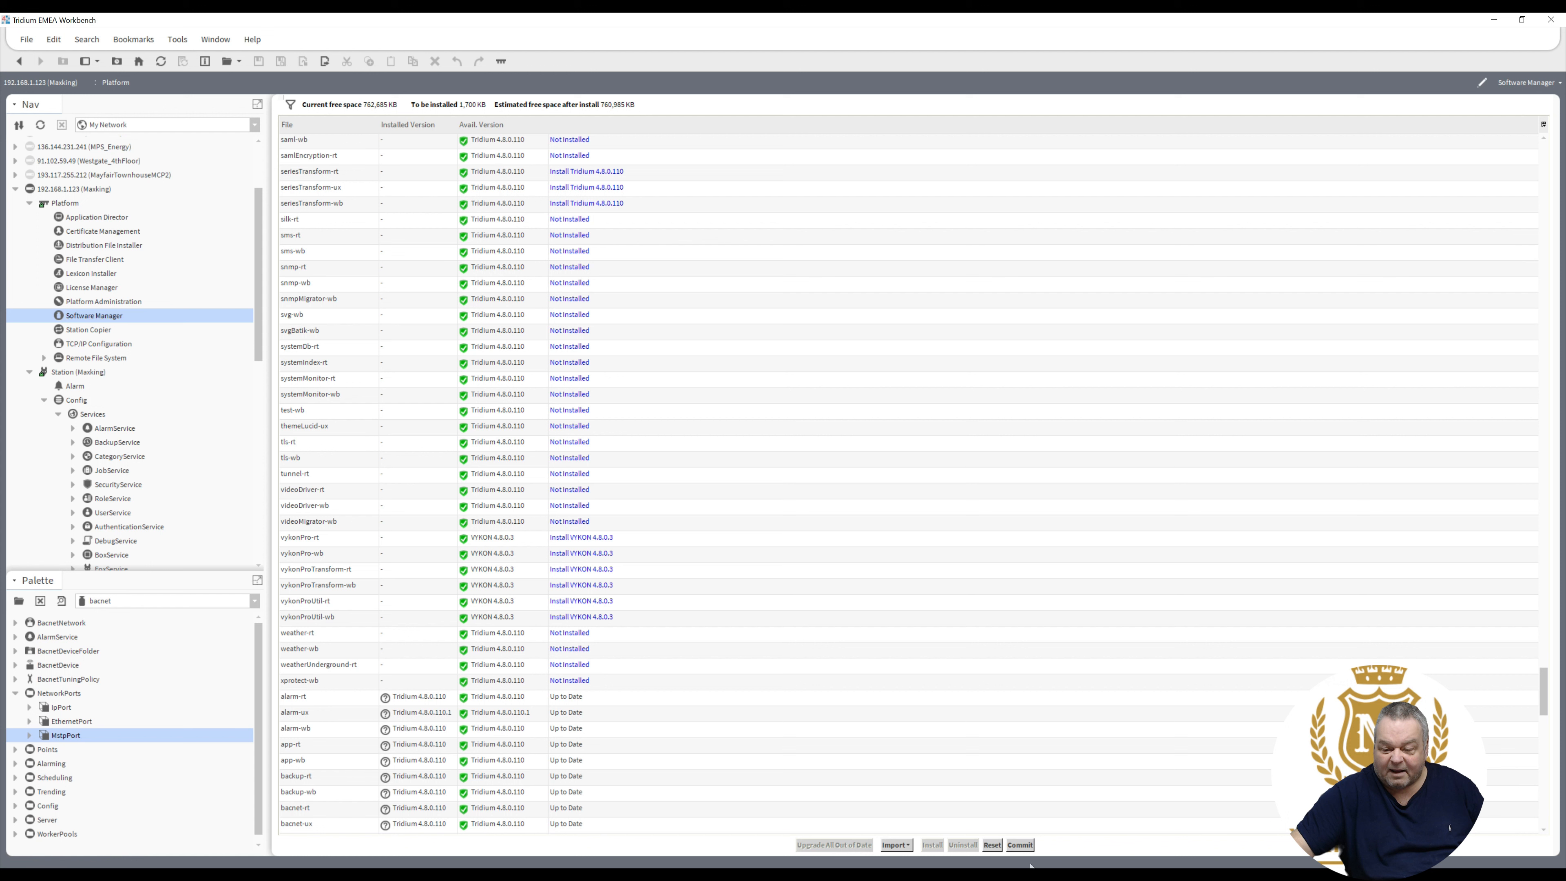
left_click(1019, 845)
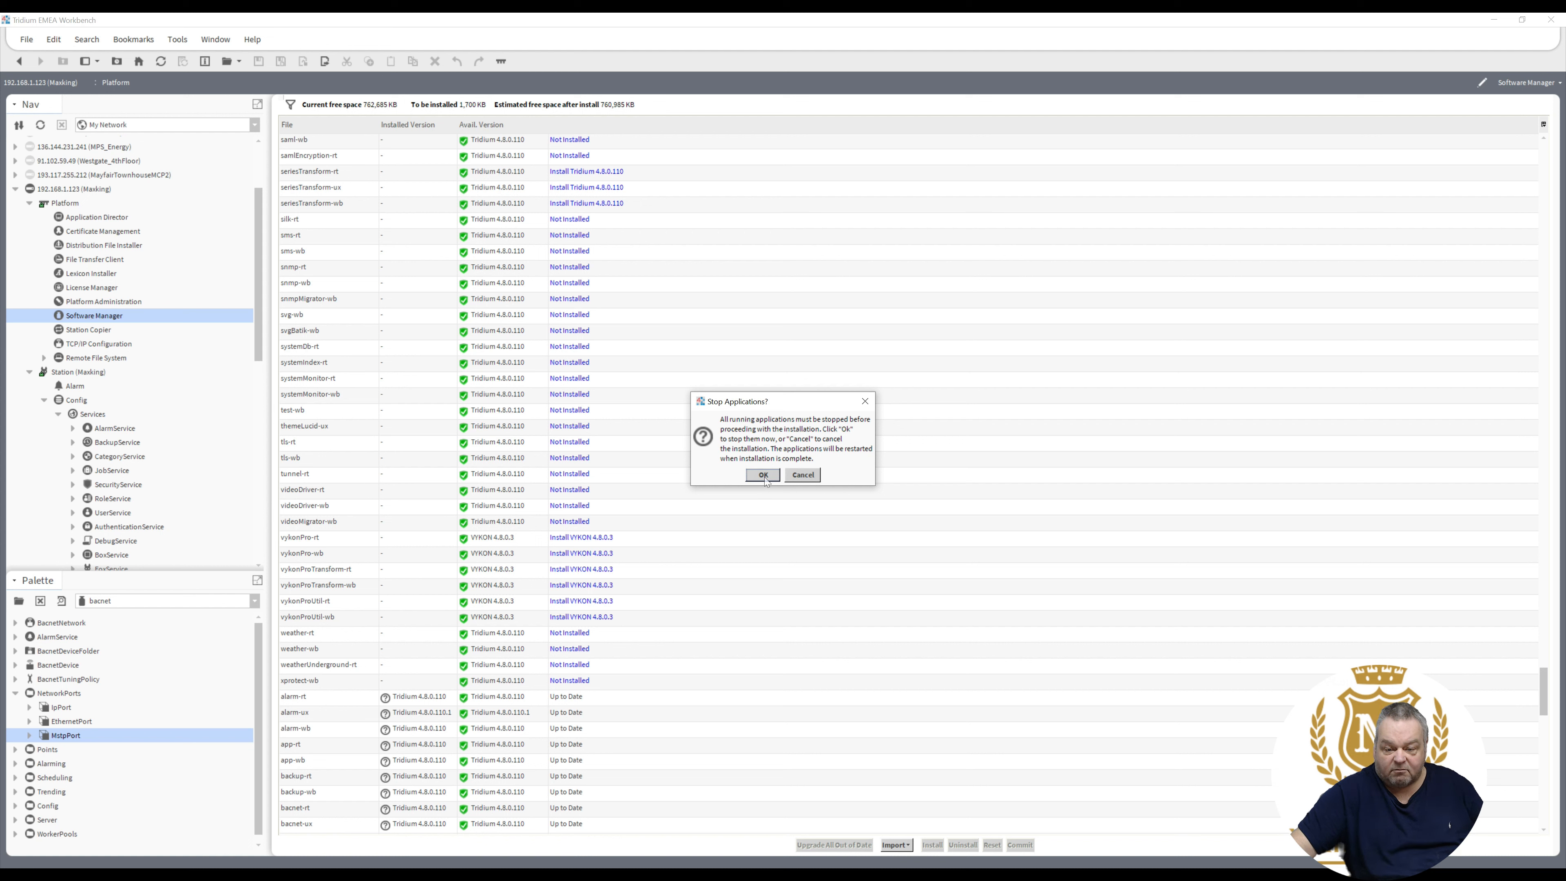
- Let running applications stop for the install, then acknowledge the Masking station restart notice
left_click(764, 476)
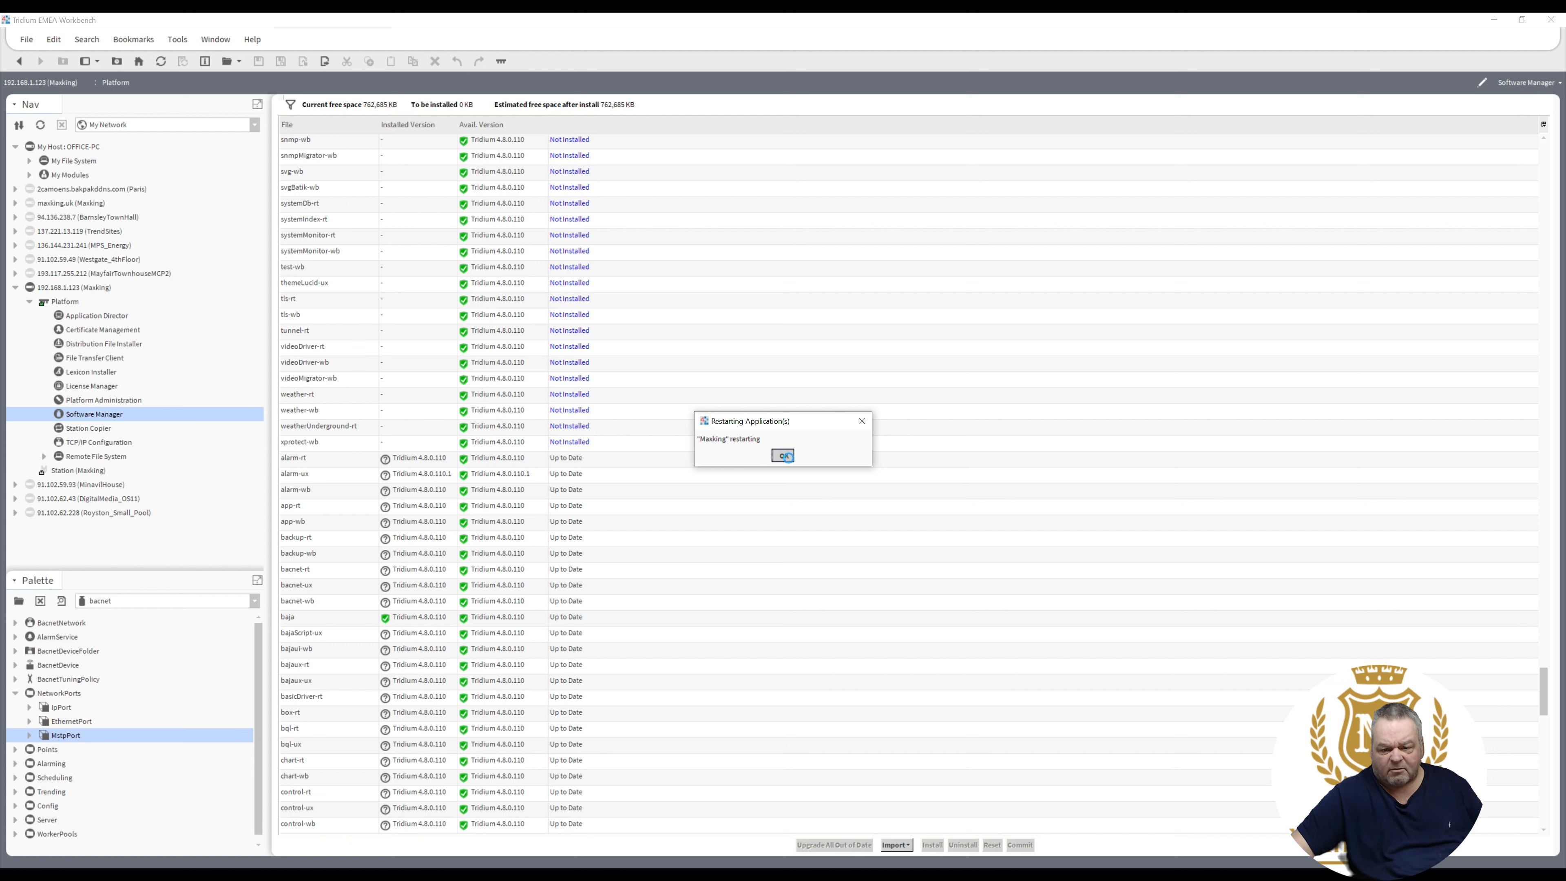
left_click(787, 456)
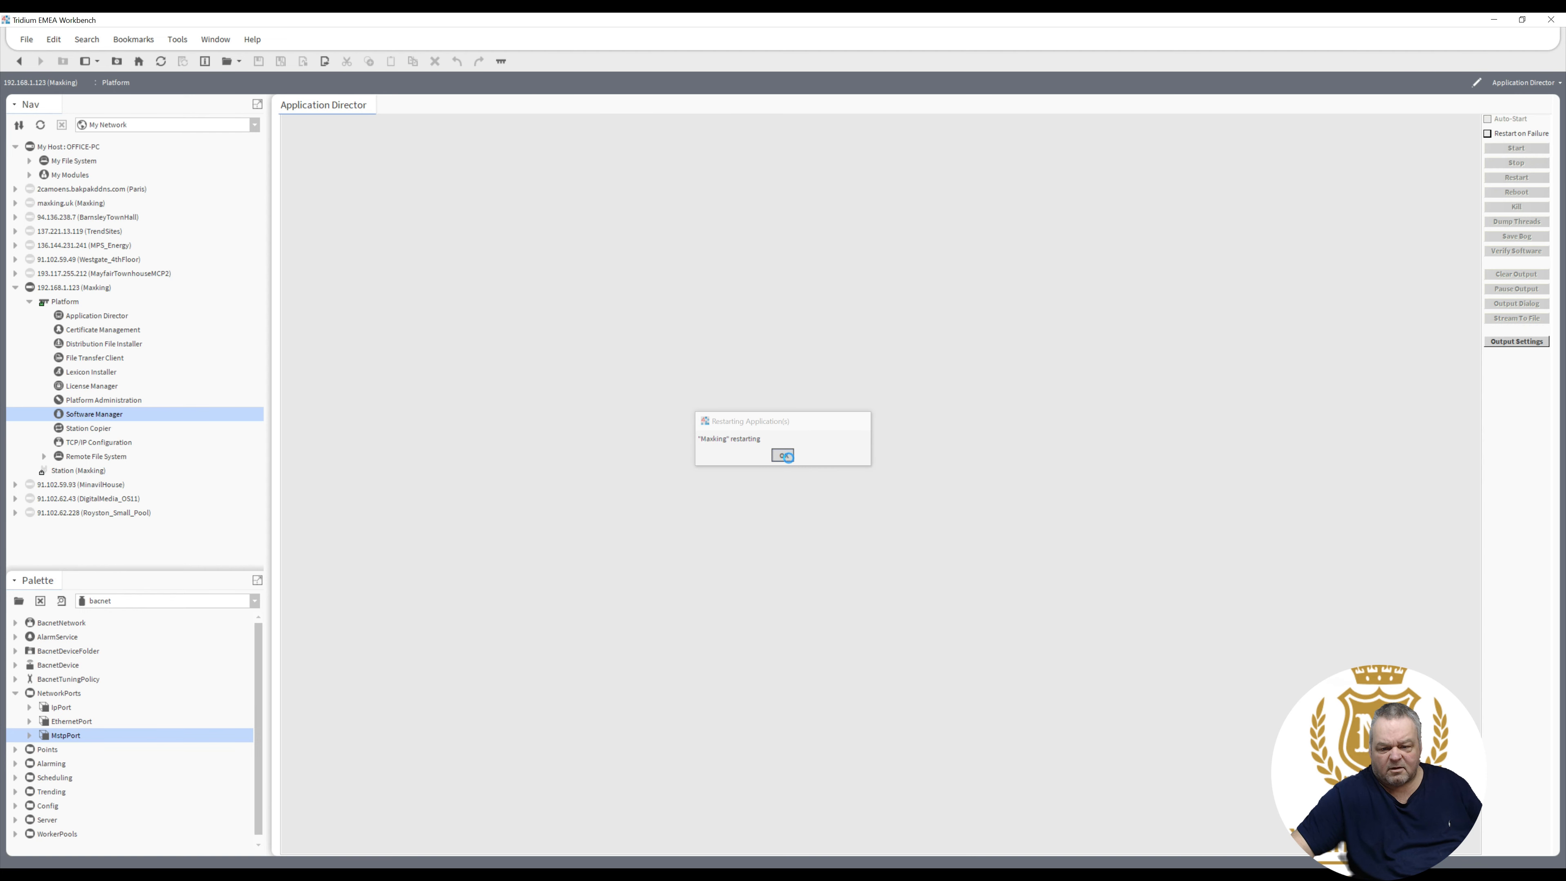